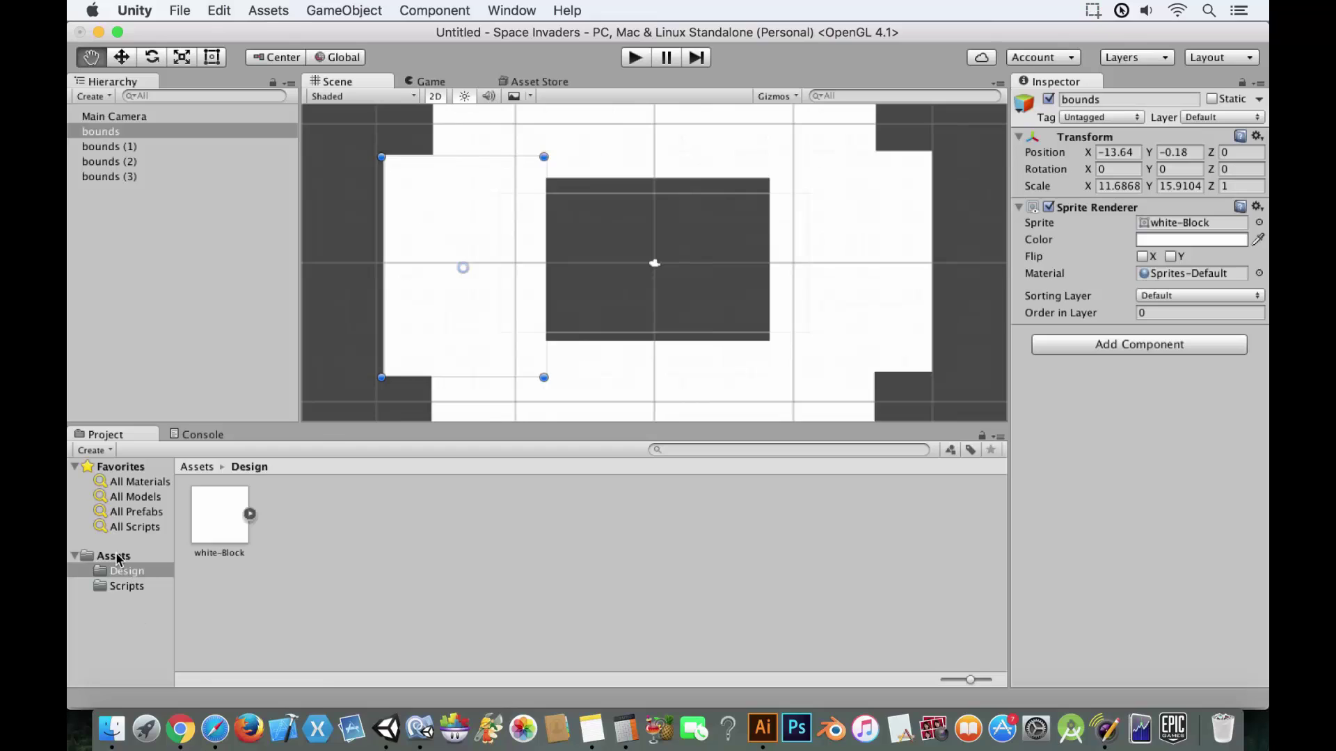
Step: Create a folder named Prefabs in Assets and open it
right_click(119, 559)
mouse_move(296, 372)
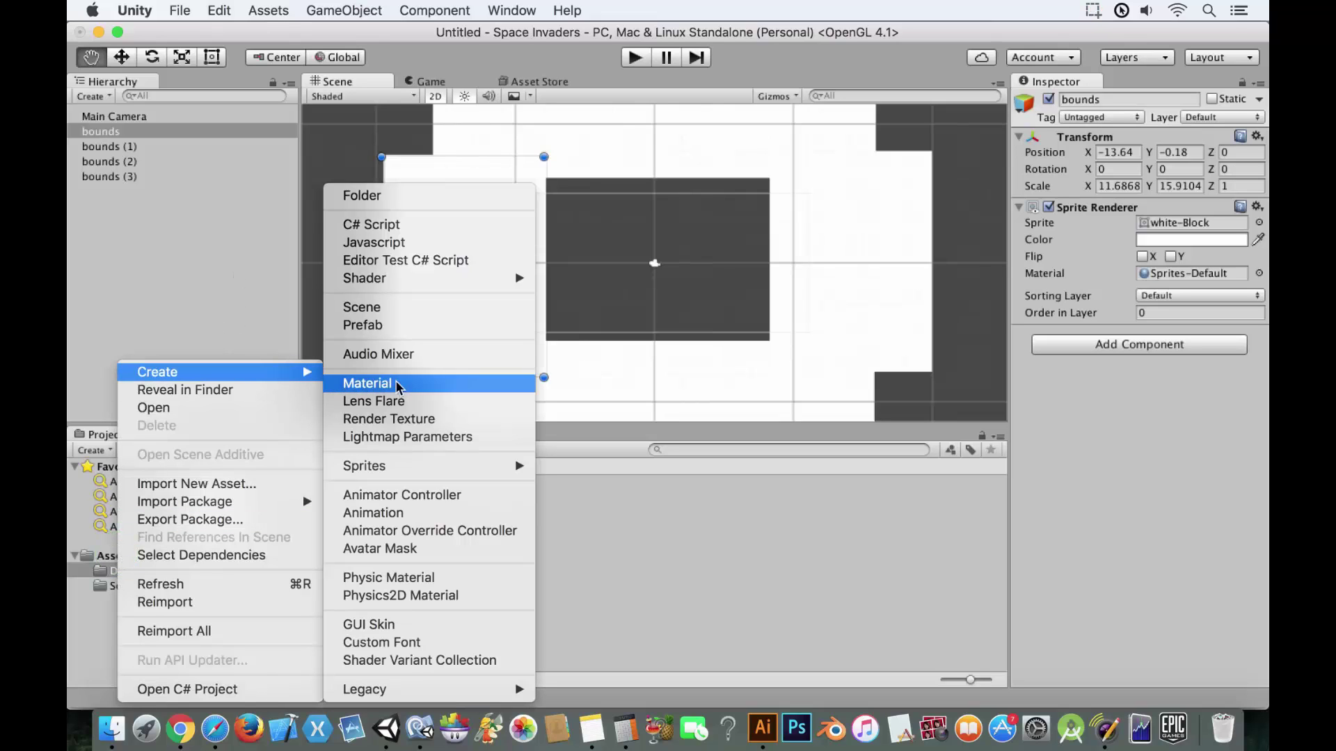
left_click(419, 199)
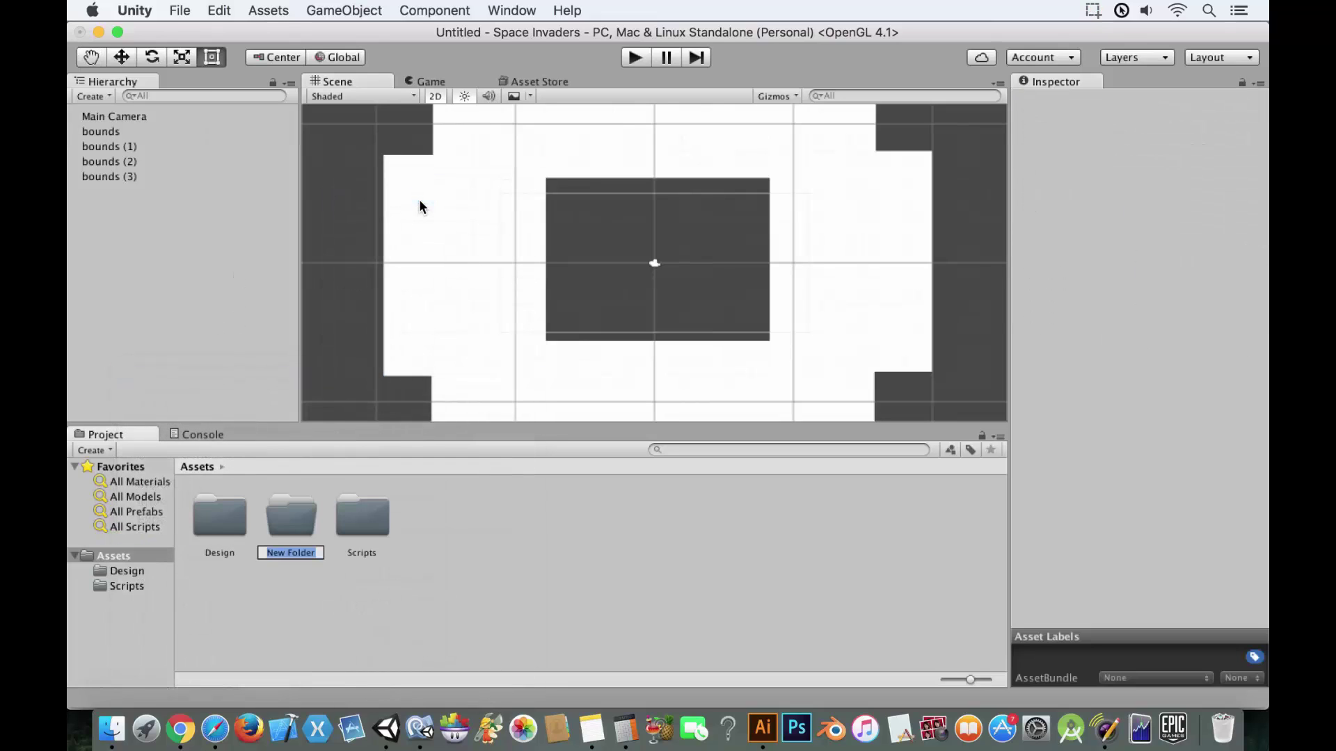
type("Prefabs")
key("Return")
double_click(283, 533)
Step: Create two empty prefabs named Bullet and Player in the Prefabs folder
right_click(286, 534)
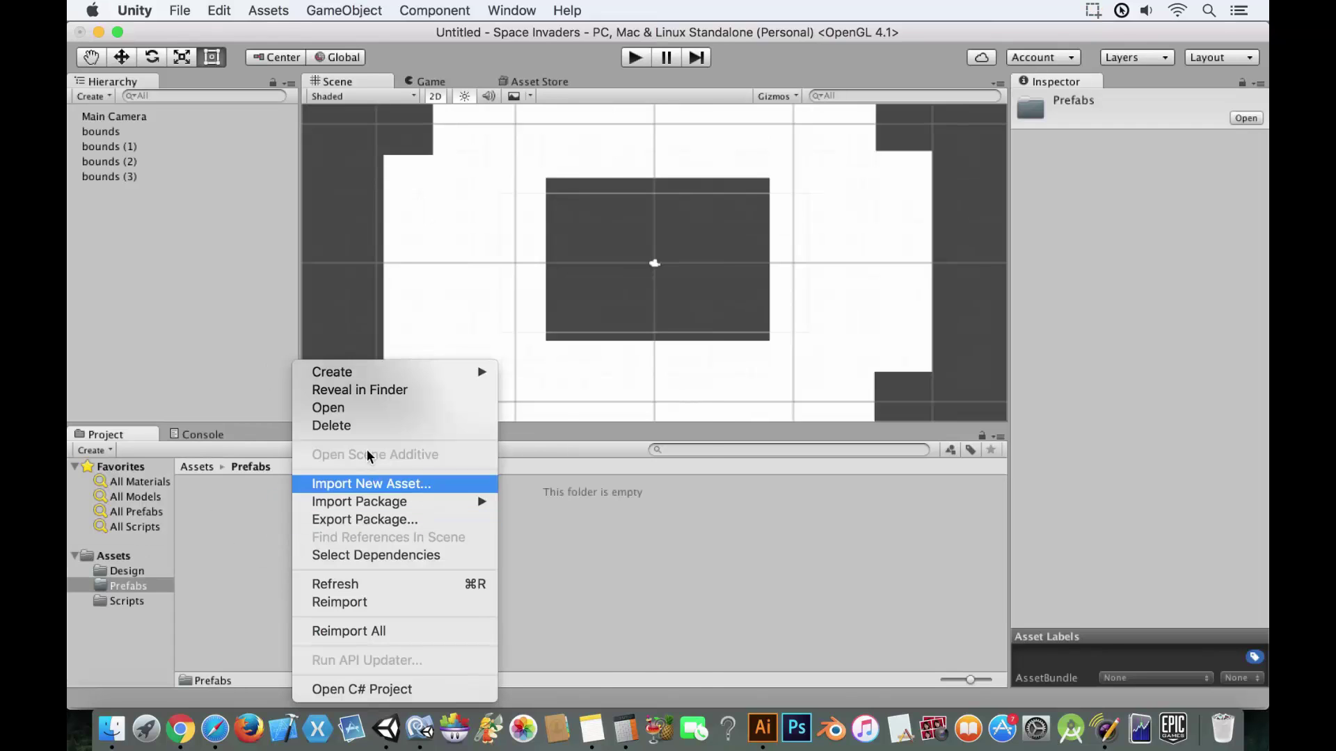
mouse_move(334, 372)
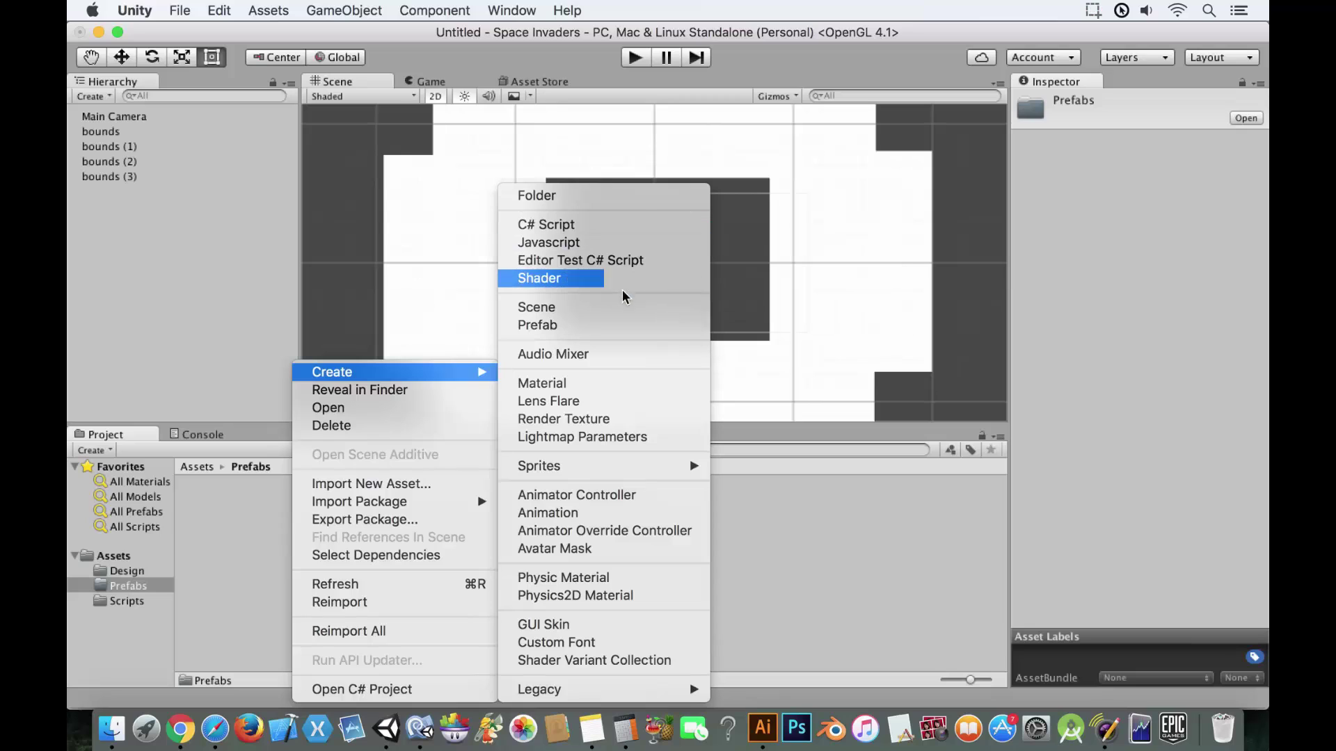
left_click(615, 325)
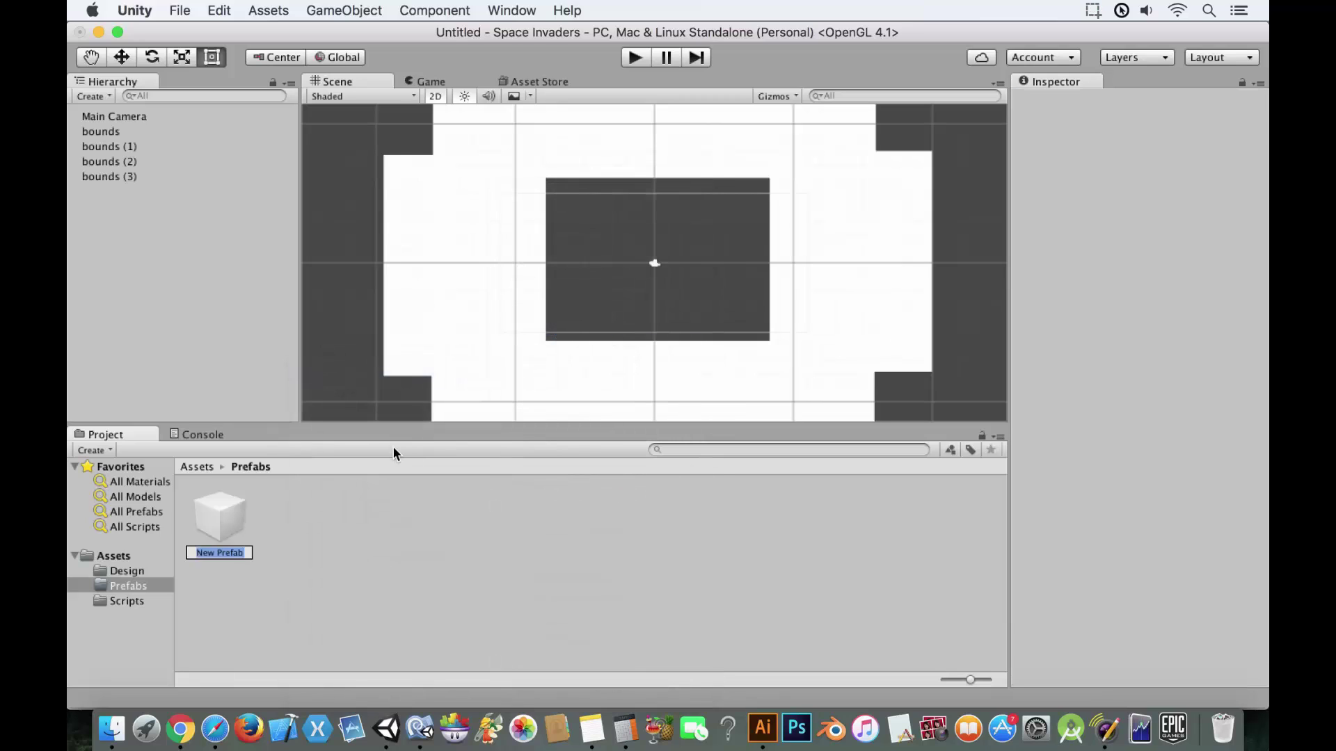
type("Bullet")
key("Return")
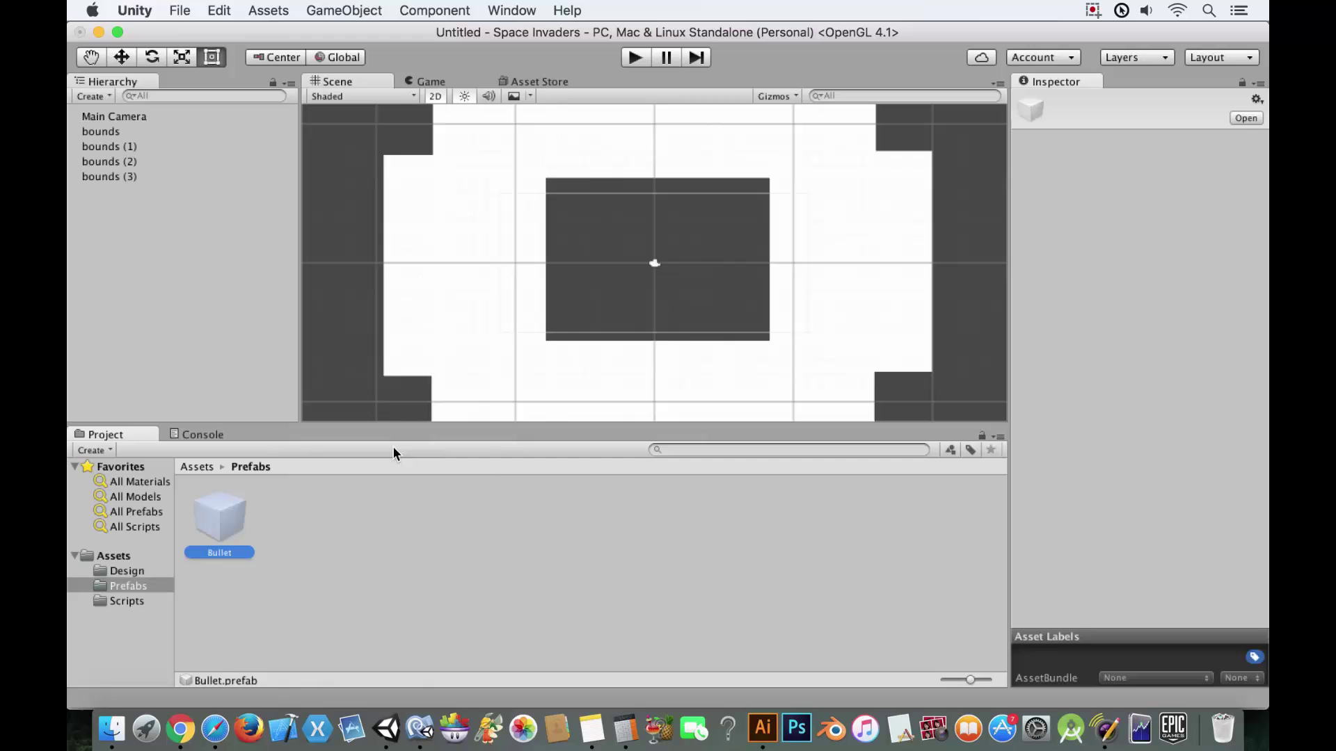
right_click(328, 539)
mouse_move(440, 374)
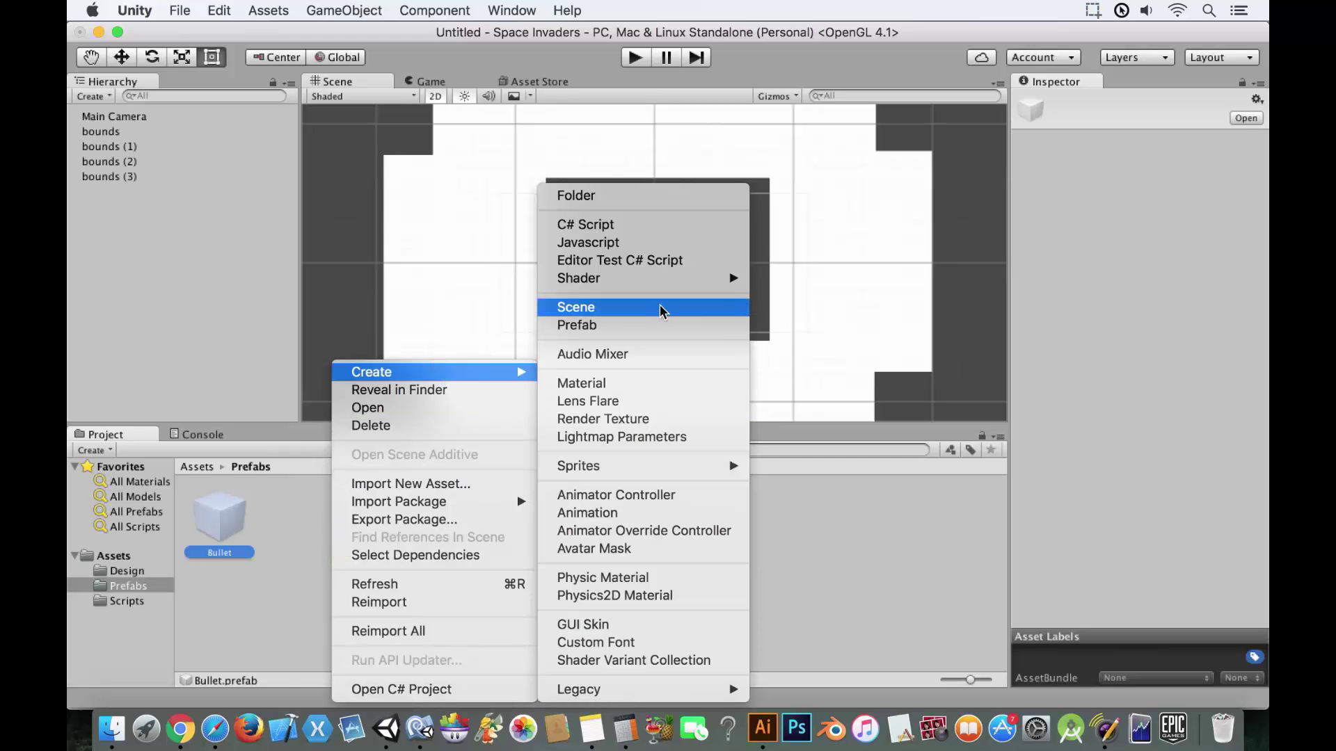
left_click(660, 325)
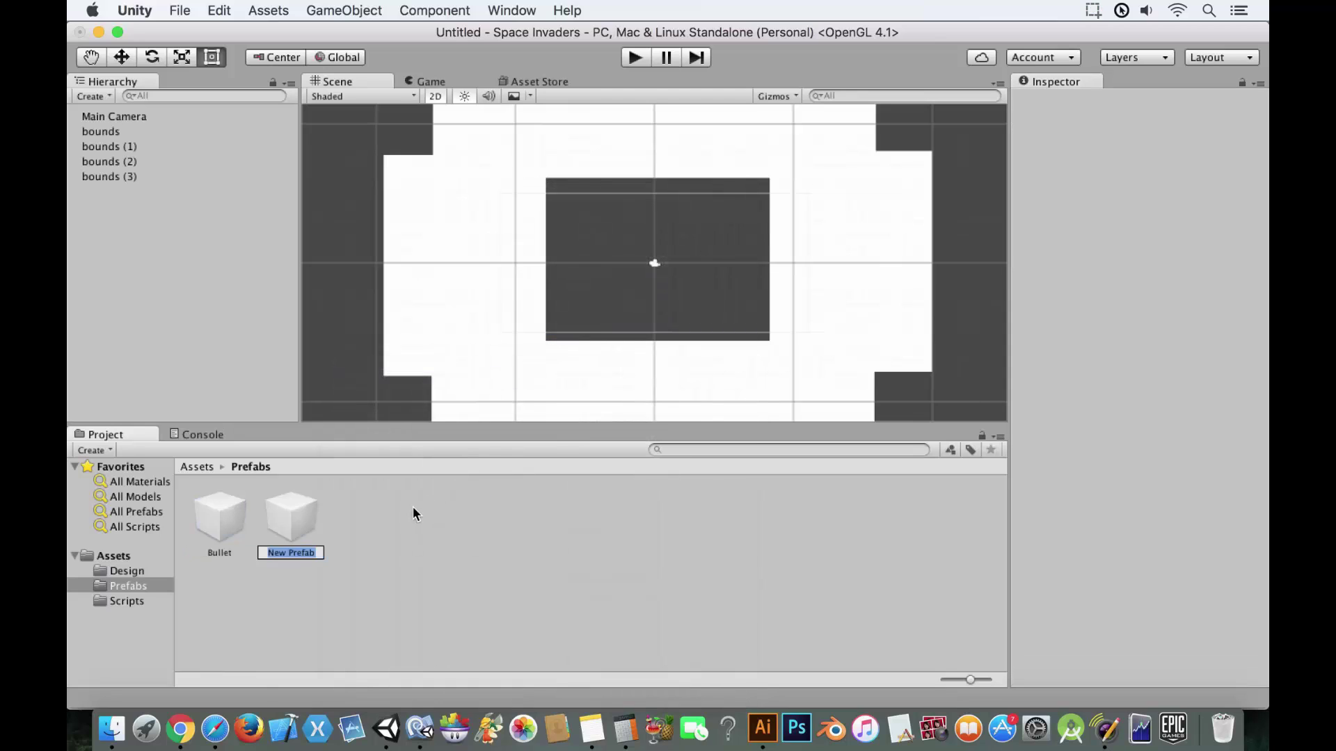
type("Player")
key("Return")
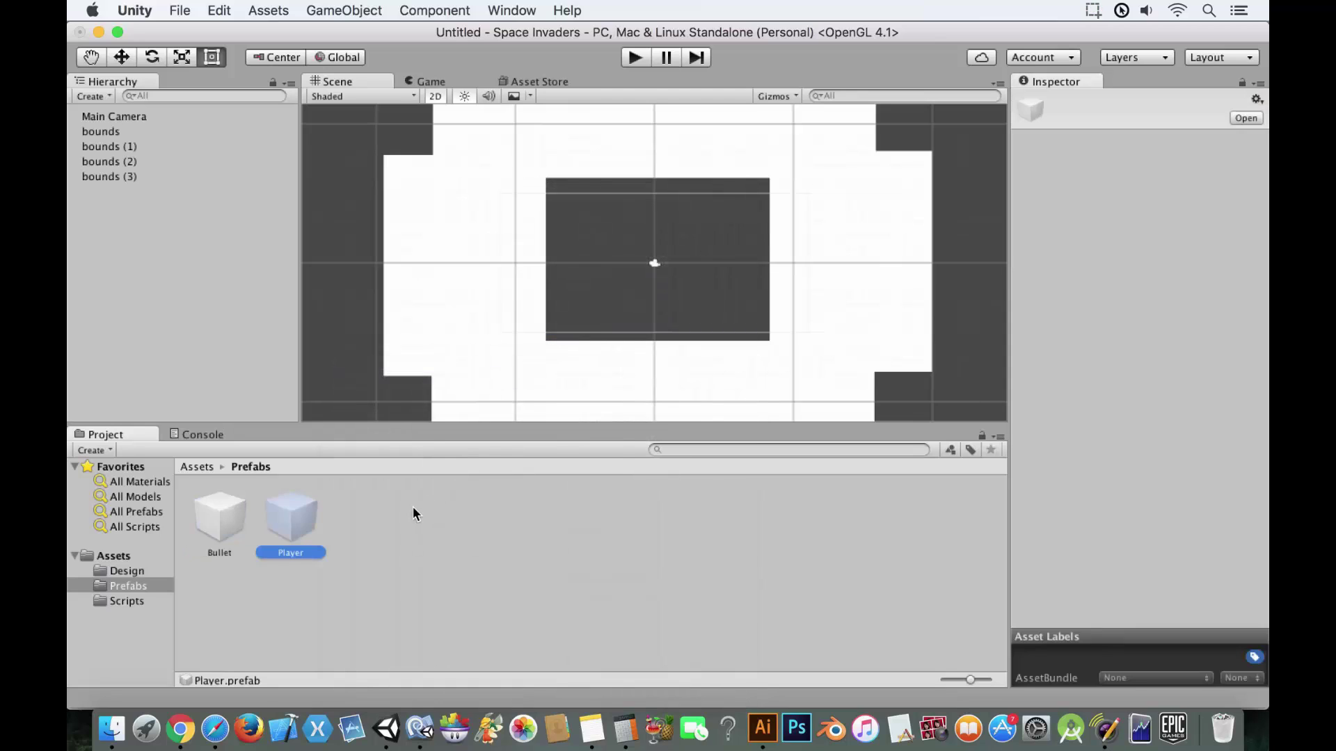
Step: Add a third empty prefab named Enemy, fixing a typo in the name
right_click(414, 515)
mouse_move(481, 371)
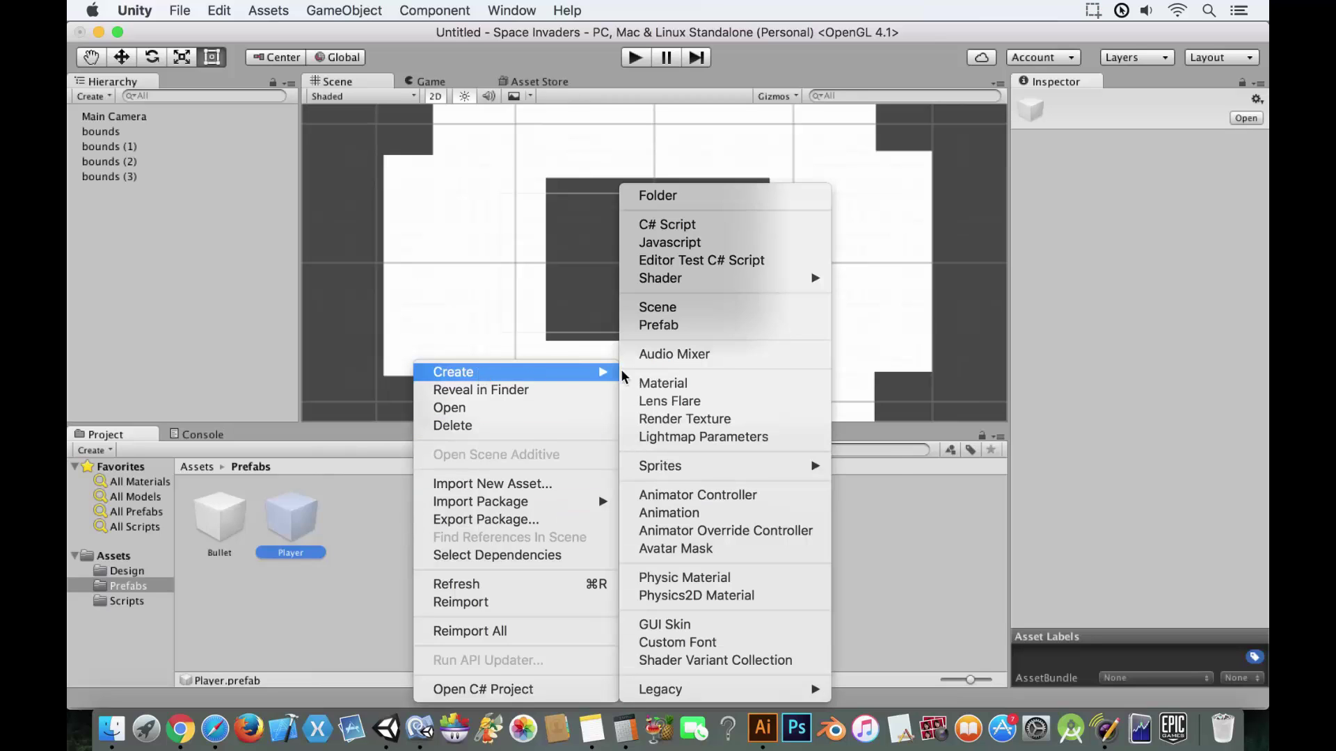
left_click(723, 326)
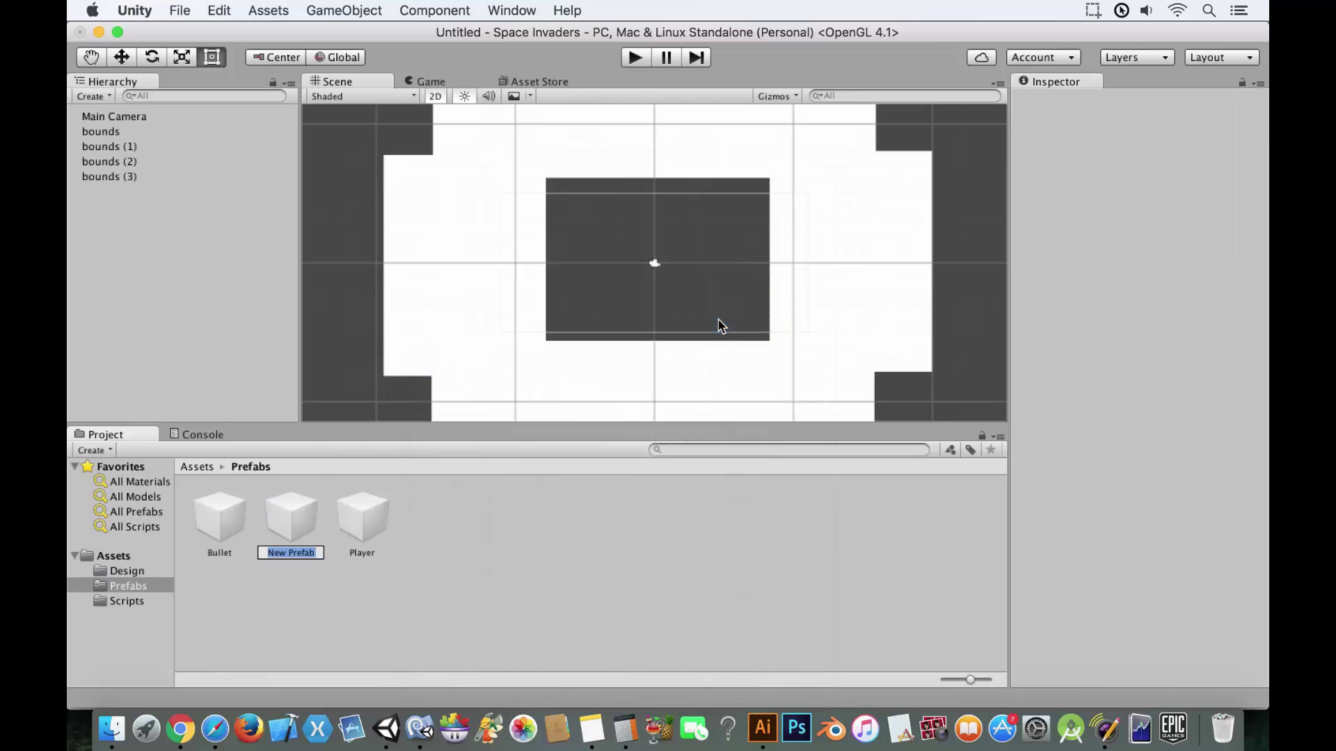
type("ENemy")
key("BackSpace")
key("BackSpace")
key("BackSpace")
key("BackSpace")
key("BackSpace")
type("Enemy")
key("Return")
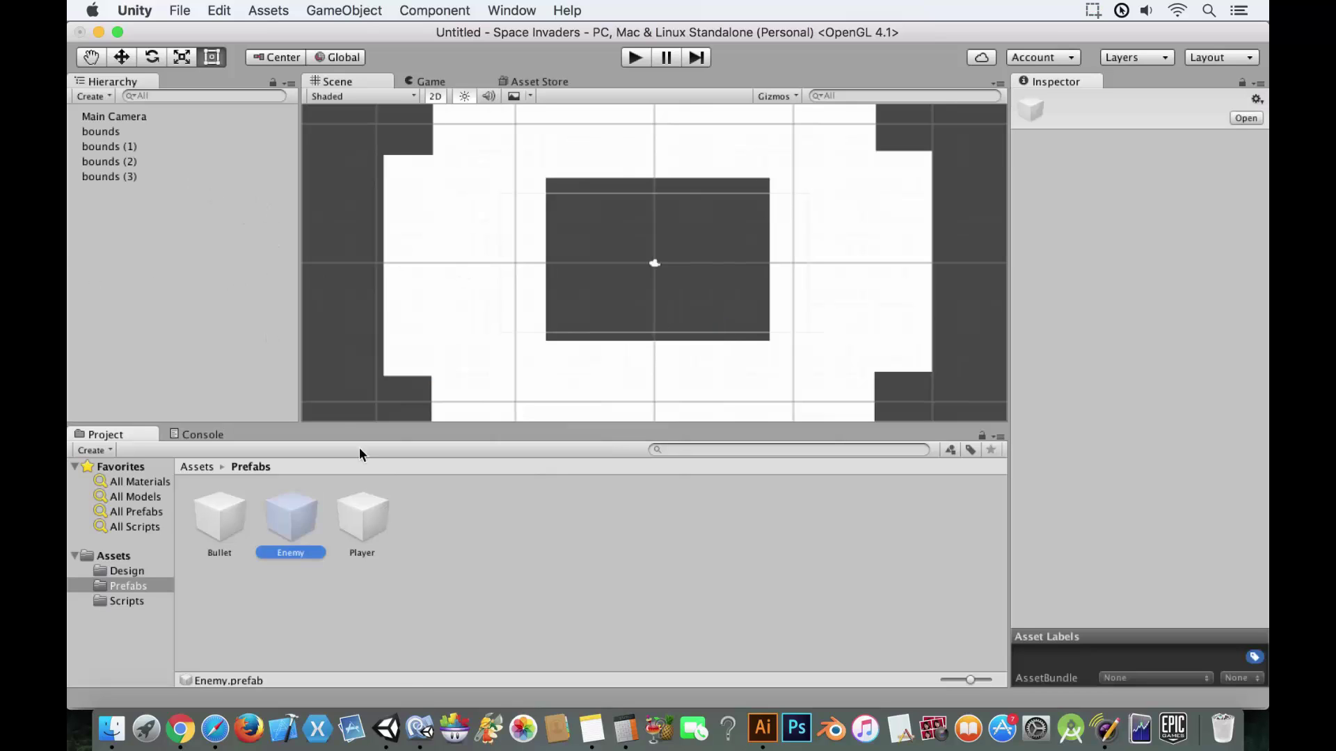
Step: Place the white-Block sprite from the Design folder into the scene and move it lower
left_click(140, 572)
left_click_drag(199, 532, 337, 313)
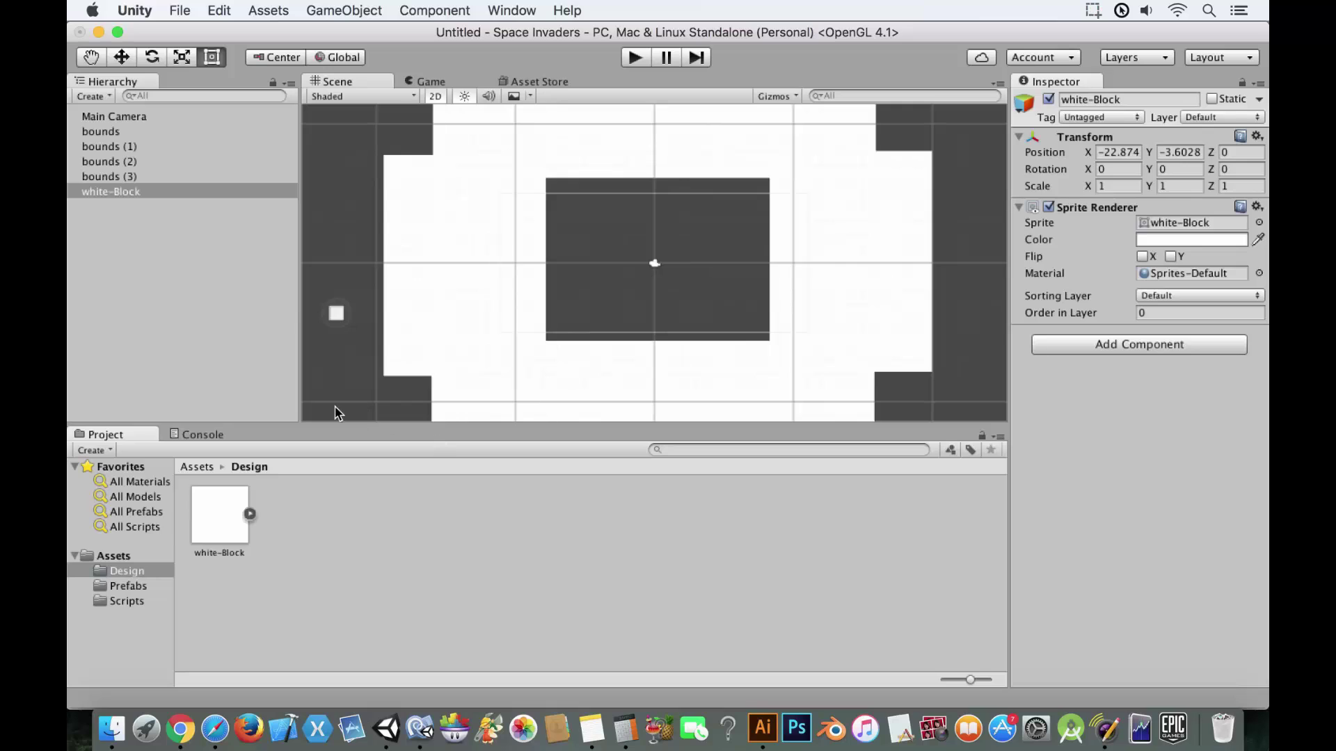
left_click(114, 600)
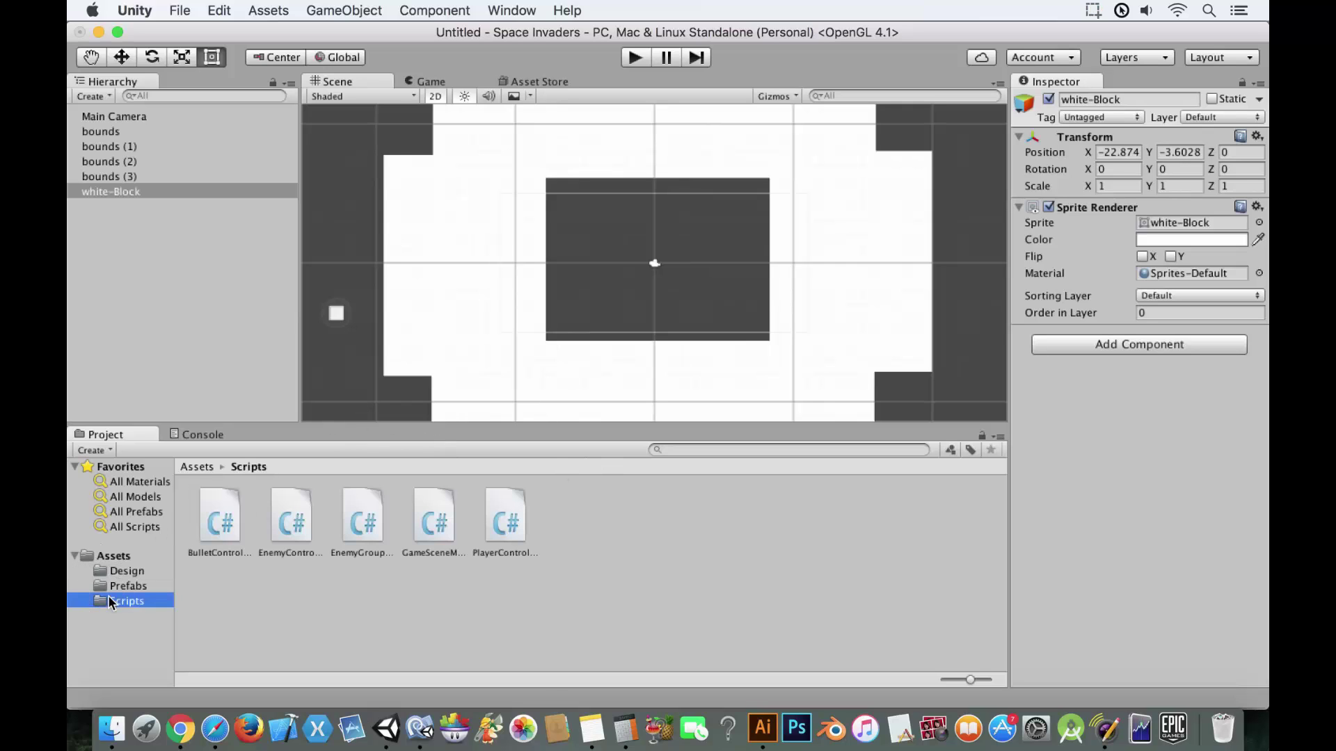
left_click(128, 586)
left_click_drag(333, 316, 332, 346)
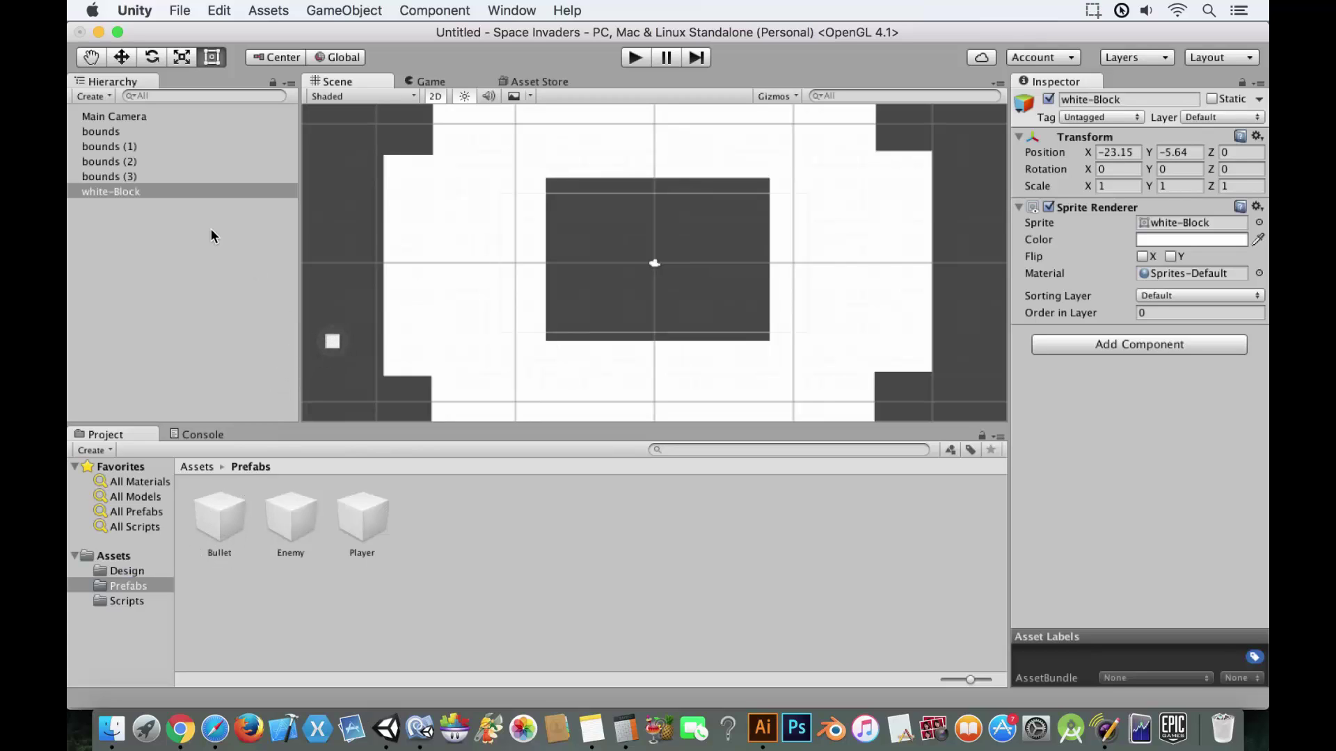
Step: Apply the white block to the Bullet, Enemy and Player prefabs
left_click_drag(98, 191, 207, 525)
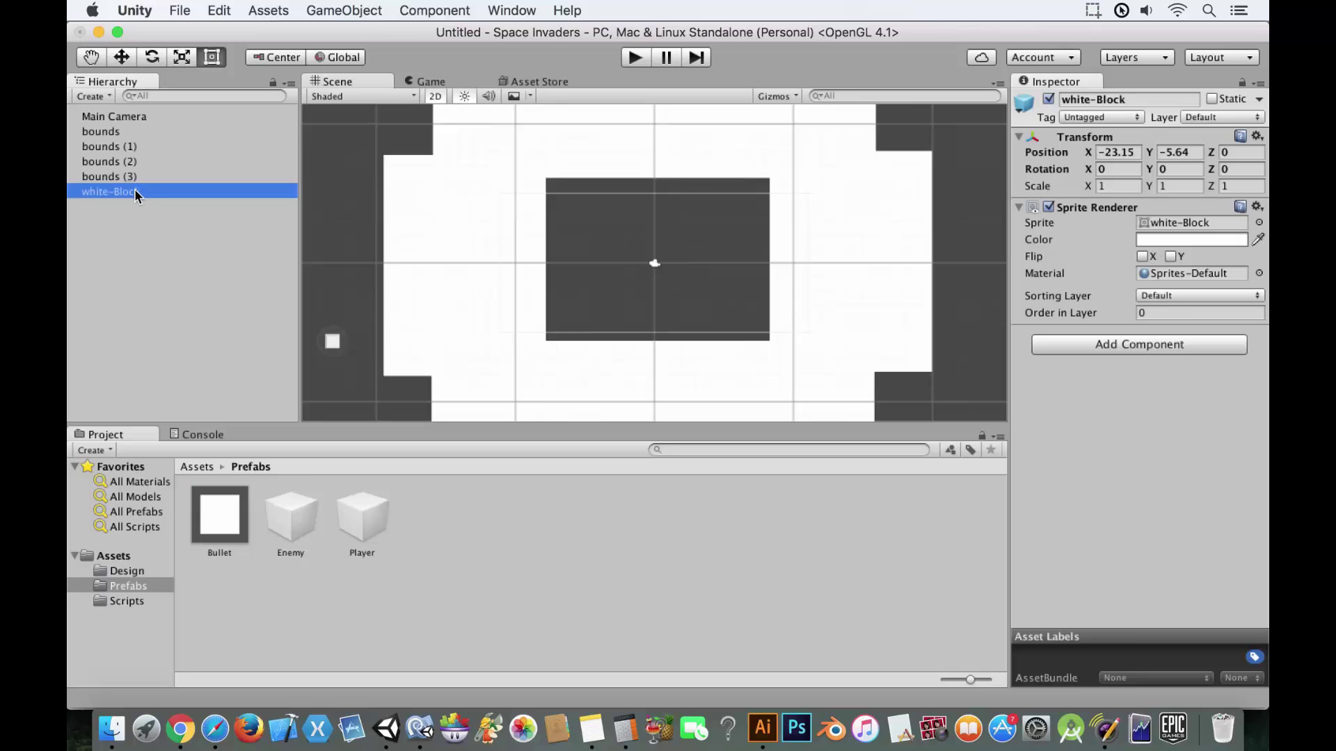
left_click(1117, 186)
left_click_drag(112, 186, 280, 516)
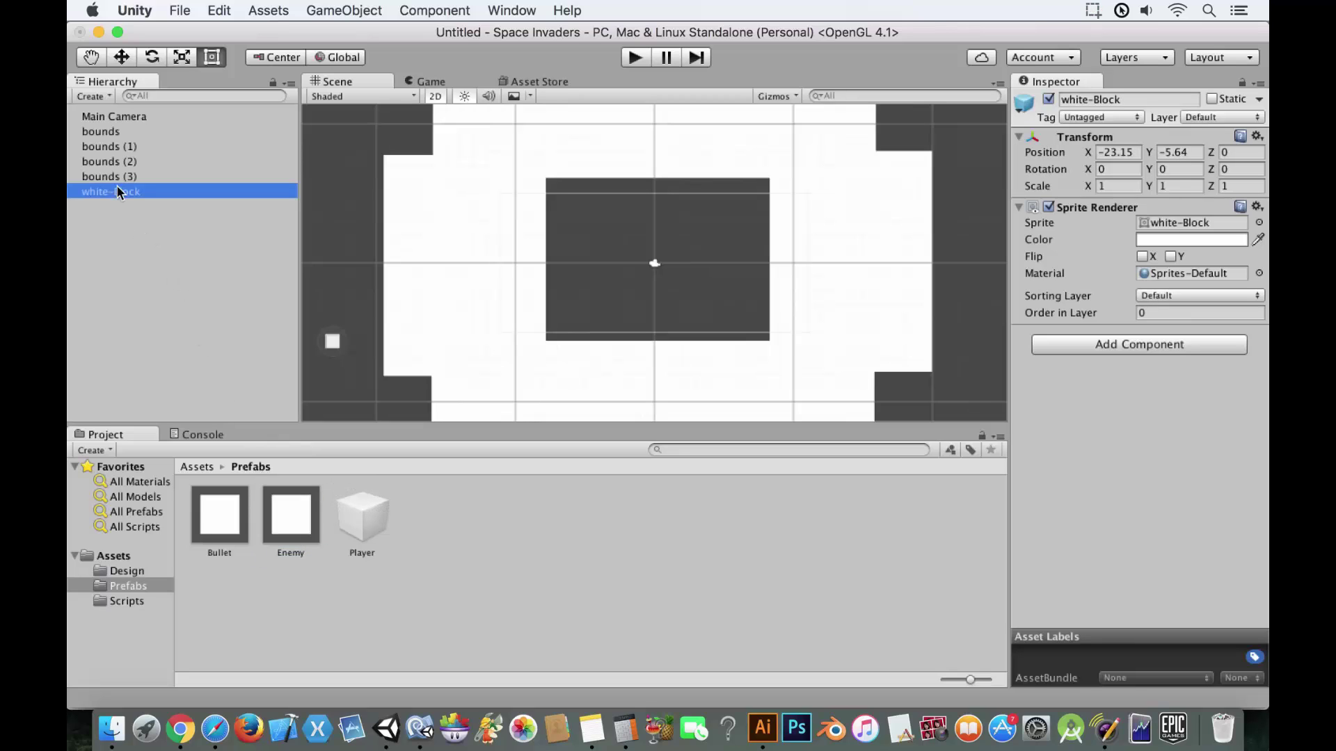
left_click_drag(121, 198, 362, 515)
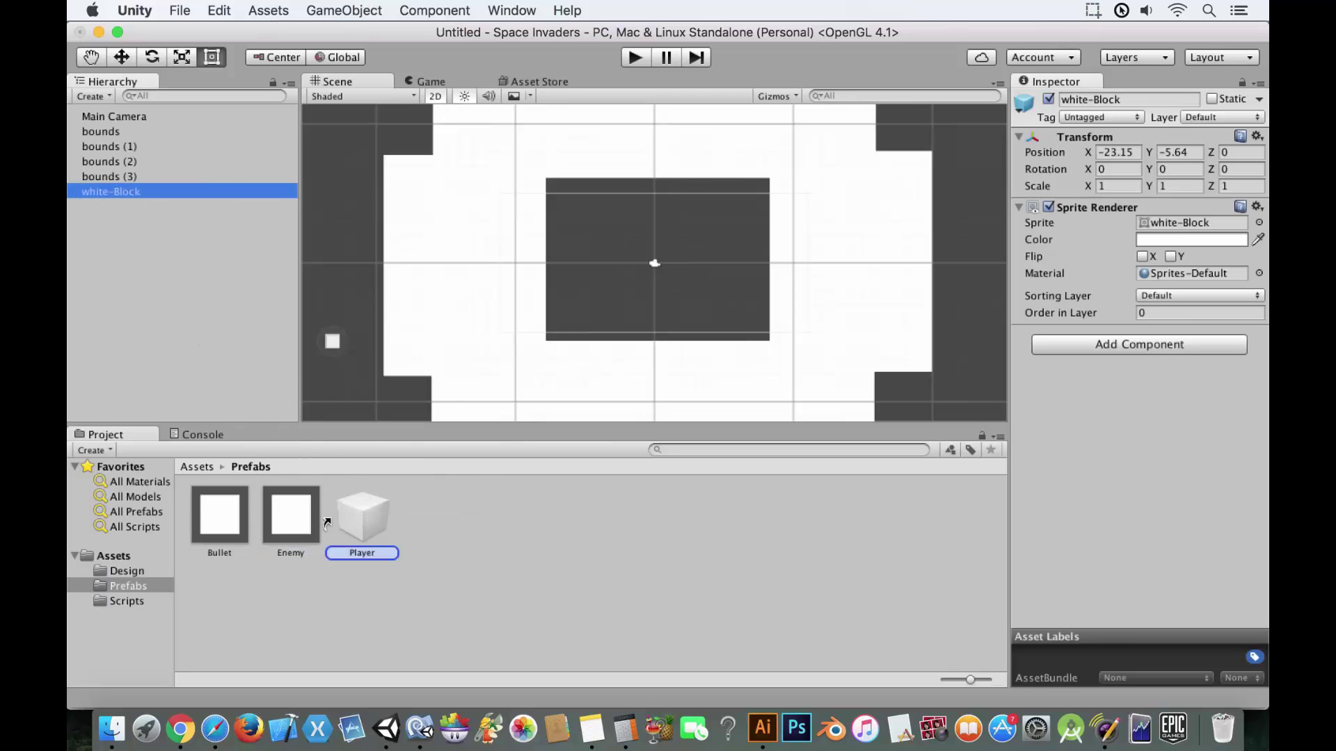
left_click(229, 523)
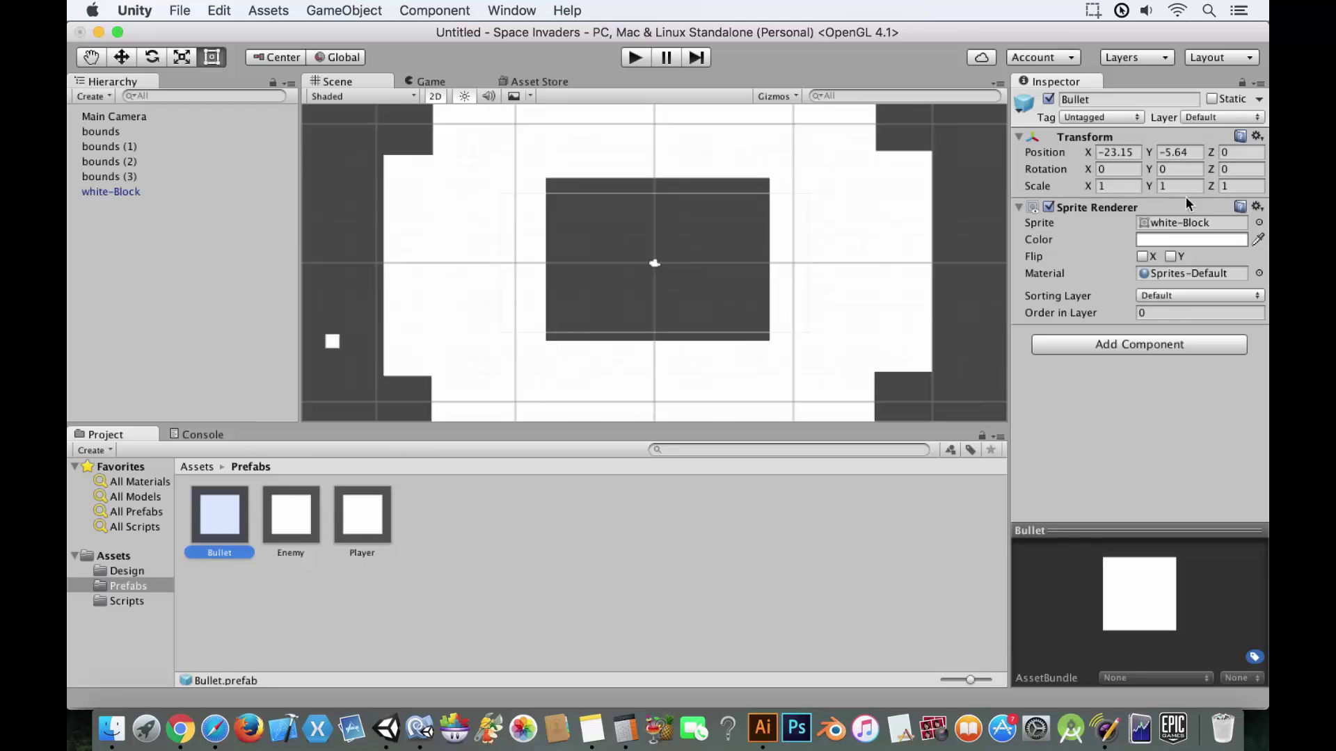
Step: Scale the Bullet prefab to 0.1 on X, Y and Z
left_click(1080, 186)
type("0.1")
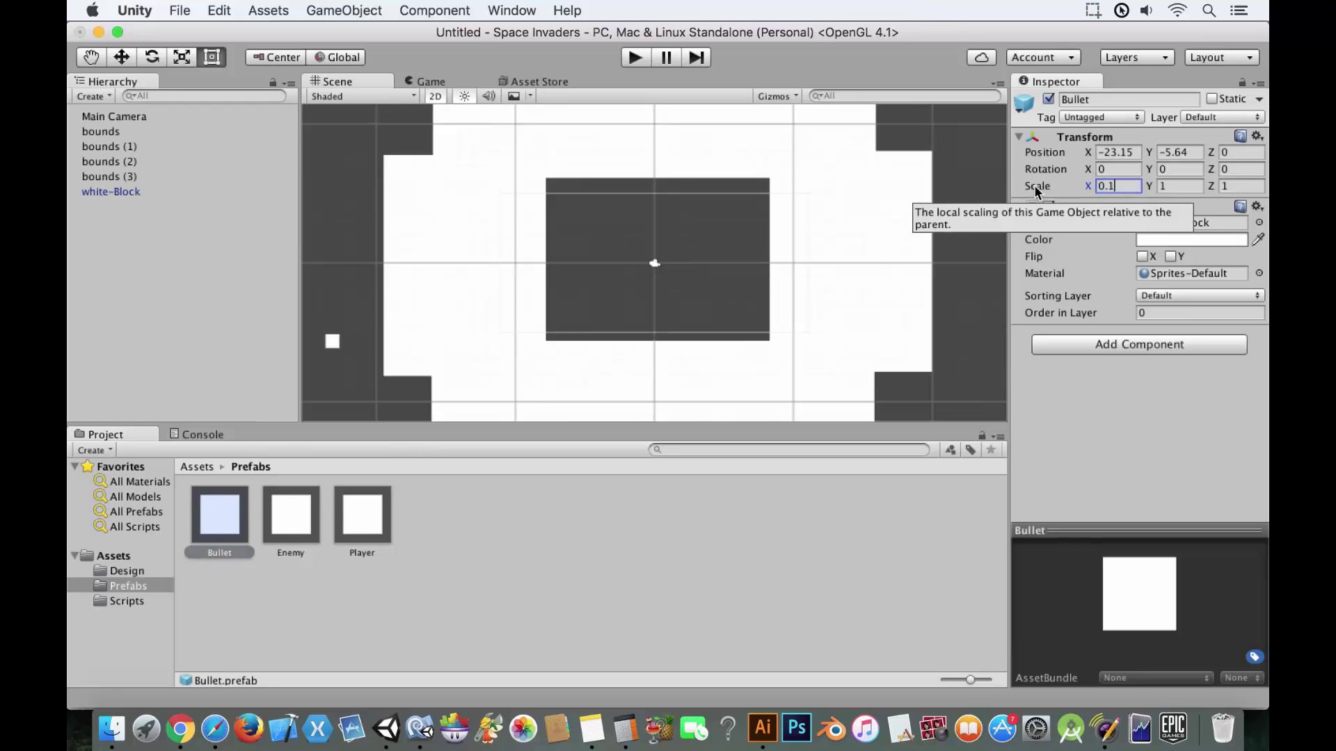
key("Tab")
type("0.1")
key("Tab")
type("0.1")
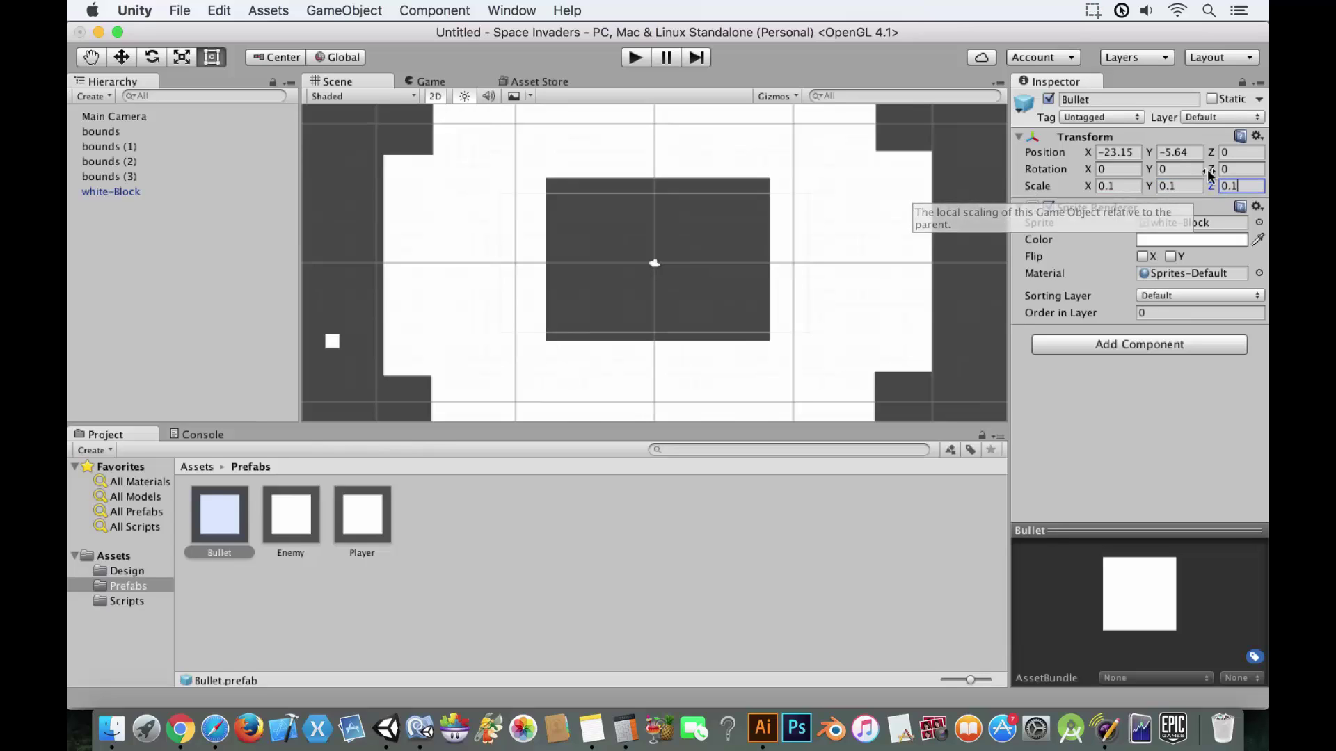
Step: Tint the Bullet's sprite blue with RGB 50, 100, 255
left_click(1192, 236)
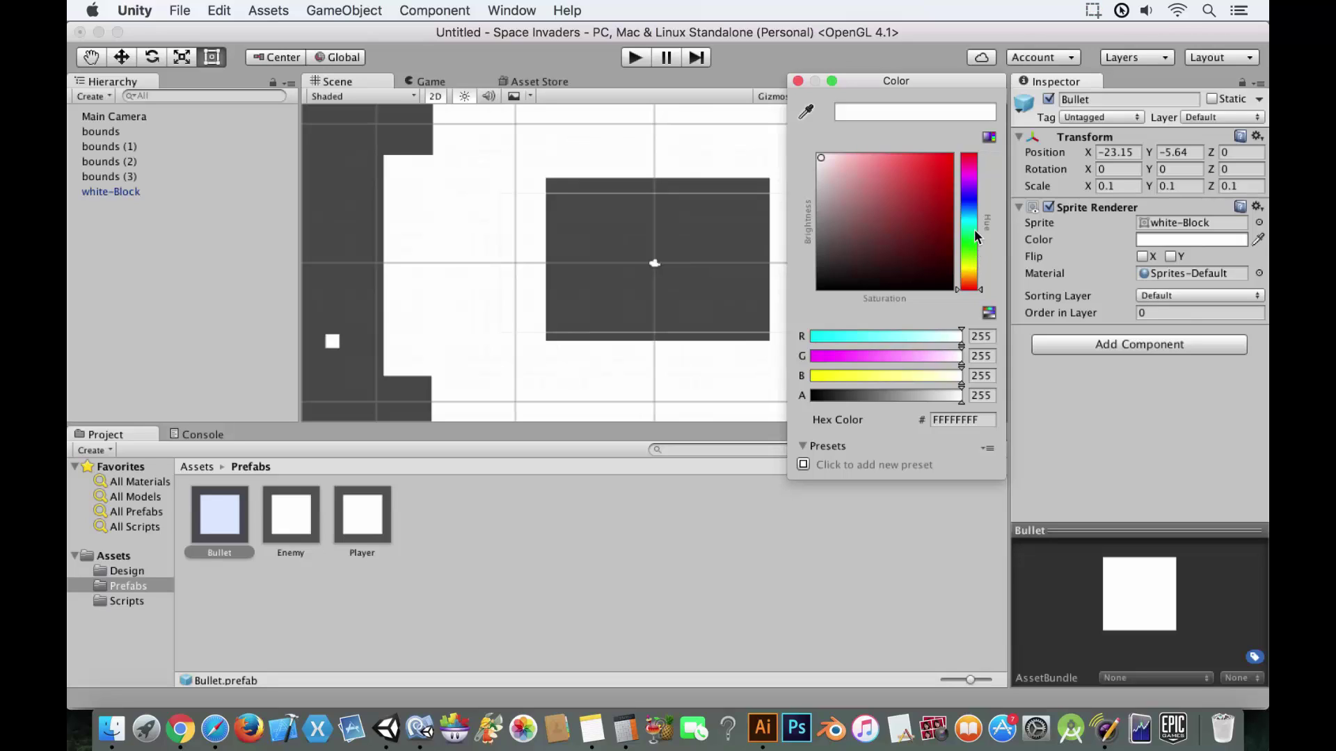
left_click(972, 207)
left_click(917, 158)
mouse_move(917, 157)
left_mouse_down()
mouse_move(887, 158)
mouse_move(928, 165)
left_mouse_up()
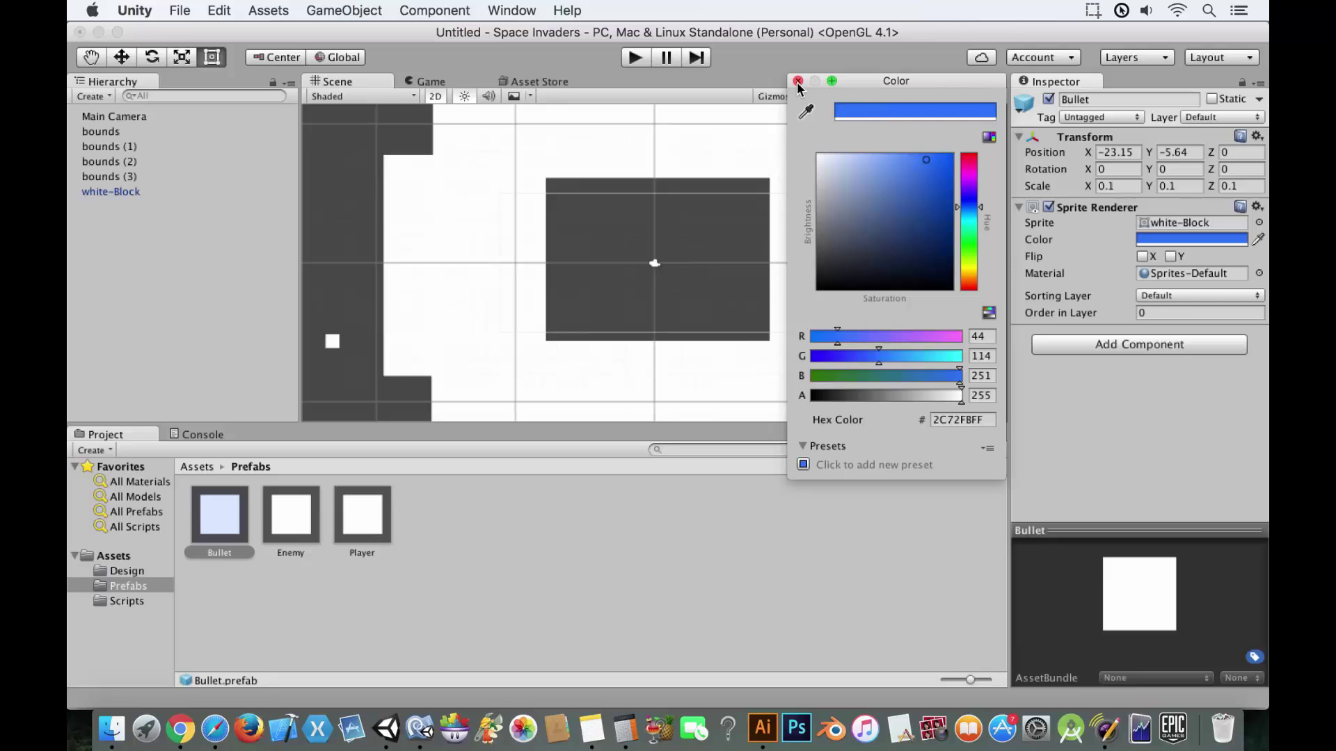
left_click(980, 337)
type("50")
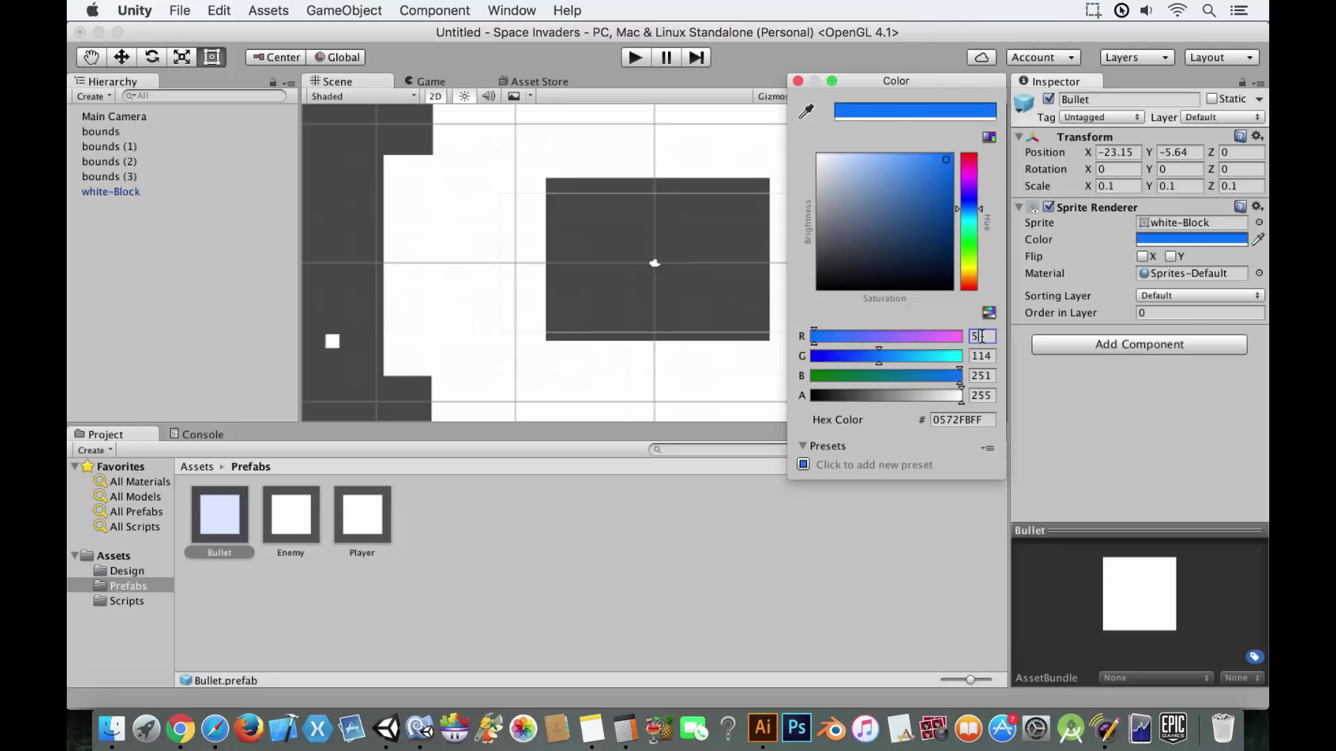
key("Tab")
type("100")
key("Tab")
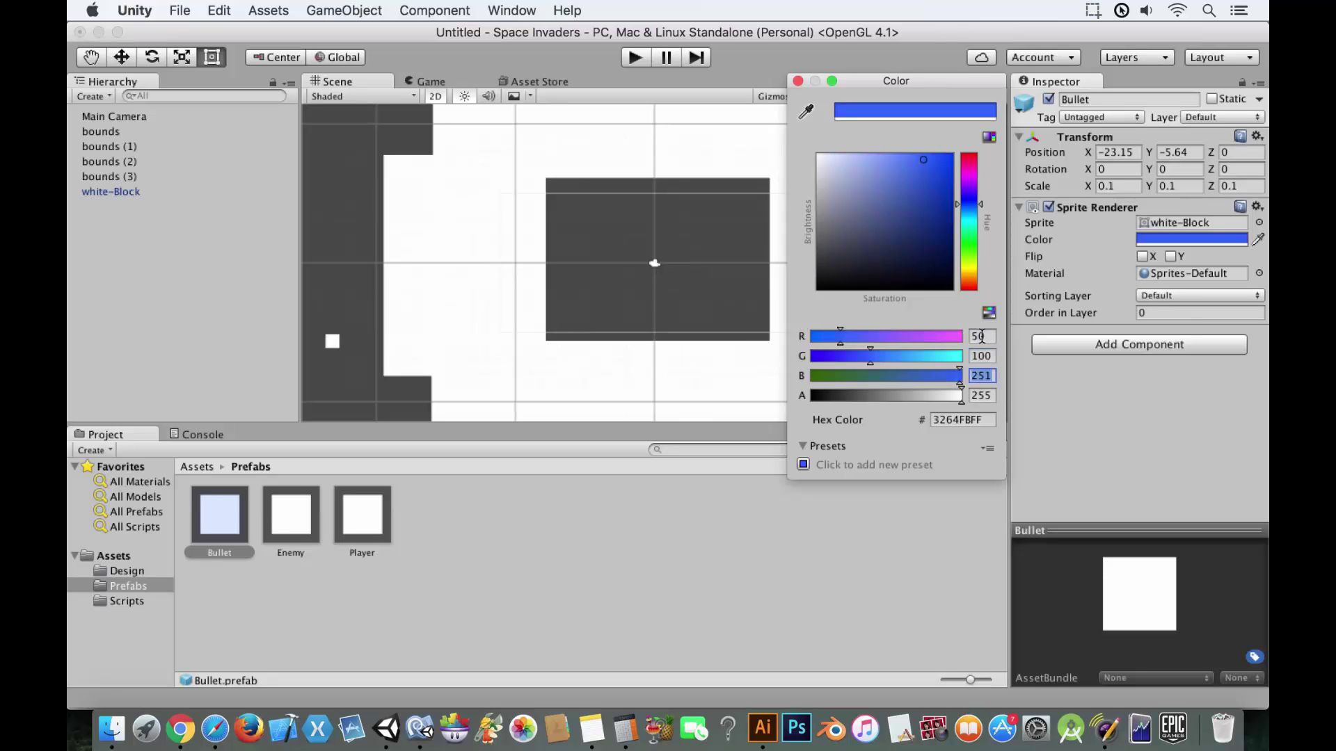
type("255")
left_click(798, 81)
left_click(466, 590)
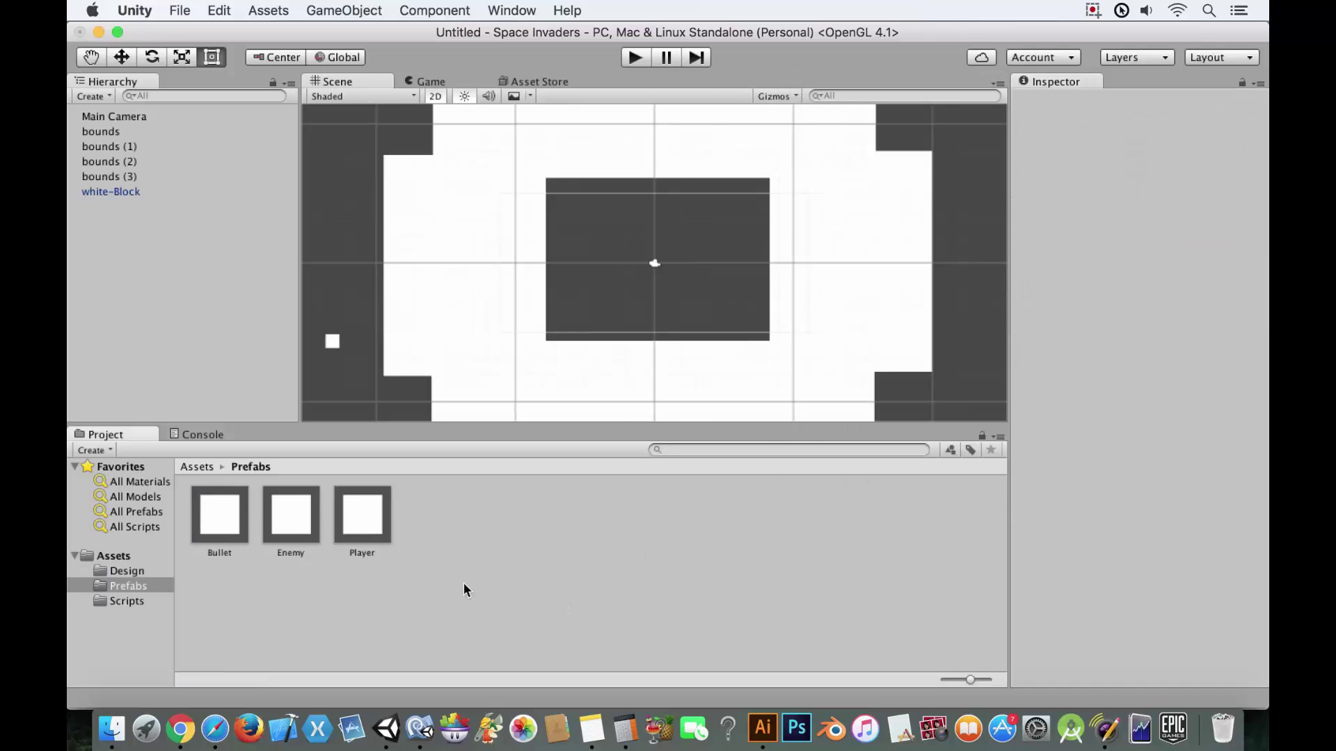
Step: Save the scene as GameScene
left_click(230, 518)
key("super+s")
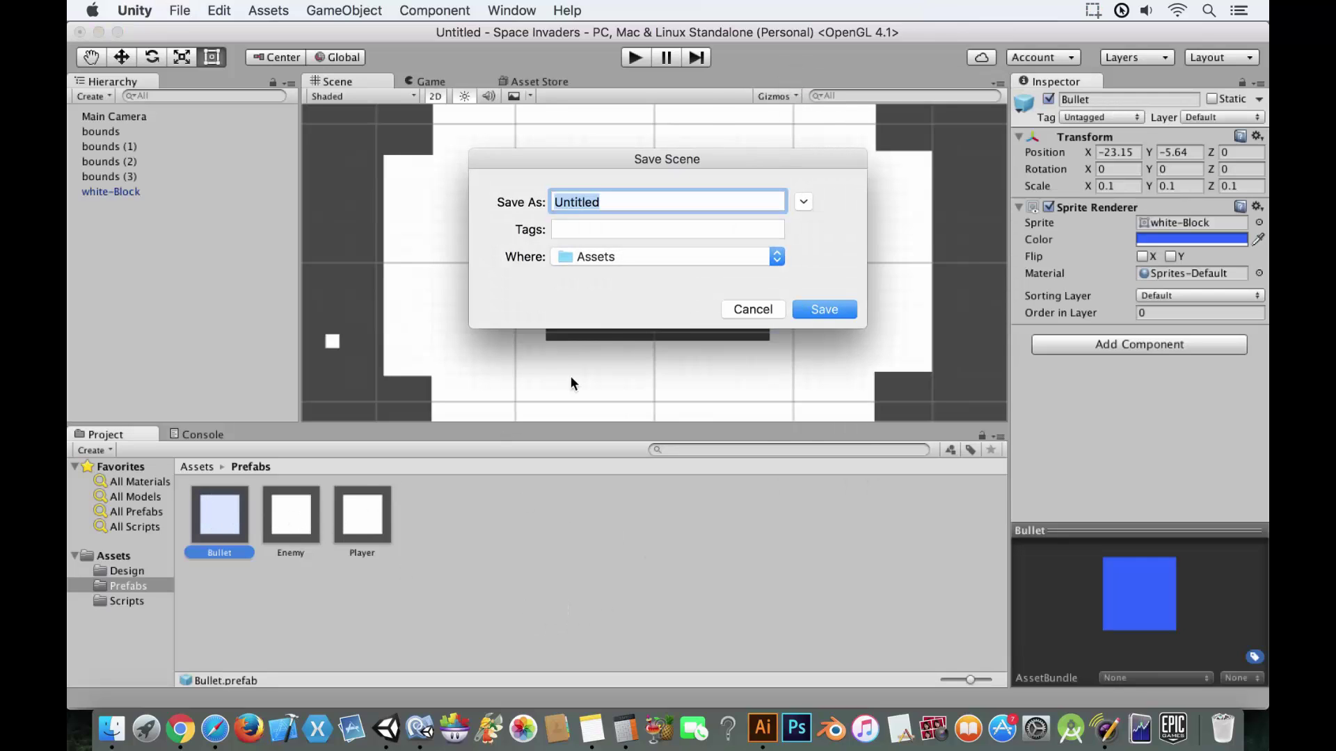
type("GameScene")
key("Return")
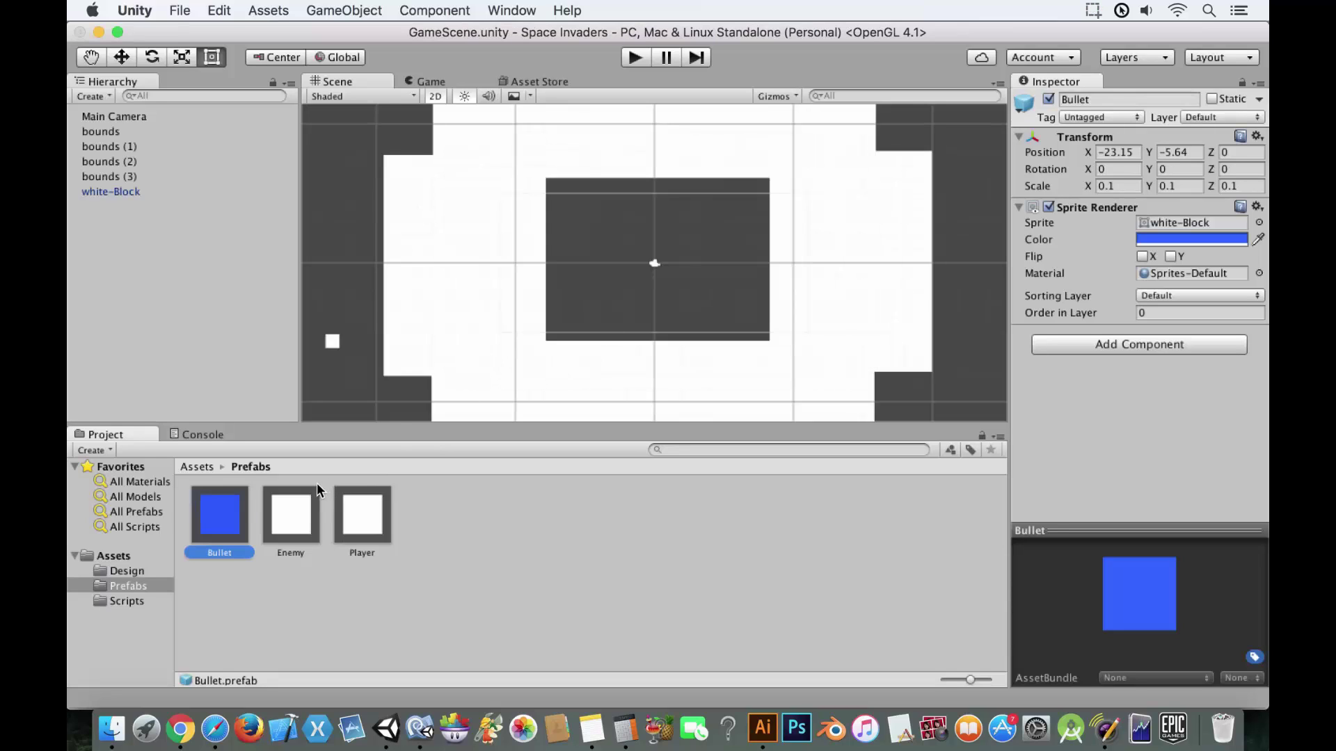
Step: Create a Scenes folder in Assets, move GameScene into it, and reopen Prefabs
left_click(136, 555)
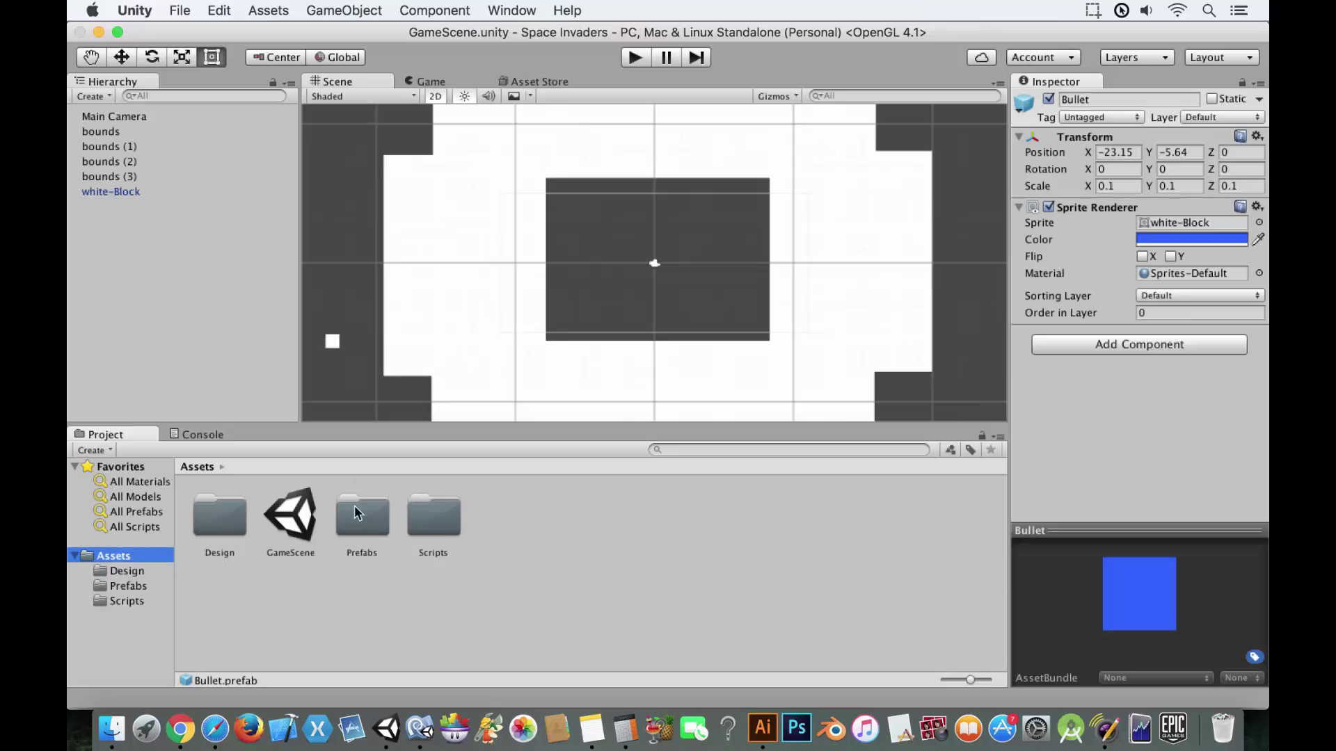
right_click(507, 533)
mouse_move(582, 372)
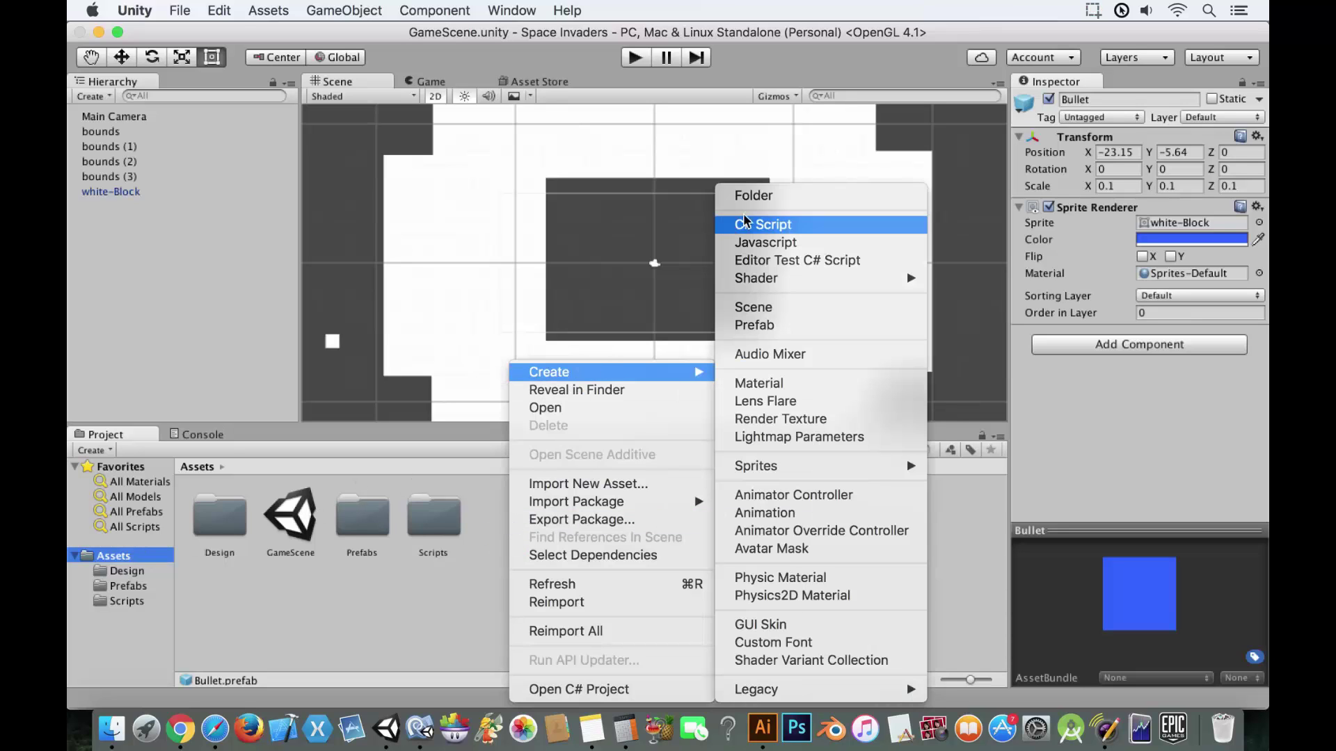
left_click(753, 196)
type("Scen")
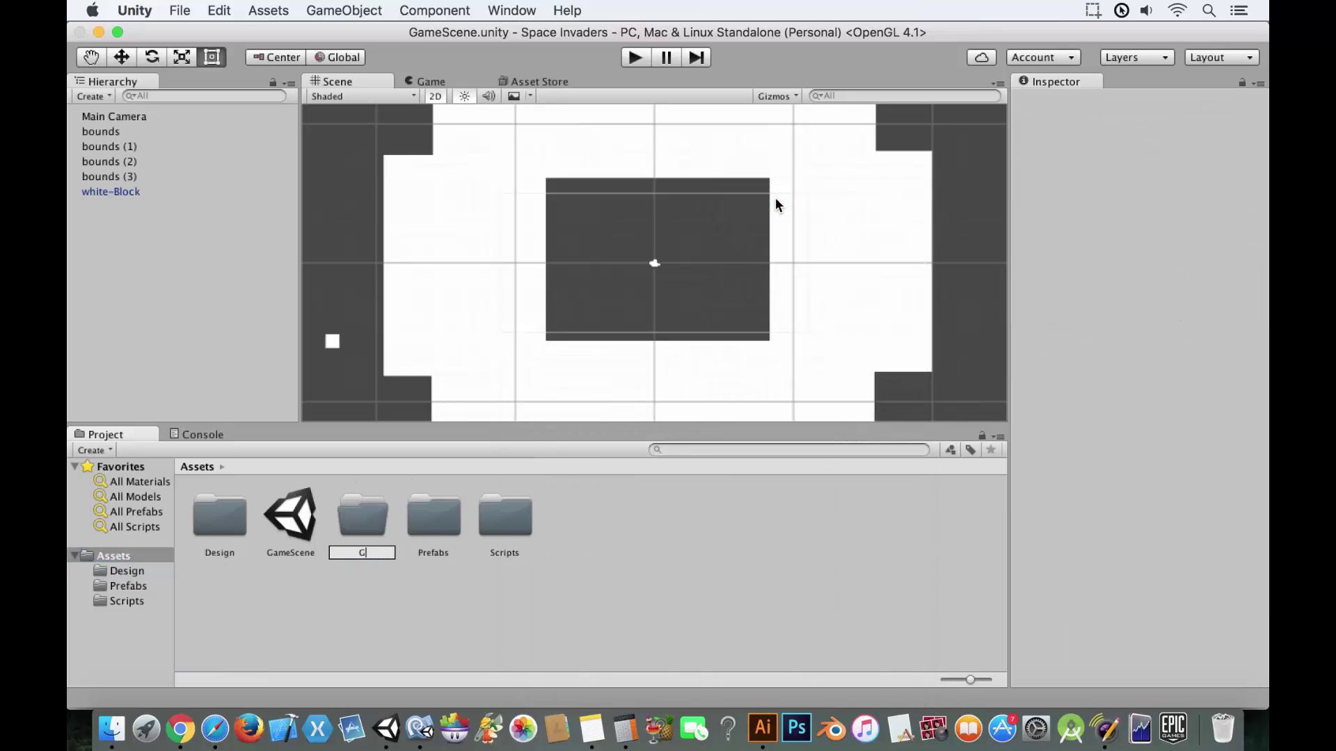
type("es")
key("Return")
left_click_drag(278, 529, 435, 519)
left_click(306, 521)
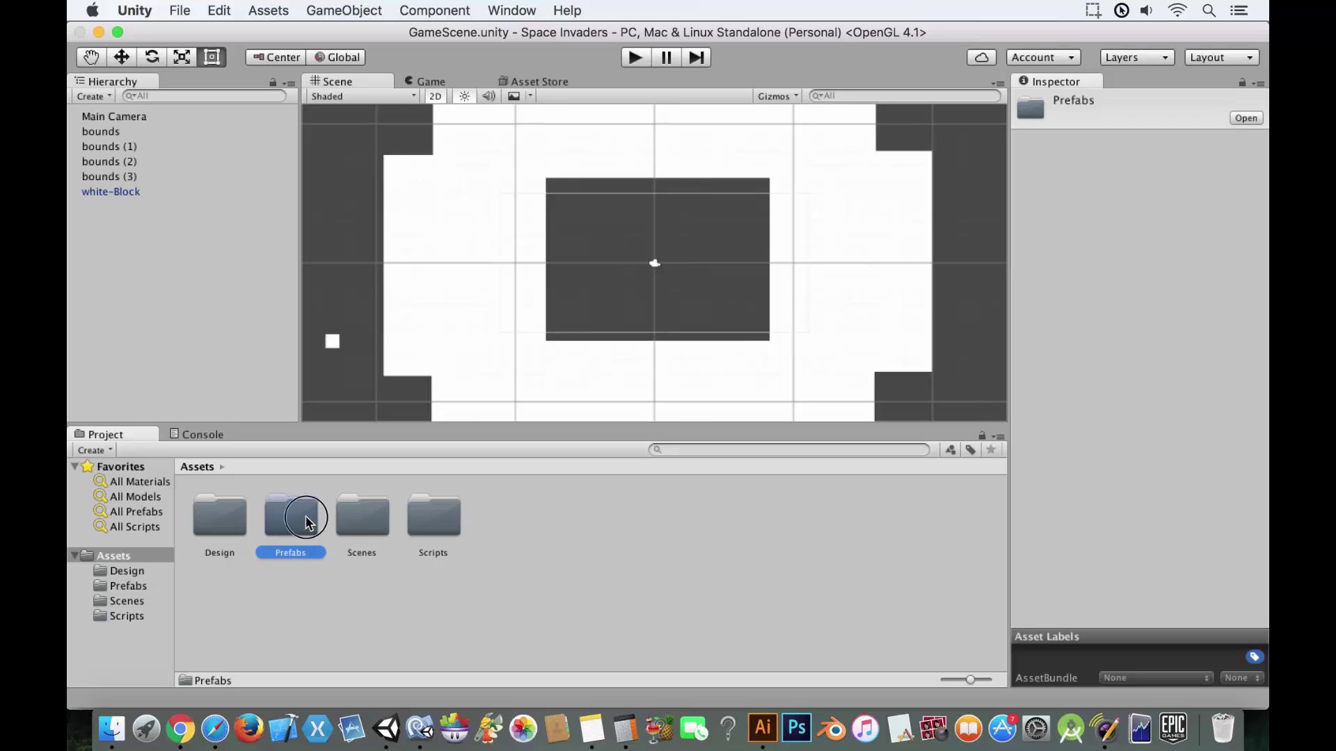
double_click(307, 516)
left_click(220, 515)
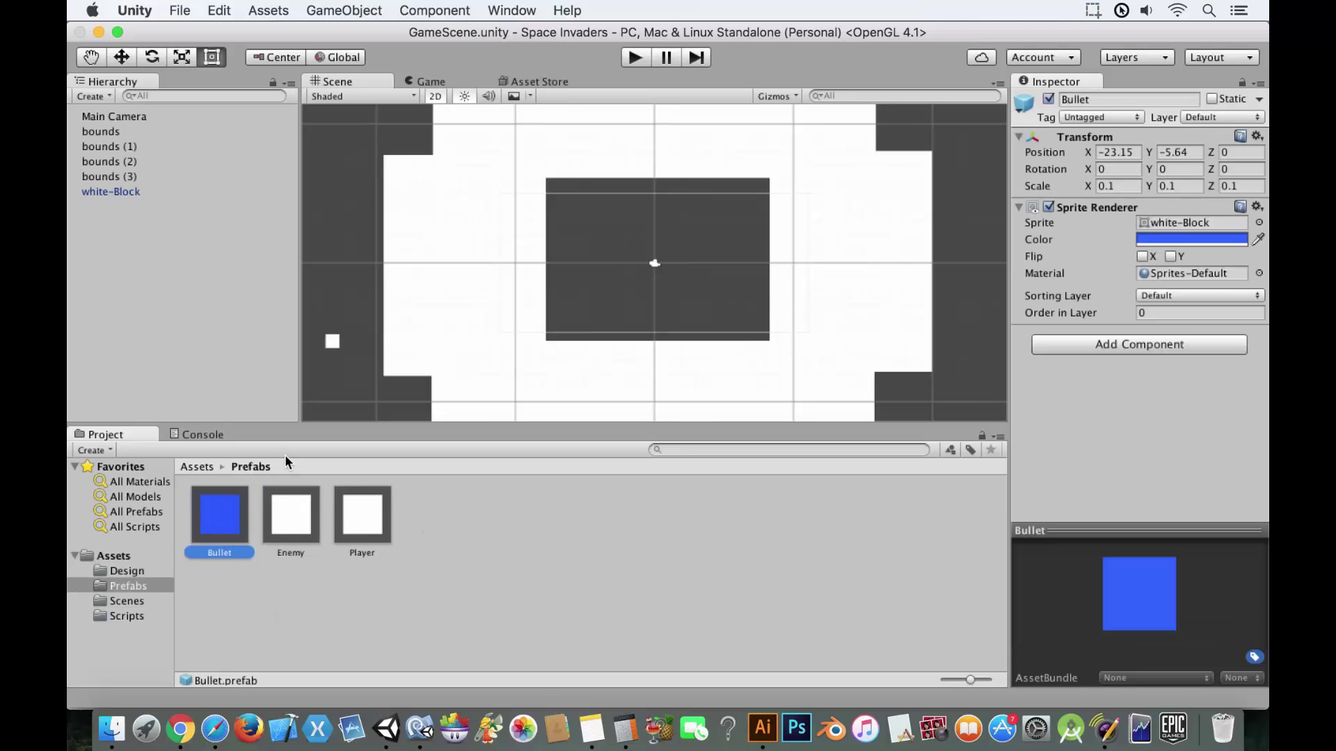
Step: Give the Enemy prefab a dark red sprite colour (hex BA0A0A)
left_click(301, 516)
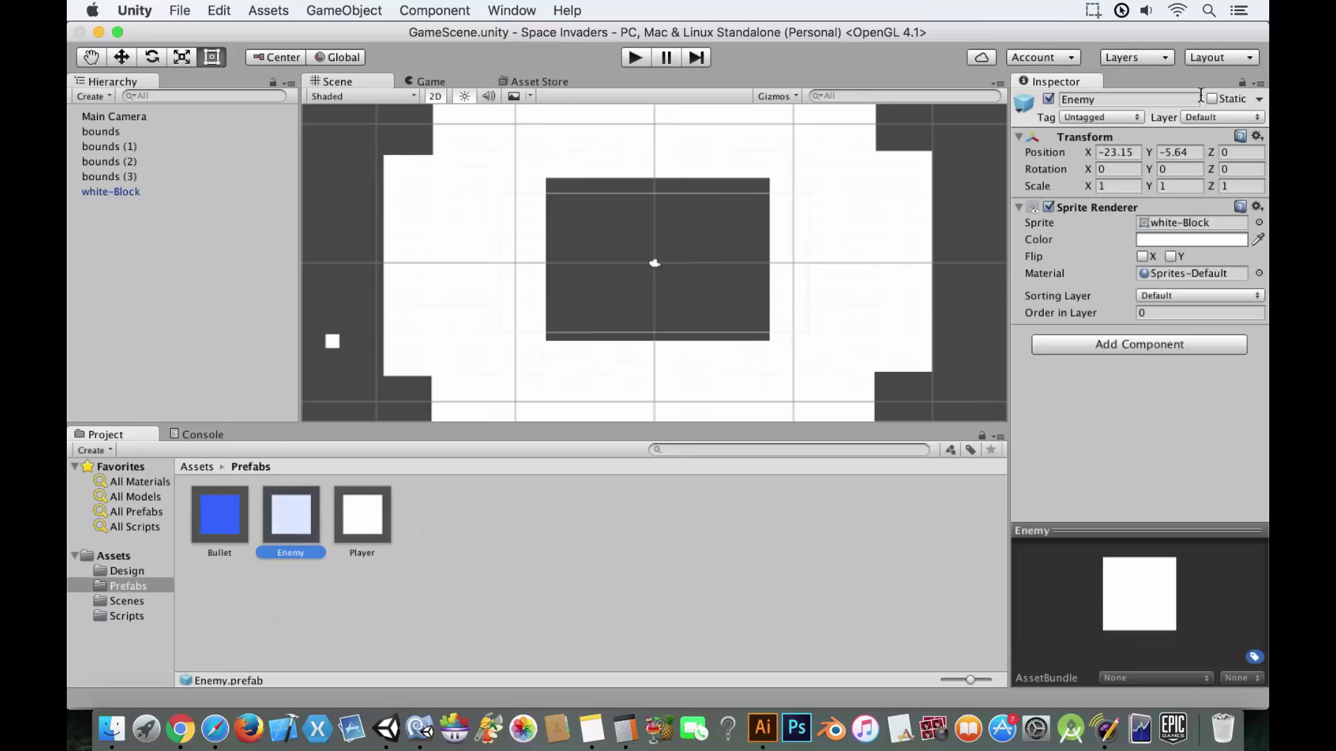
left_click(1153, 242)
mouse_move(925, 171)
left_mouse_down()
mouse_move(913, 167)
mouse_move(926, 202)
mouse_move(943, 201)
mouse_move(992, 136)
left_mouse_up()
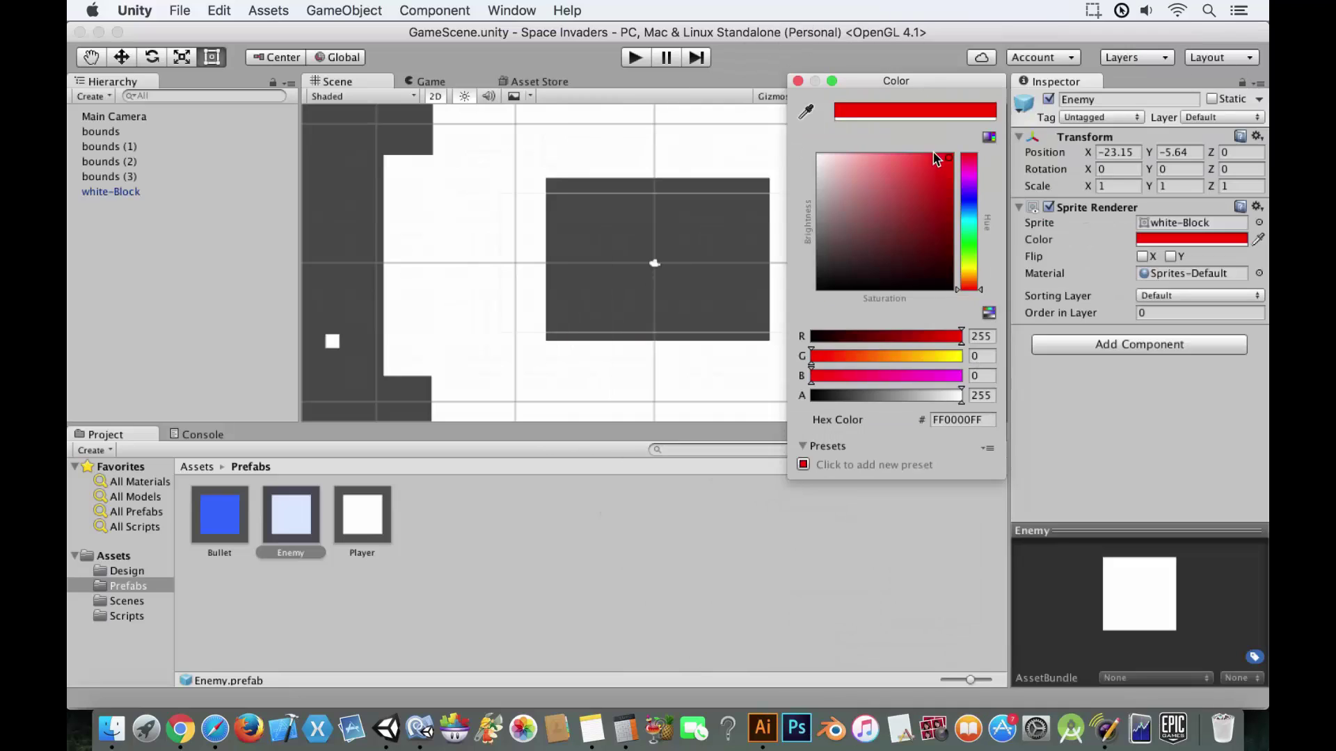
left_click_drag(939, 157, 942, 193)
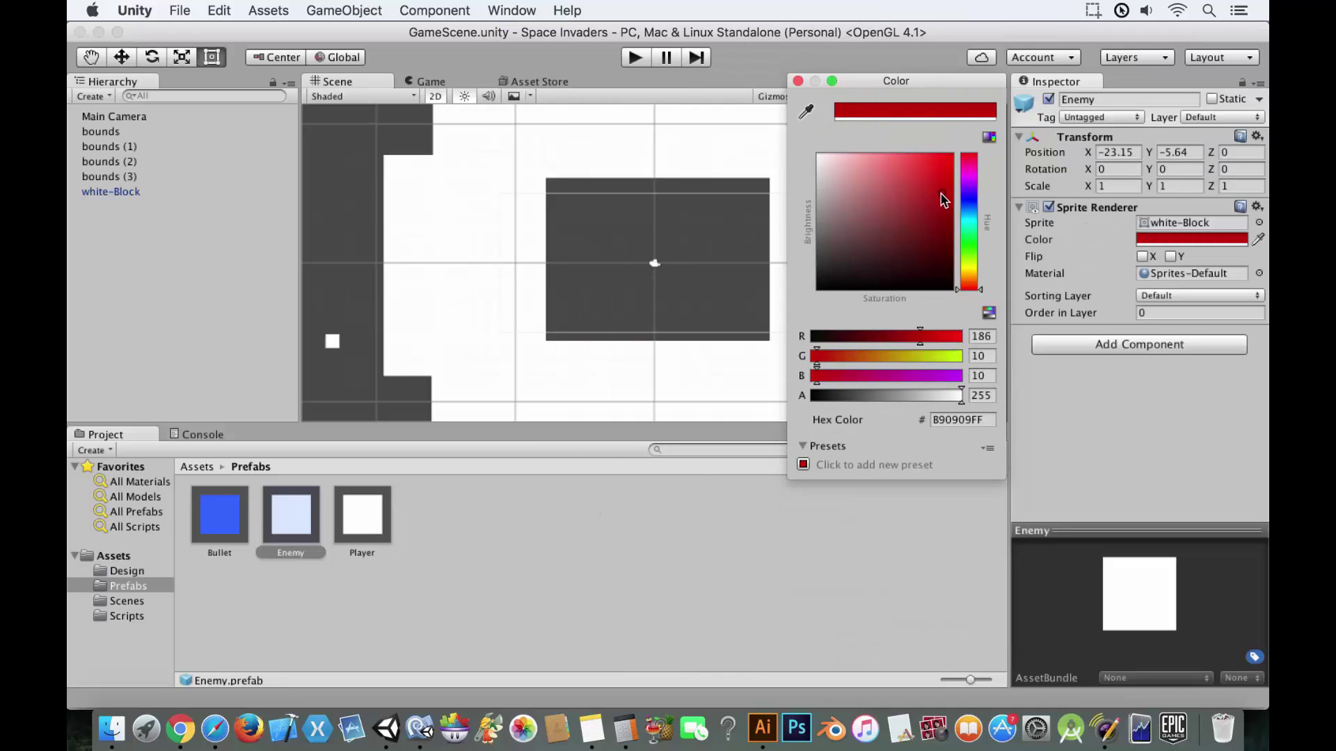
left_click(798, 82)
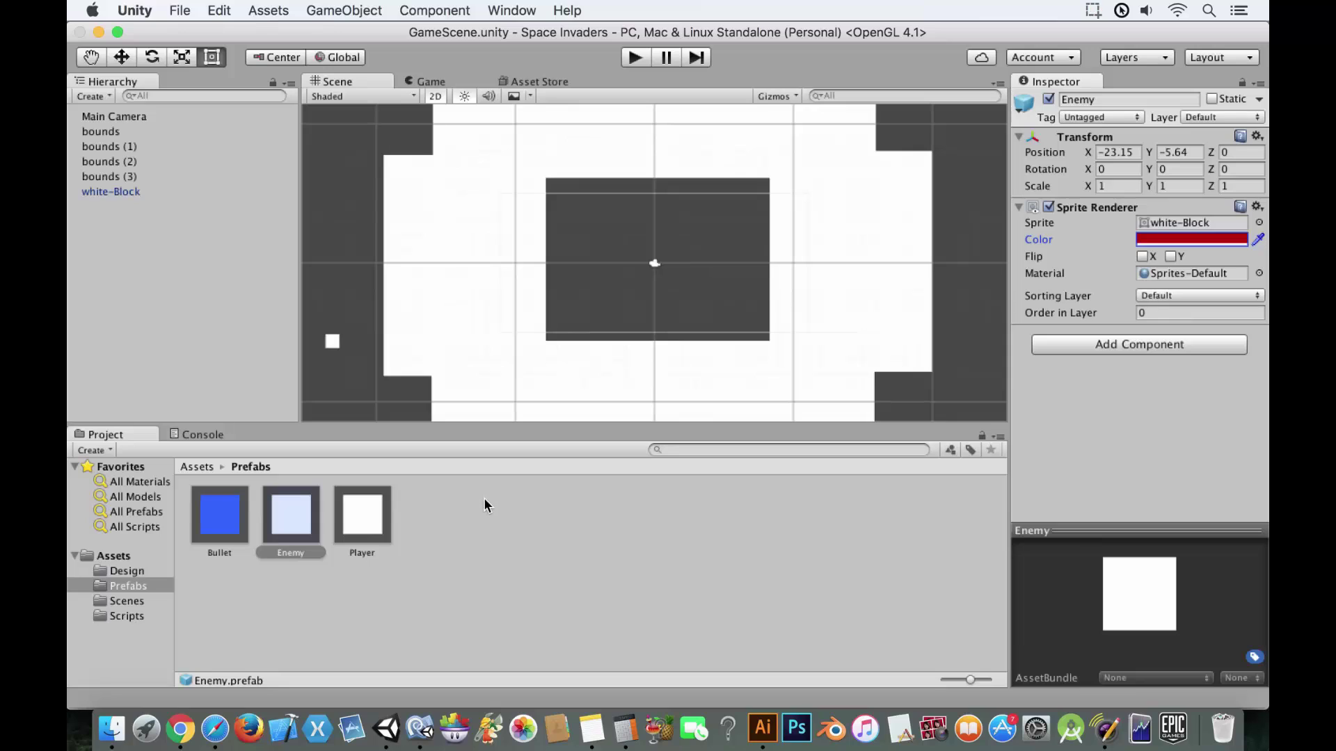
Step: Set the Player prefab's sprite colour to blue, R50 G100 B255
left_click(357, 516)
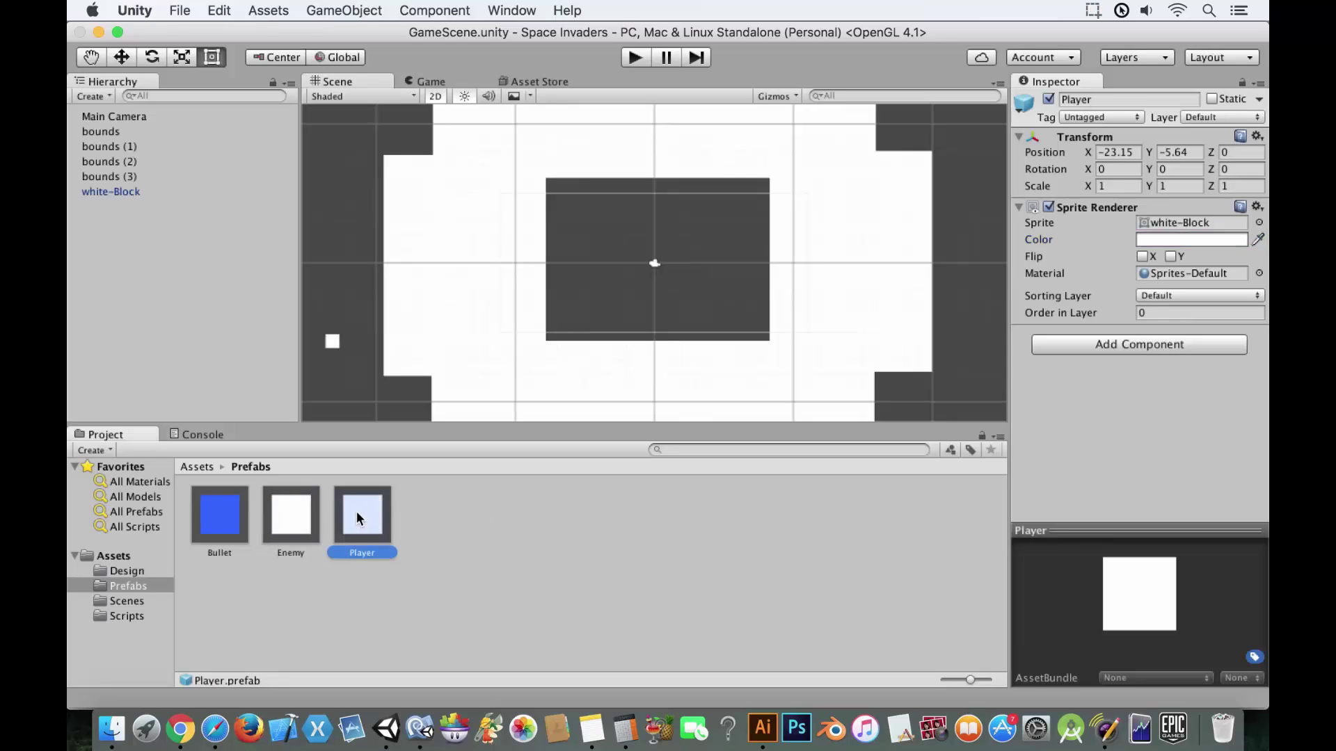
mouse_move(304, 515)
left_mouse_down()
mouse_move(442, 370)
mouse_move(605, 262)
mouse_move(324, 519)
left_mouse_up()
left_click(1218, 241)
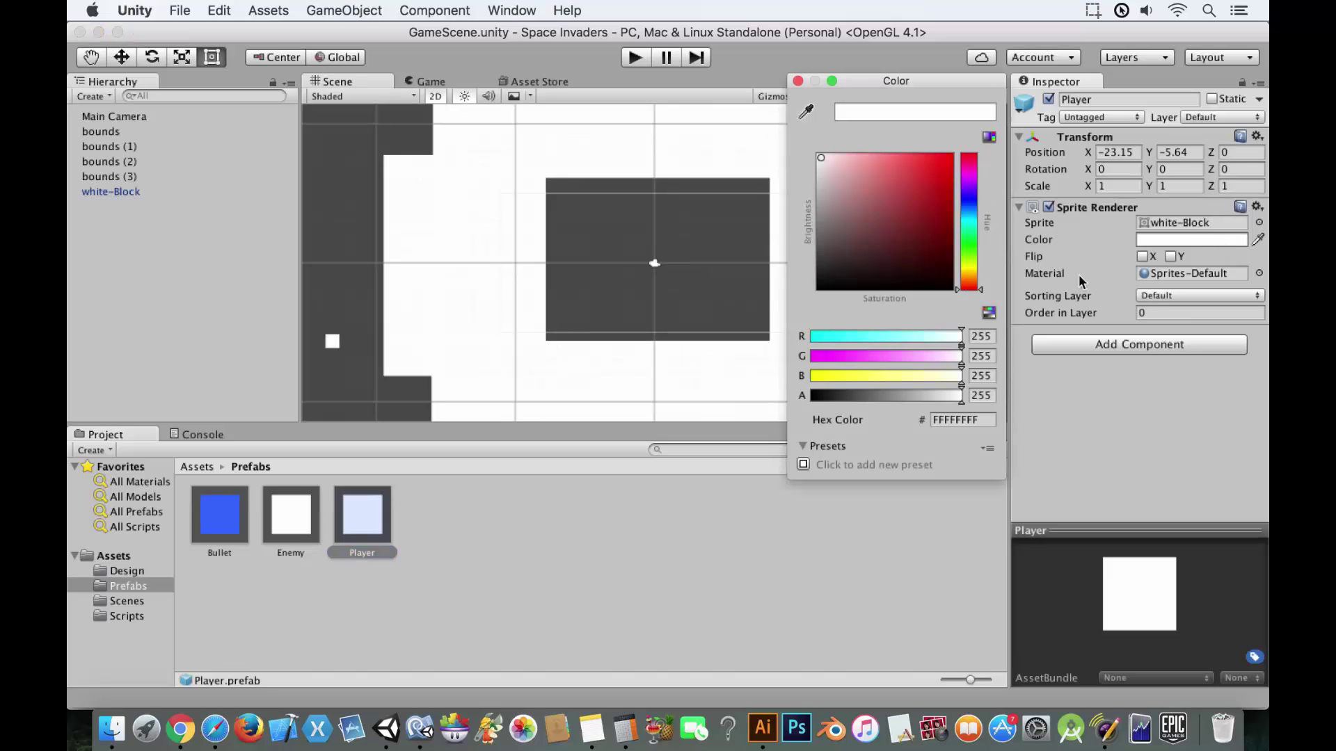
left_click(988, 335)
type("50")
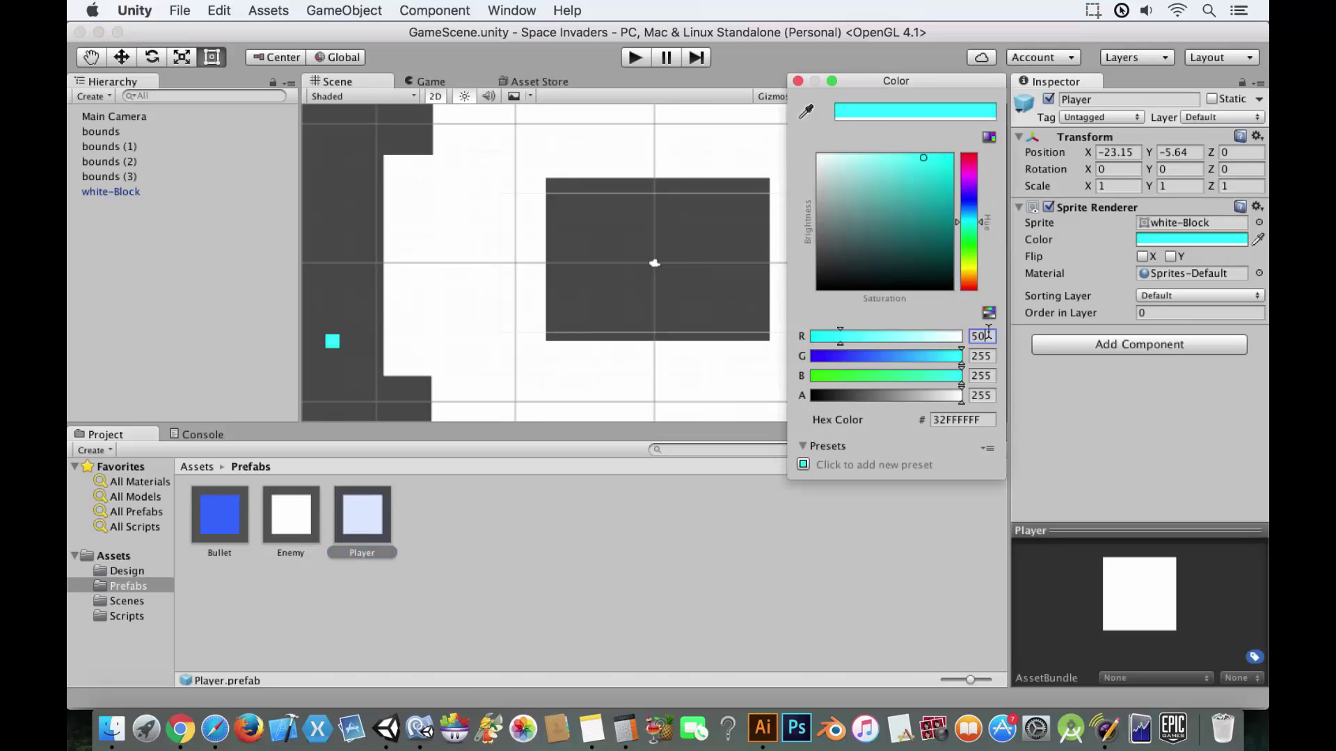
key("Tab")
type("100")
key("Tab")
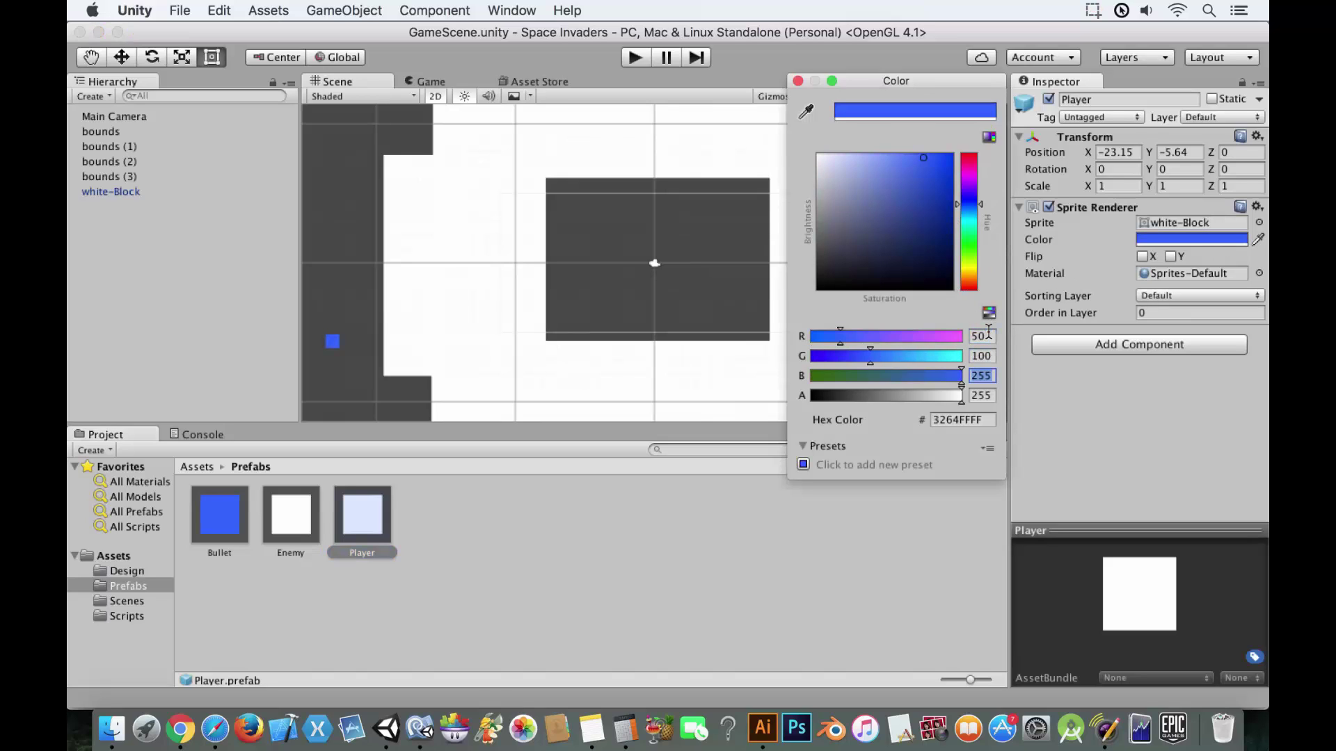
left_click(798, 81)
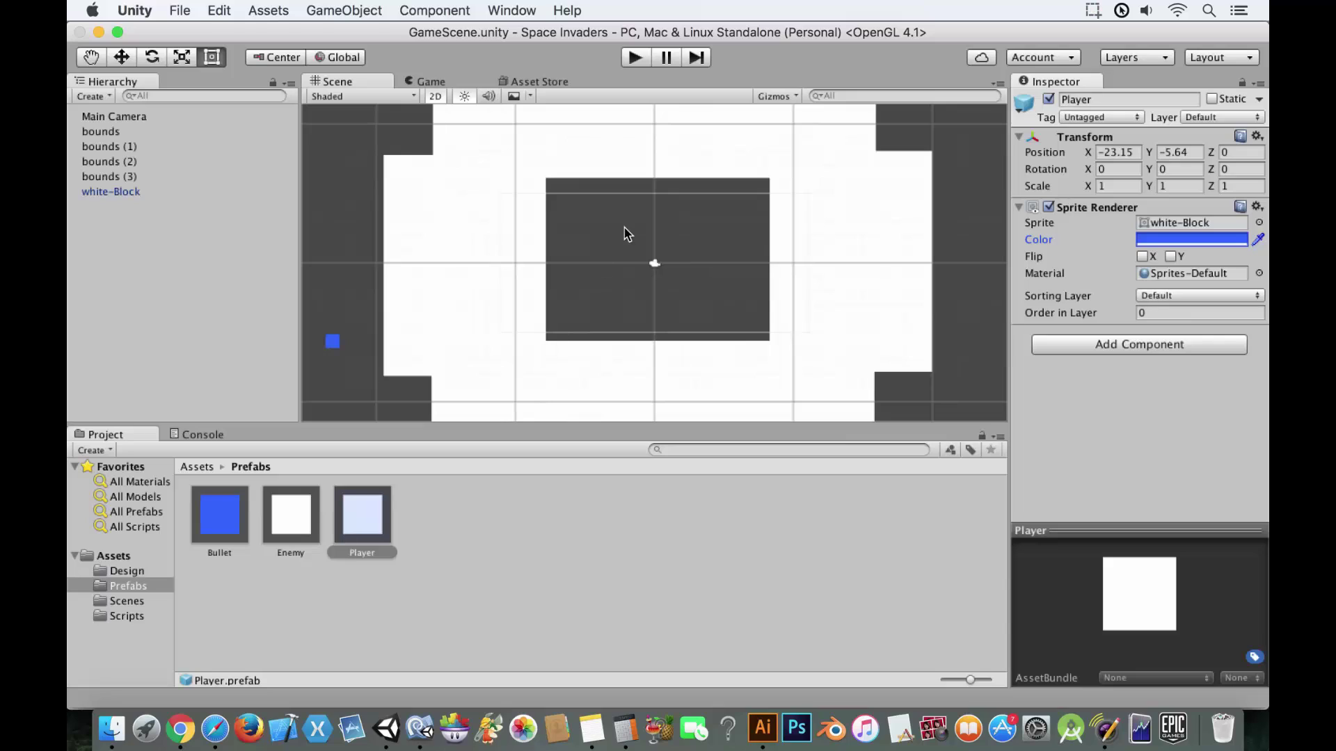
Step: Scale the Player prefab to 0.8 on X, Y and Z
left_click(1139, 187)
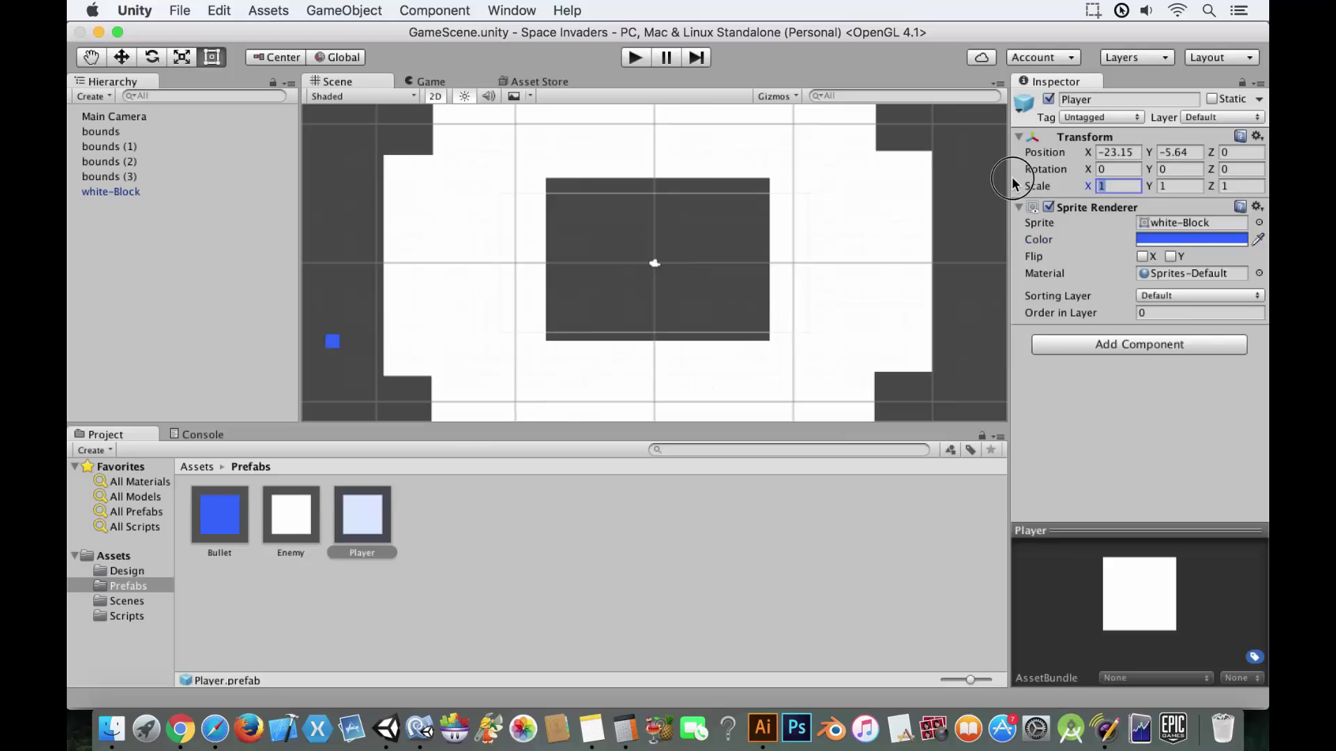
type("0.8")
key("Tab")
type("0.7")
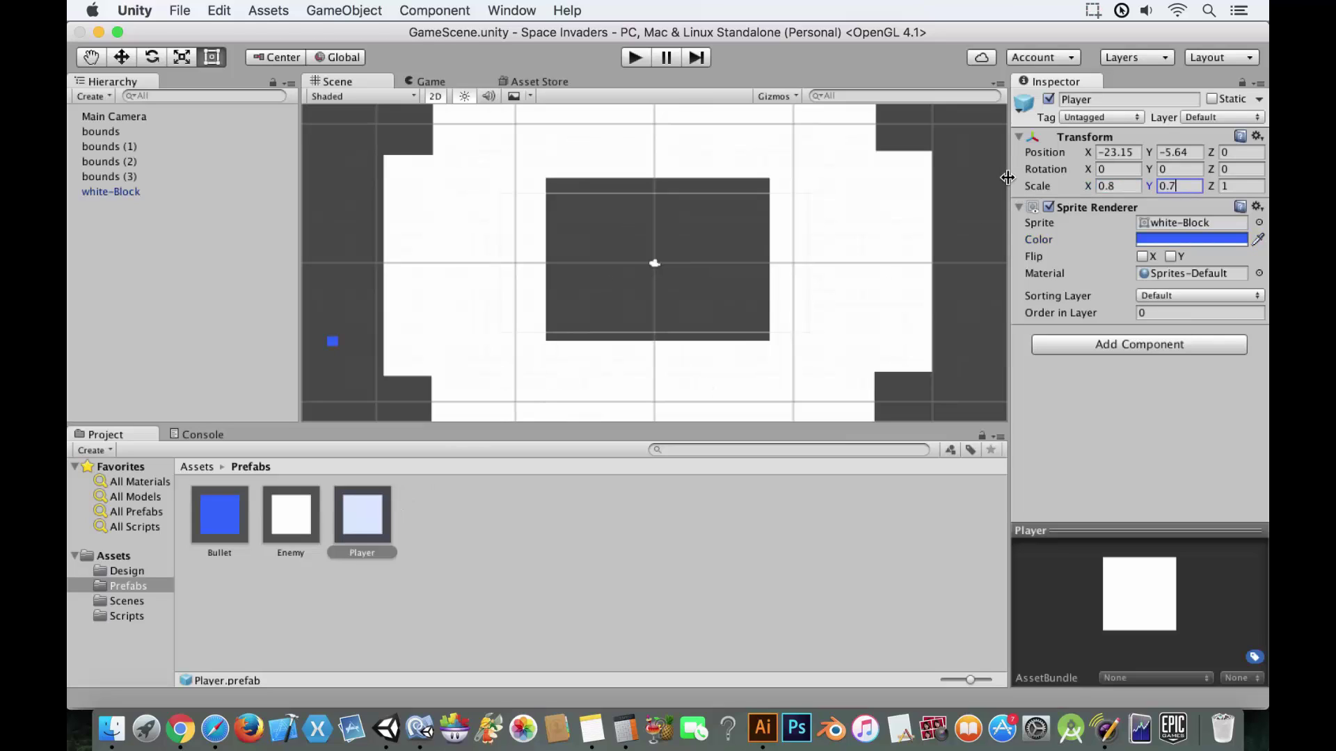
key("BackSpace")
type("8")
key("Tab")
type("0.8")
scroll(531, 331, "down", 5)
scroll(530, 331, "up", 3)
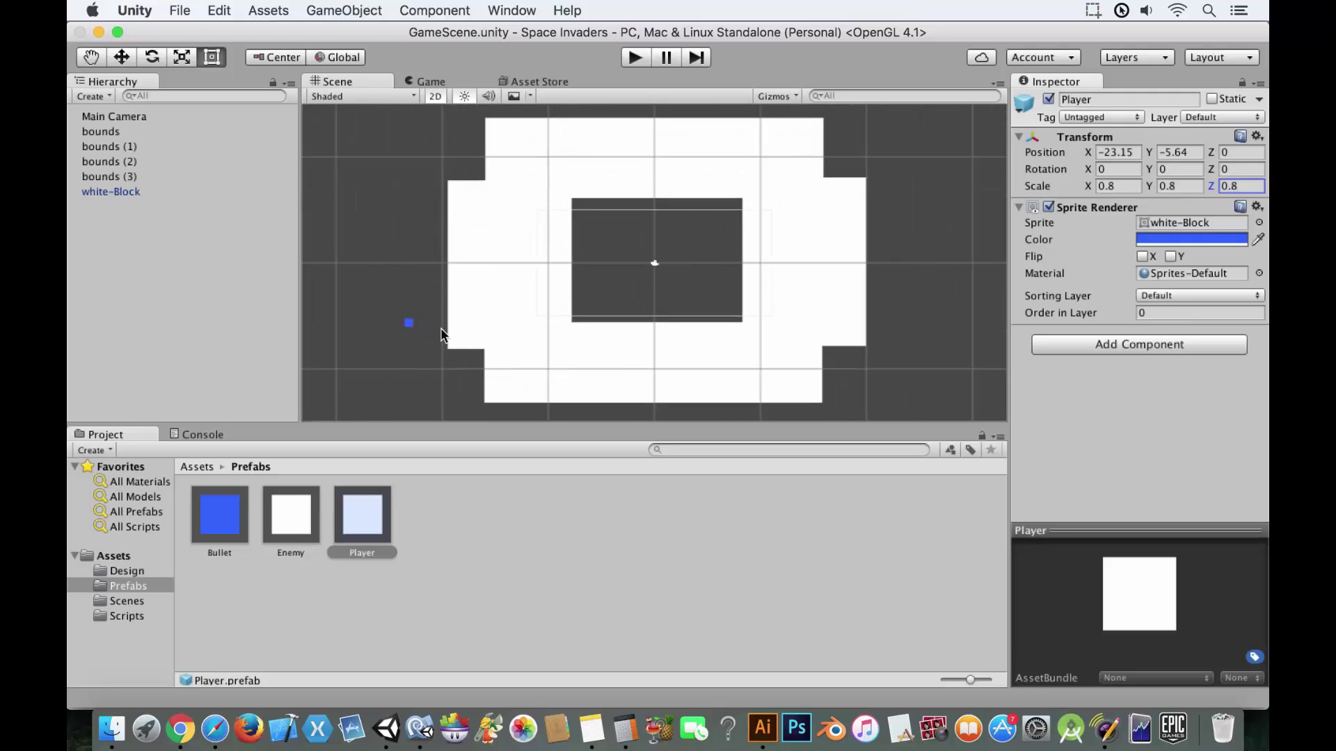
left_click(211, 515)
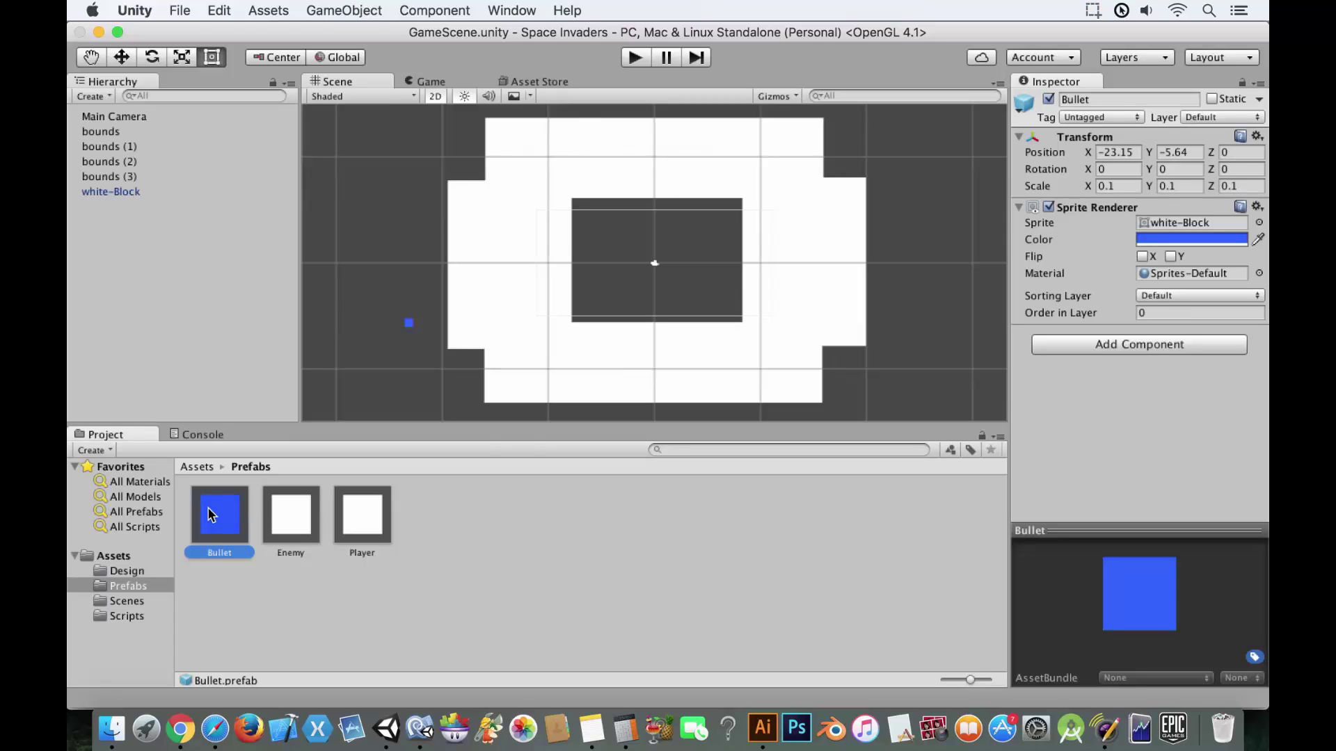
Step: Add the Bullet Controller script and a trigger Box Collider 2D to the Bullet prefab
left_click(1199, 345)
type("bull")
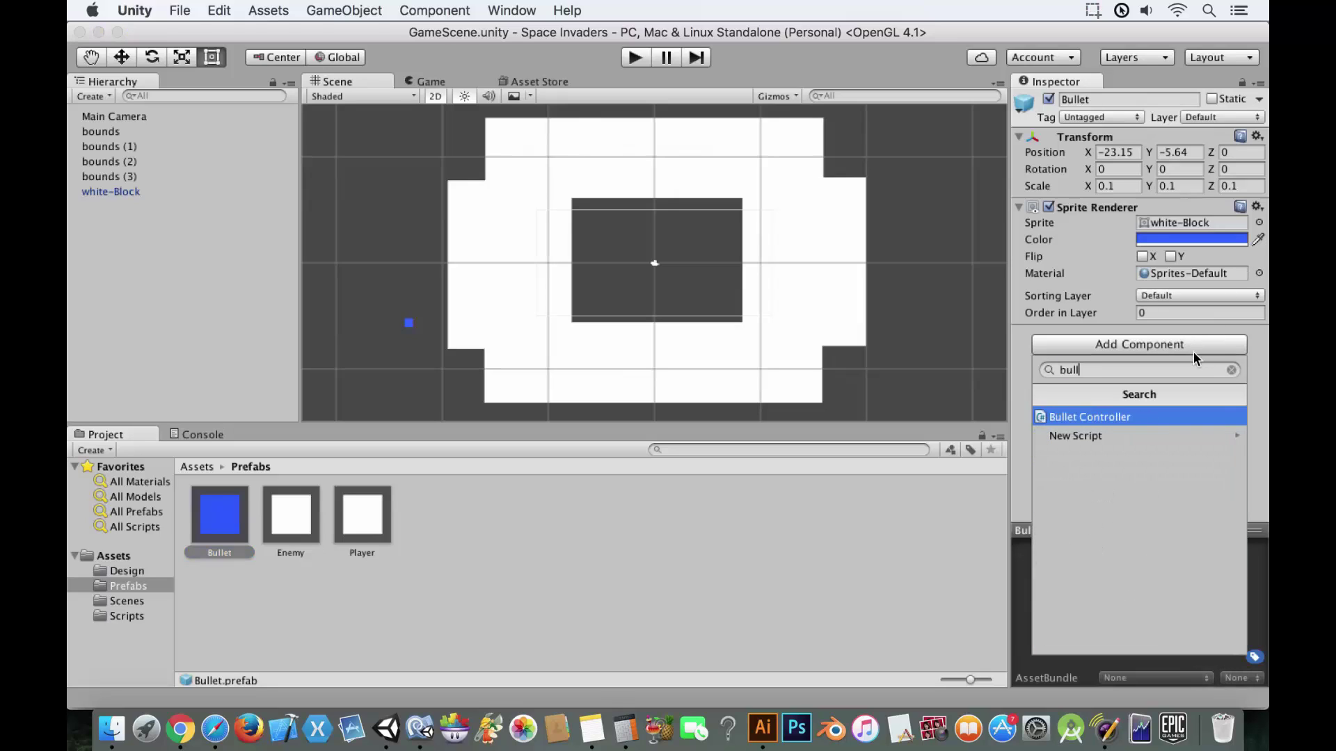
left_click(1077, 421)
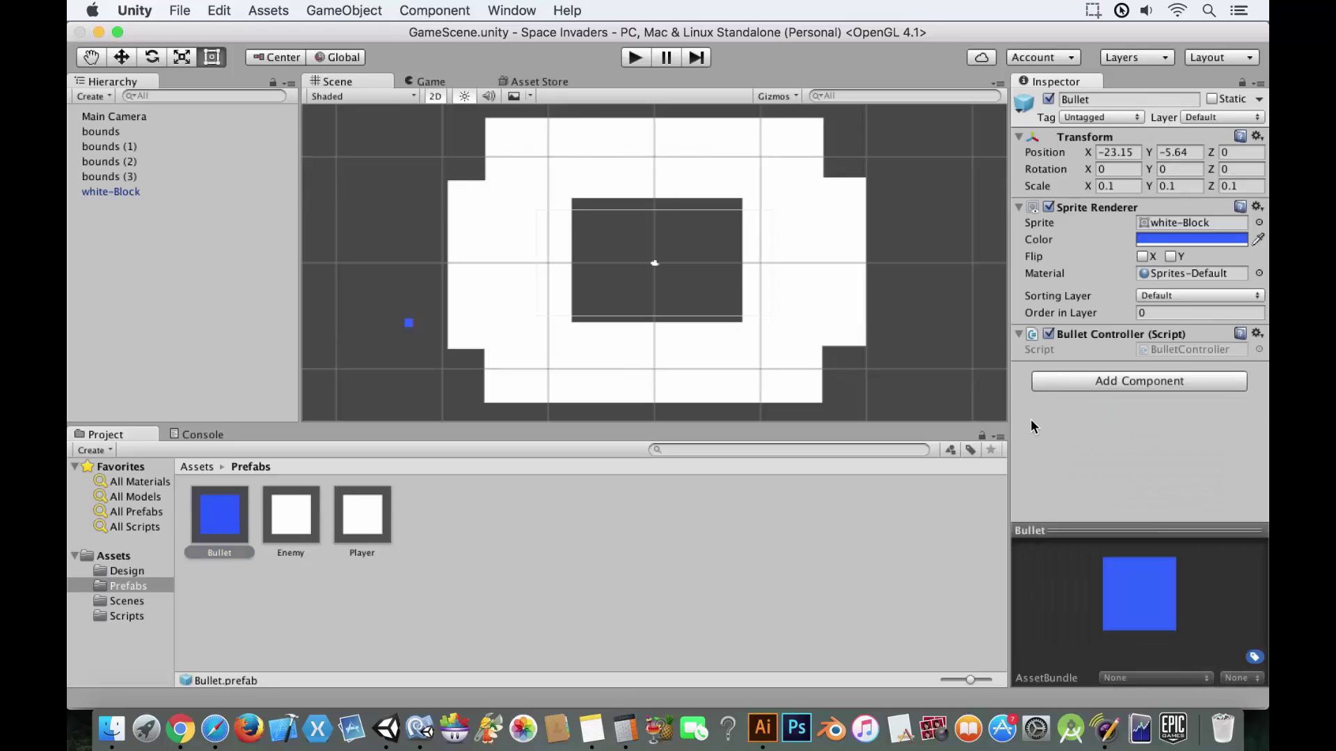
left_click(1109, 381)
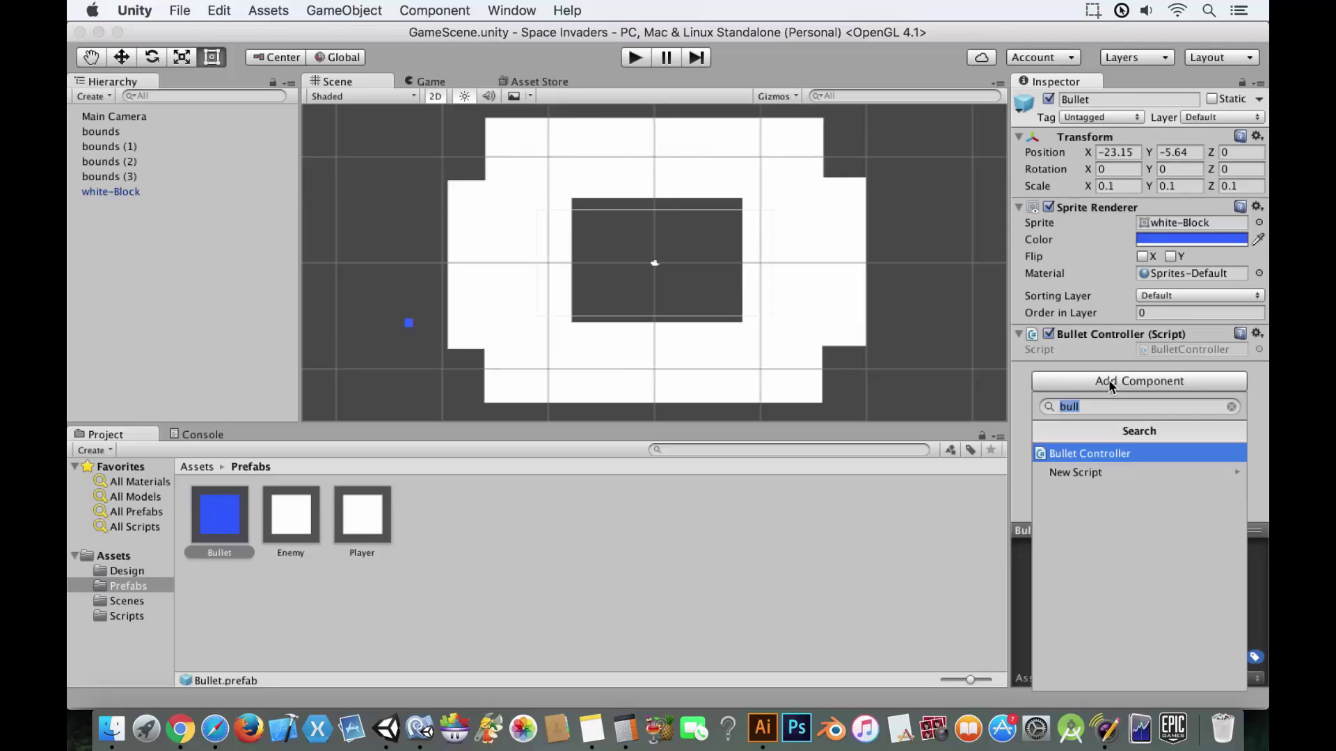
type("box")
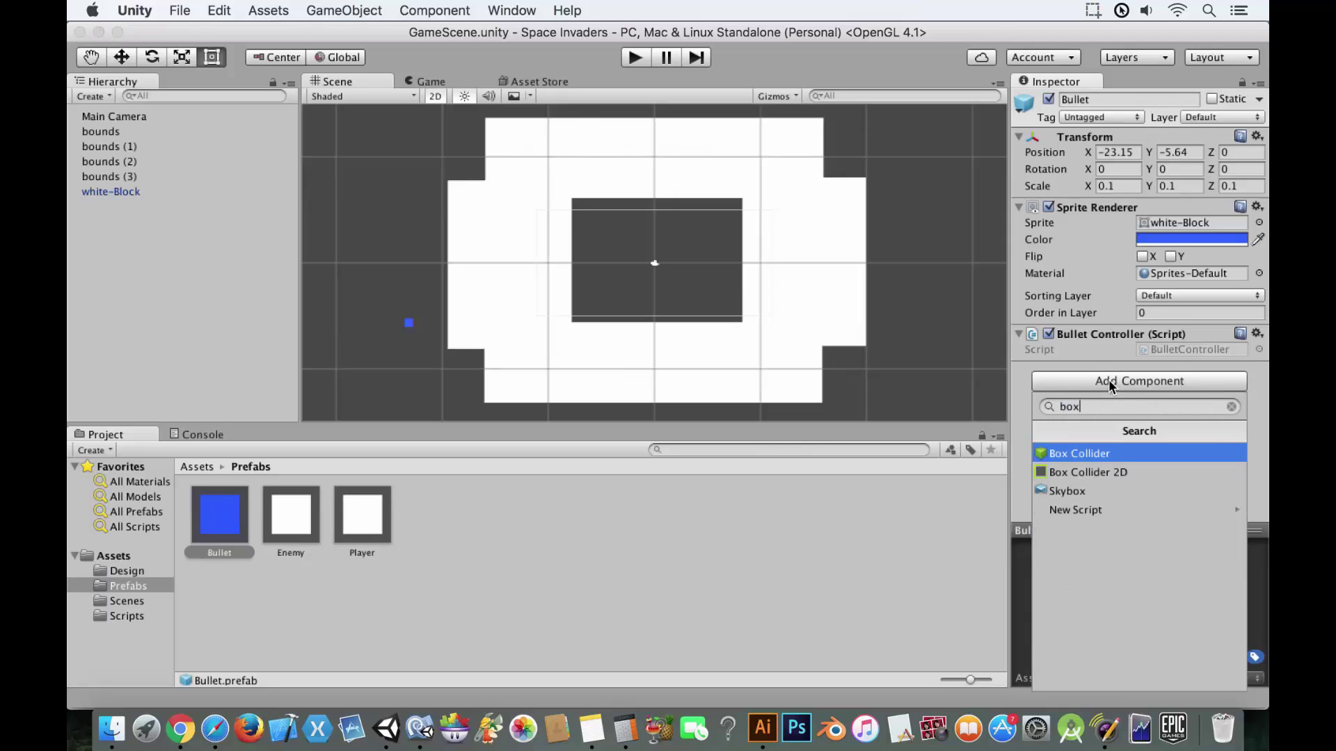
key("Down")
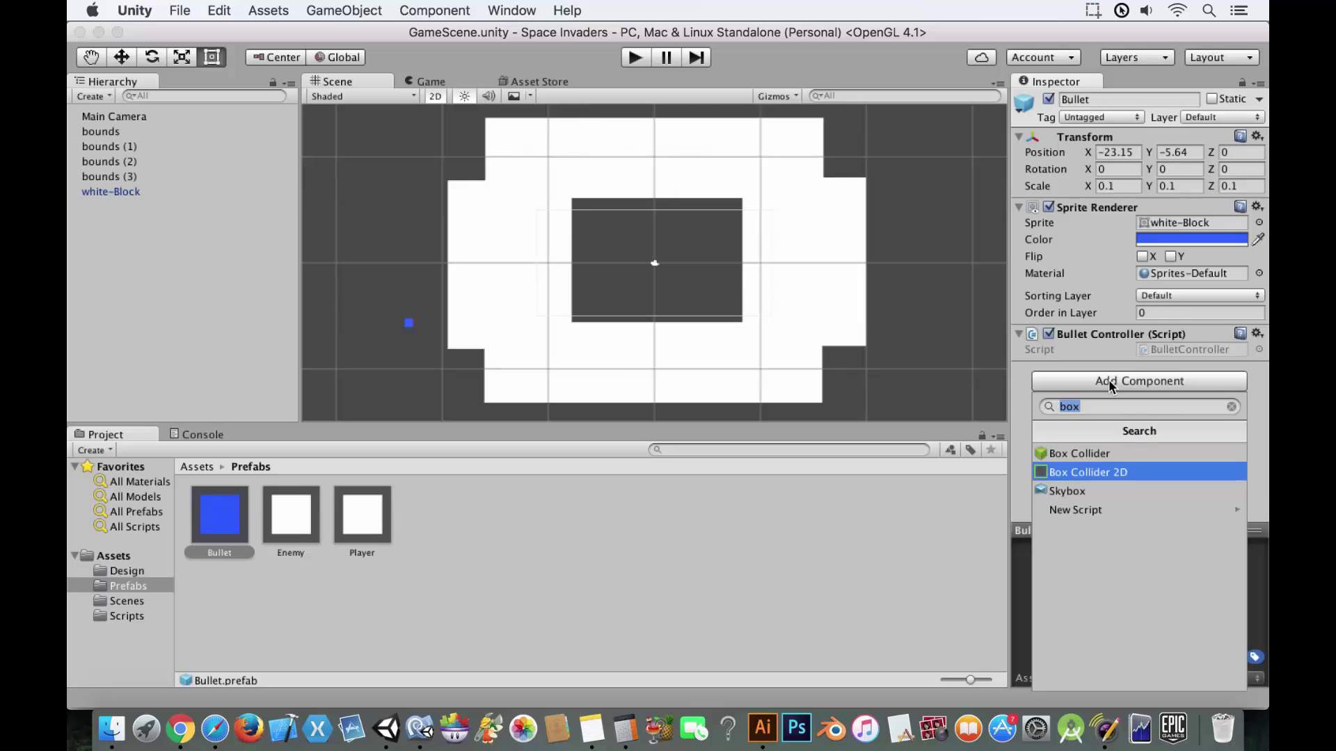
key("Return")
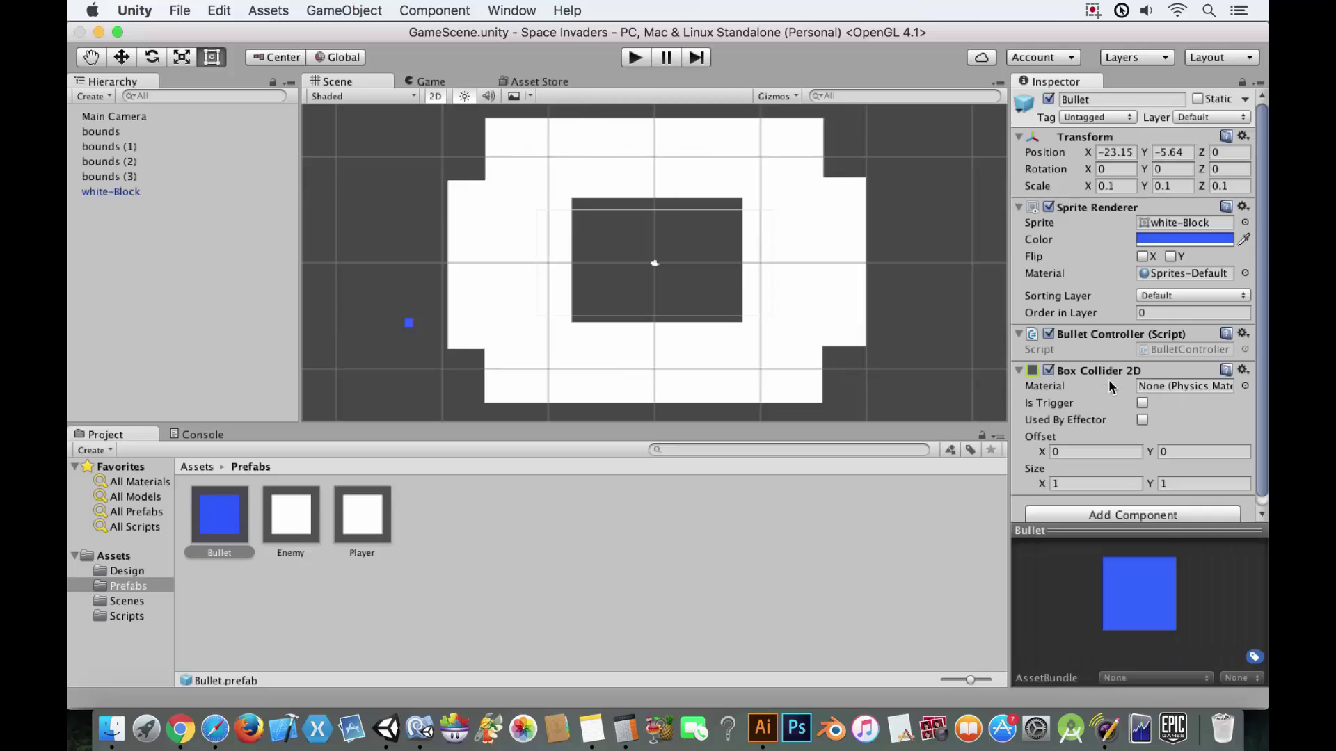
left_click(1142, 403)
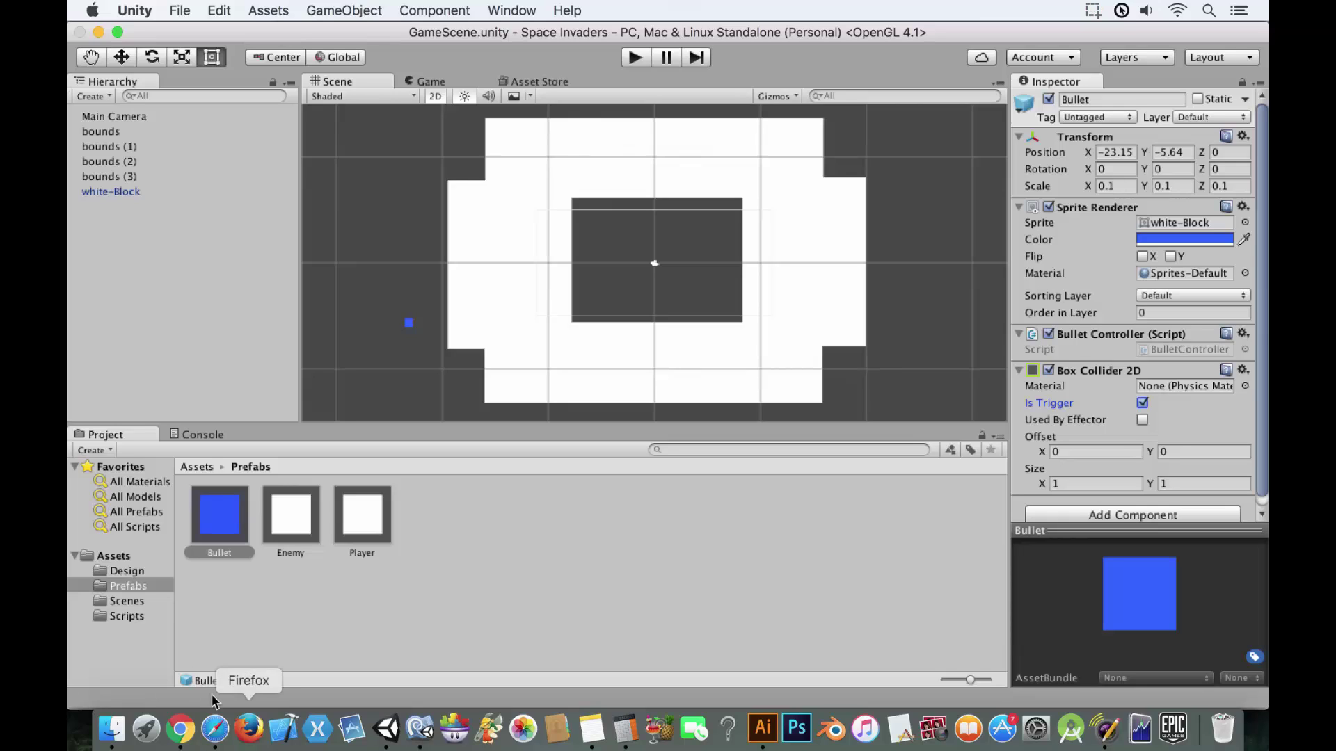
Step: Create a folder named Physics in Assets and open it
left_click(130, 556)
right_click(130, 557)
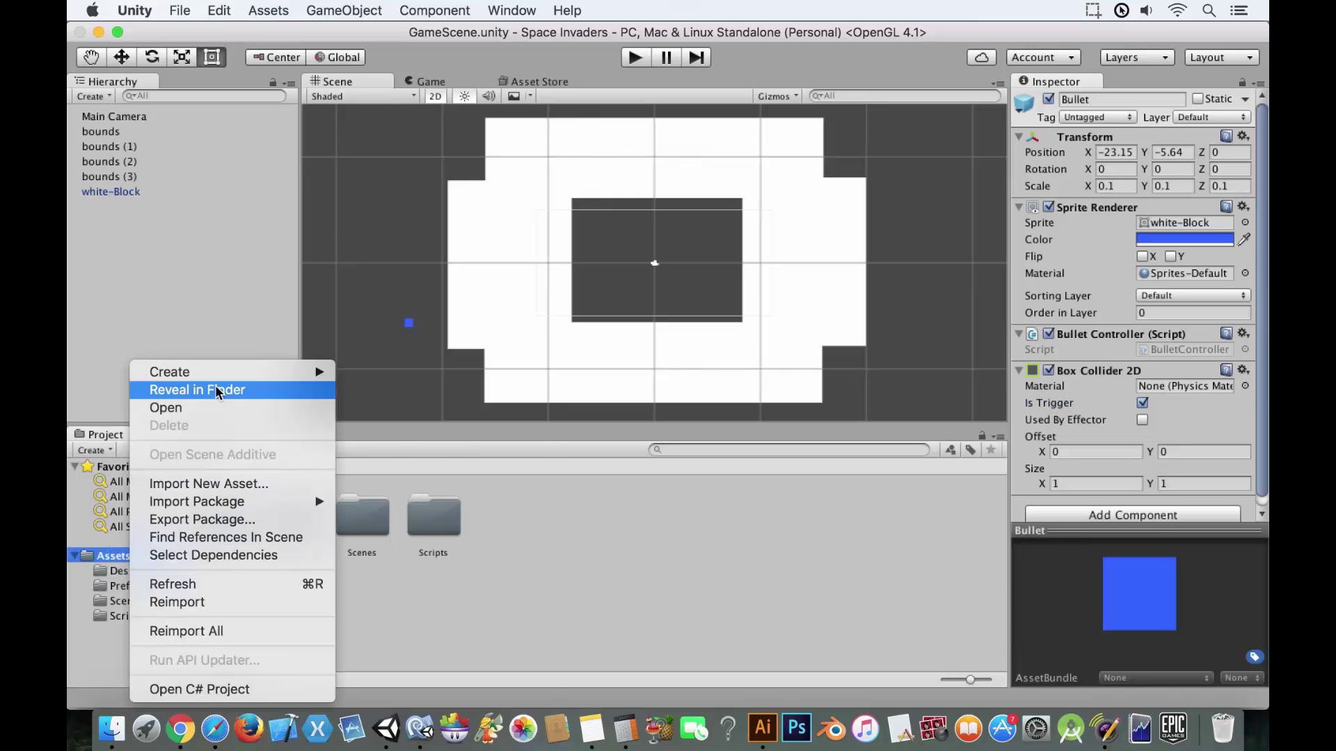
mouse_move(231, 371)
left_click(470, 206)
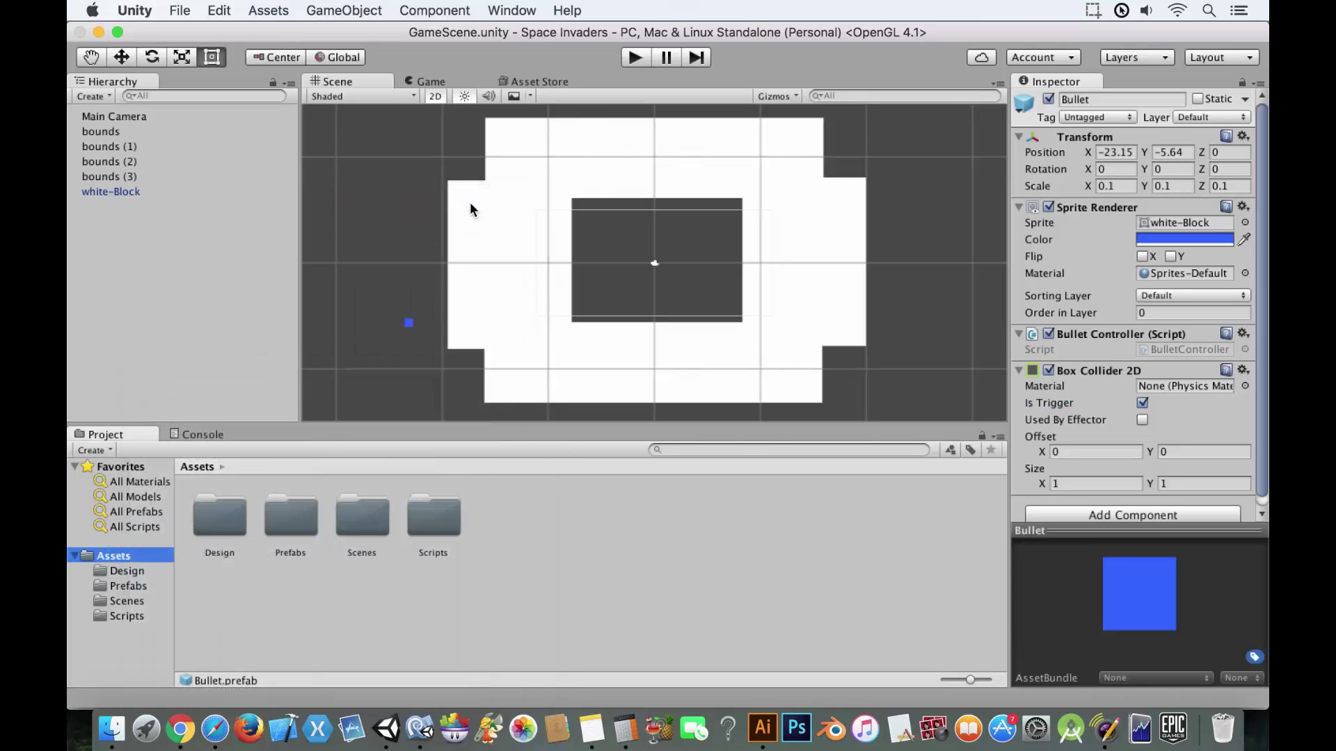
type("Ma")
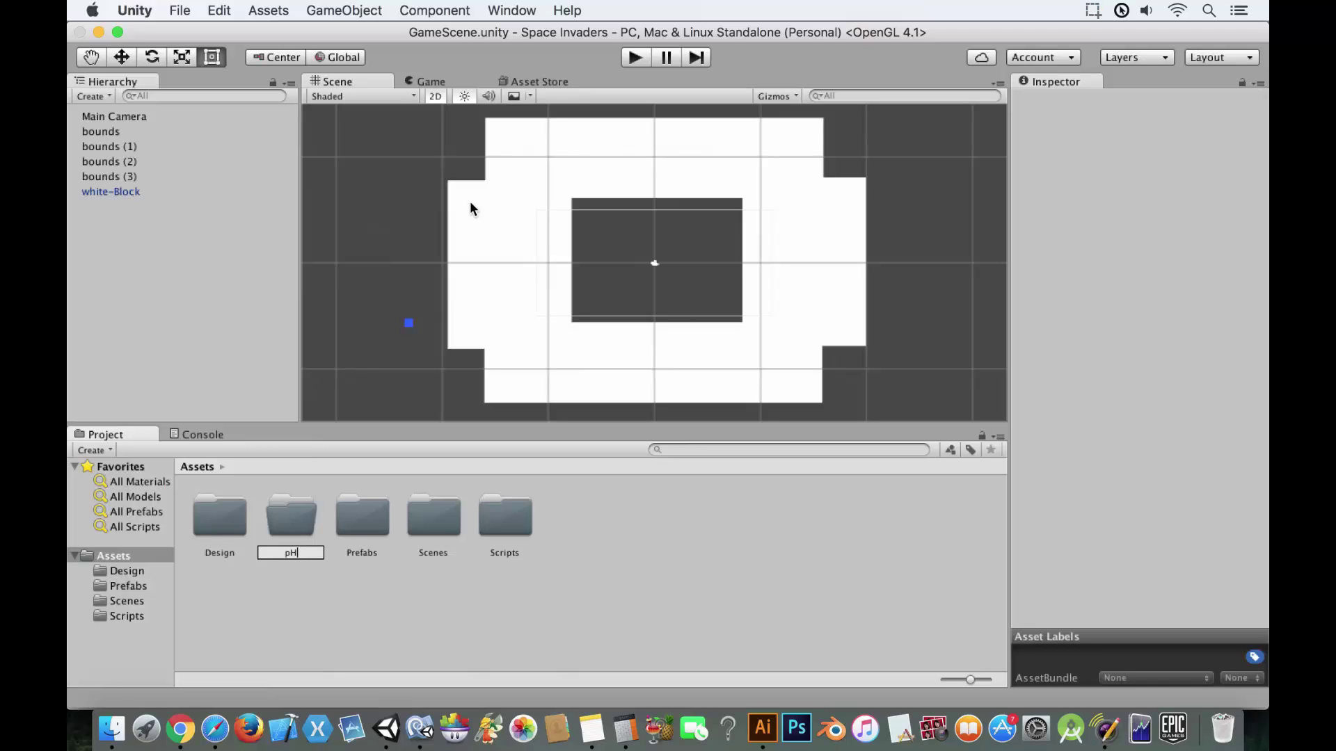
key("BackSpace")
key("BackSpace")
type("Physics")
key("Return")
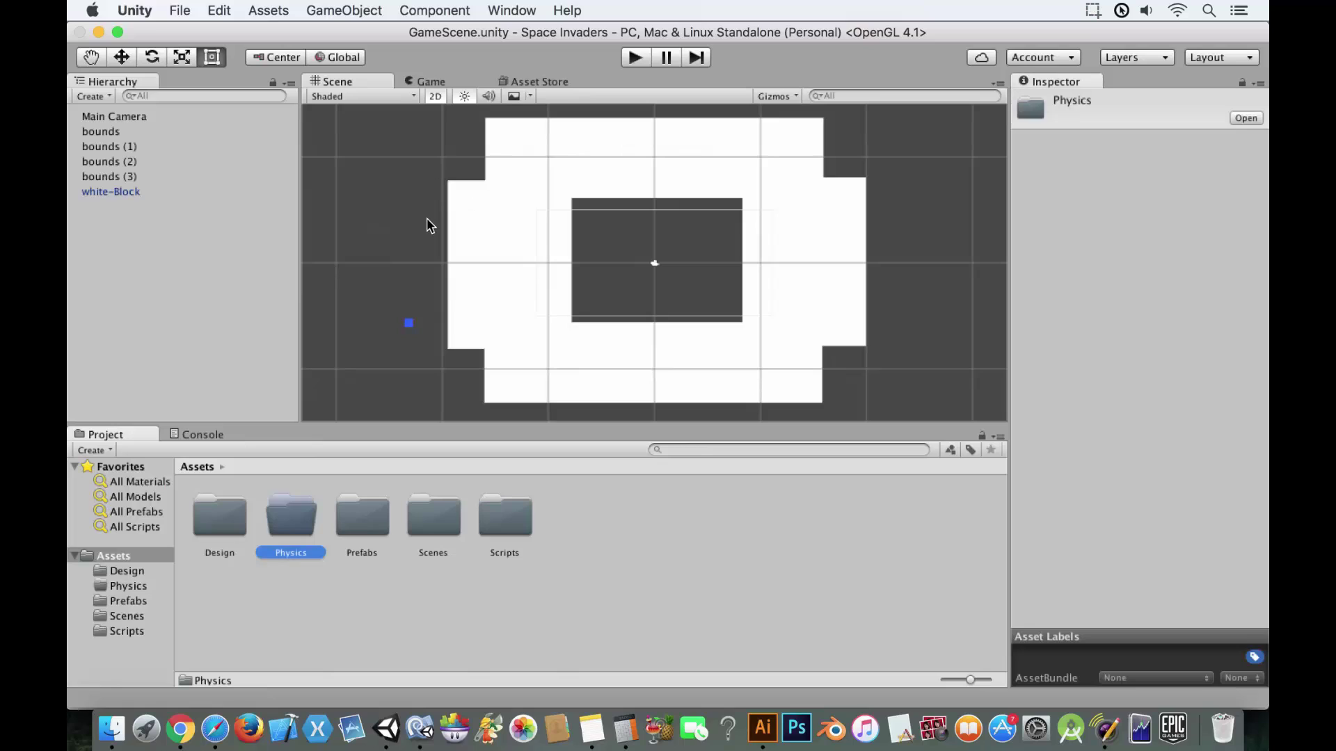
double_click(292, 518)
right_click(292, 518)
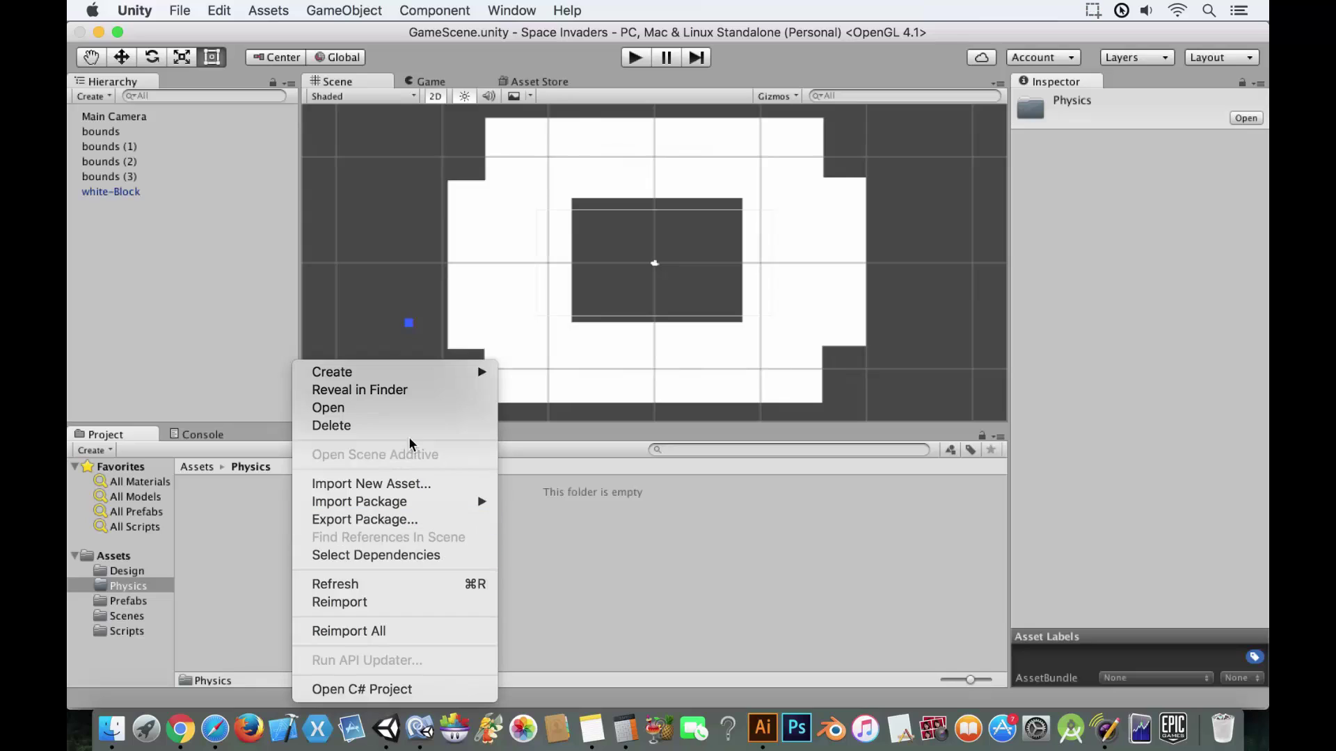
mouse_move(427, 374)
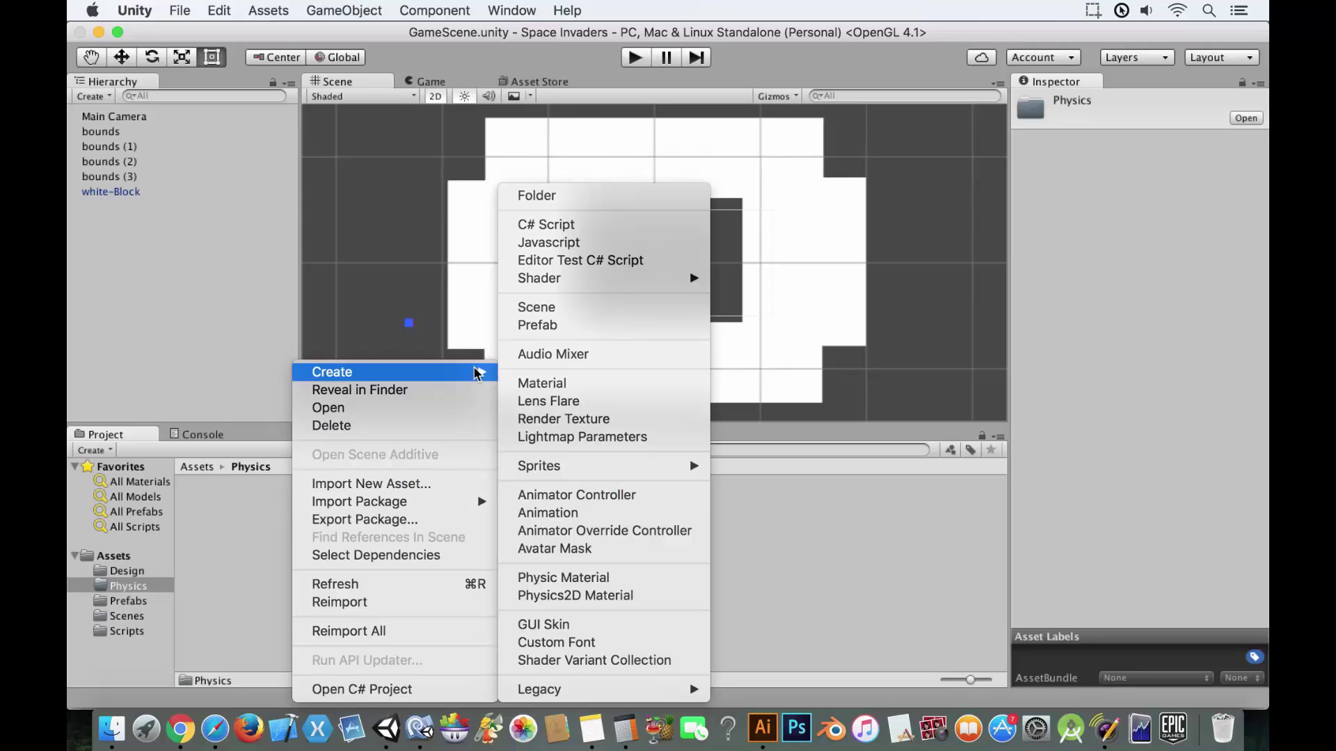
Step: Create an Enemy Physics2D material with Friction 0
left_click(571, 594)
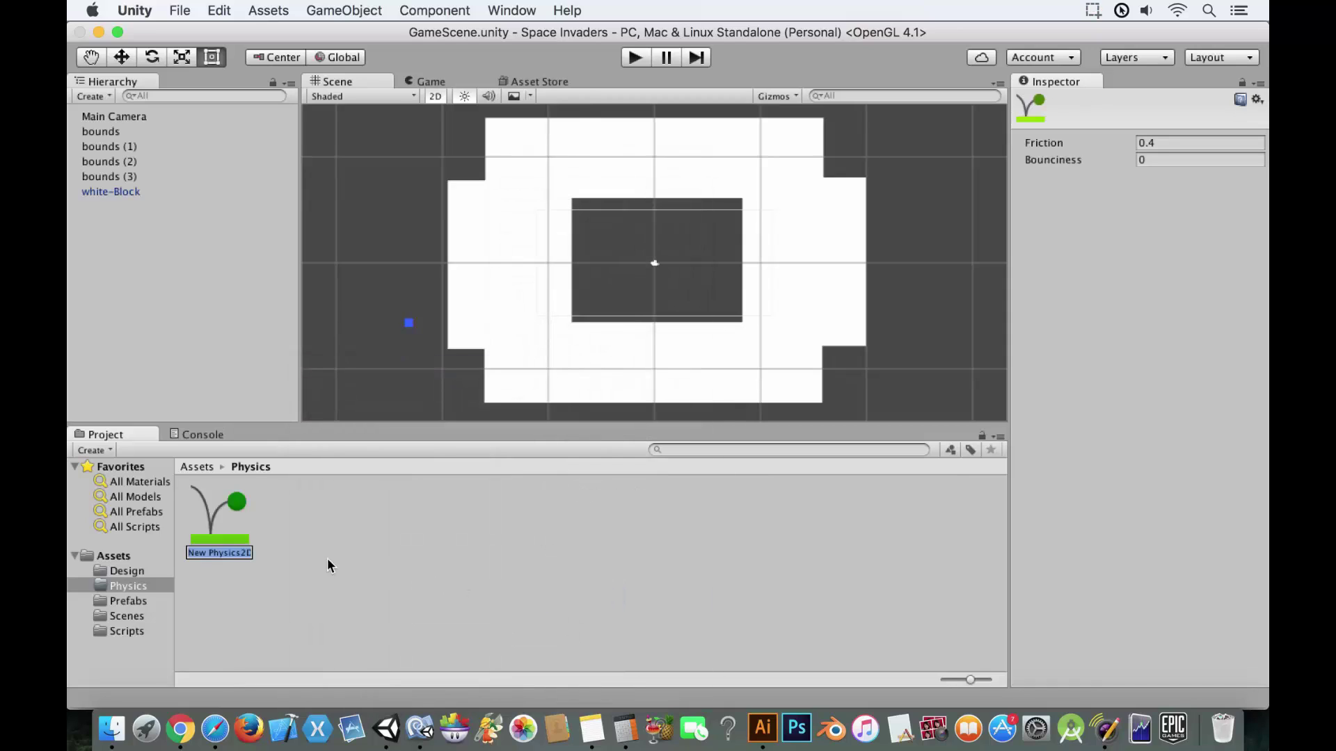
type("Enemy")
key("Return")
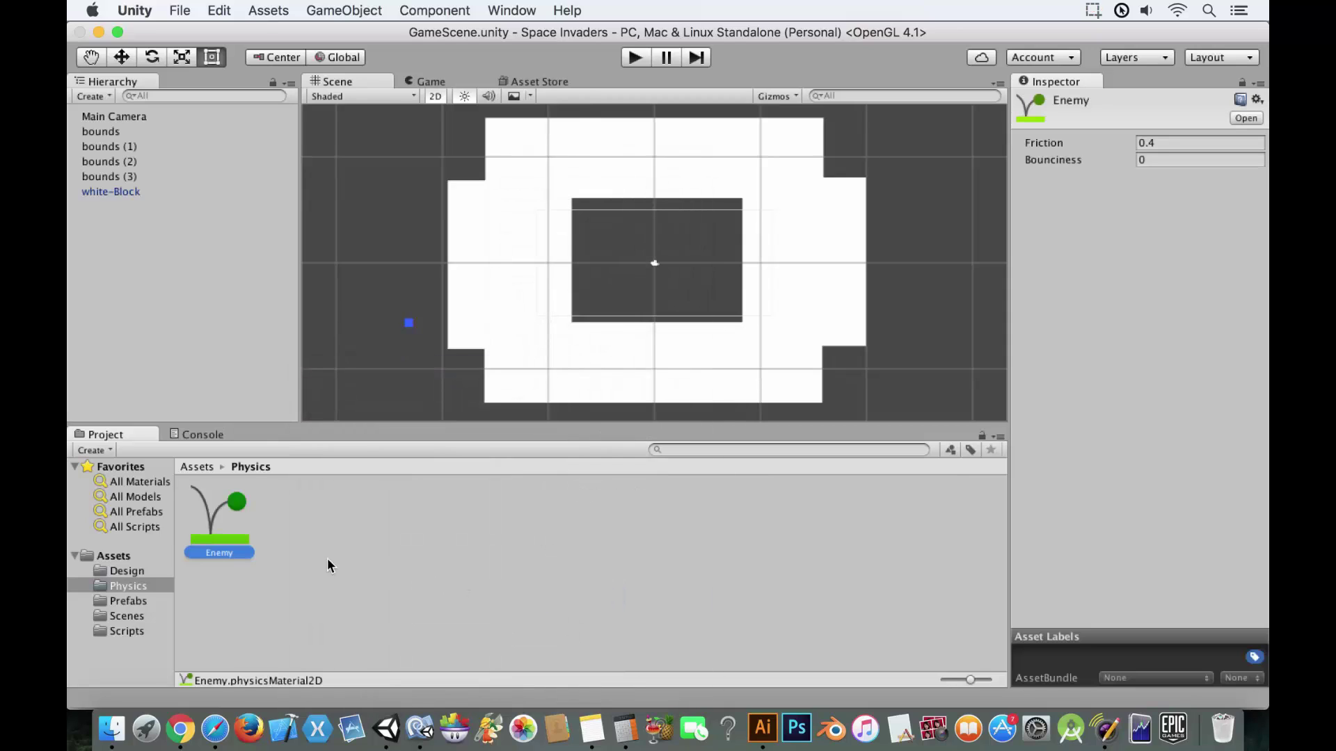
left_click(1198, 139)
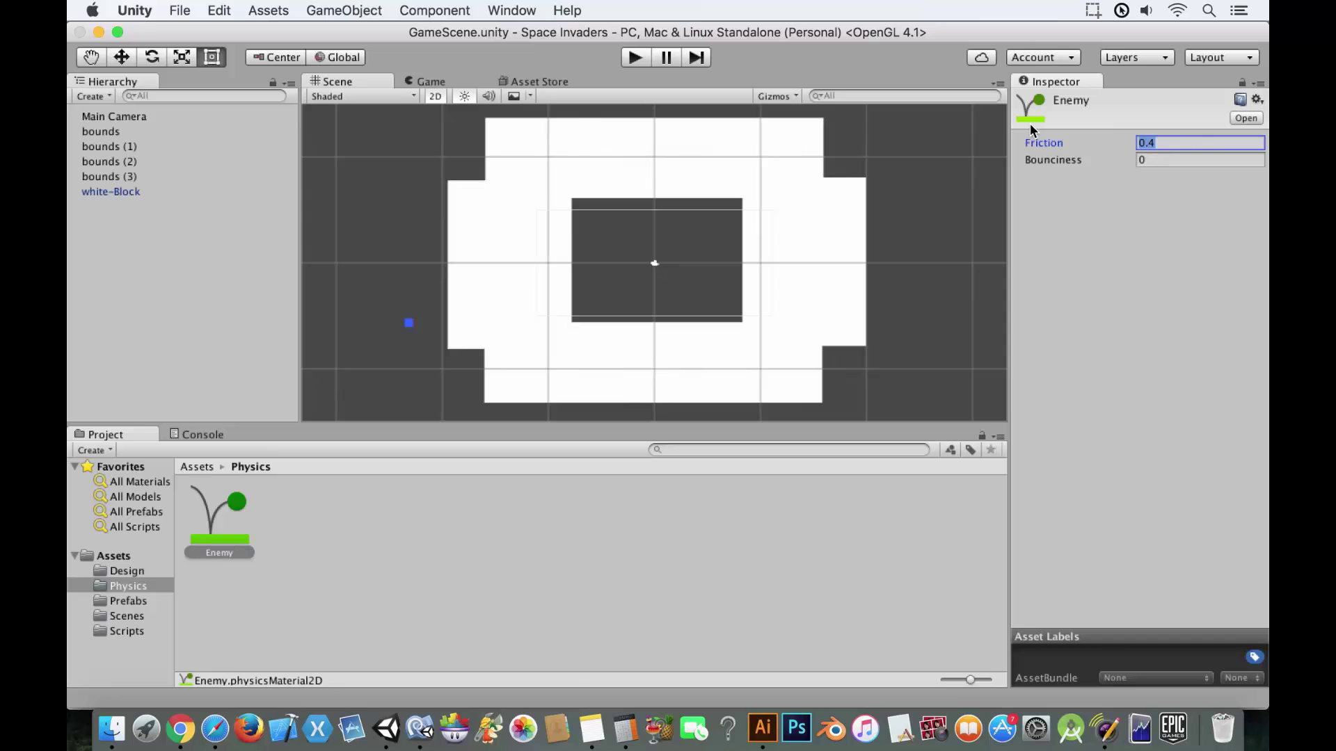
type("0")
left_click(422, 539)
Step: Create a Player Physics2D material with Friction 0, then open Prefabs
right_click(298, 518)
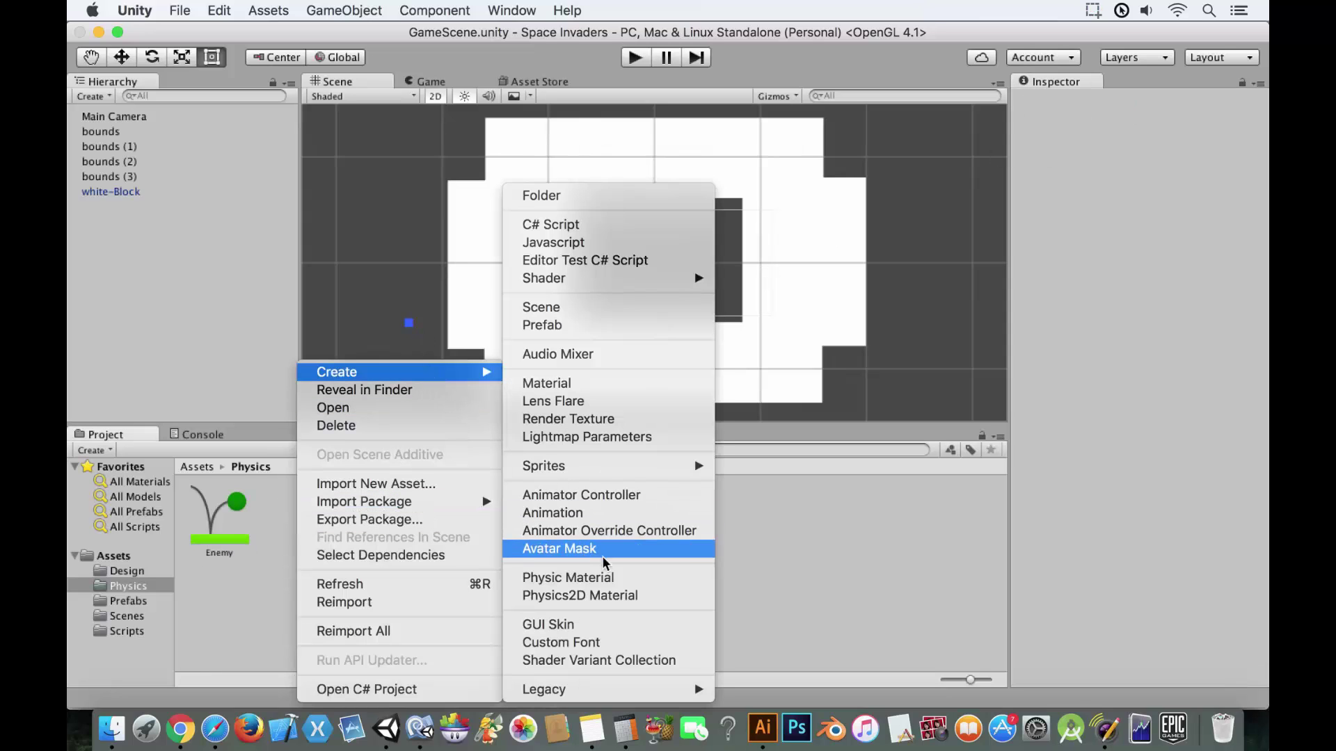
left_click(611, 590)
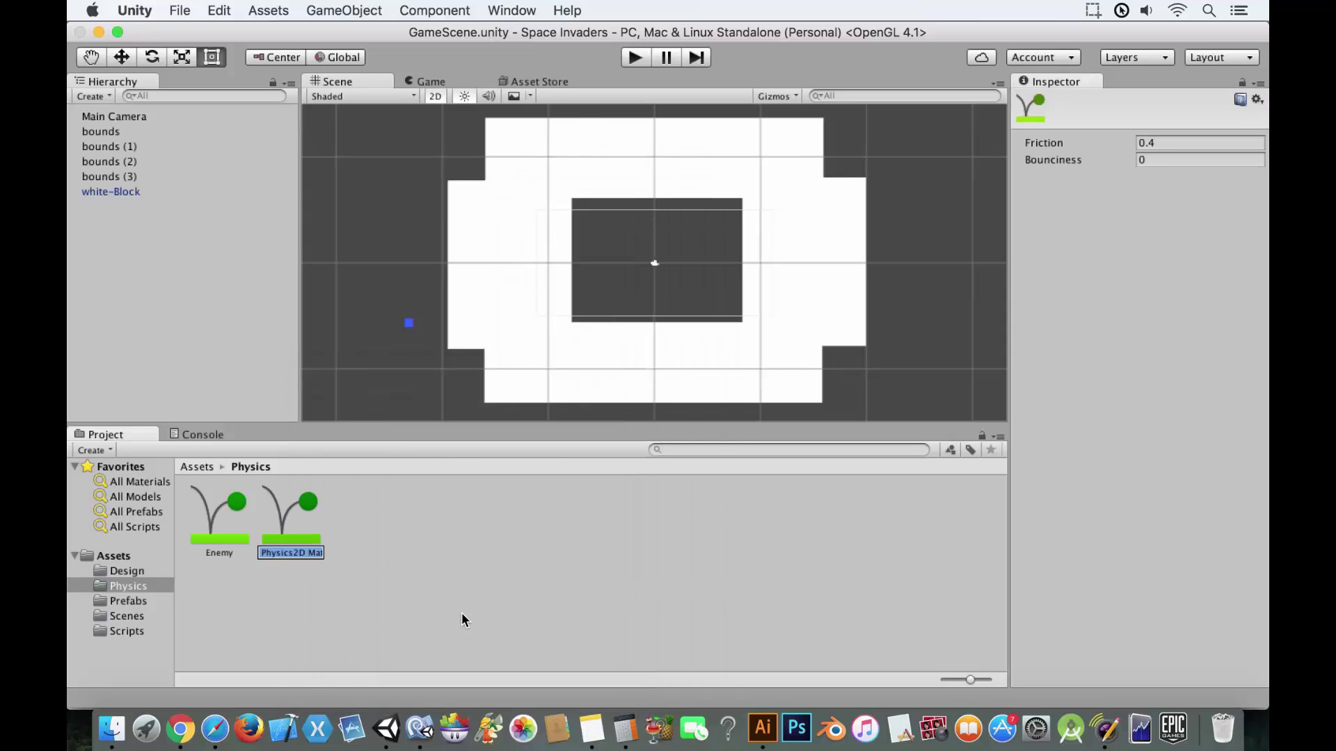
type("Player")
key("Return")
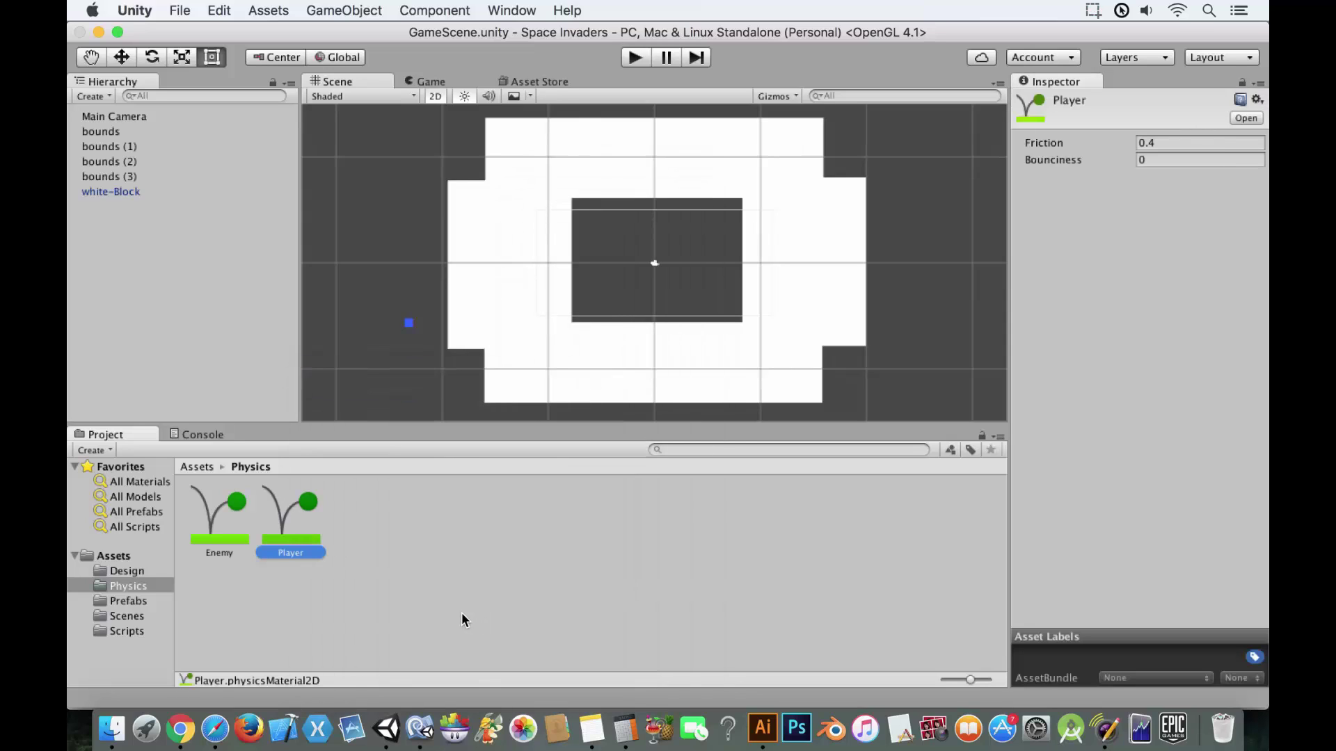
left_click(1173, 146)
key("BackSpace")
key("BackSpace")
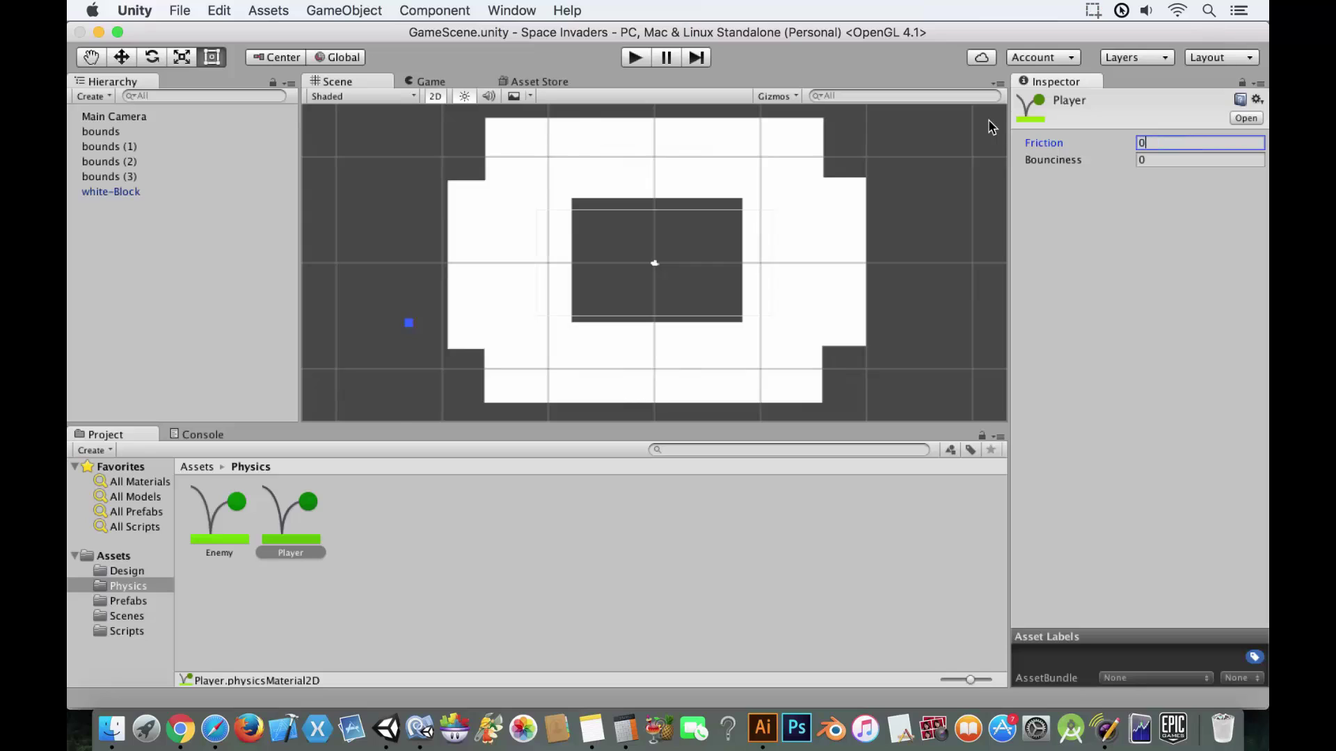
left_click(149, 597)
left_click(279, 504)
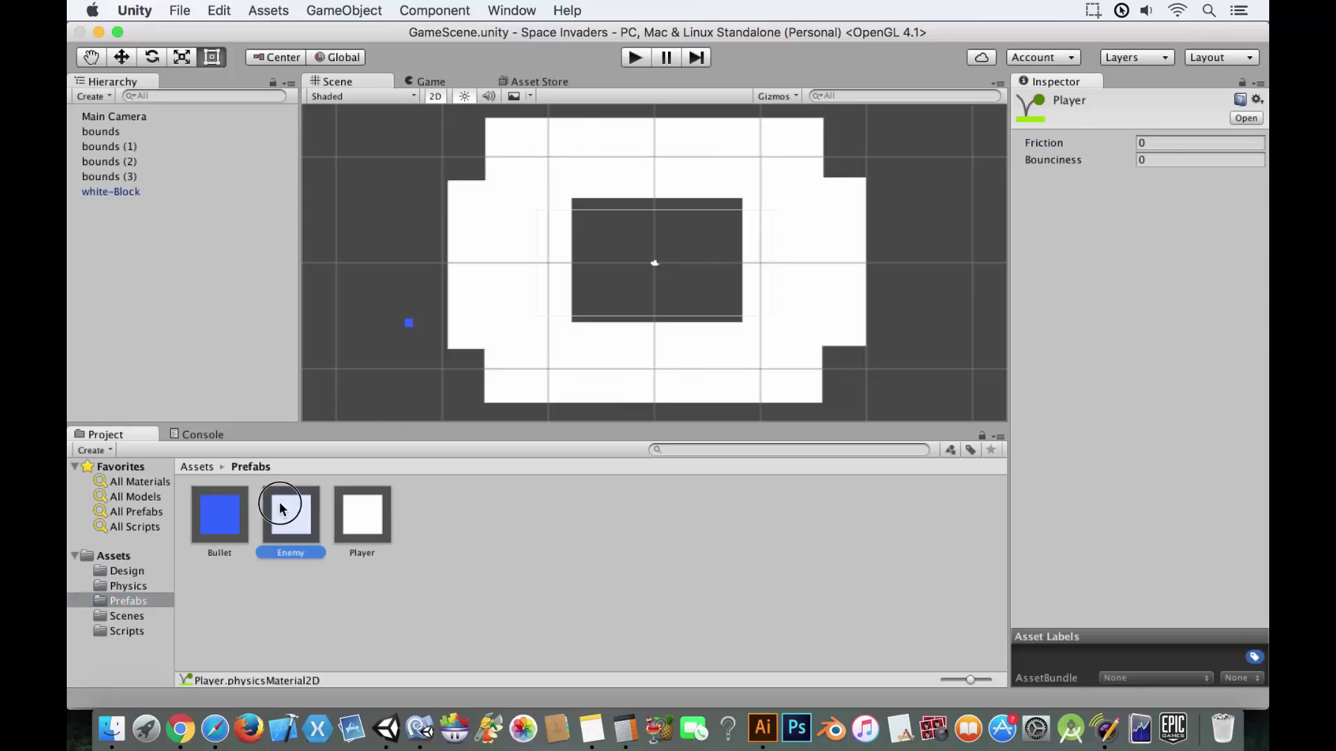
Step: Select the Enemy prefab and add the Enemy Controller script to it
left_click(223, 512)
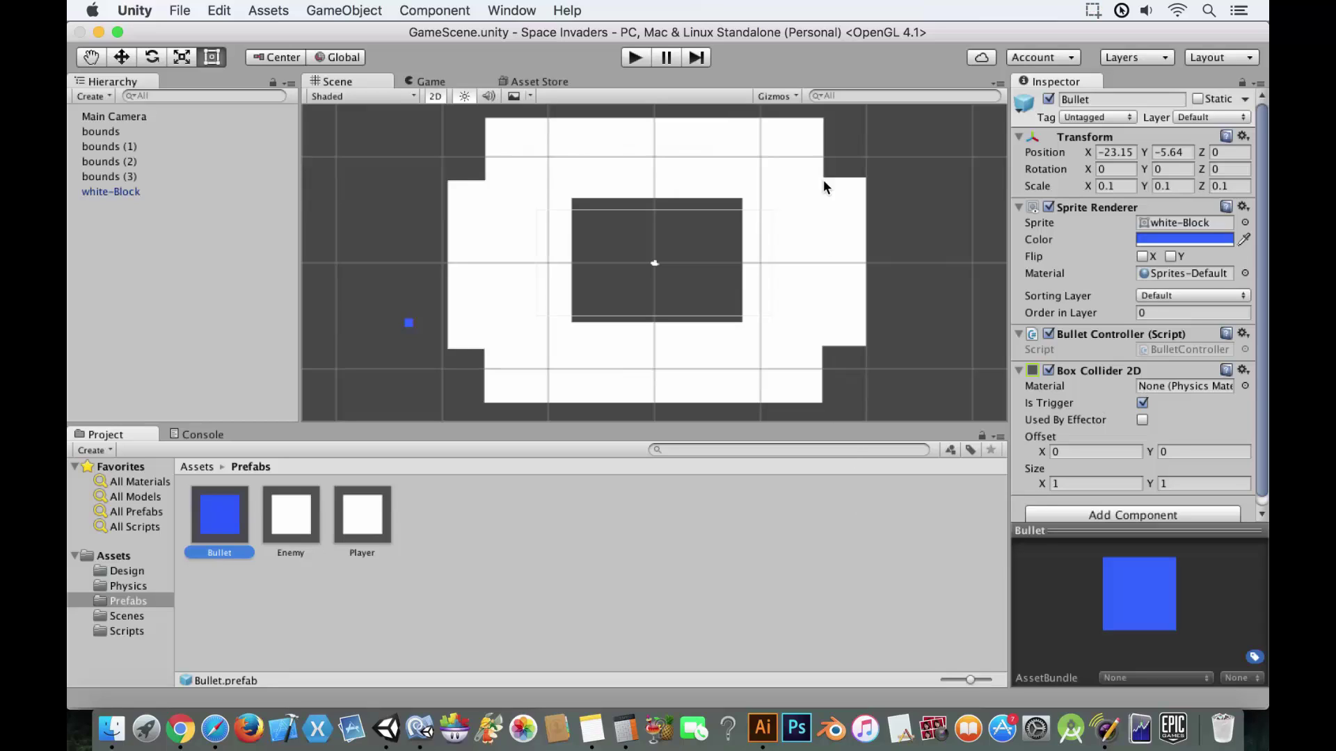
left_click(270, 530)
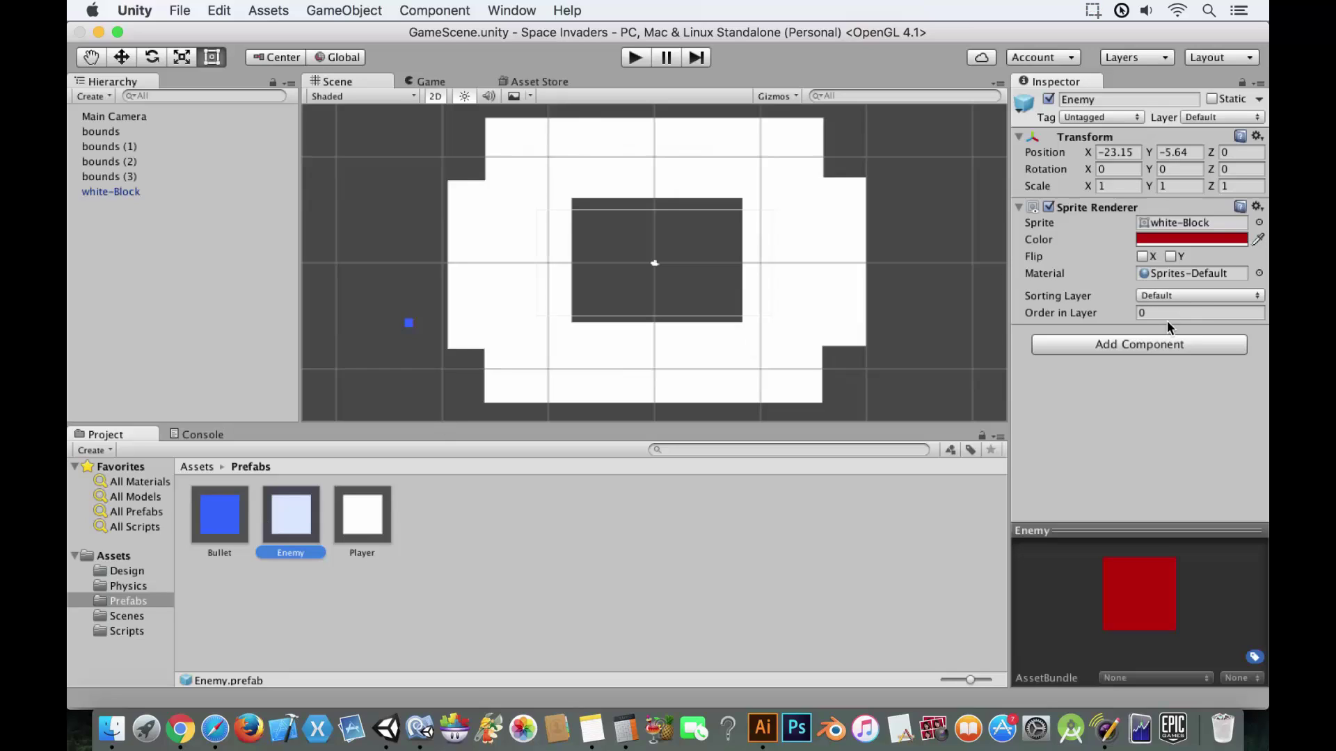
left_click(1145, 344)
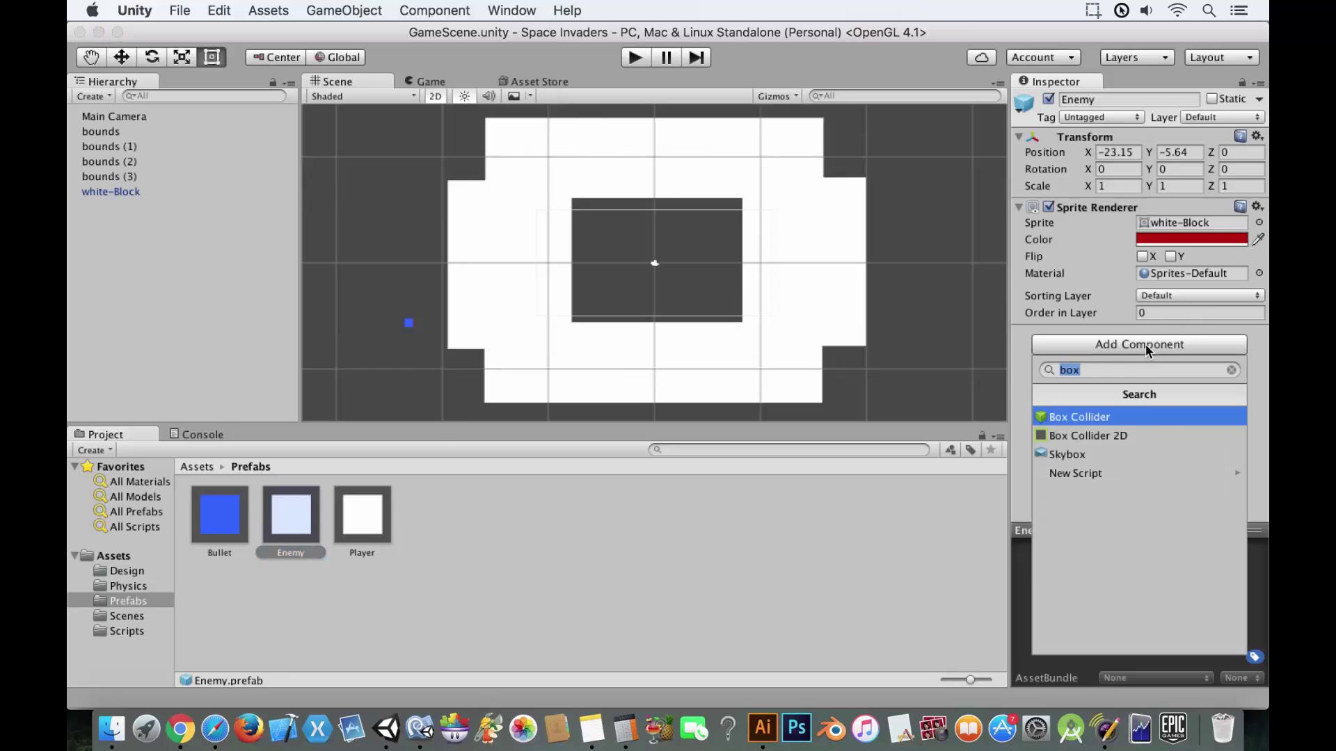
type("ene")
key("Return")
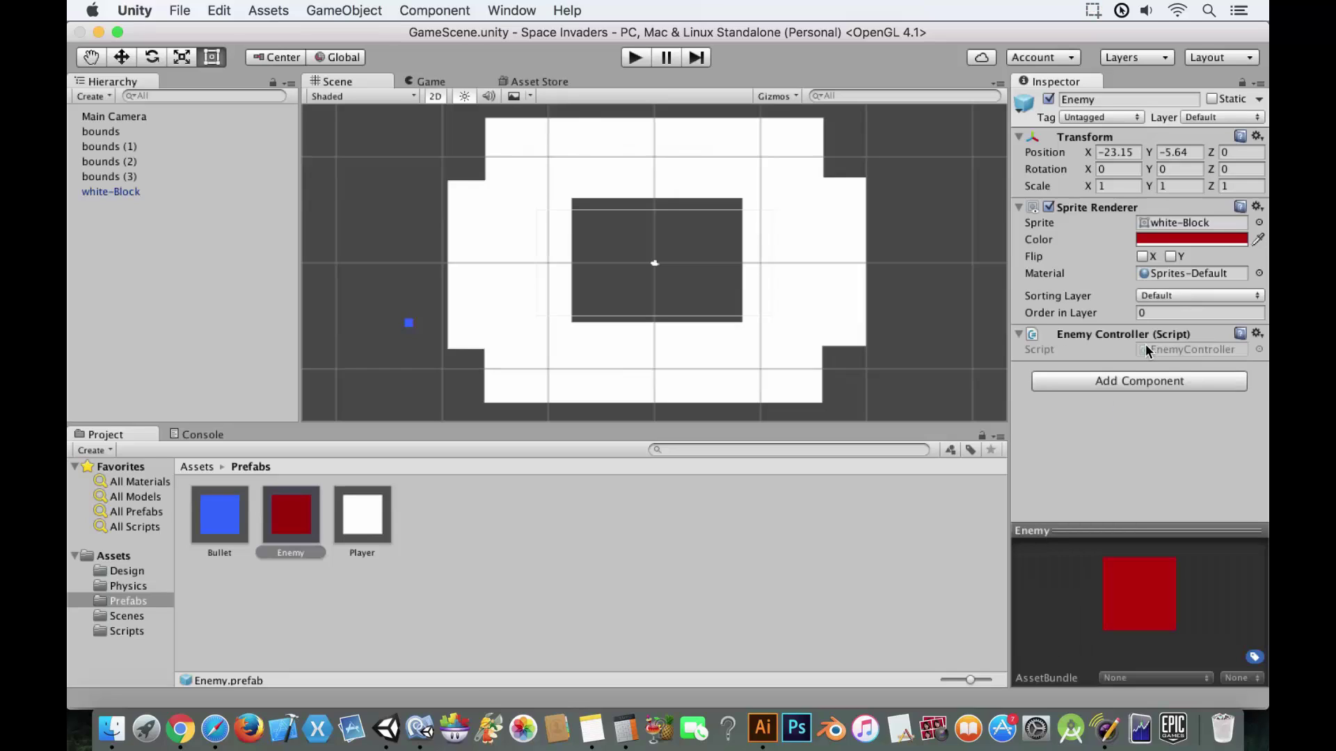
Step: Add a Rigidbody 2D to the Enemy prefab and make it kinematic
left_click(1124, 381)
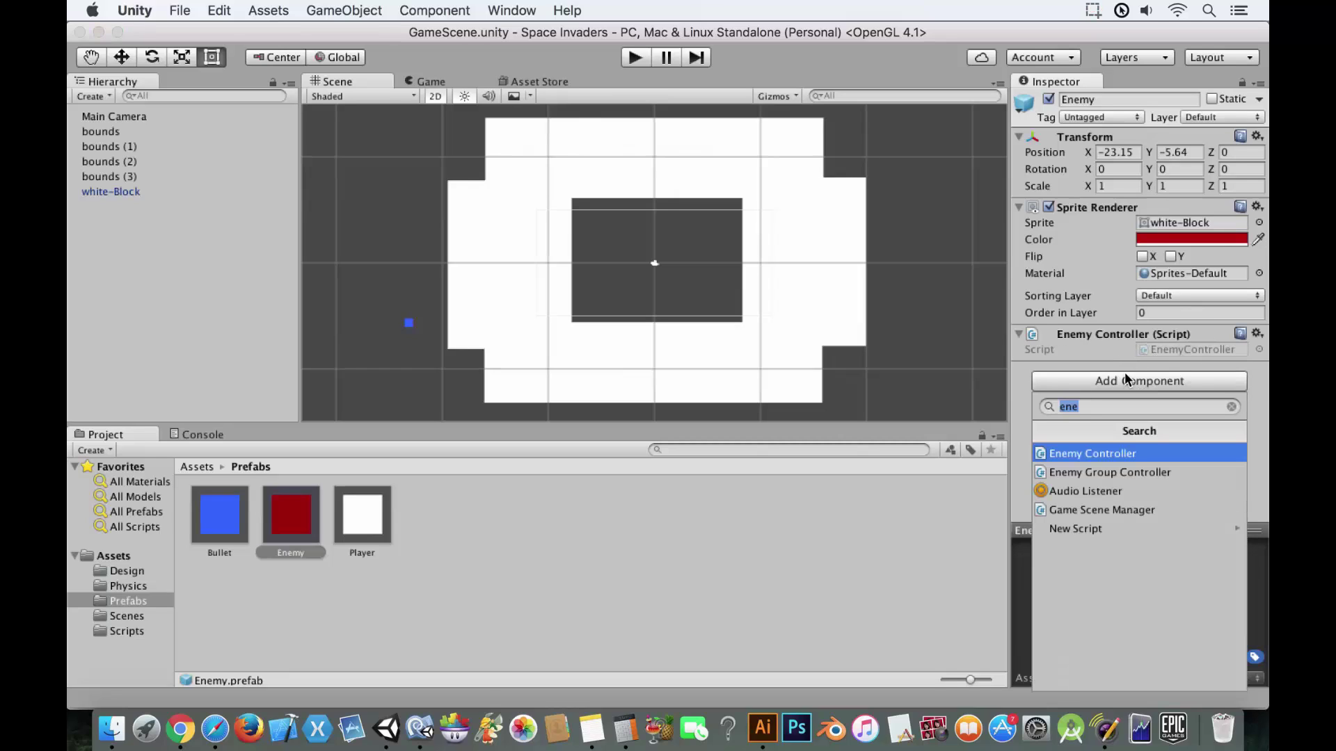
type("ri")
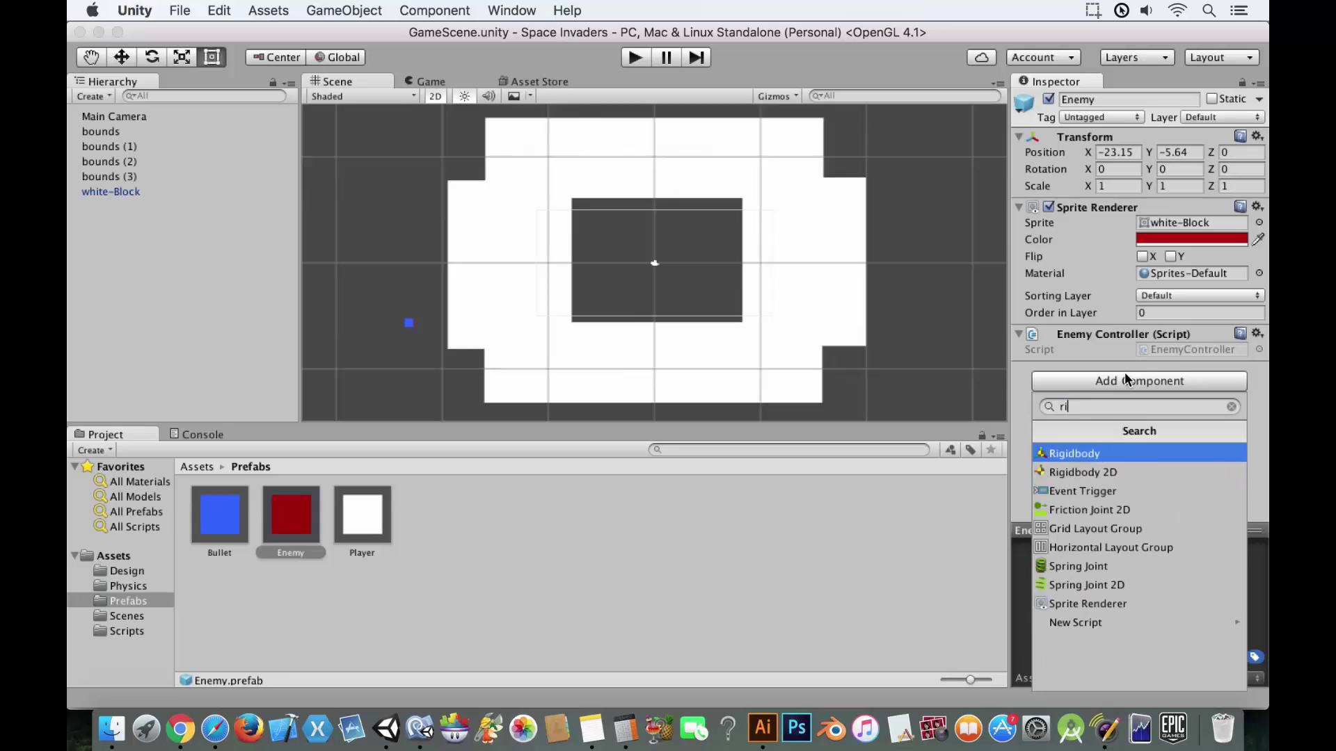
left_click(1134, 472)
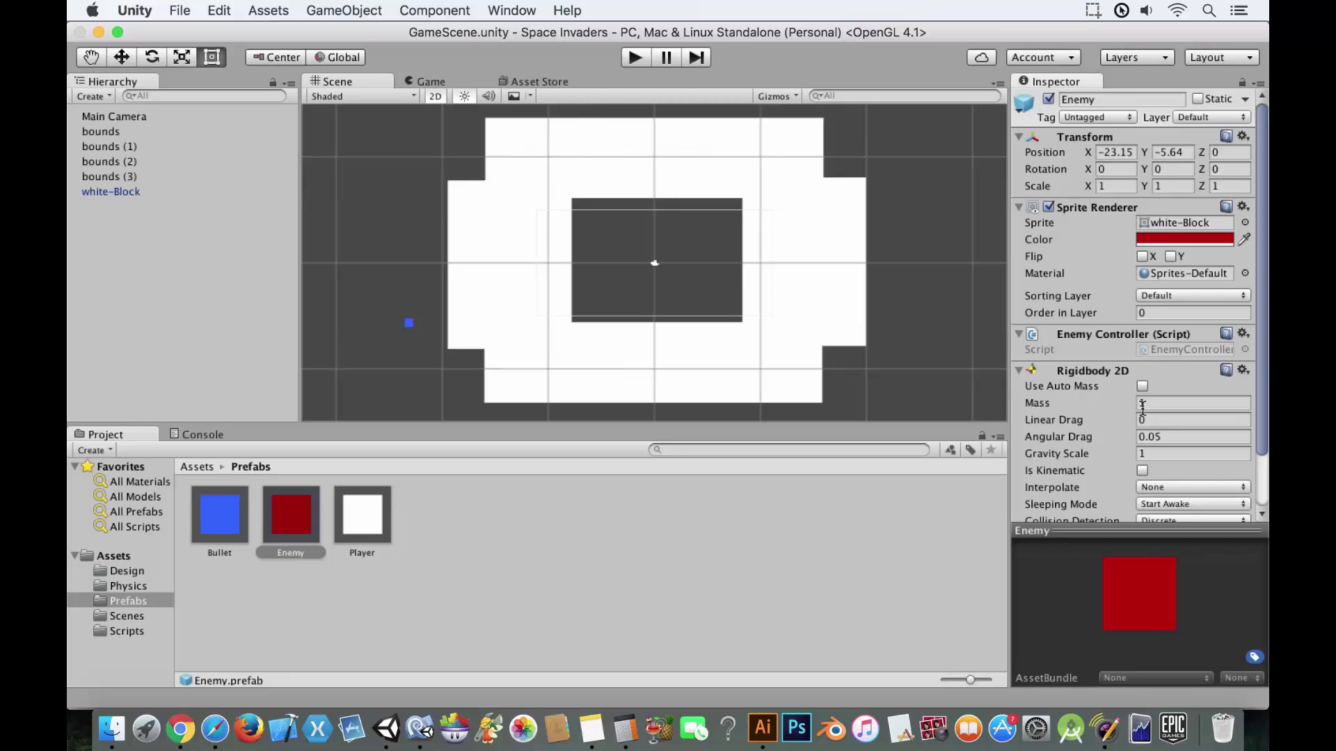
scroll(1190, 366, "down", 3)
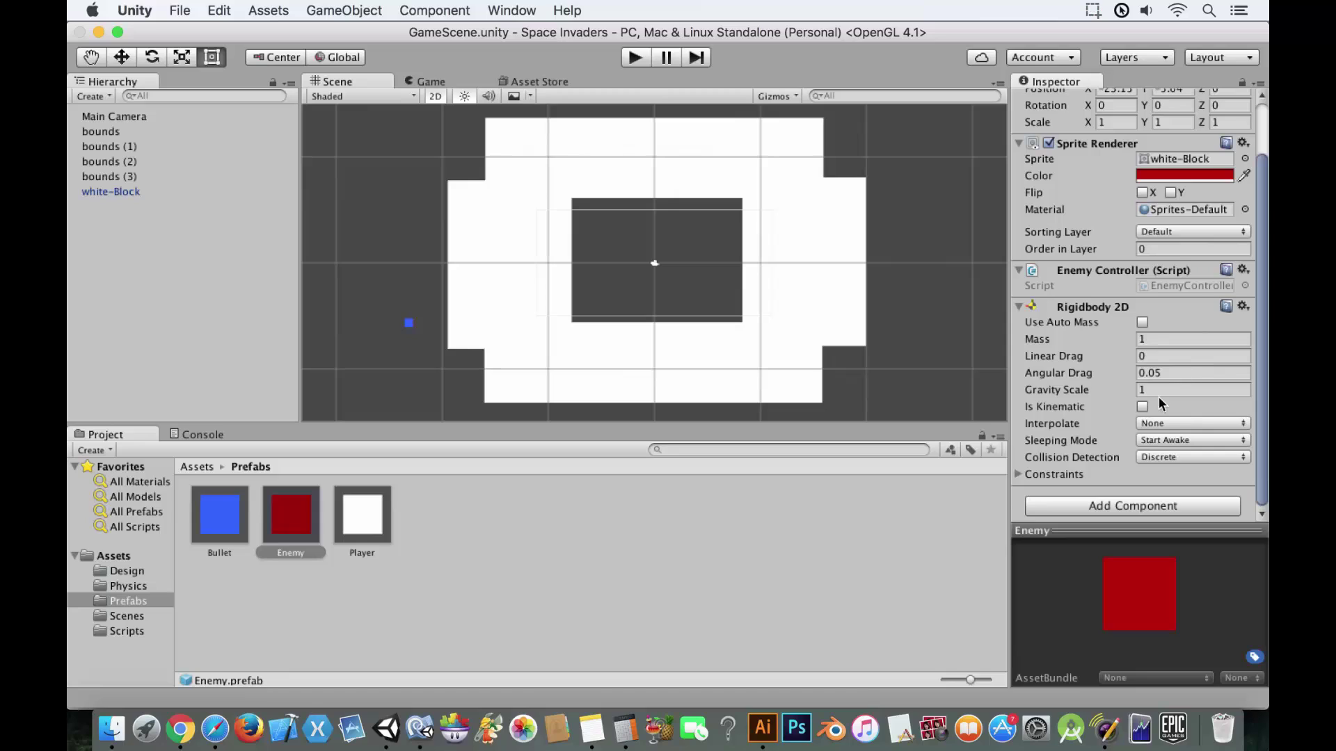
left_click(1142, 406)
Step: Add a Box Collider 2D to Enemy using the Enemy physics material
left_click(1100, 507)
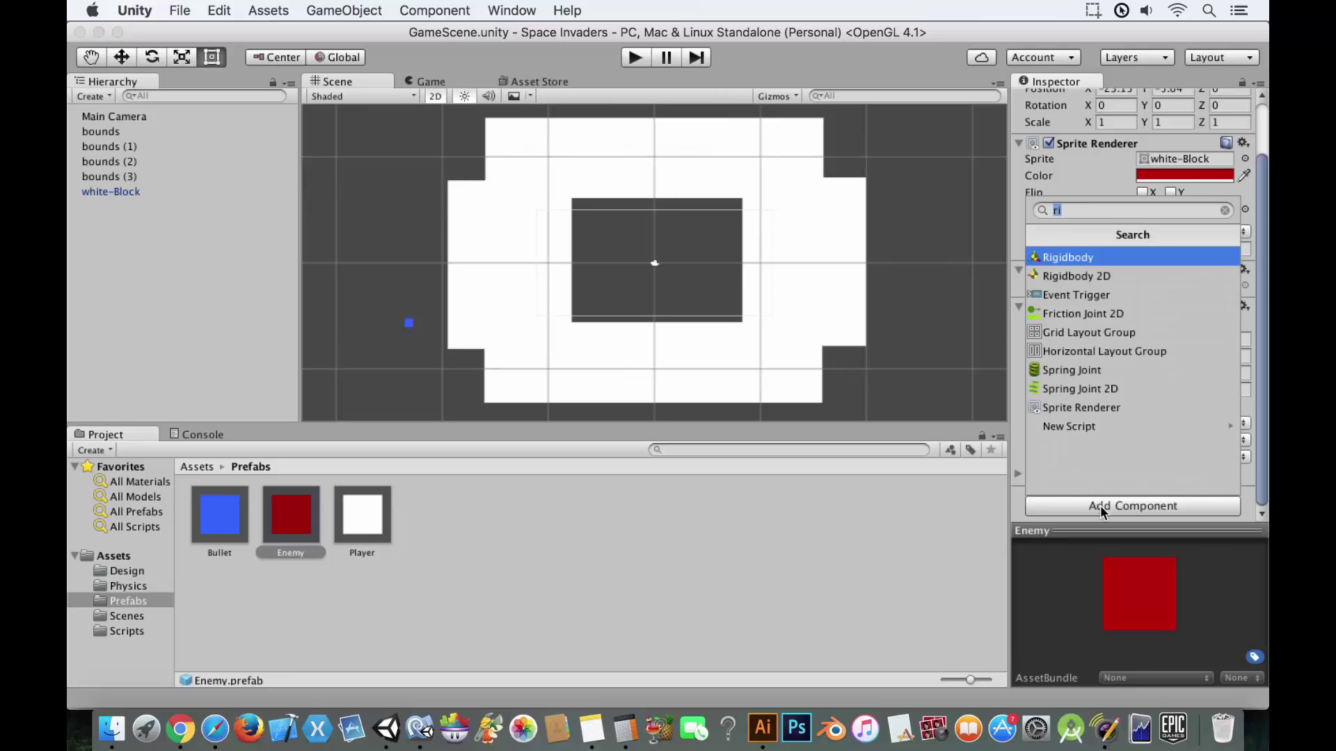
type("bo")
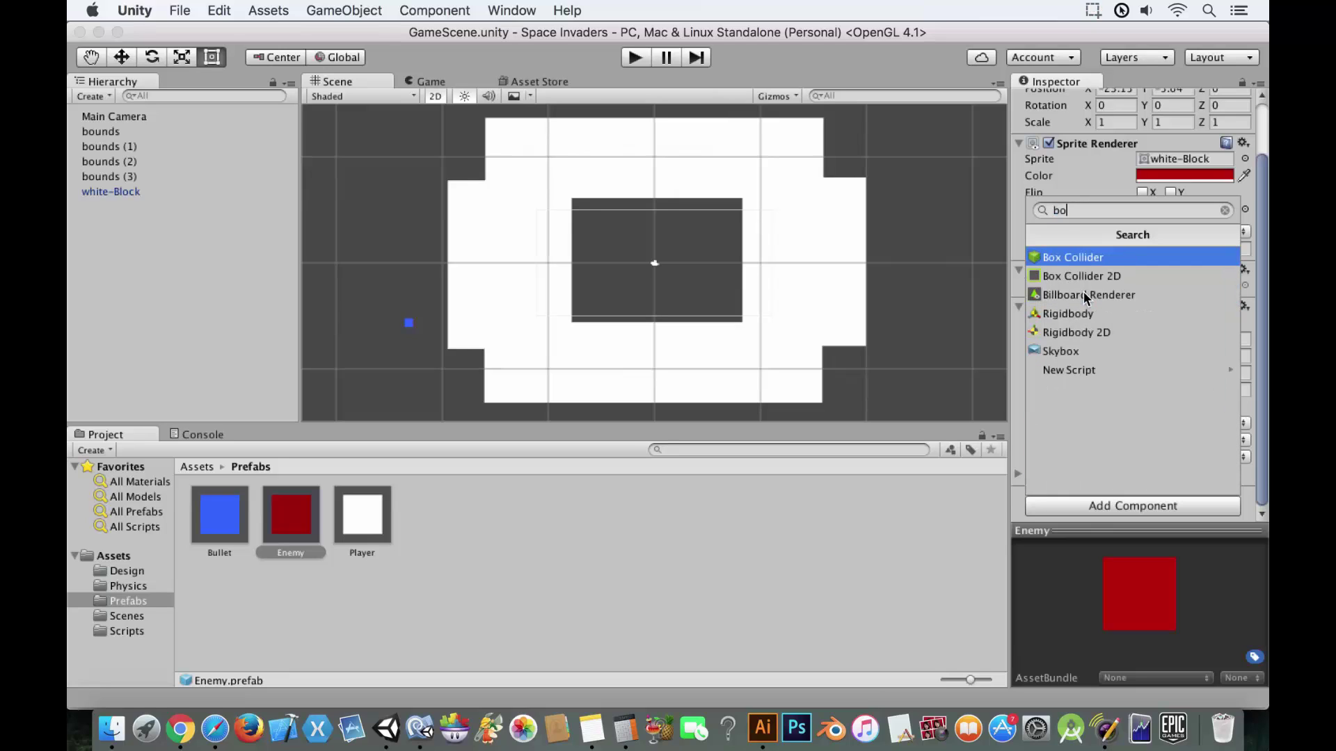
left_click(1093, 277)
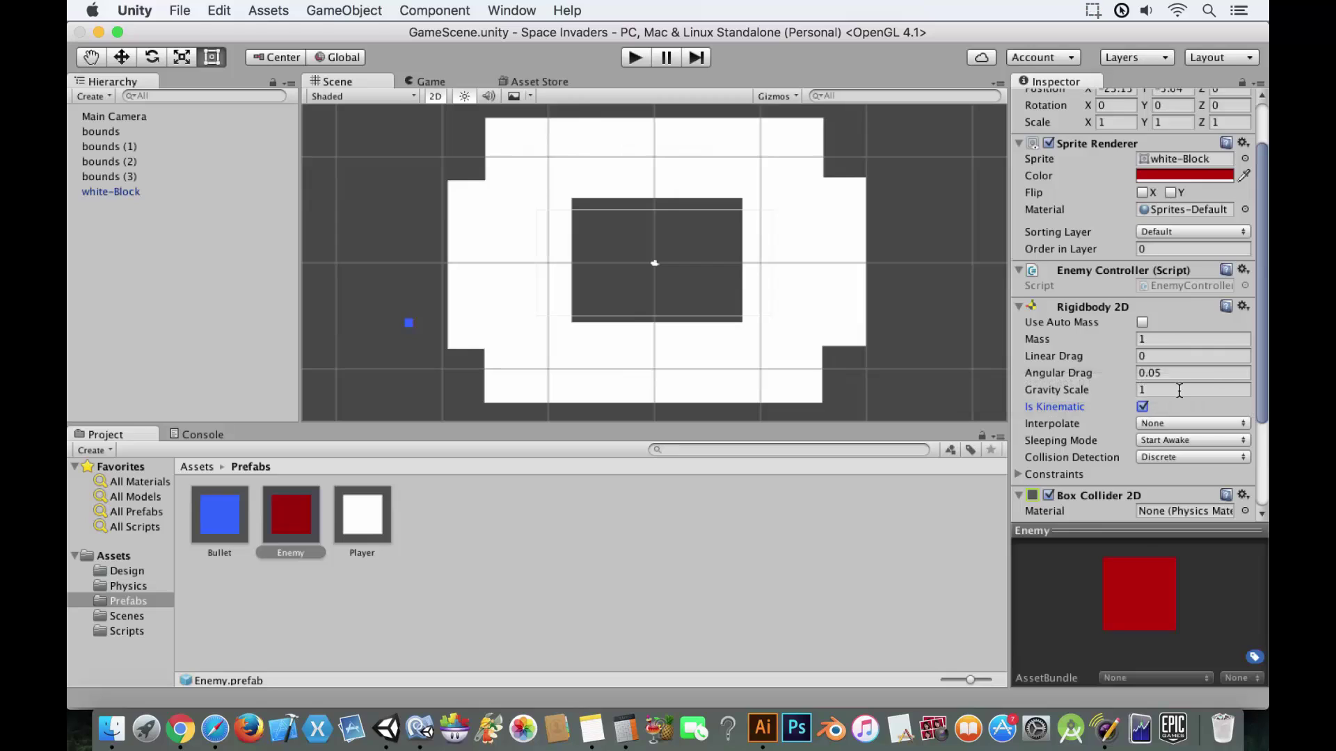
scroll(1179, 390, "down", 3)
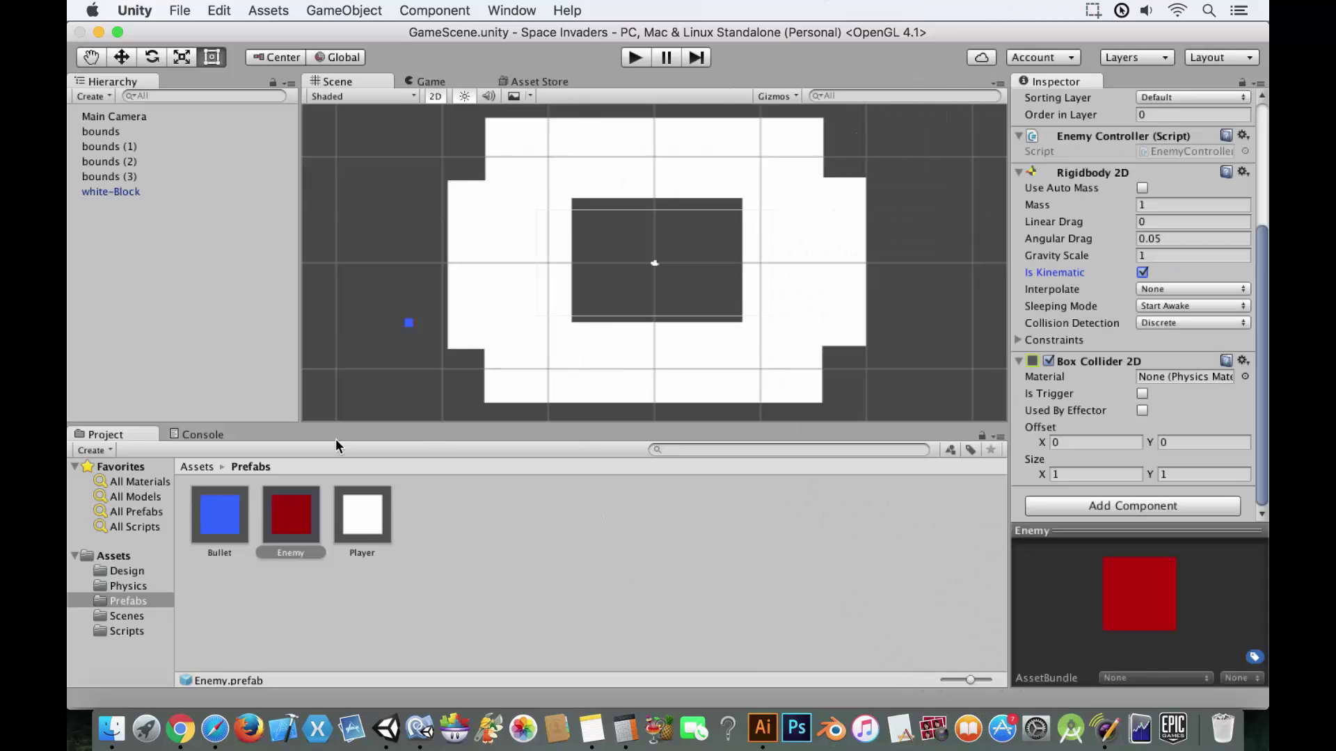
left_click(118, 586)
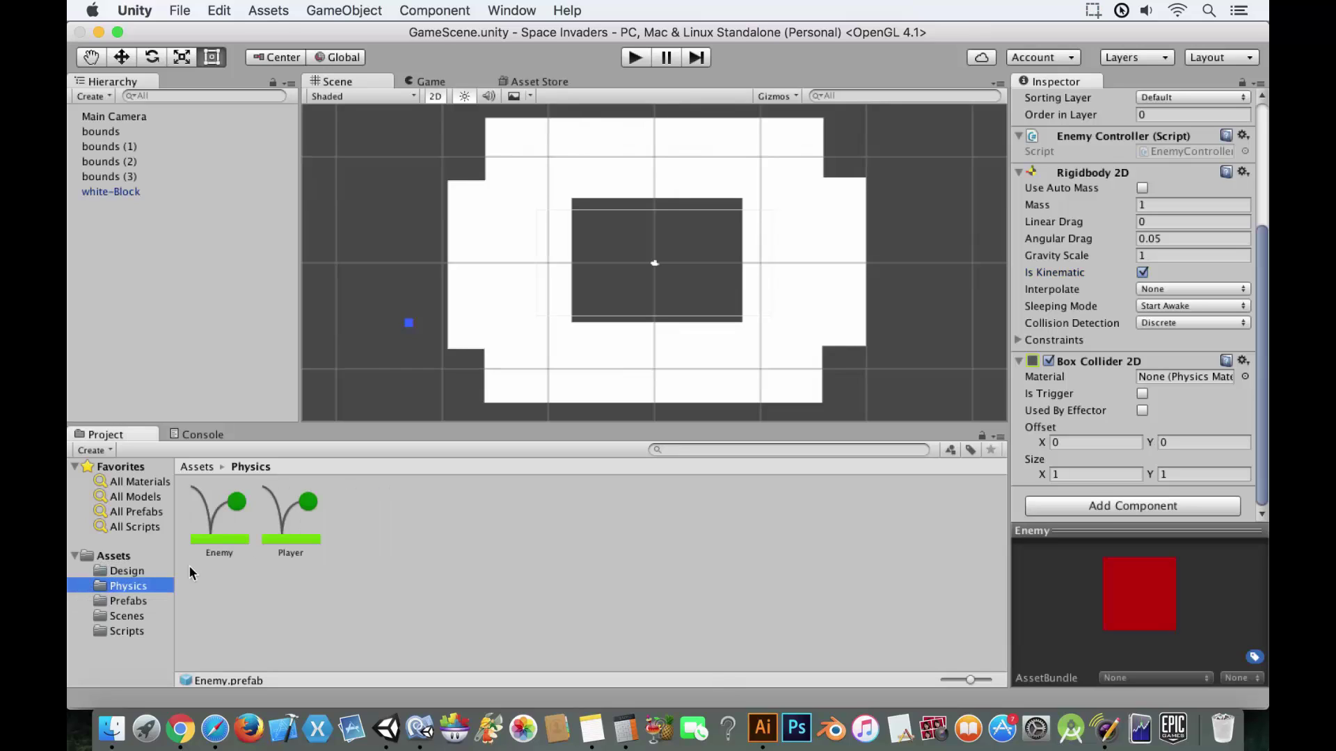
left_click_drag(242, 515, 1155, 376)
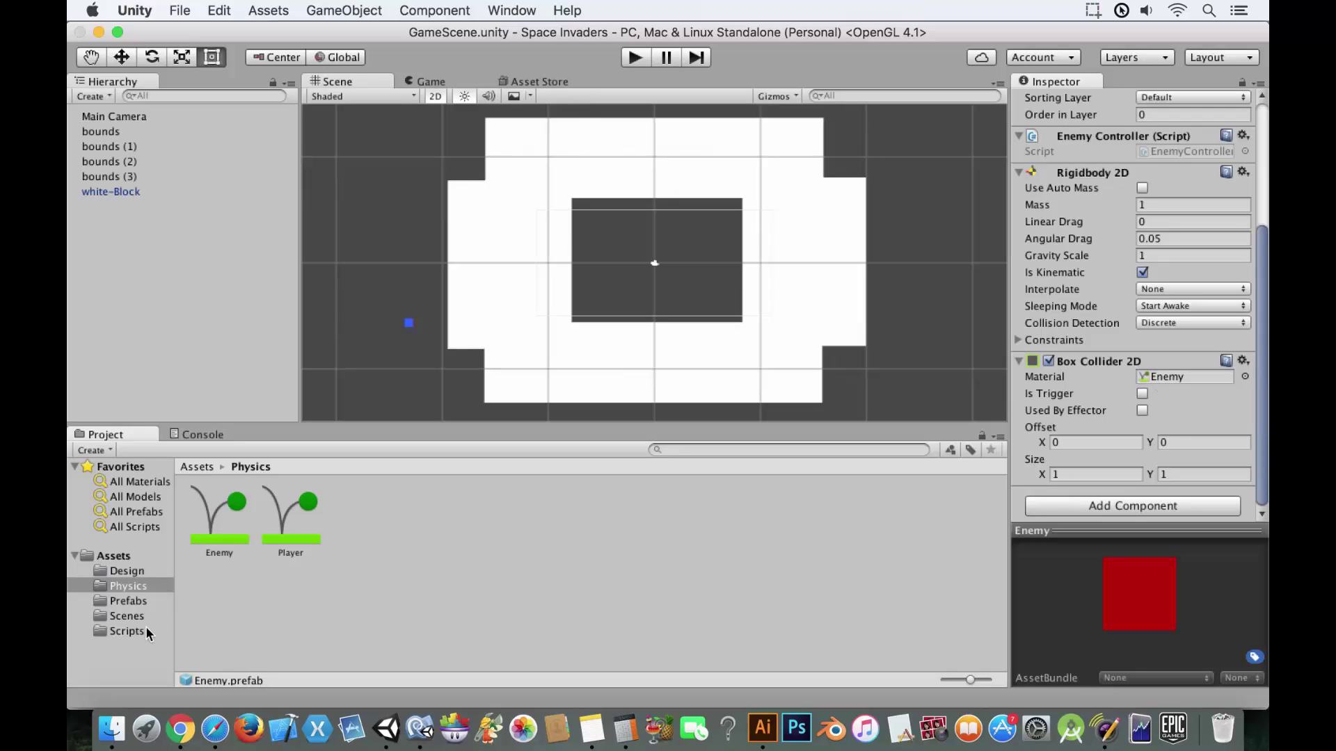
Step: Add the Player Controller script to the Player prefab, with Bullet as its Bullet Prefab
left_click(145, 601)
left_click(356, 515)
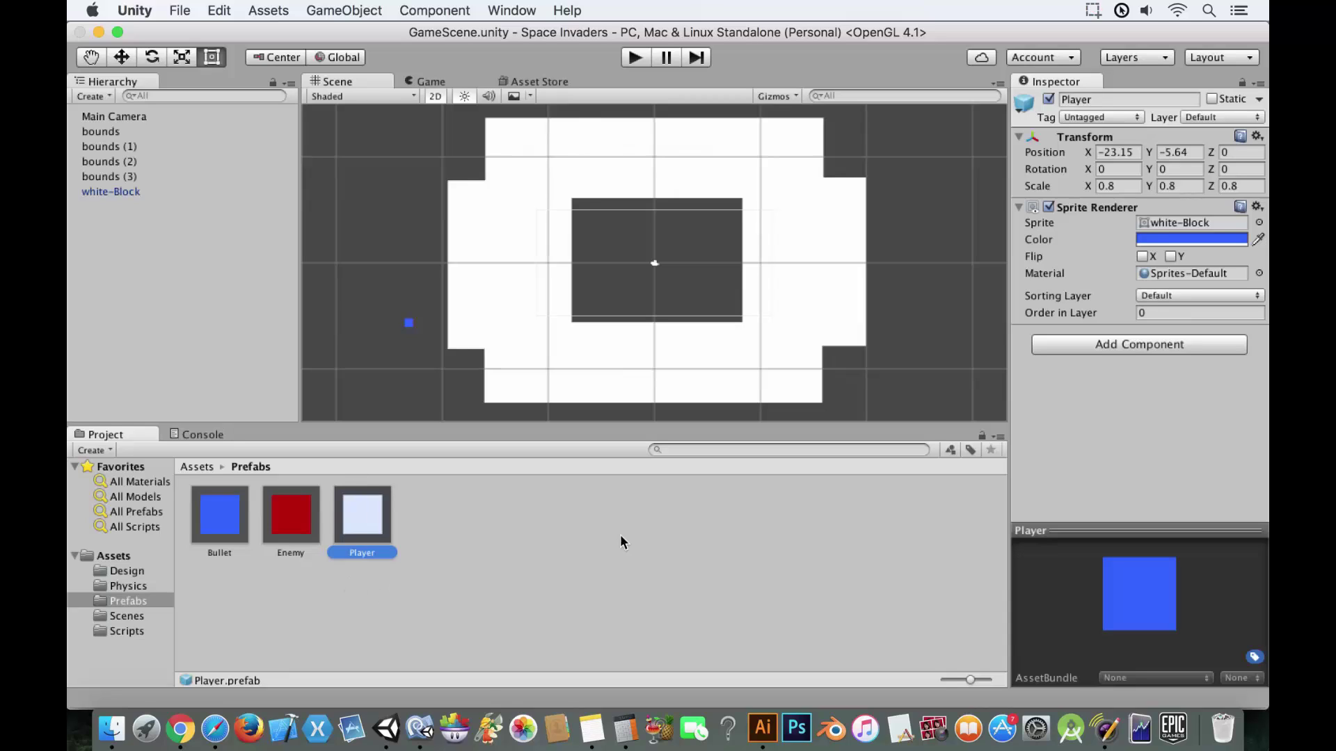
left_click(1160, 346)
type("player")
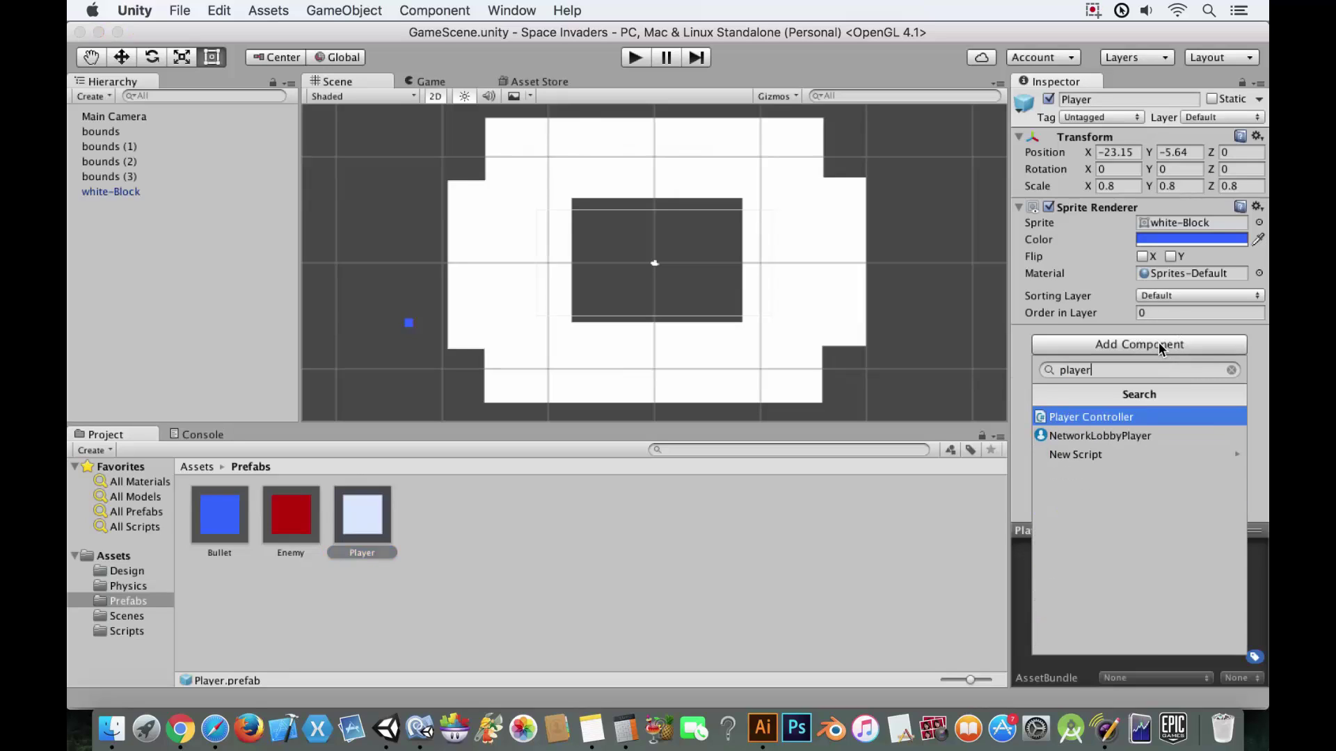
key("Return")
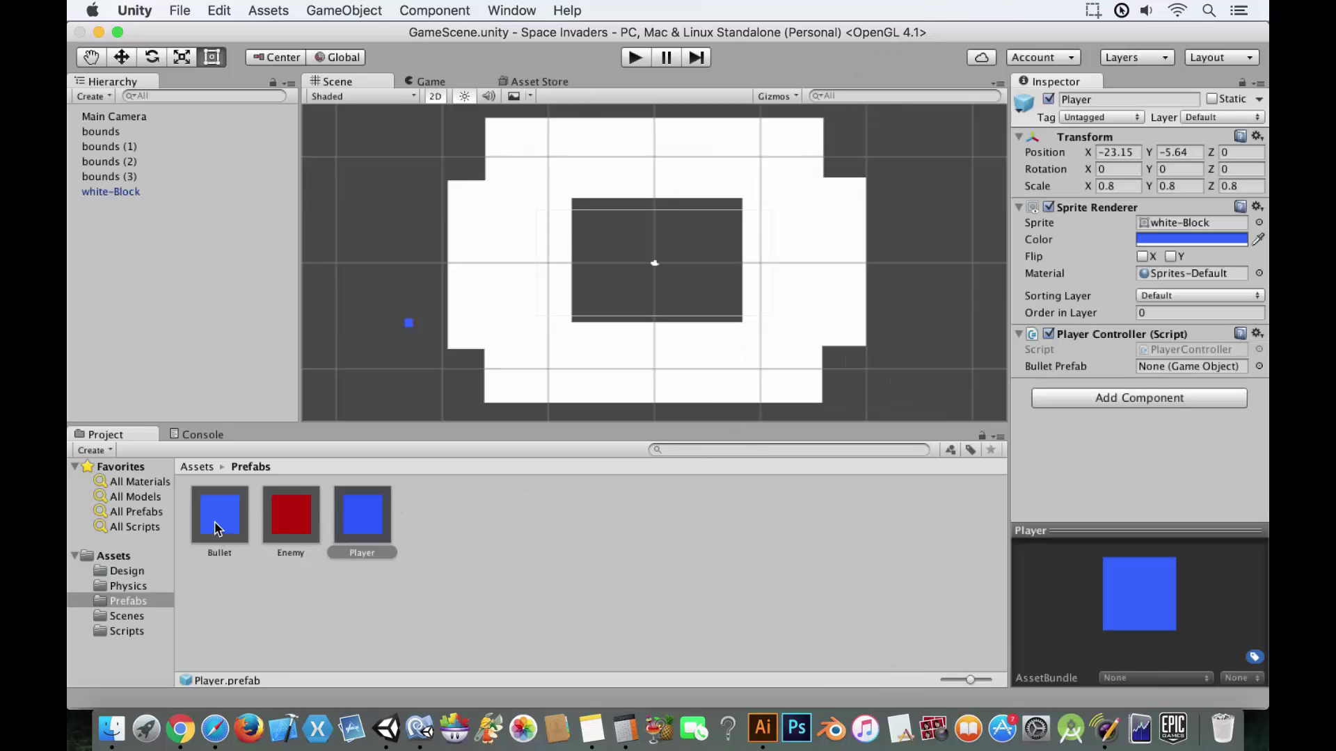
left_click_drag(214, 520, 1151, 365)
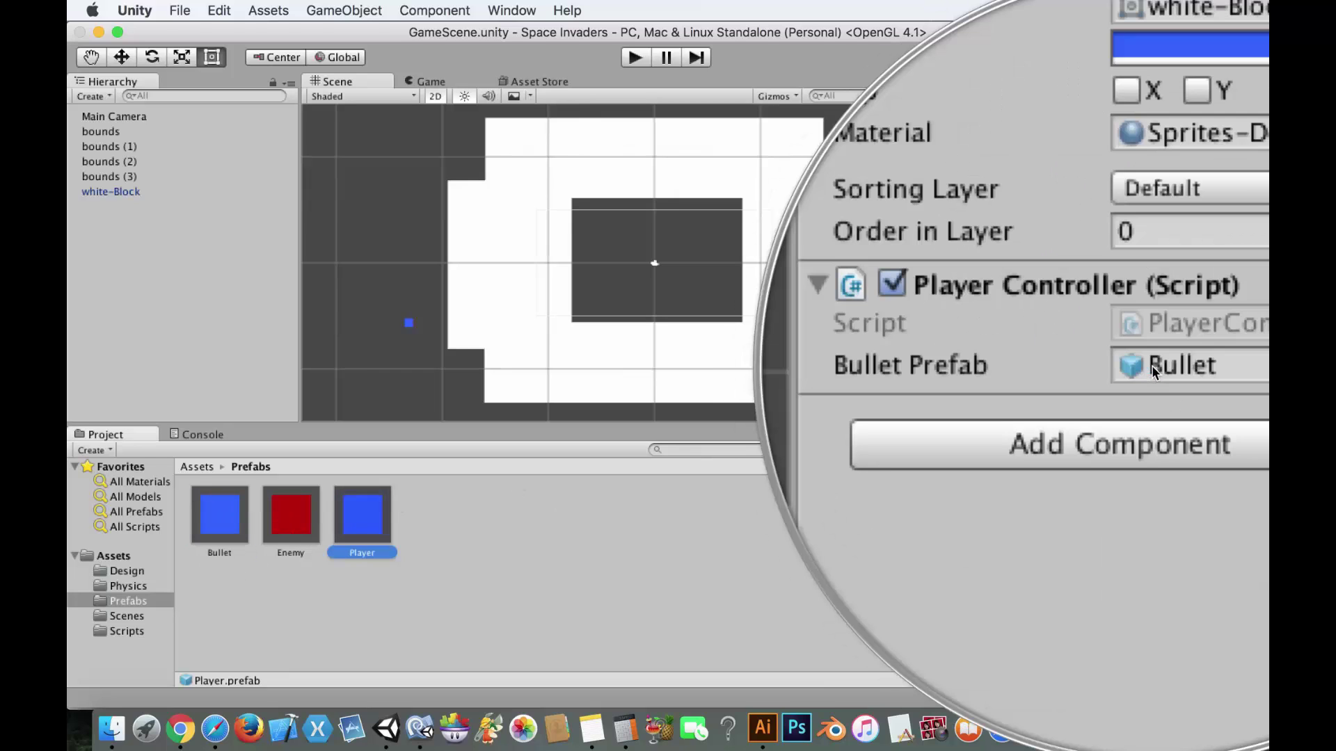
Step: Add a Box Collider 2D to the Player prefab
left_click(1117, 398)
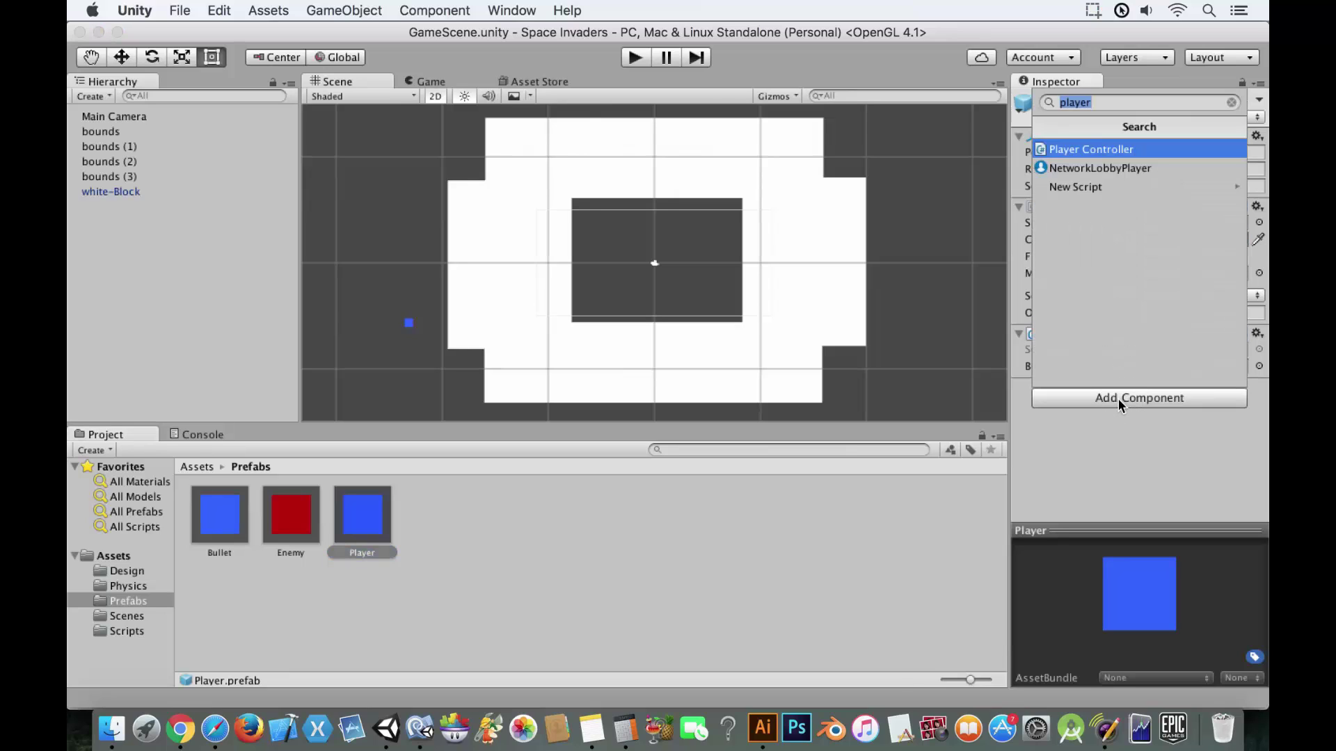
type("box")
left_click(1138, 167)
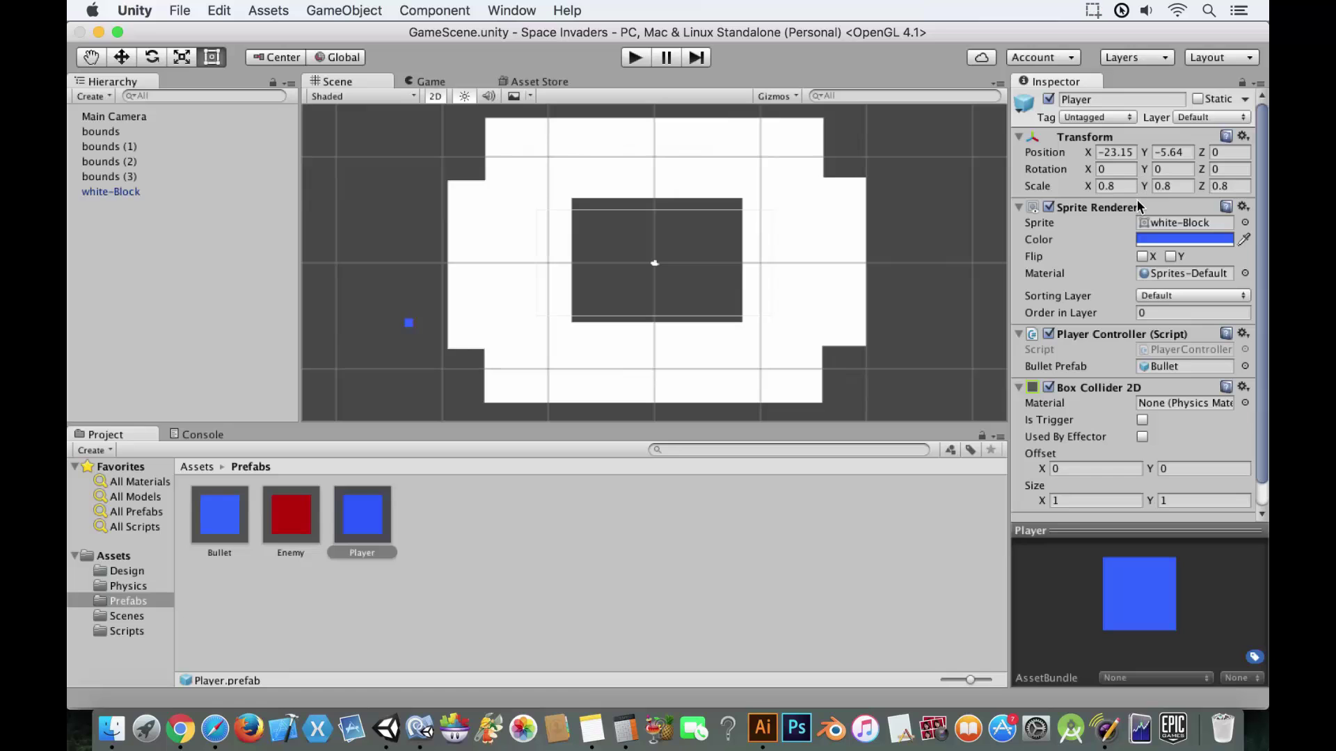
scroll(1153, 206, "down", 2)
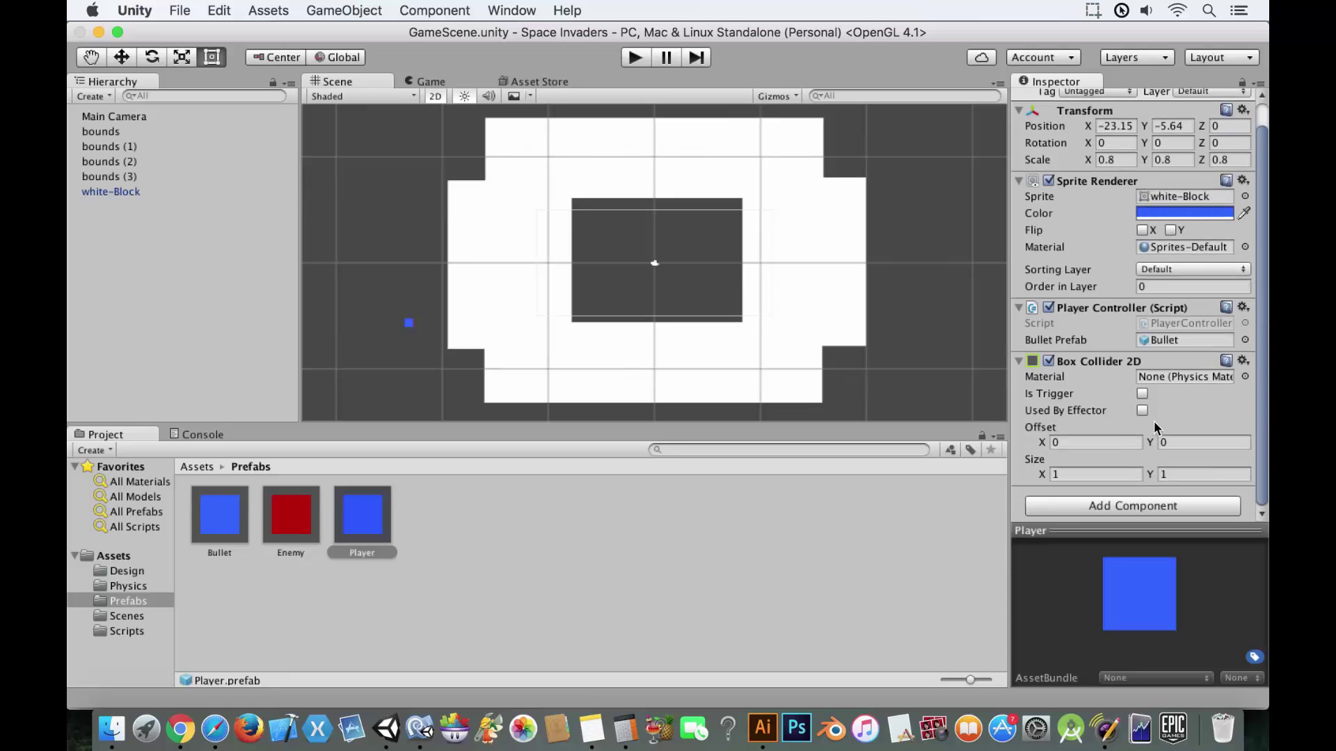
Step: Tick Is Trigger on the Player prefab's Box Collider 2D
left_click(1145, 396)
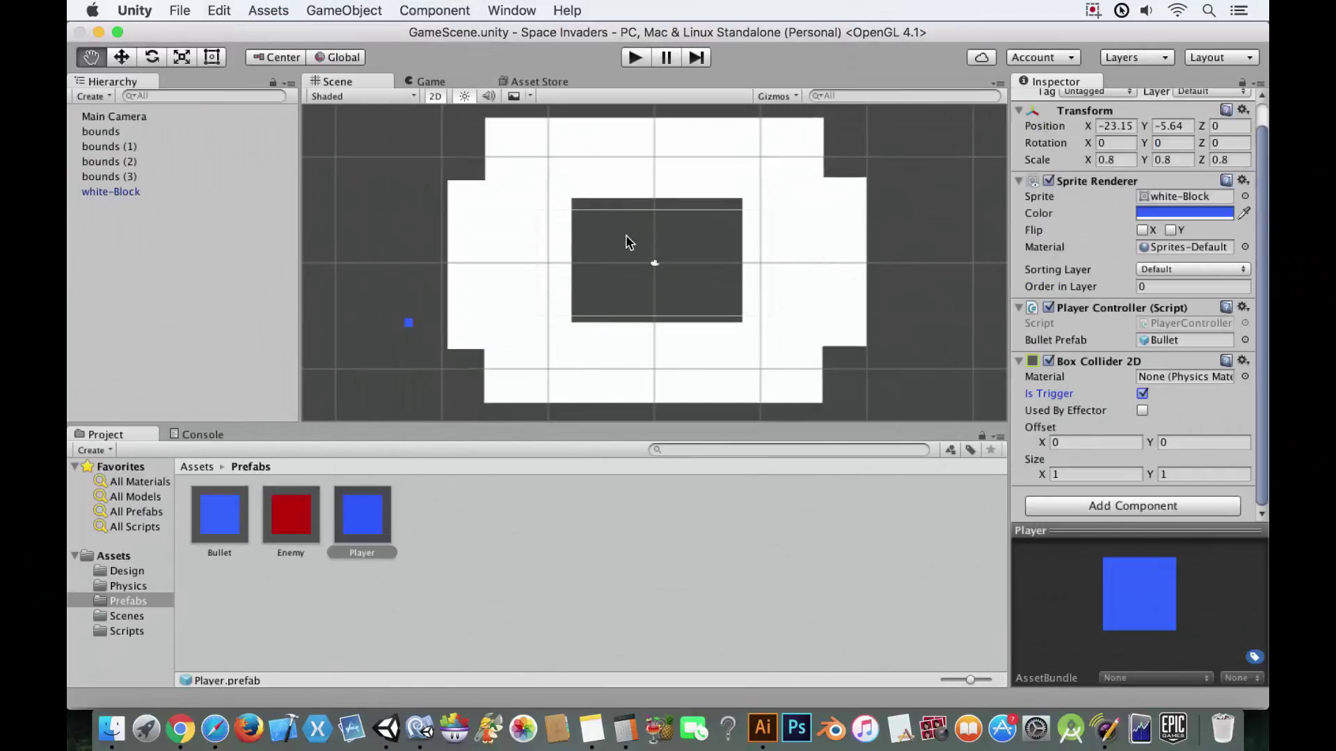
Step: Place an Enemy near the top-left and a duplicate, Enemy (1), beside it at X -3.7
left_click(628, 241)
scroll(626, 239, "up", 5)
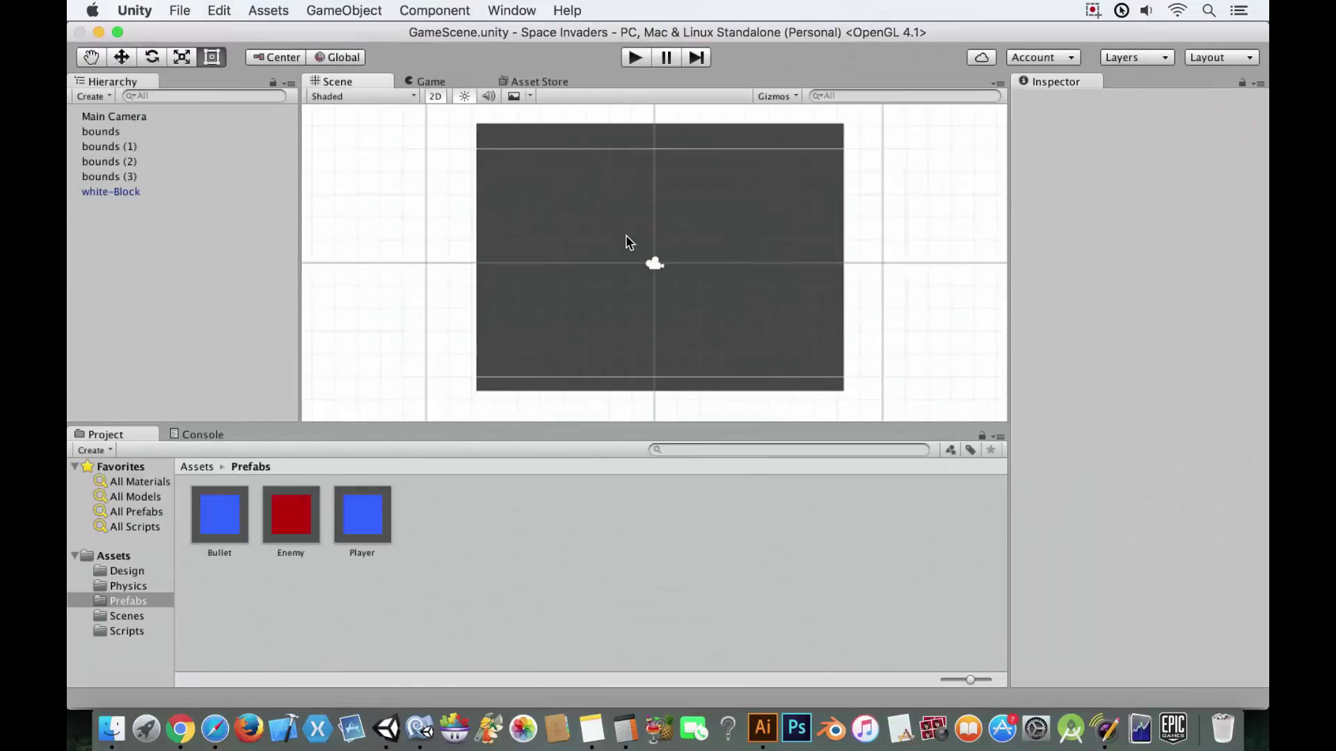
left_click(554, 166)
left_click_drag(555, 166, 536, 165)
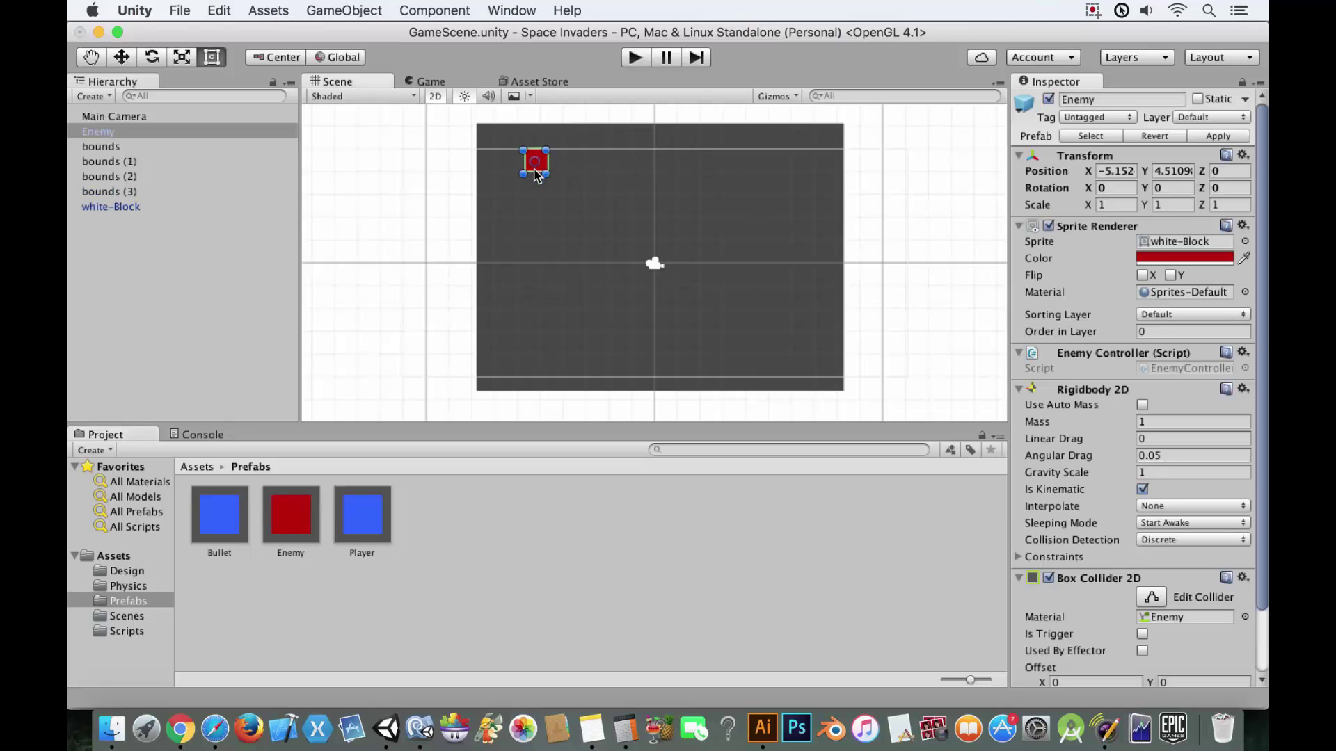
key("w")
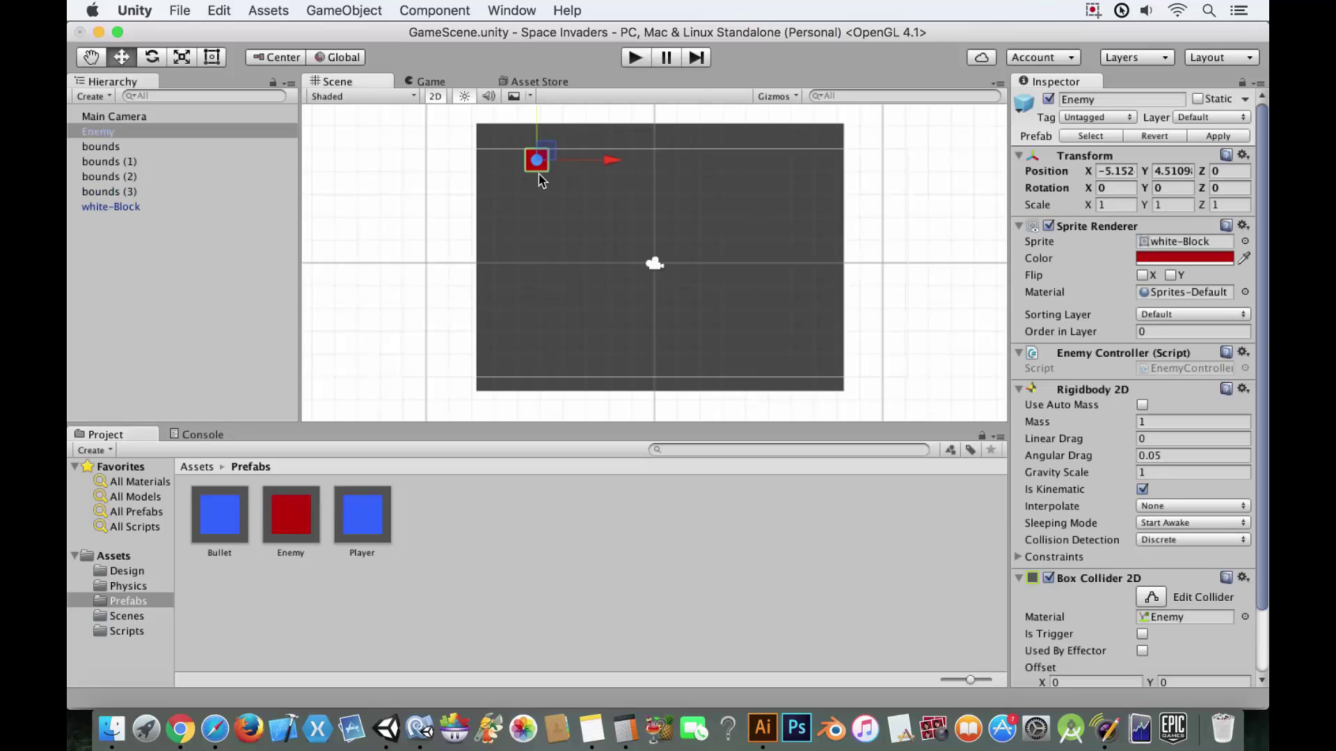
key("super+d")
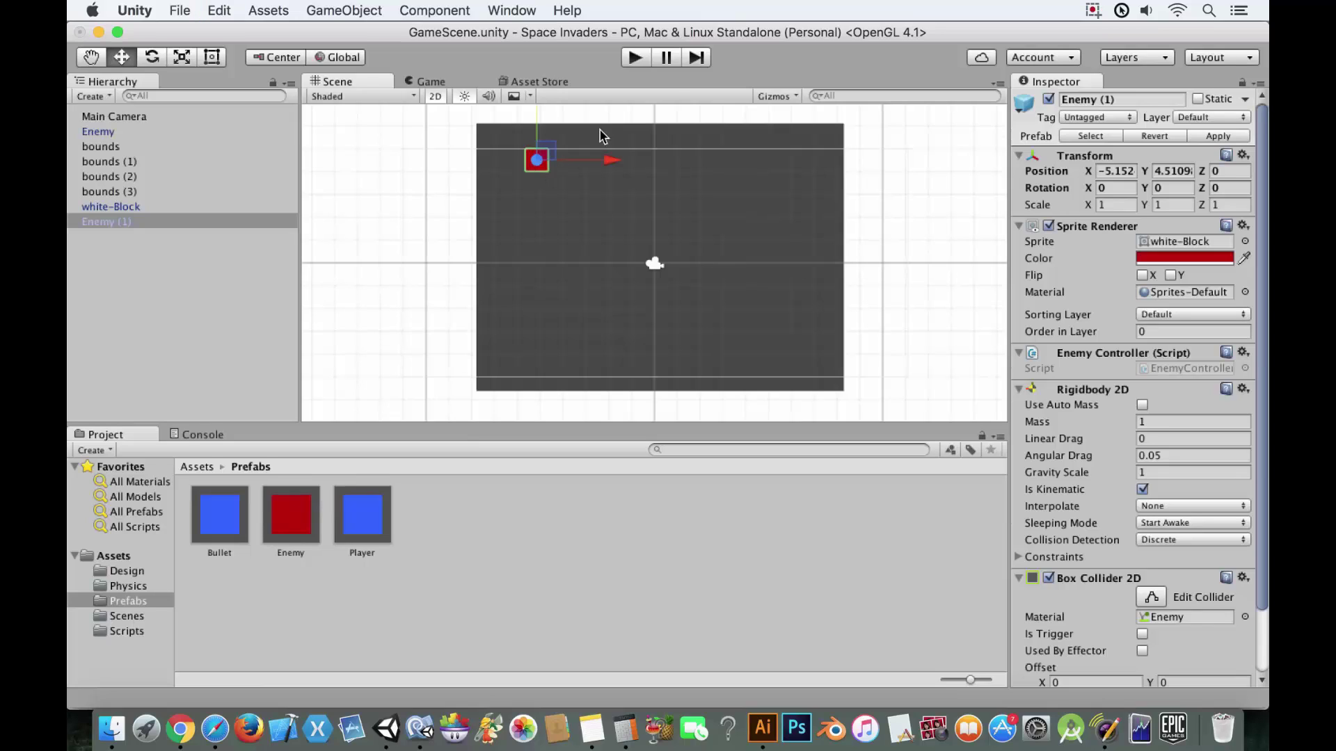
left_click_drag(614, 160, 641, 160)
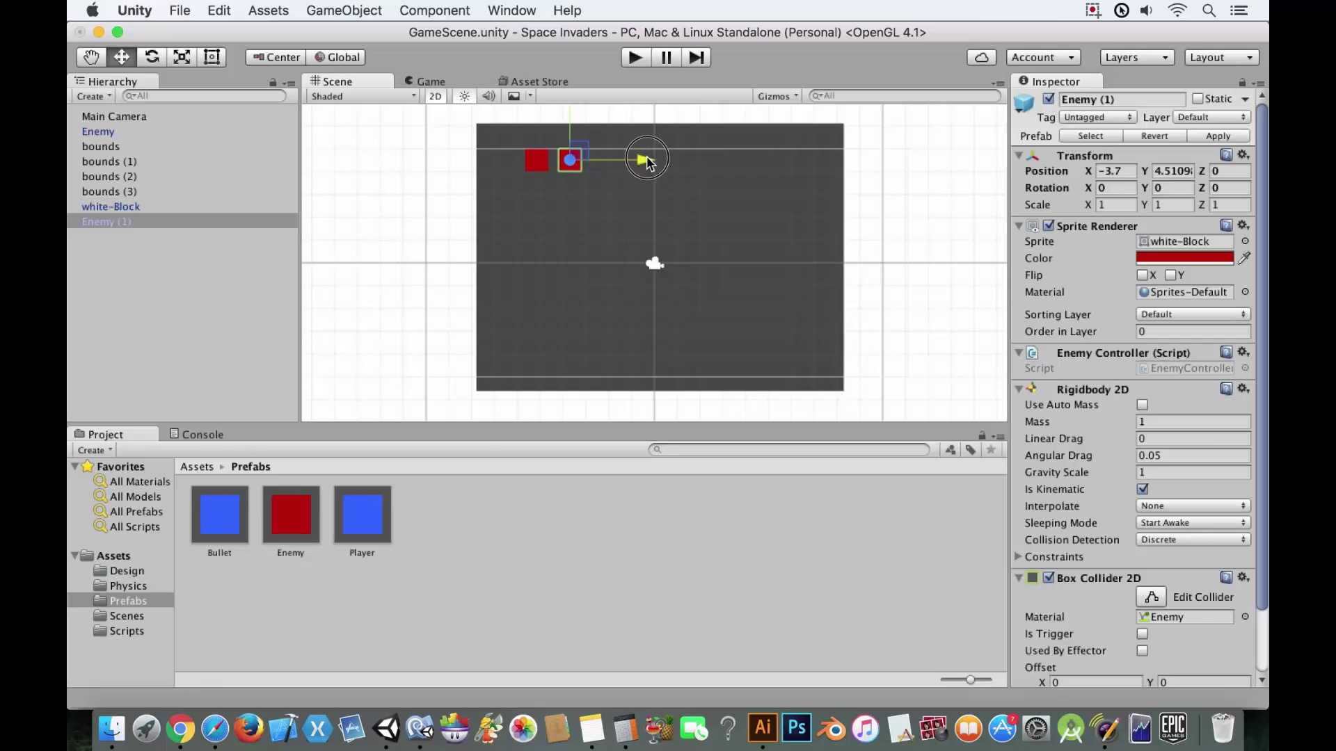
Step: Copy and duplicate the enemies to build a first row of eight
left_click(551, 173)
left_click_drag(496, 132, 696, 167)
key("super+c")
key("super+v")
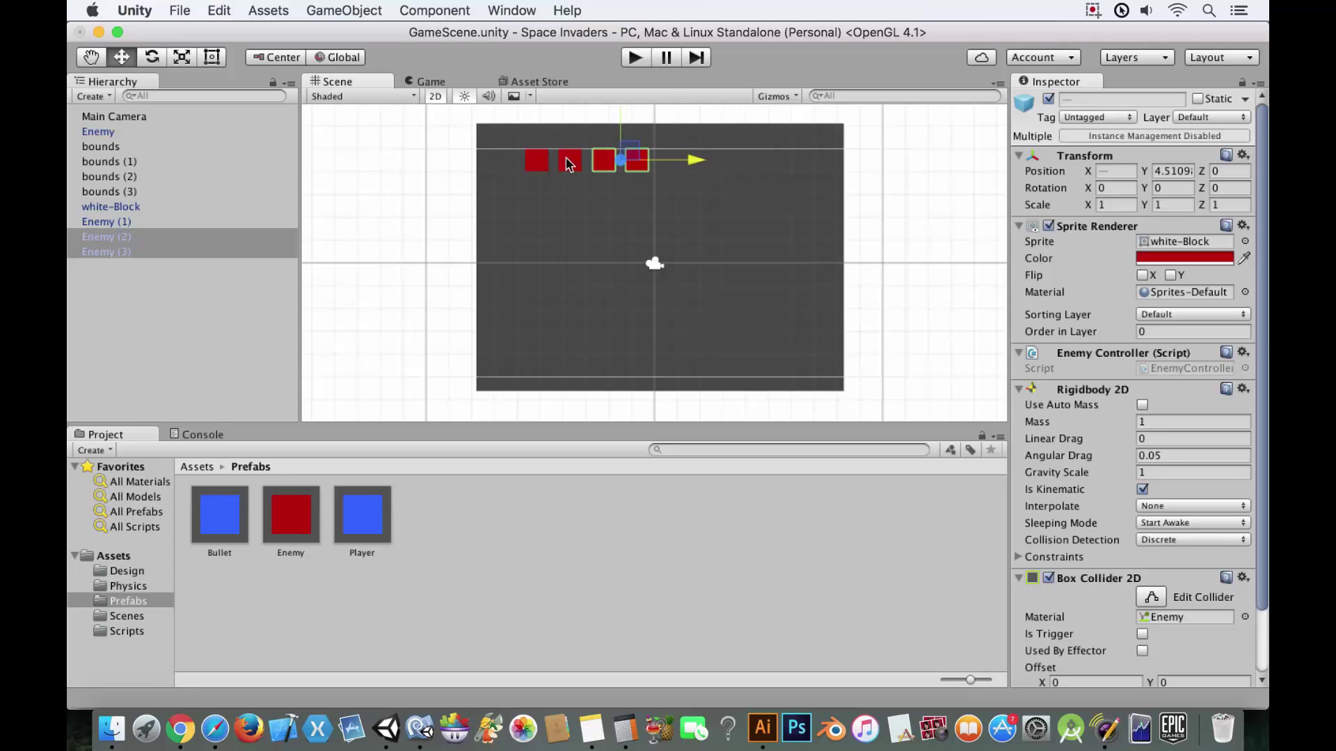
left_click_drag(507, 135, 688, 217)
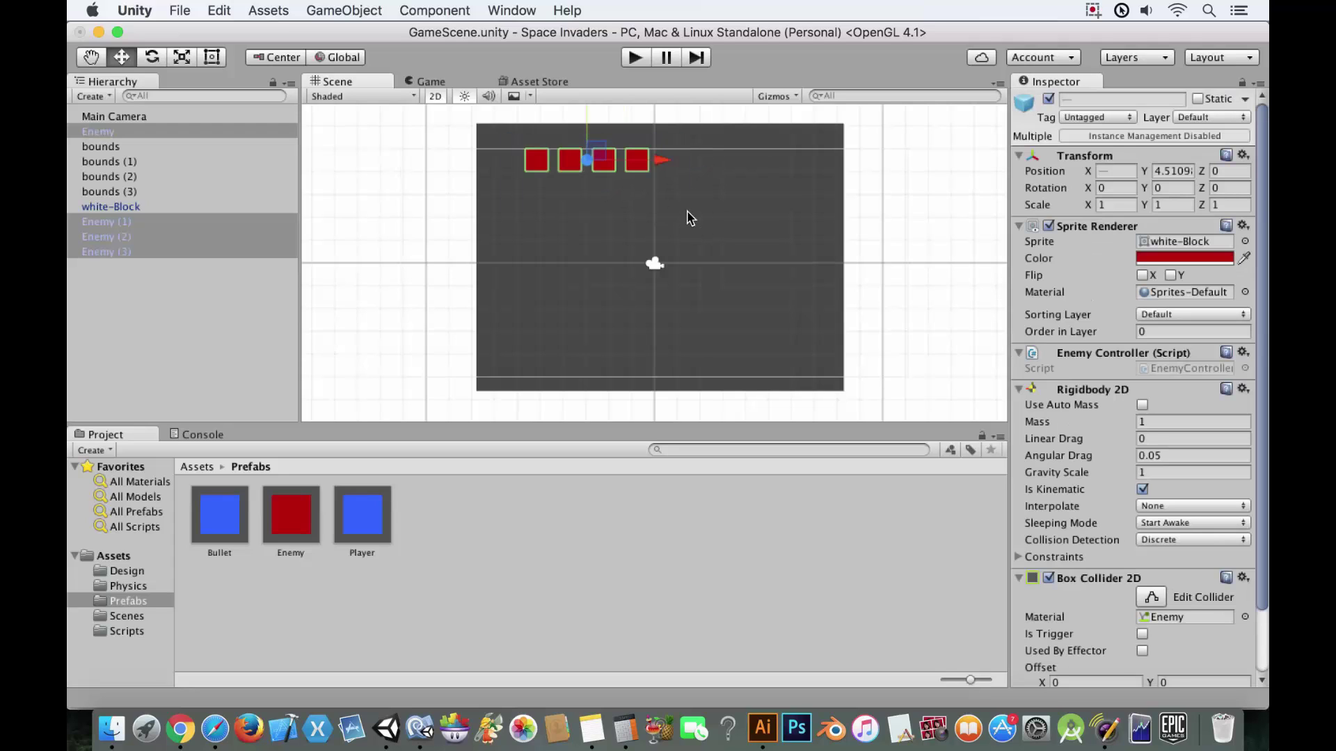
key("super+d")
left_click_drag(663, 163, 796, 174)
Step: Duplicate the row of eight enemies into a second row below it
left_click_drag(515, 136, 805, 237)
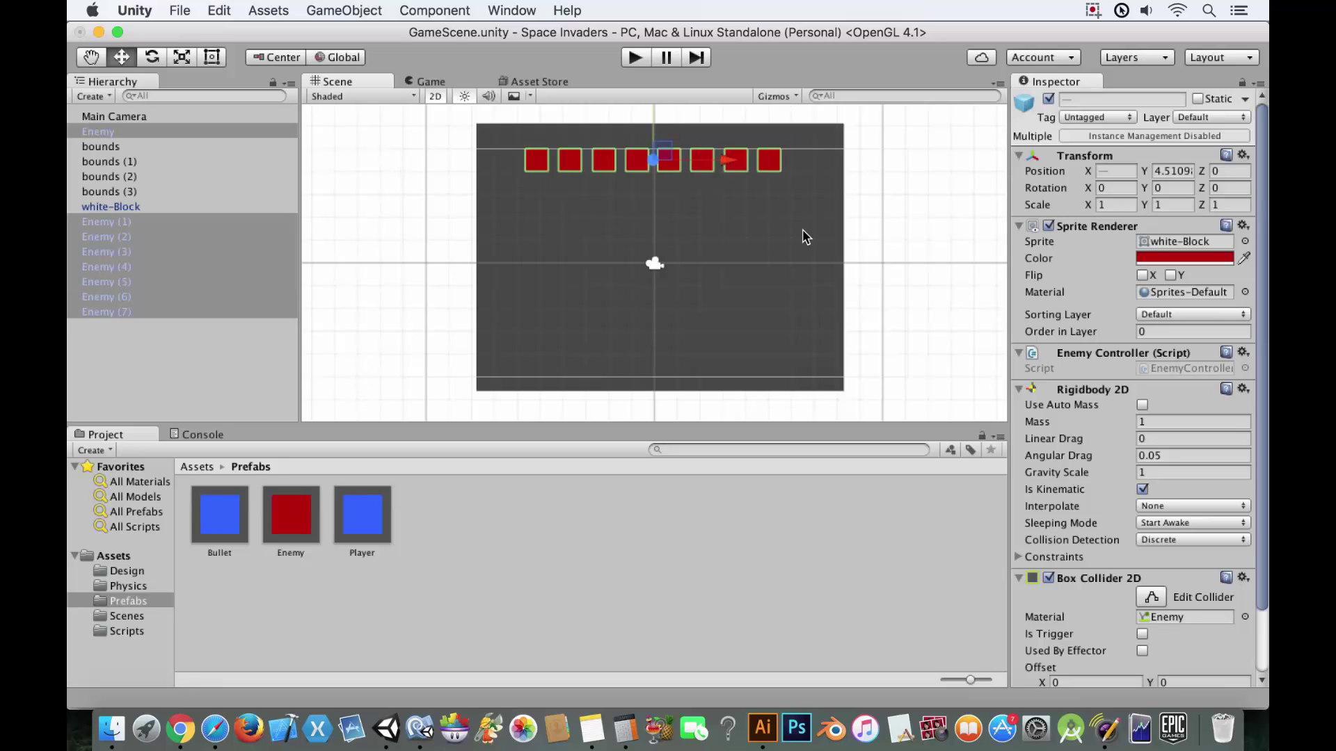
key("super+d")
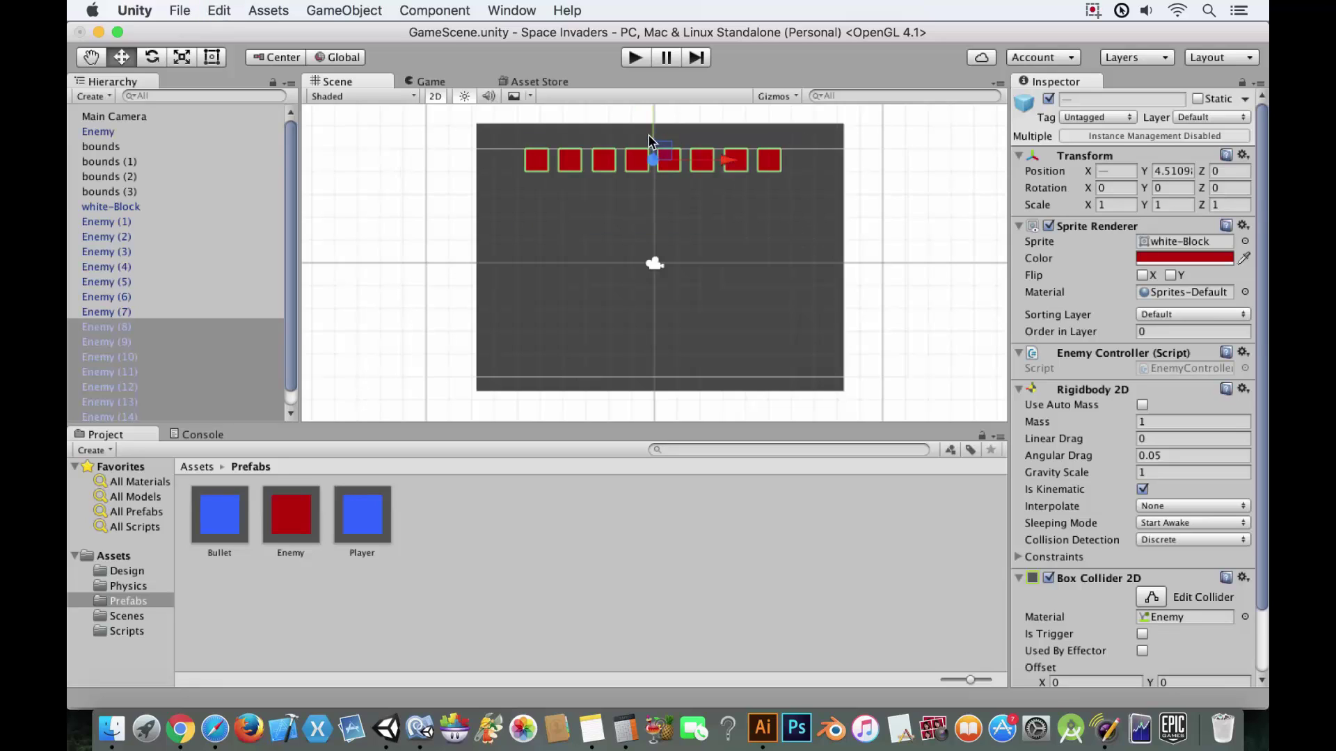
scroll(667, 146, "down", 3)
left_click_drag(653, 136, 651, 159)
scroll(647, 265, "up", 3)
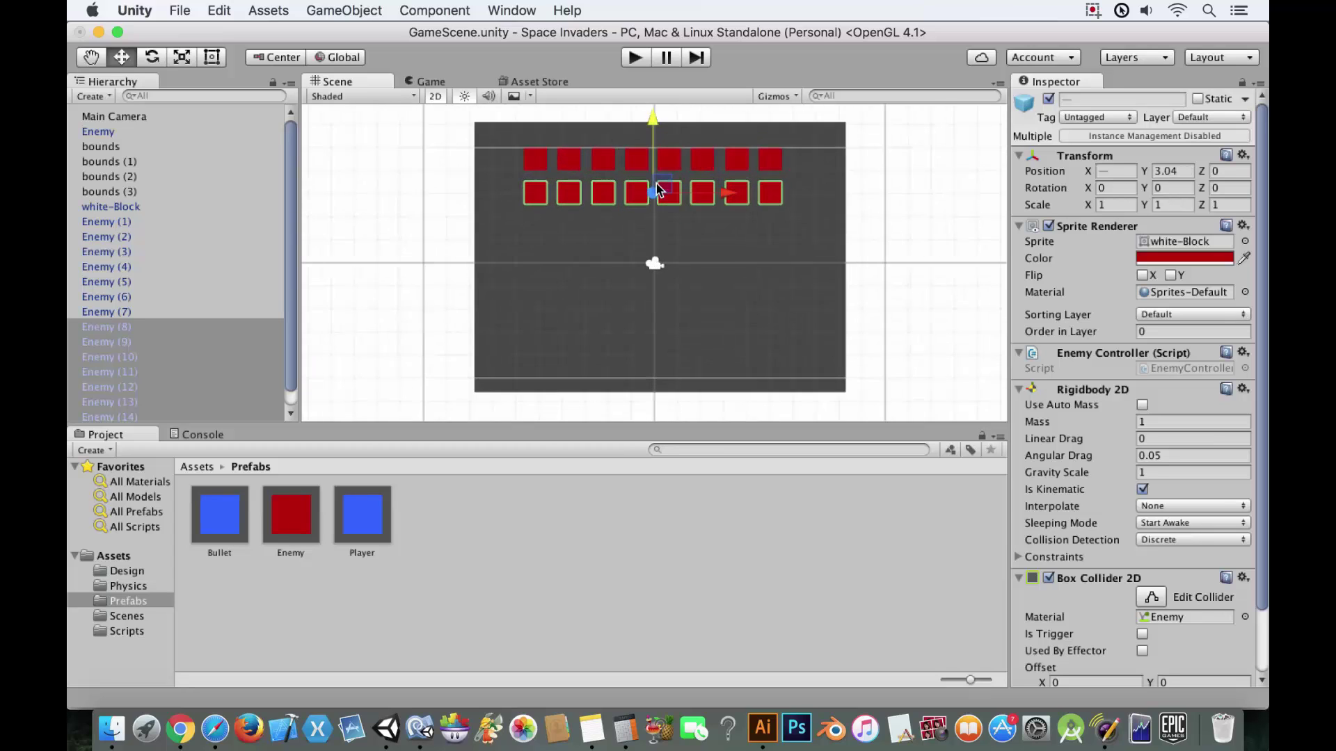
left_click_drag(644, 268, 638, 353)
Step: Duplicate both rows as rows three and four, completing the 4×8 grid
key("w")
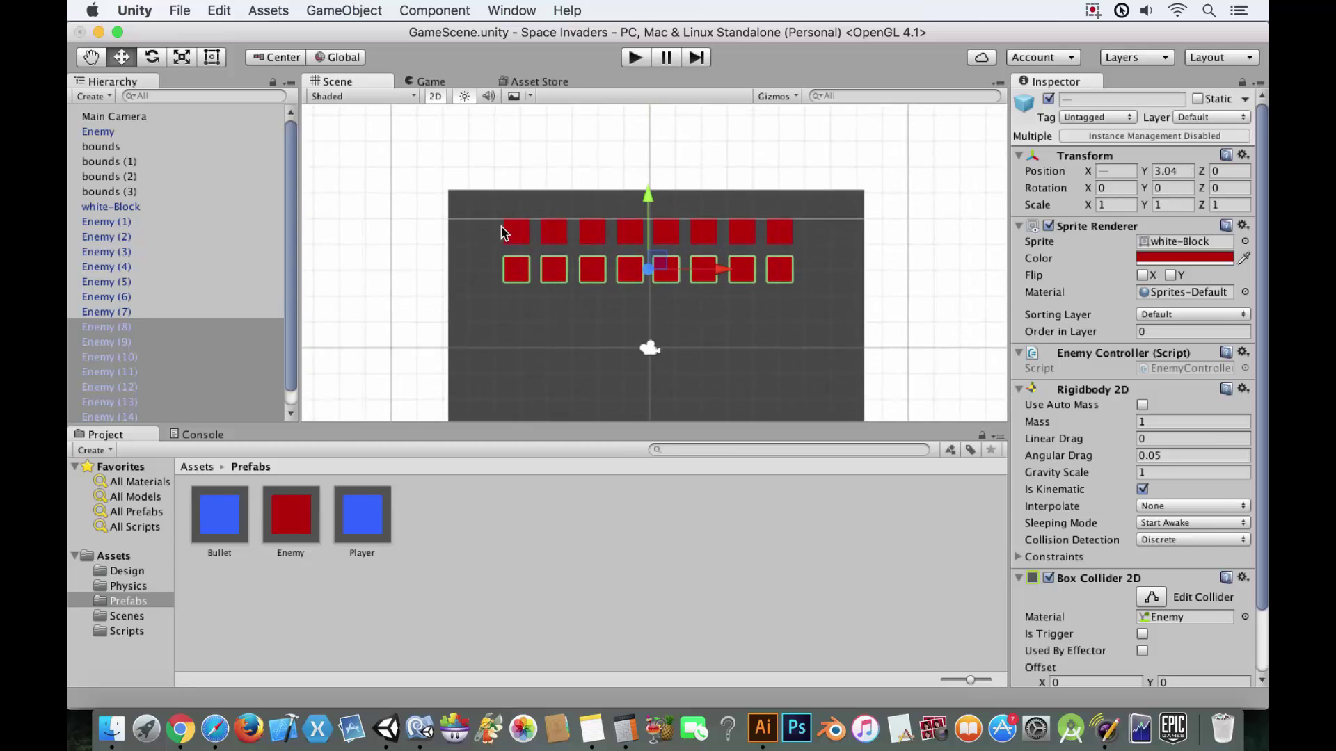
left_click_drag(491, 201, 800, 330)
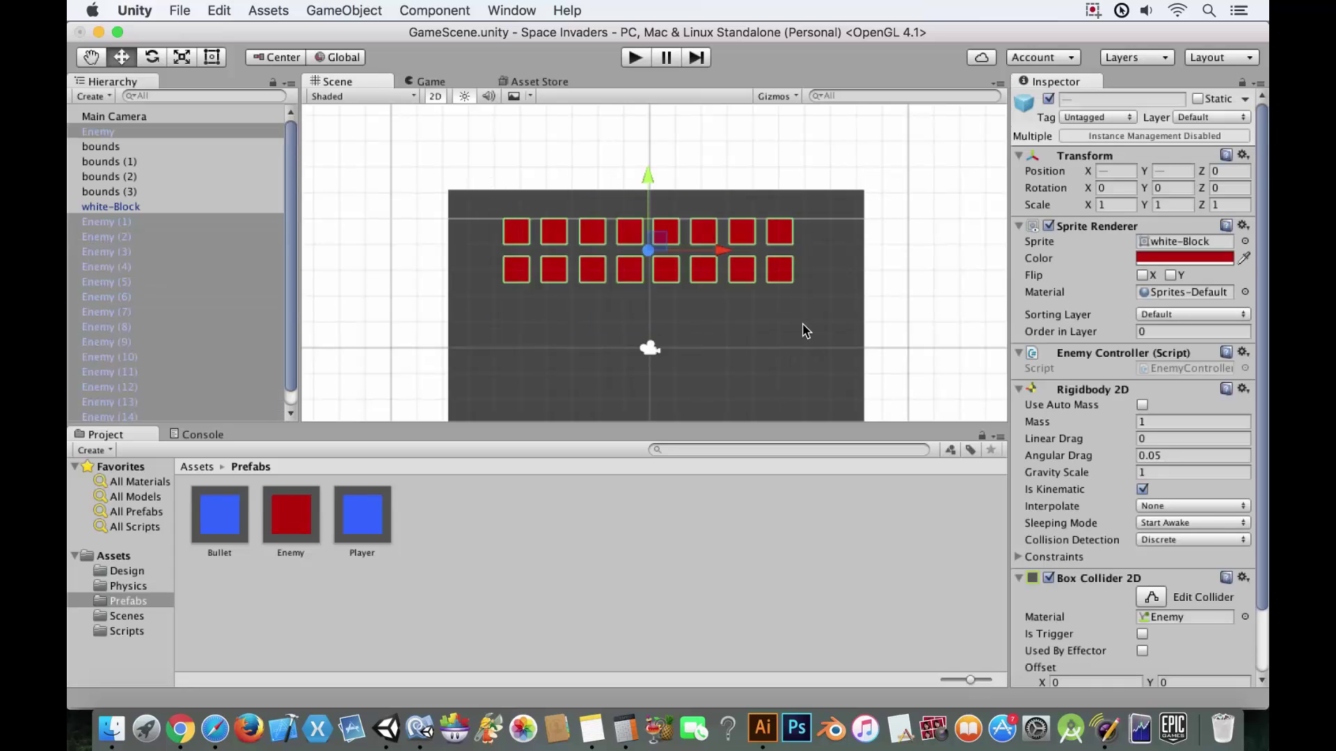
key("super+d")
left_click_drag(650, 174, 644, 252)
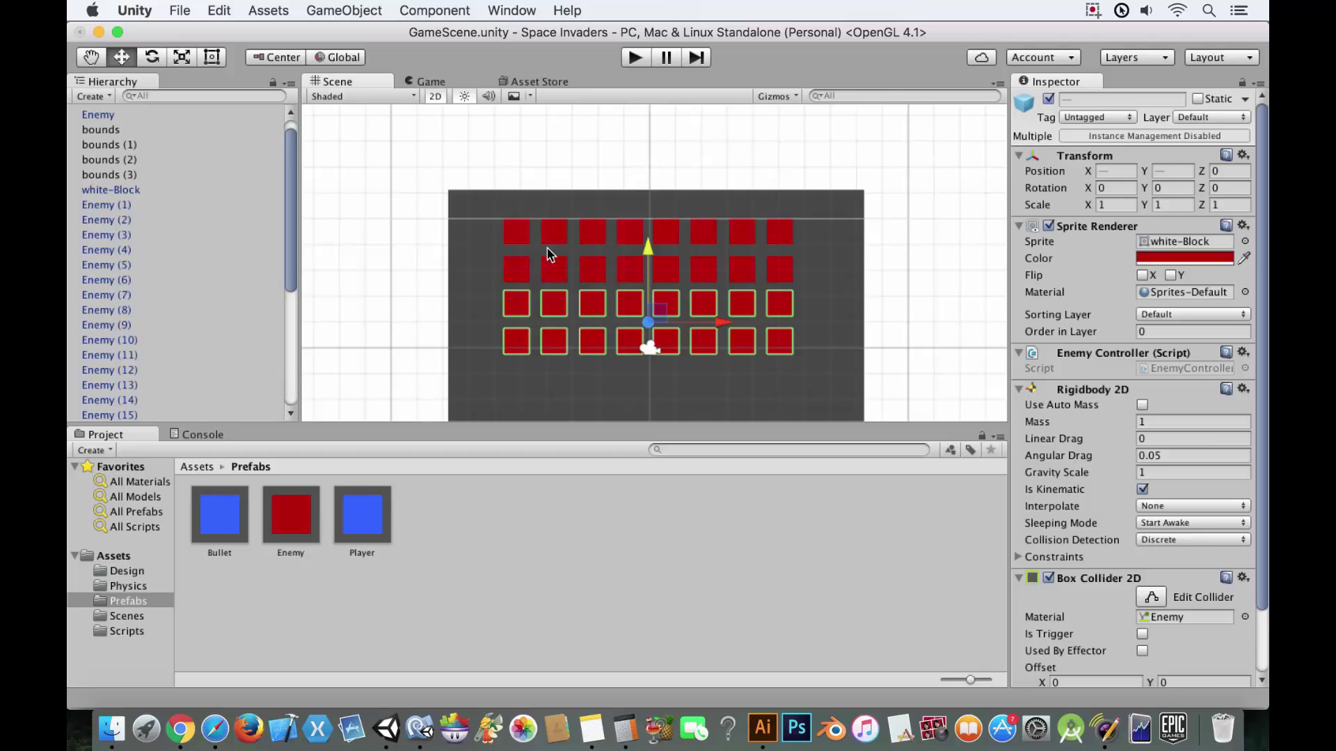
left_click(513, 216)
left_click_drag(512, 217, 726, 284, "shift")
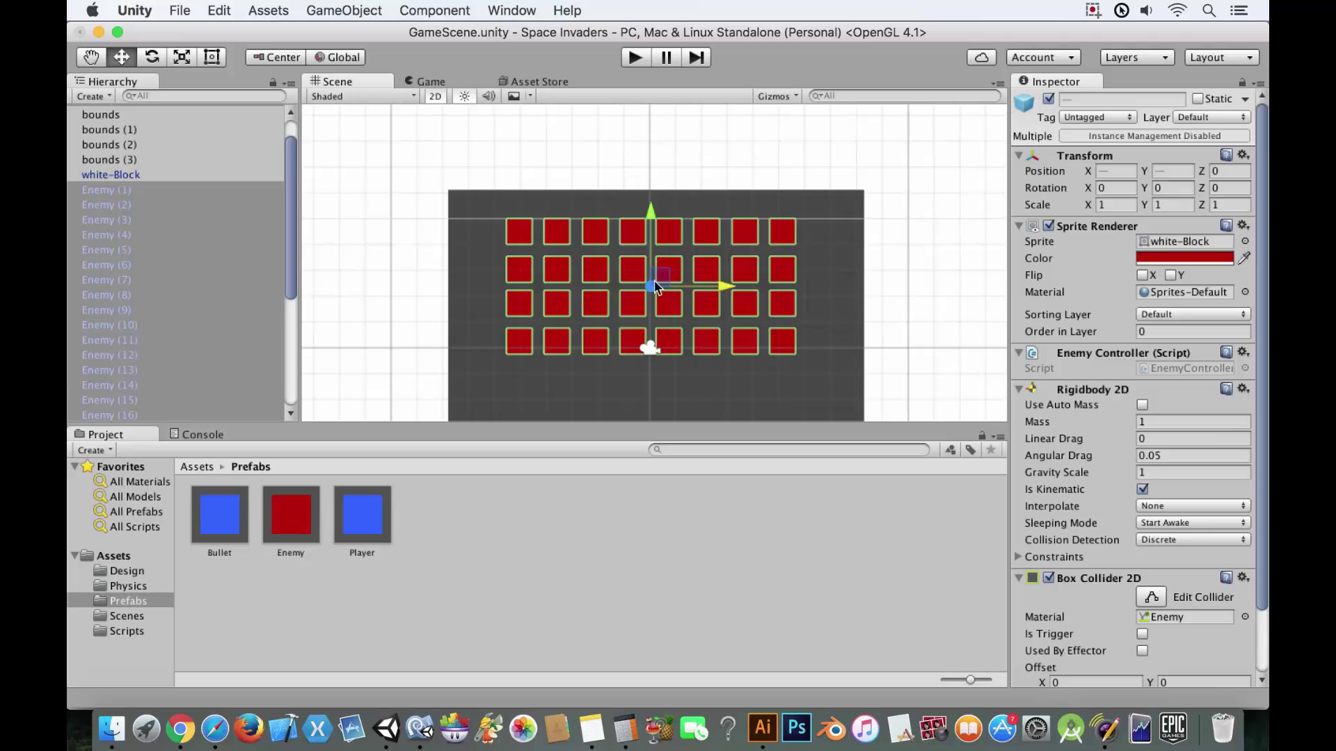
scroll(167, 202, "down", 5)
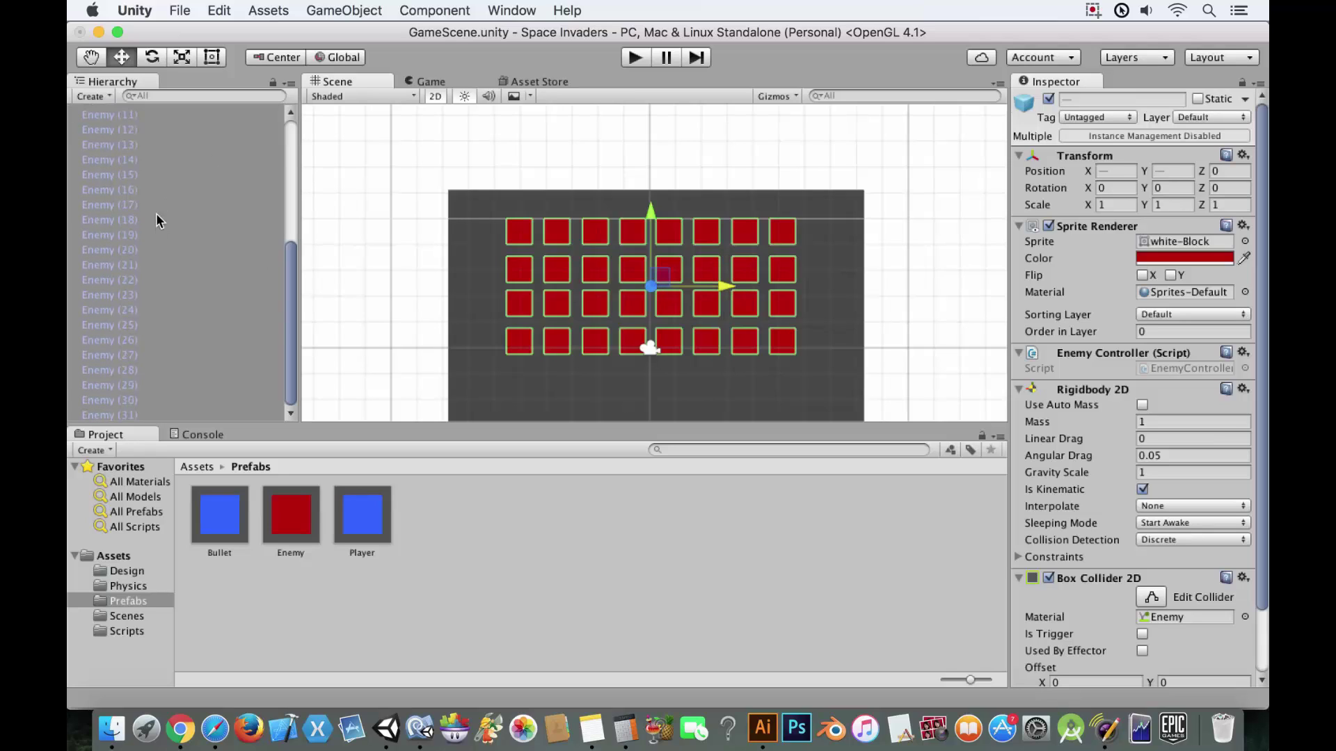
scroll(160, 221, "up", 5)
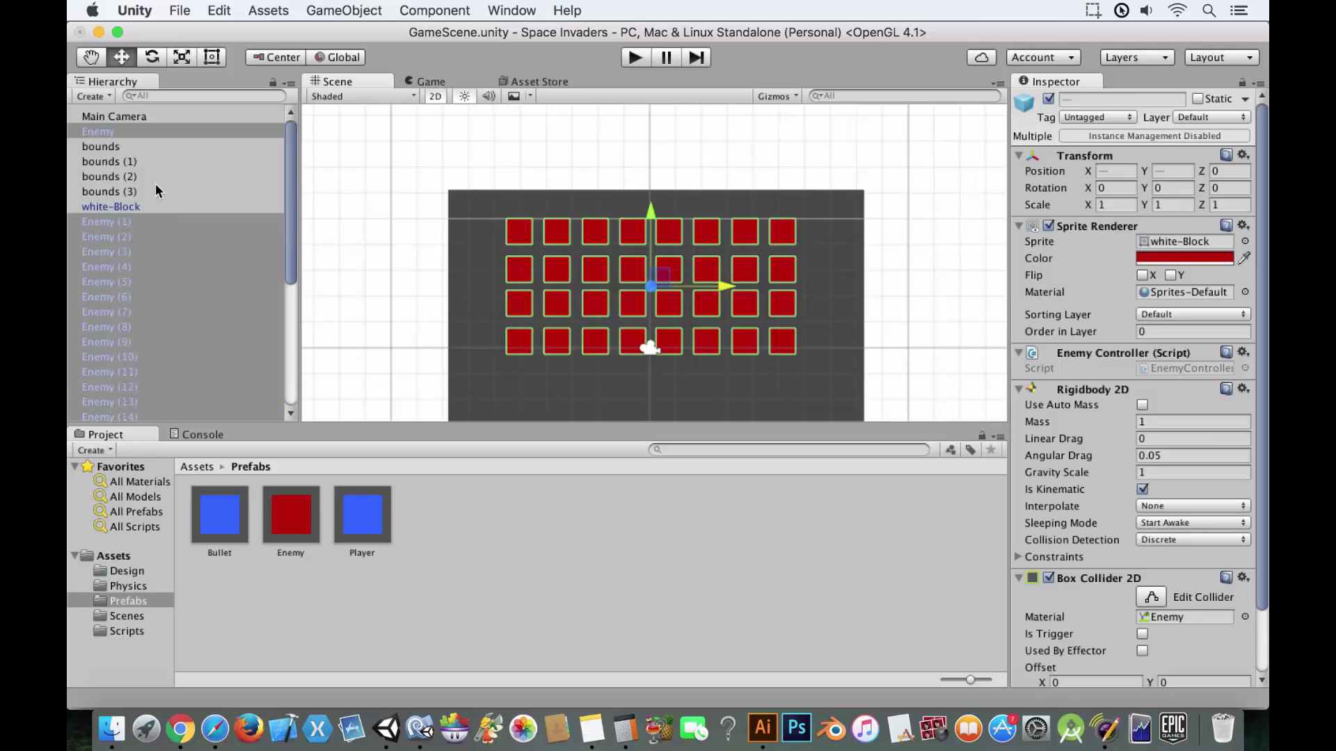
Step: Create an empty object under Enemy (1), then delete the misplaced object
left_click(85, 221)
right_click(86, 222)
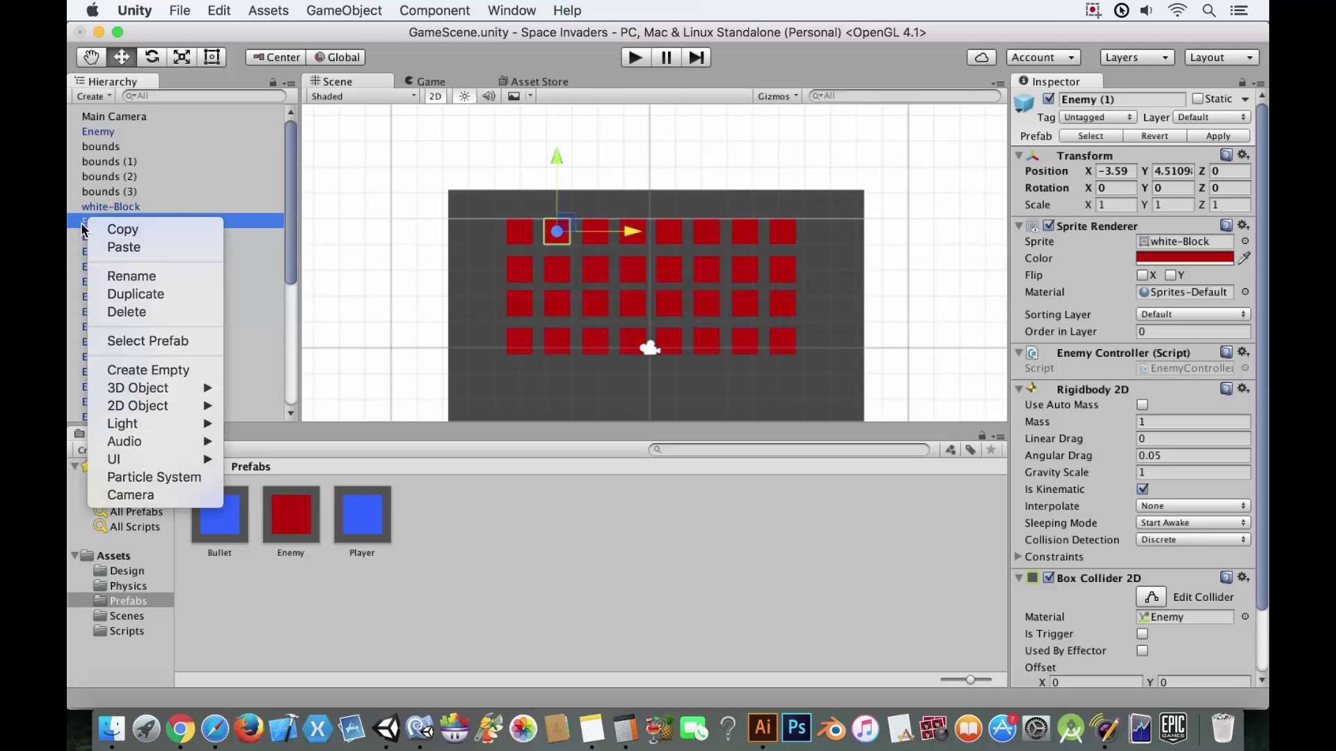
left_click(155, 369)
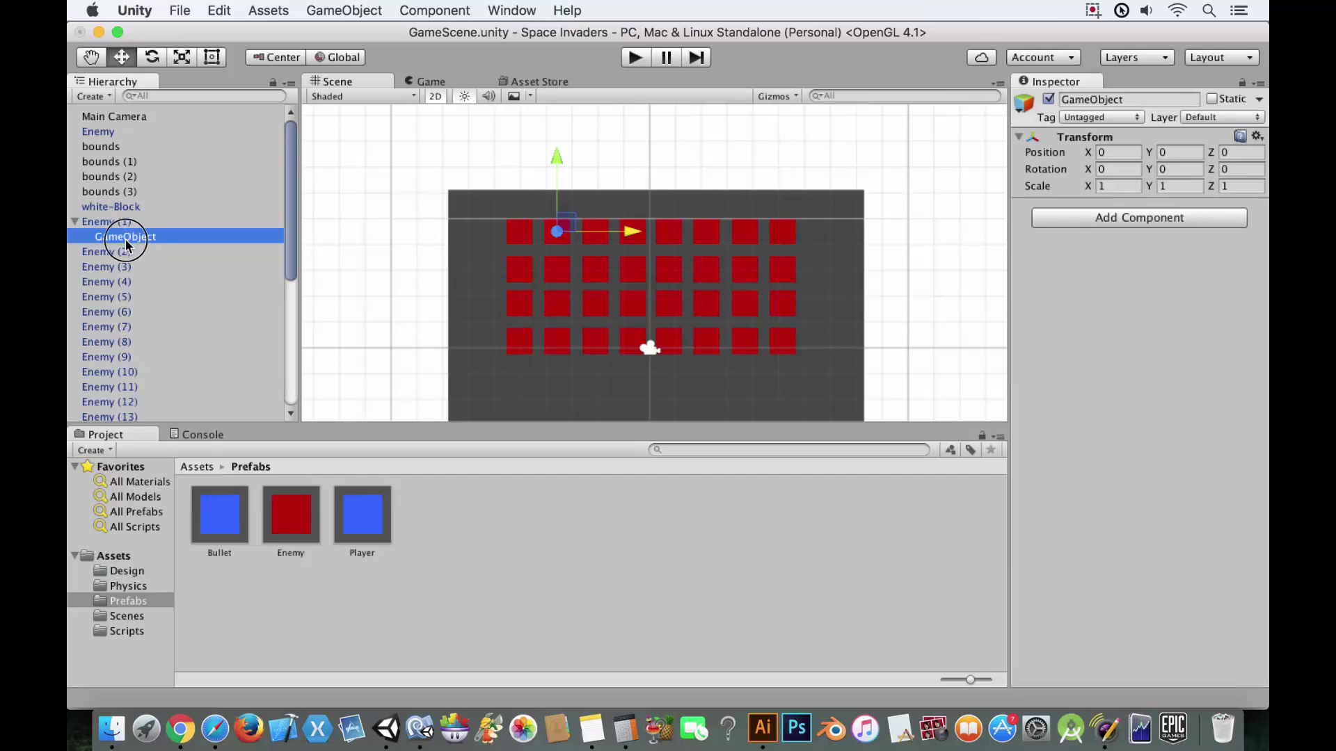
key("Down")
key("Up")
right_click(168, 237)
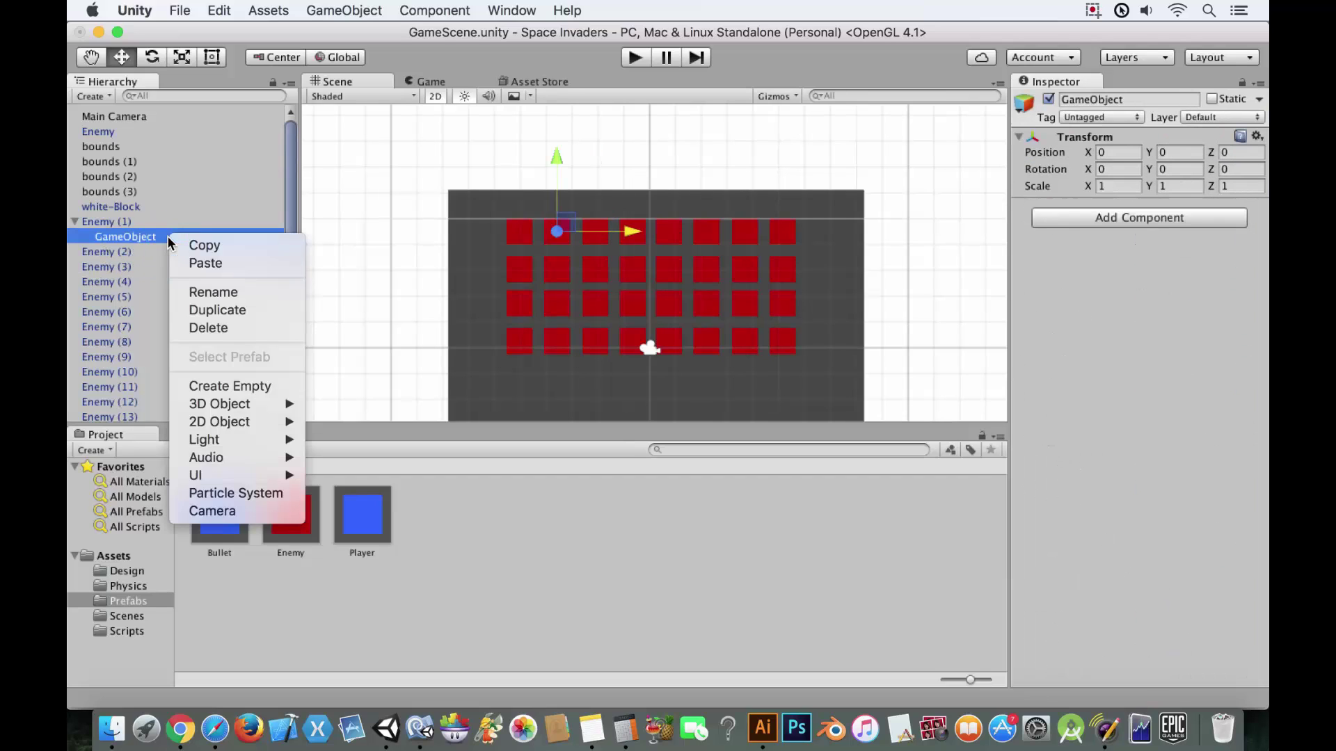
left_click(235, 329)
scroll(212, 322, "down", 10)
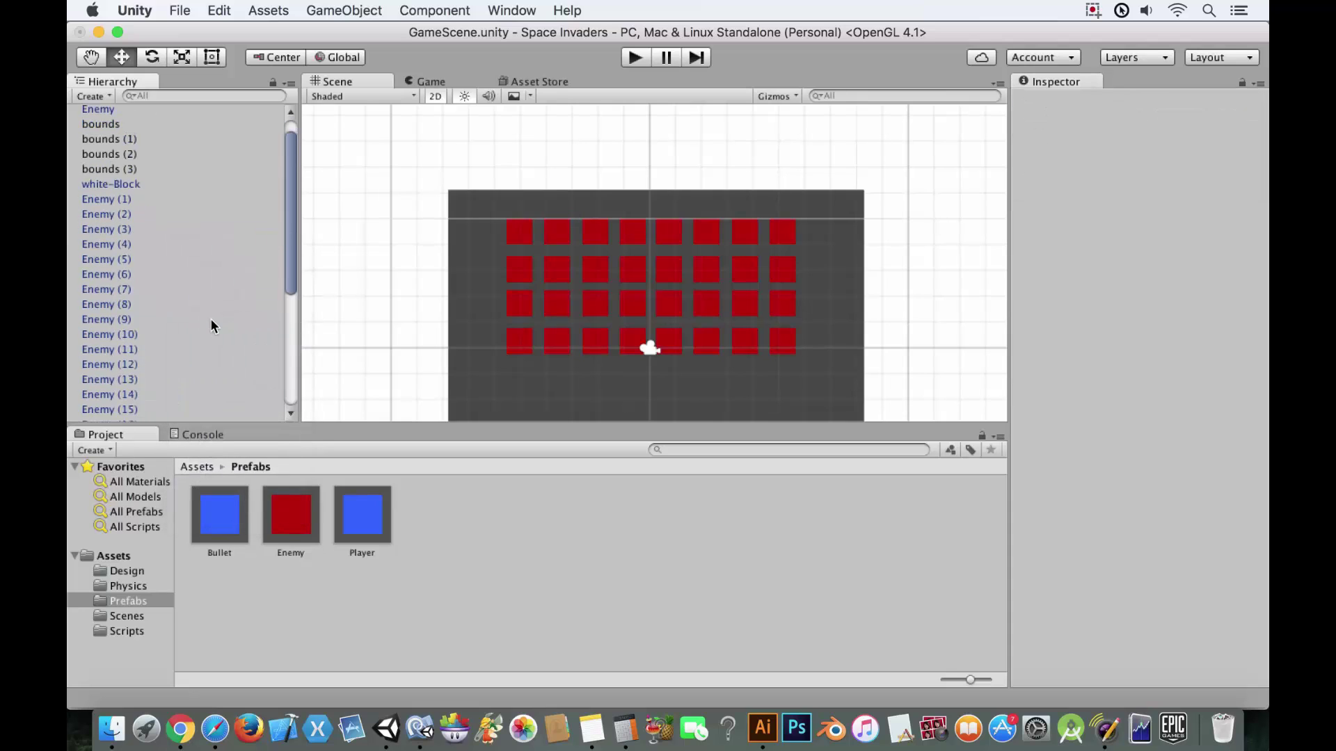
Step: Create a top-level empty object named 'Enemy Group' among the enemies
right_click(266, 415)
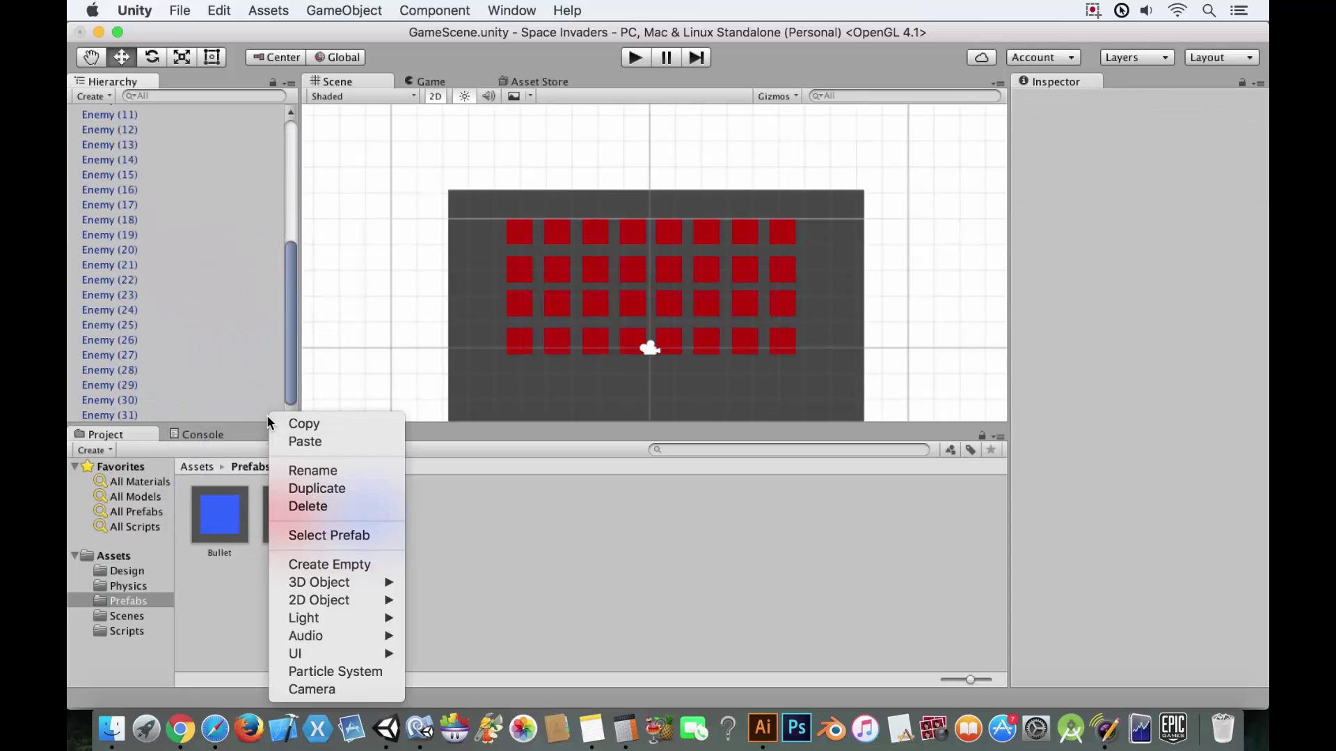
left_click(359, 567)
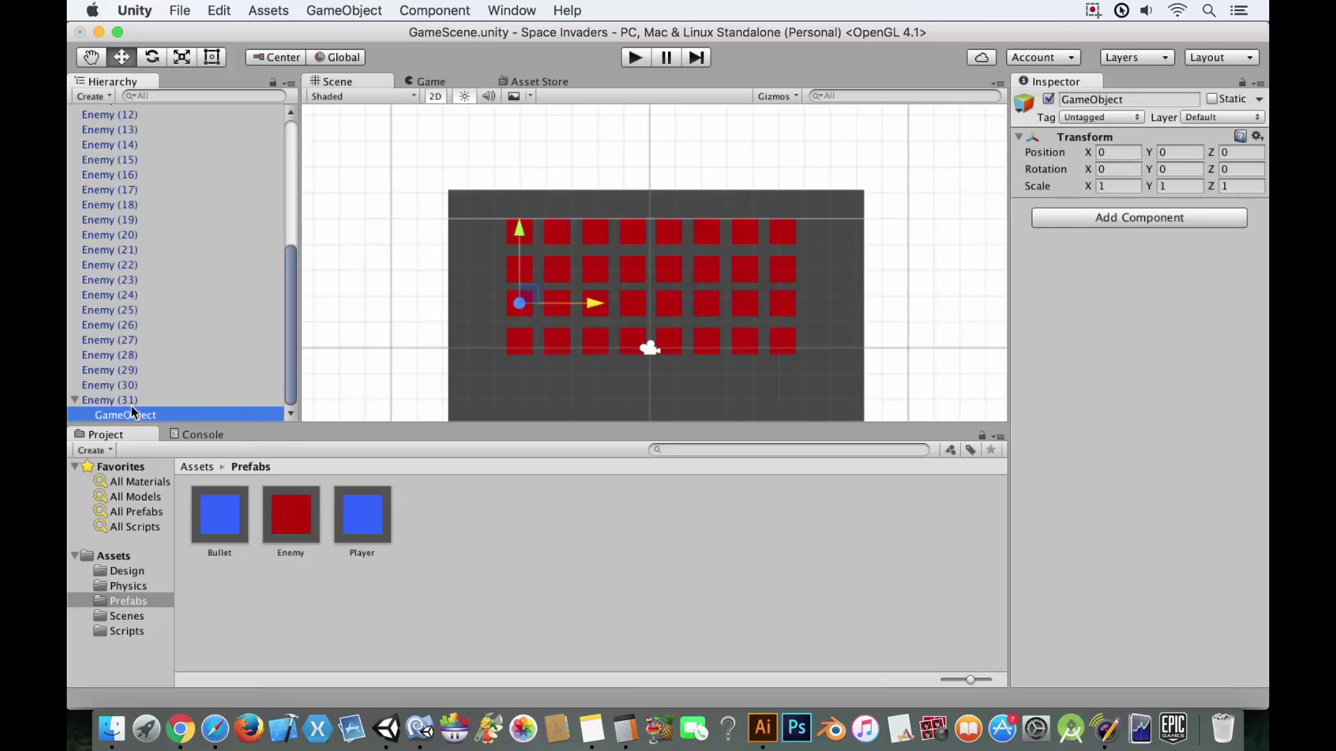
left_click_drag(131, 421, 96, 141)
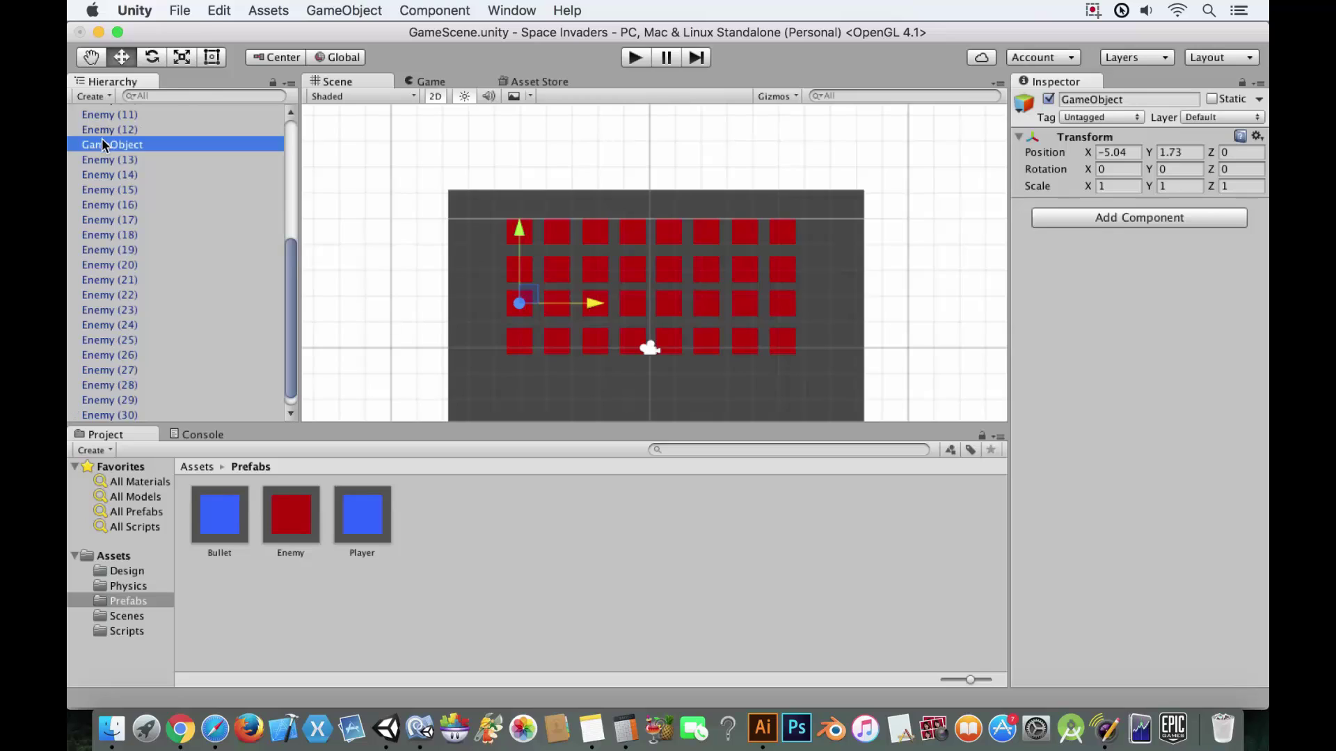
left_click(131, 144)
type("En")
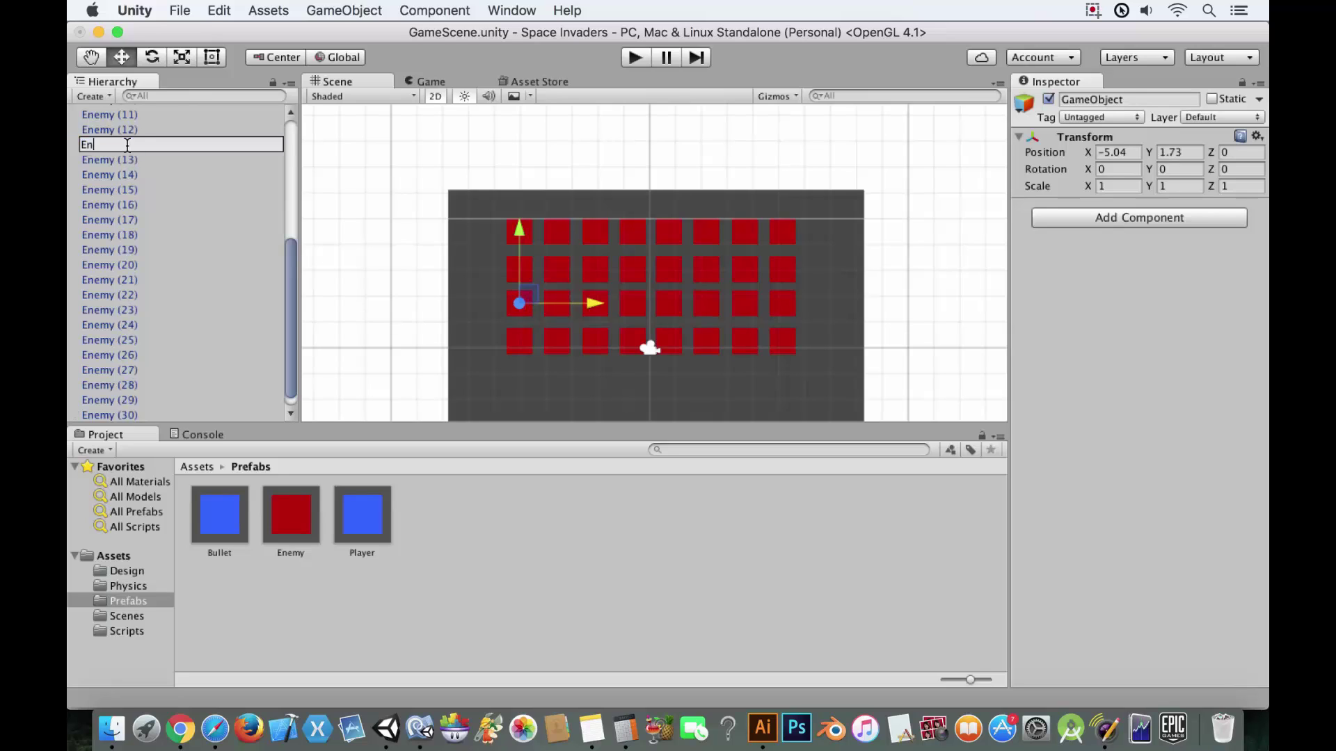
type("emy Group")
key("Return")
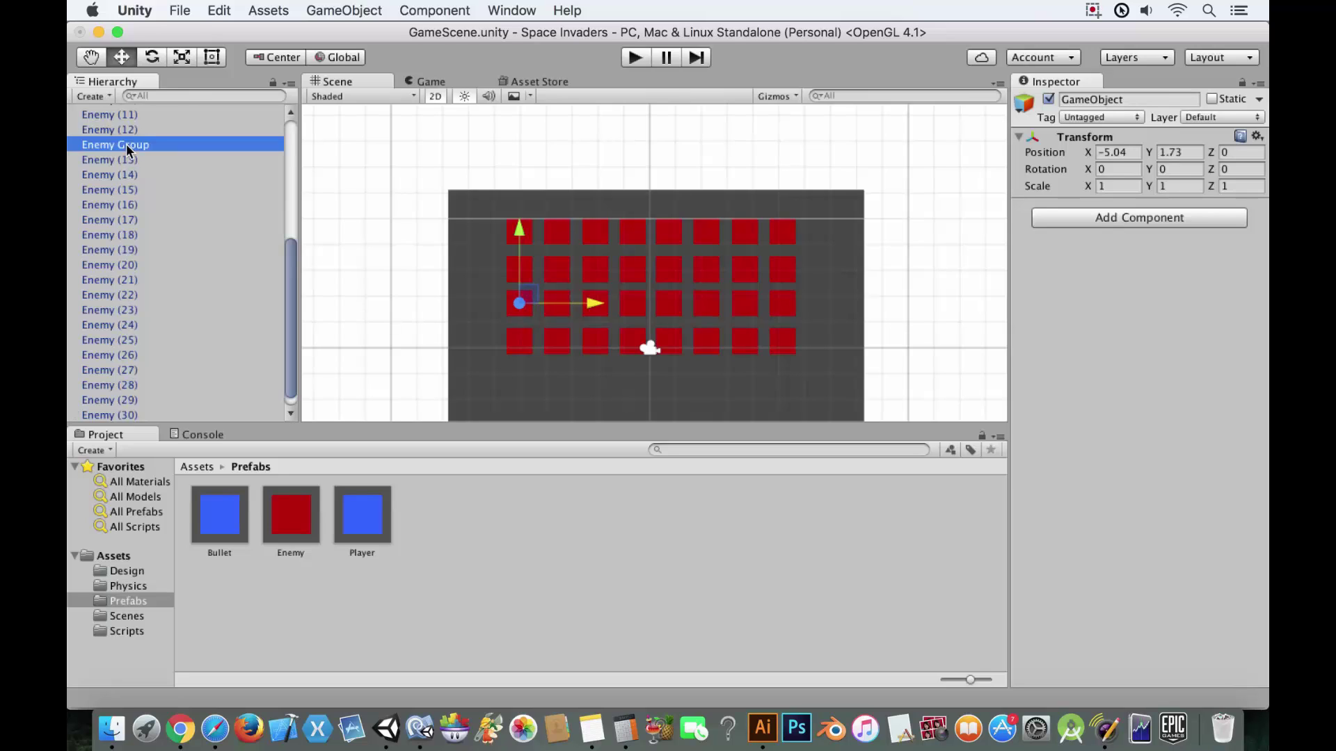
scroll(177, 115, "up", 6)
Step: Parent Enemy (1) through Enemy (31) under Enemy Group
left_click(140, 221)
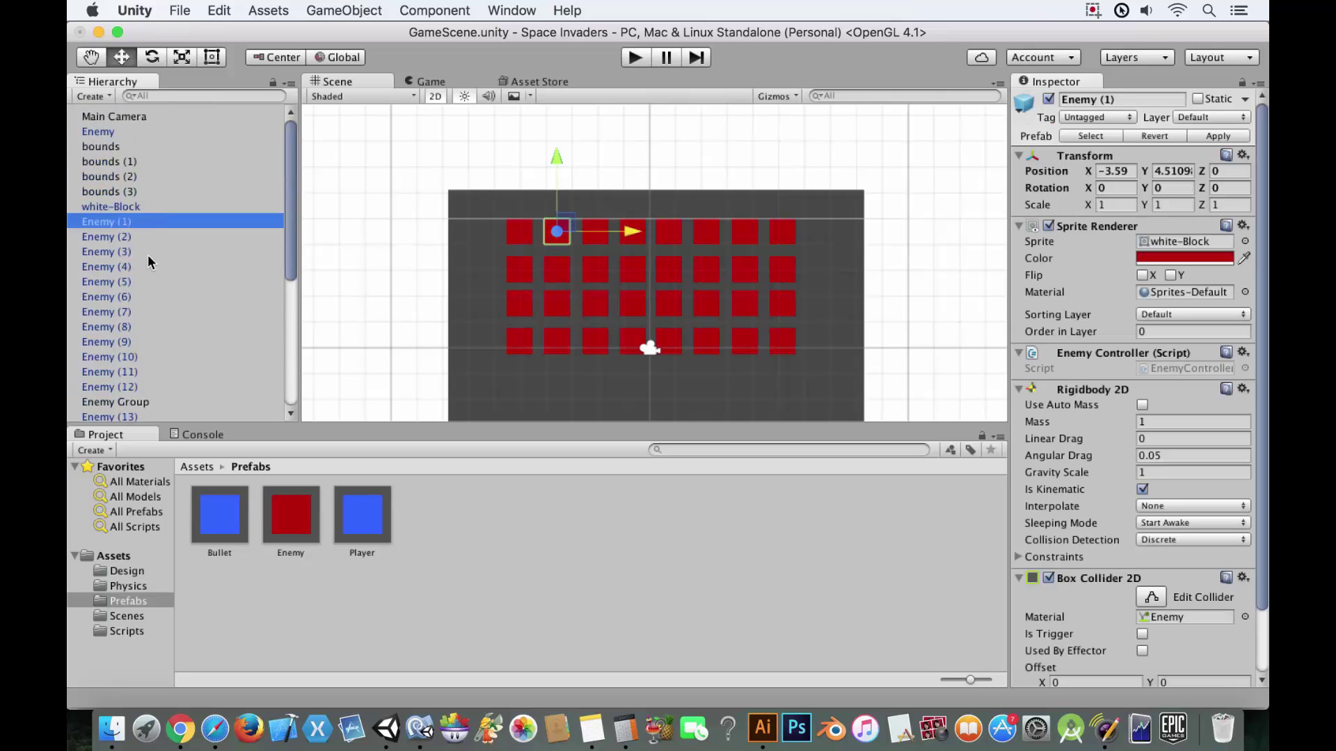
scroll(147, 258, "down", 5)
left_click(131, 240, "shift")
left_click_drag(130, 240, 138, 257)
left_click(133, 270)
scroll(134, 270, "down", 4)
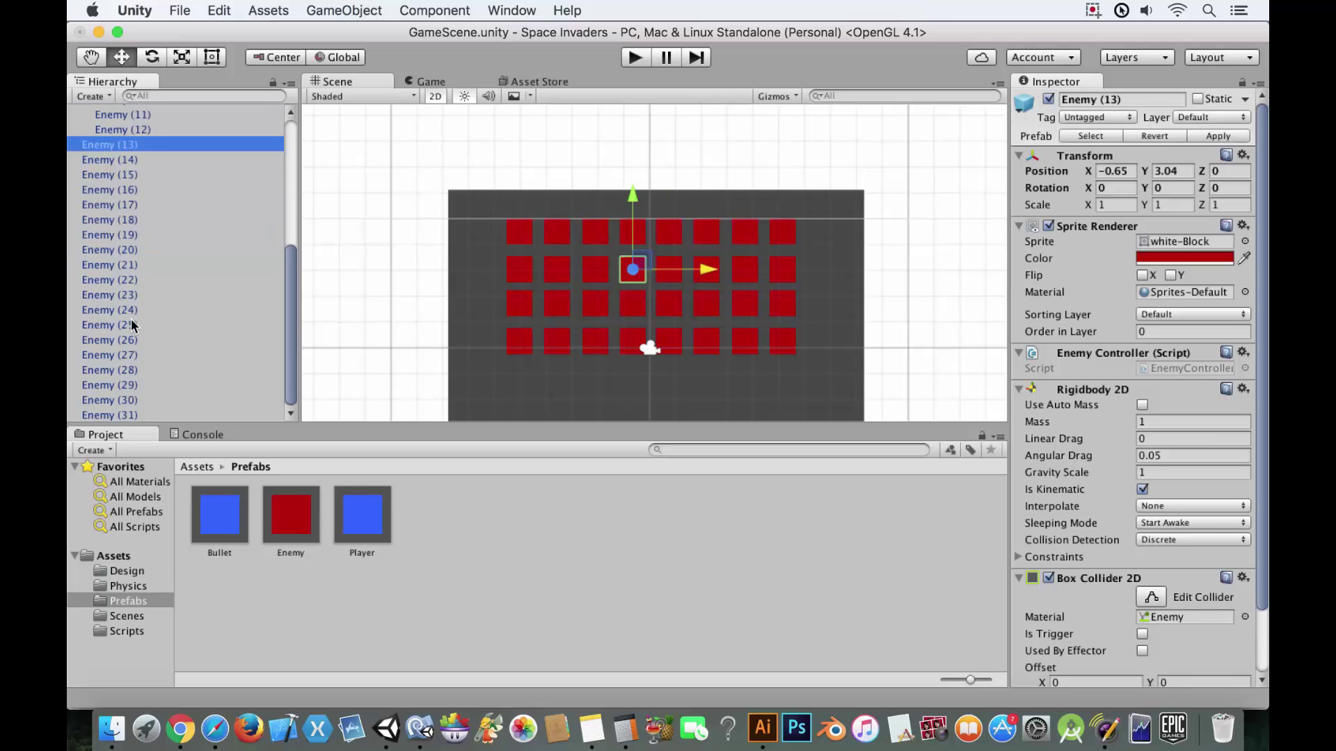
left_click(127, 414, "shift")
scroll(126, 387, "up", 6)
scroll(128, 382, "down", 2)
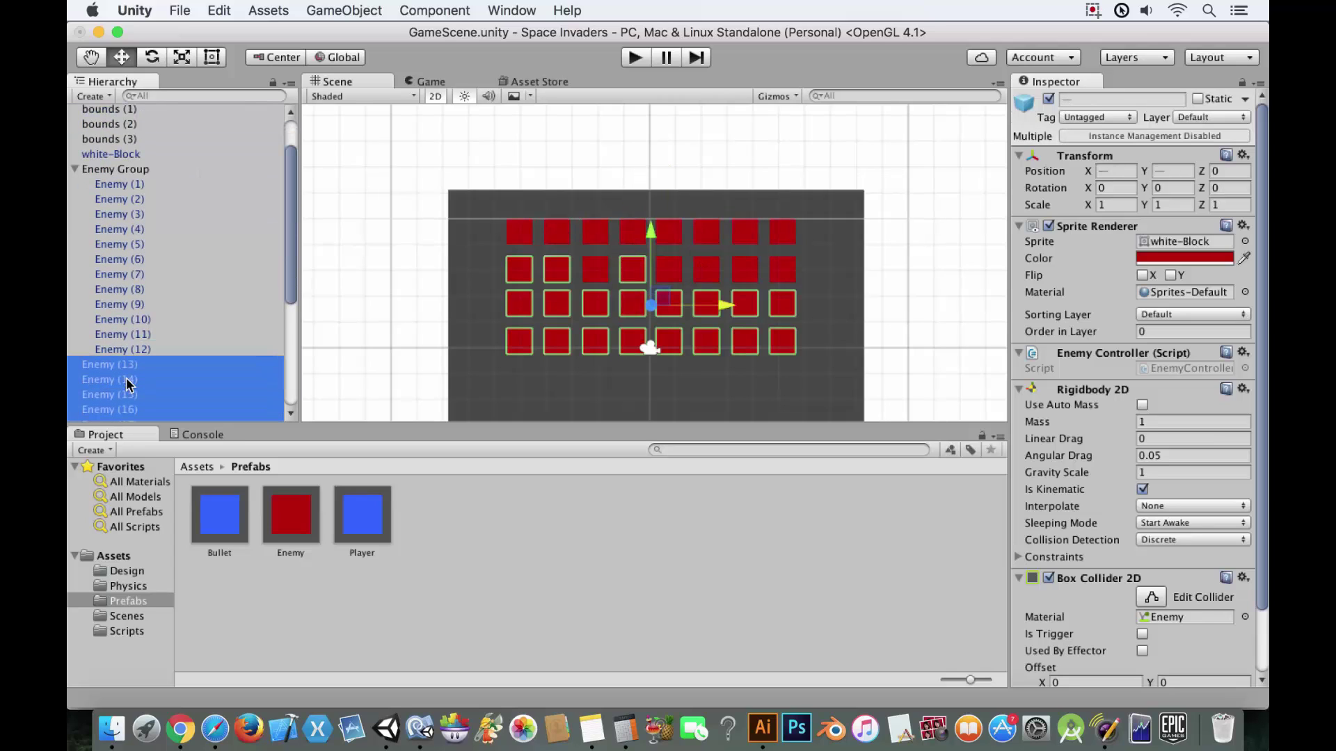
left_click_drag(129, 384, 148, 171)
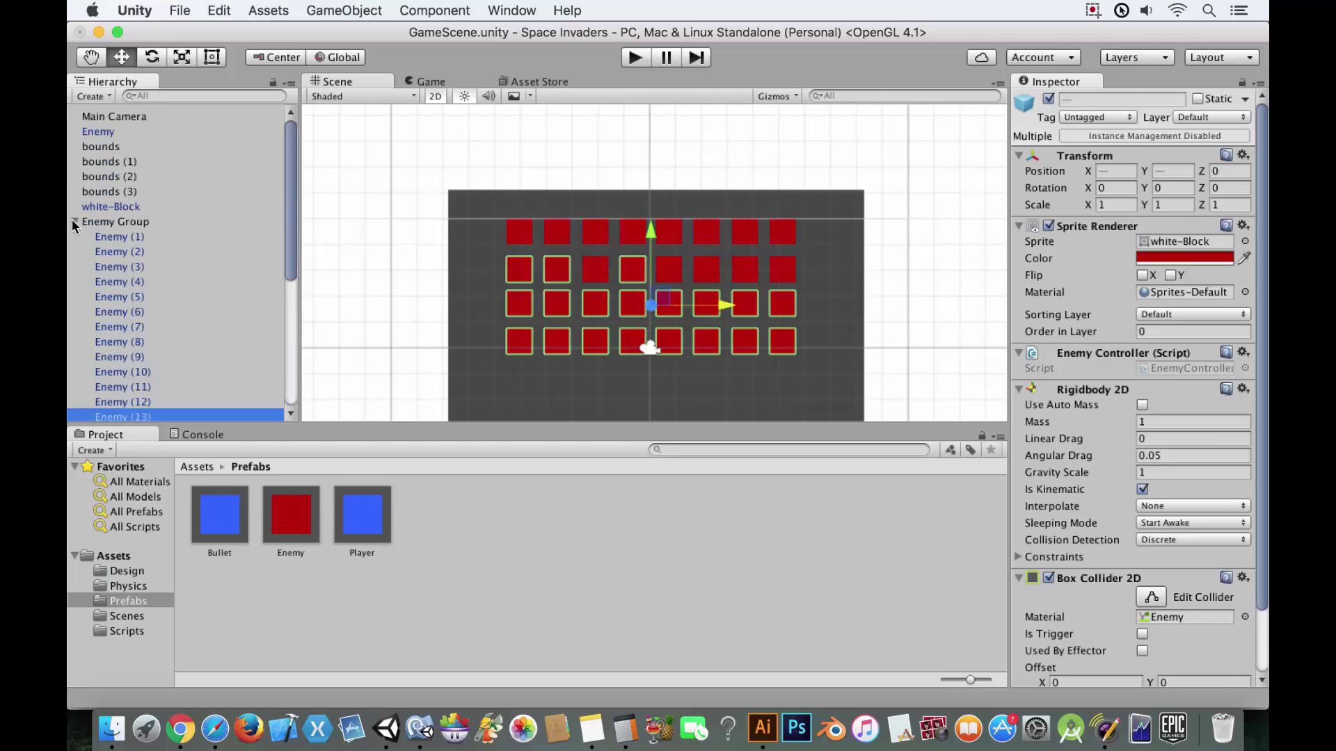
Step: Undo the accidental grid shift and move the loose Enemy into Enemy Group
left_click(74, 221)
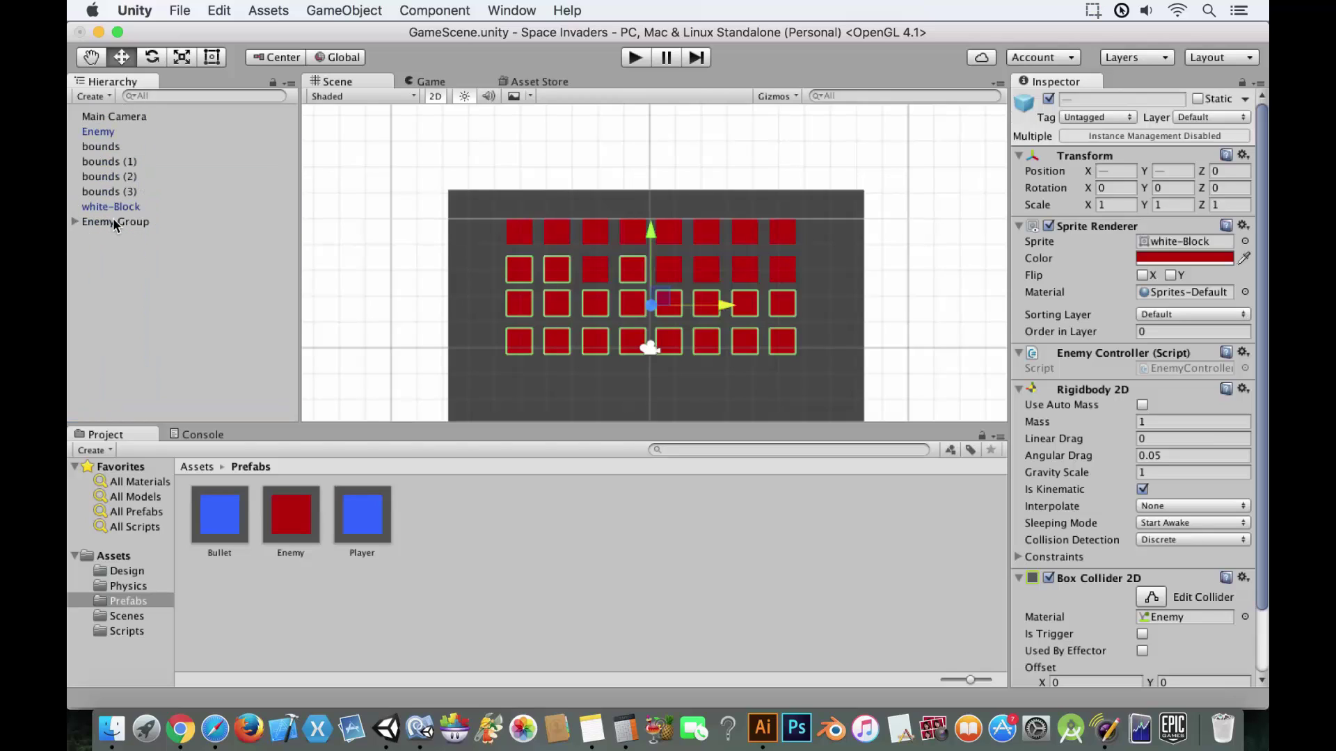
left_click(179, 222)
mouse_move(679, 285)
left_mouse_down()
mouse_move(707, 285)
mouse_move(651, 285)
mouse_move(665, 285)
left_mouse_up()
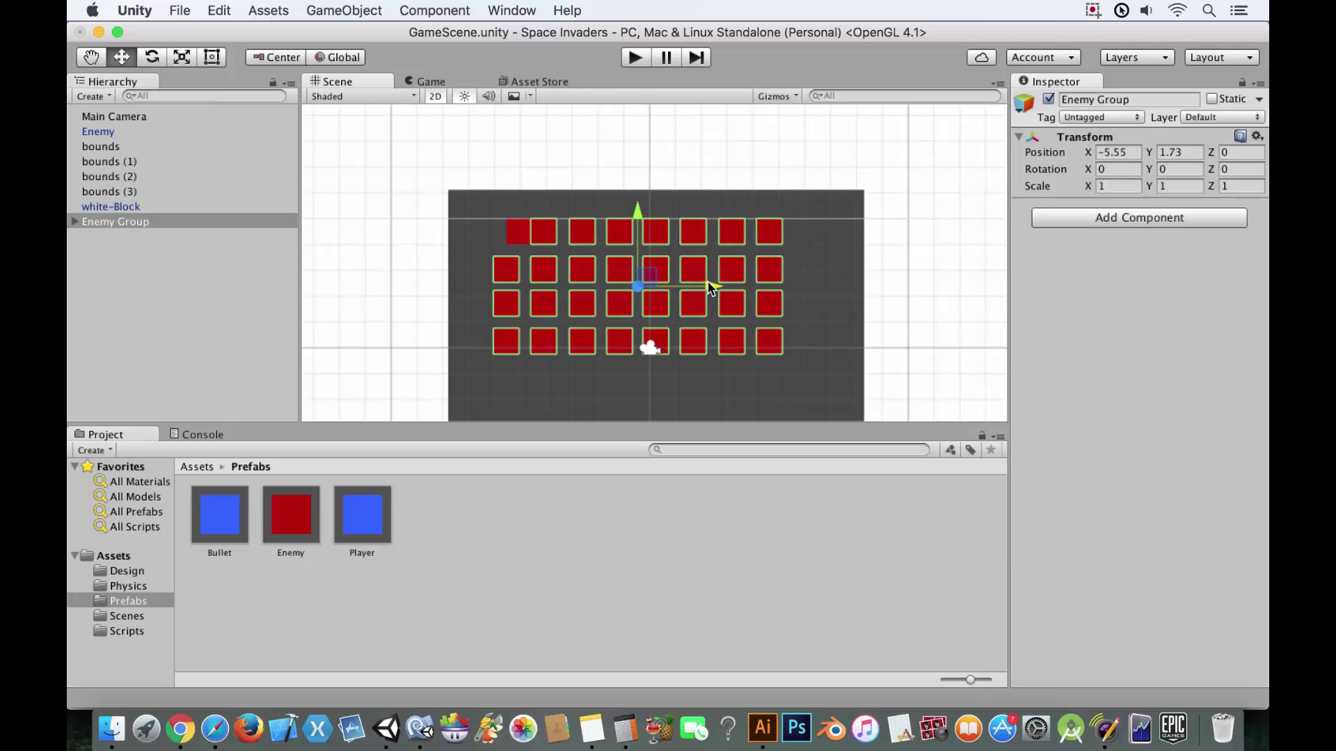
key("super+z")
left_click(524, 237)
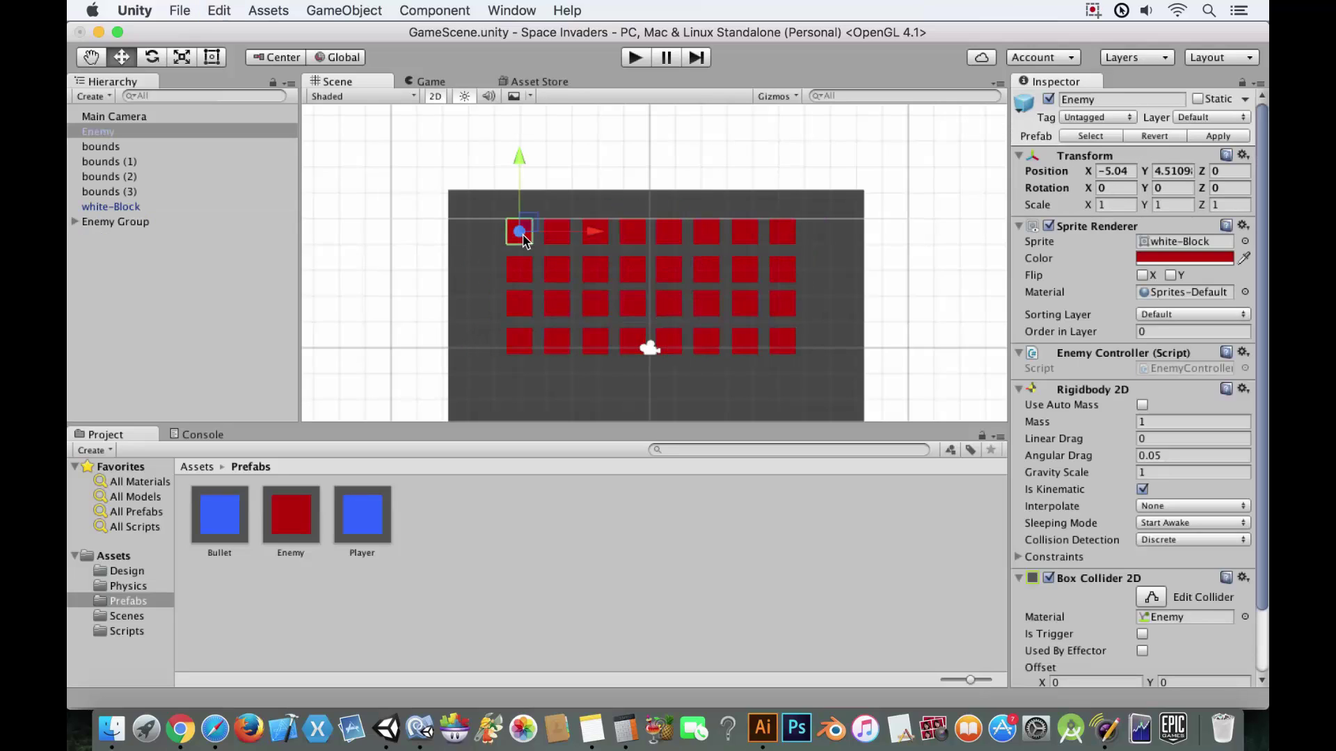
left_click_drag(108, 133, 106, 218)
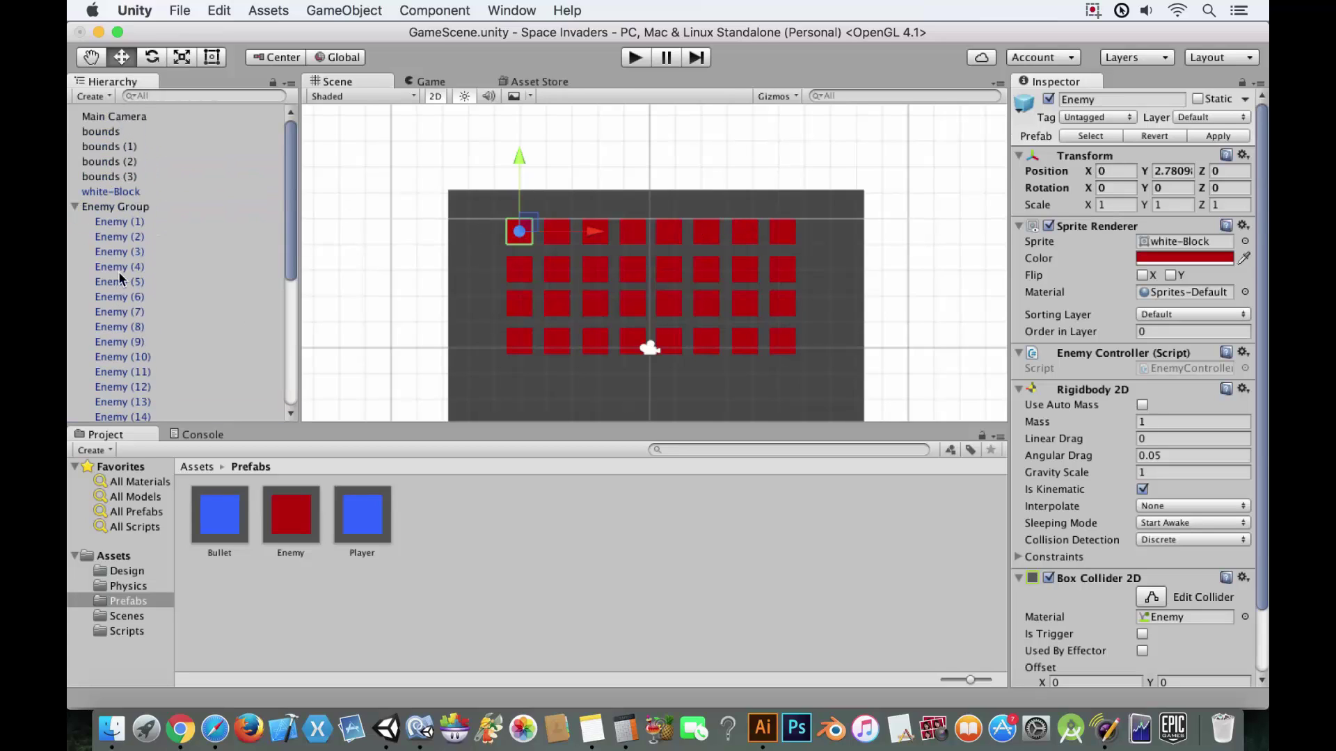
left_click(73, 206)
left_click(113, 207)
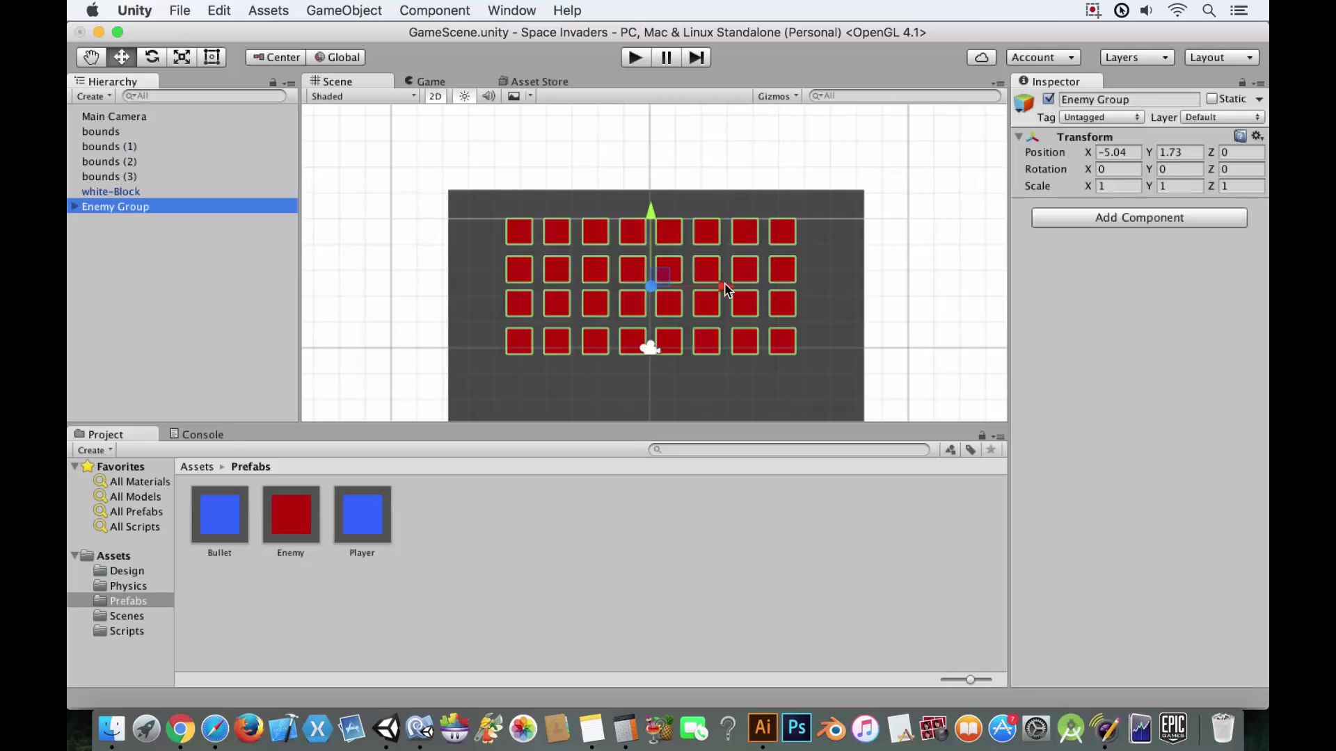
mouse_move(726, 291)
left_mouse_down()
mouse_move(764, 290)
mouse_move(724, 290)
left_mouse_up()
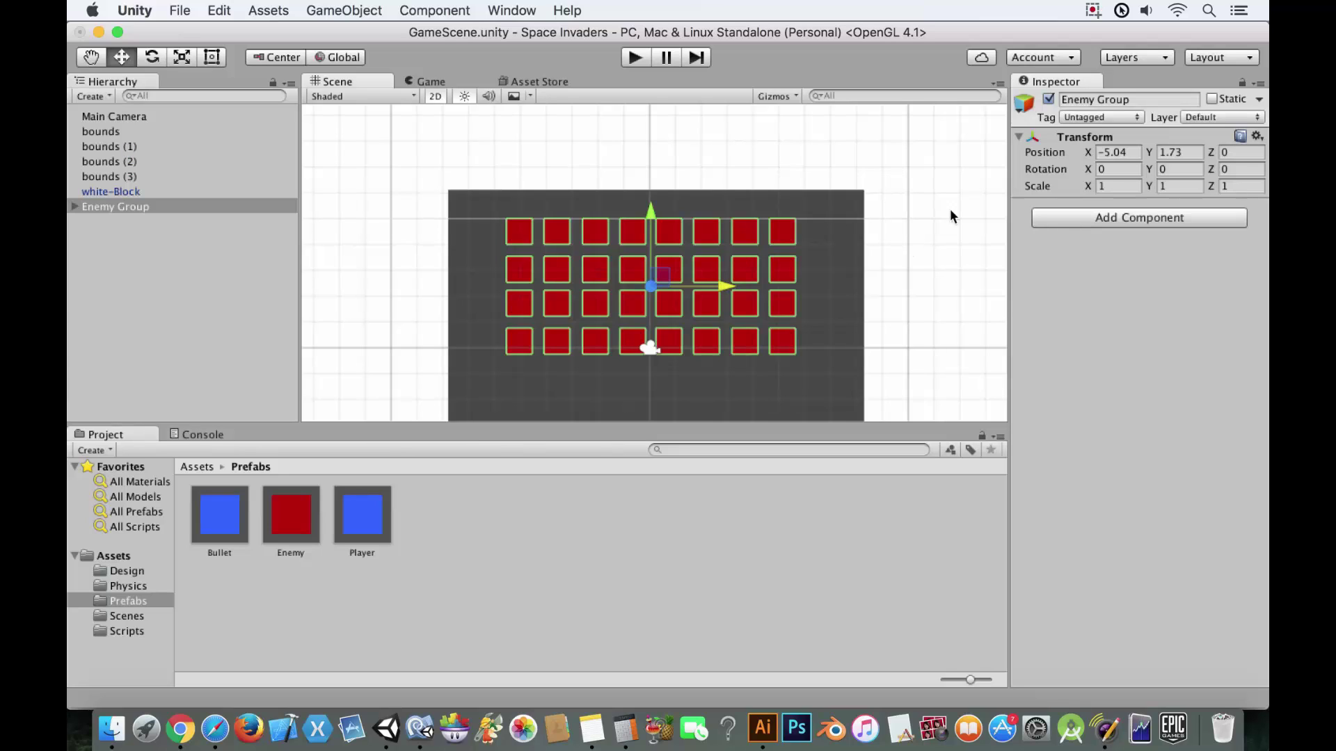
Step: Attach the Enemy Group Controller script to Enemy Group and save the scene
left_click(1075, 223)
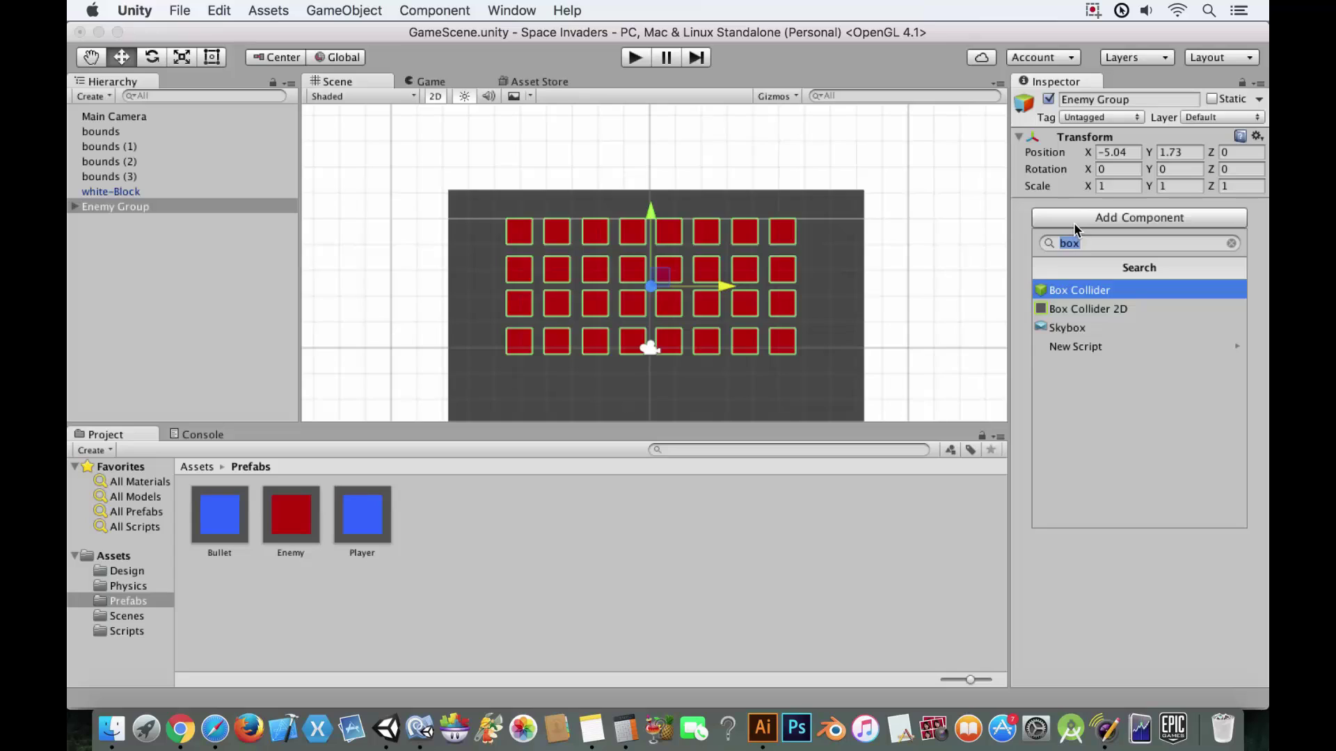
type("ene")
left_click(1113, 309)
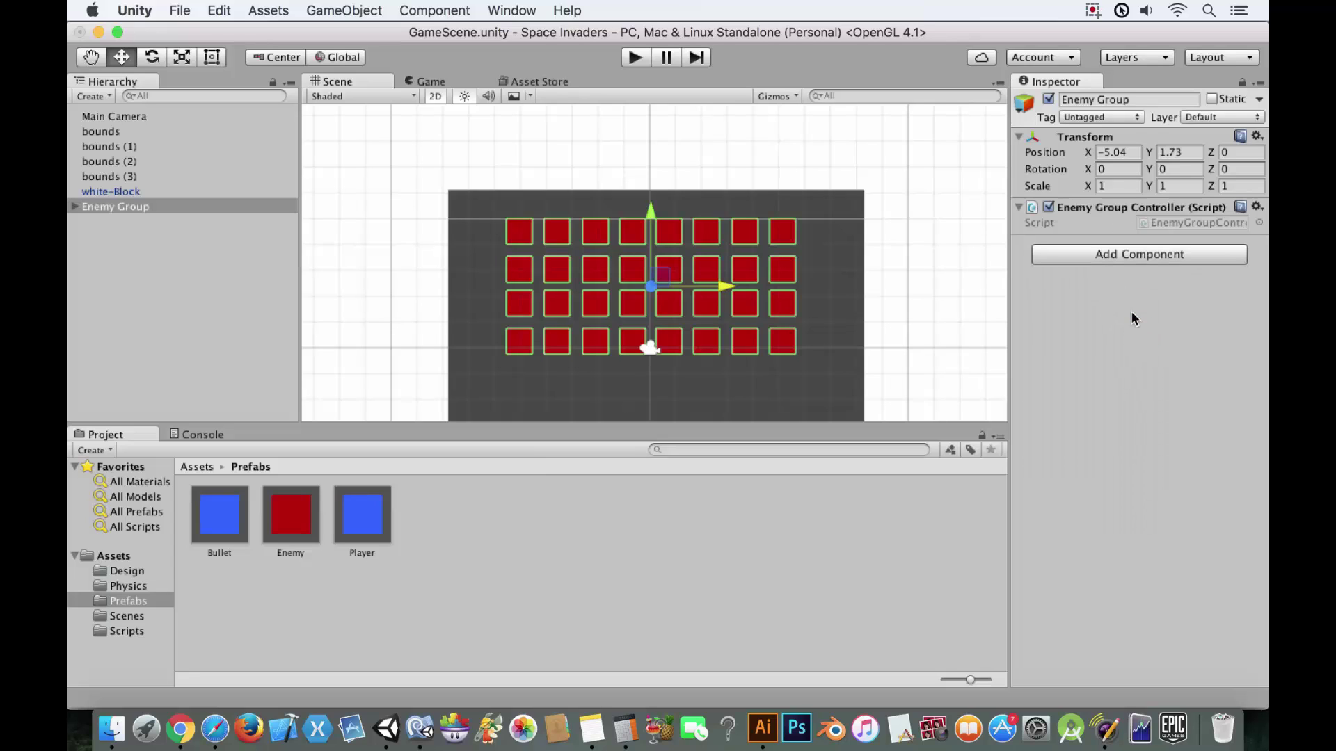
key("super+s")
Step: Create an empty root-level object named 'Canvas'
right_click(124, 232)
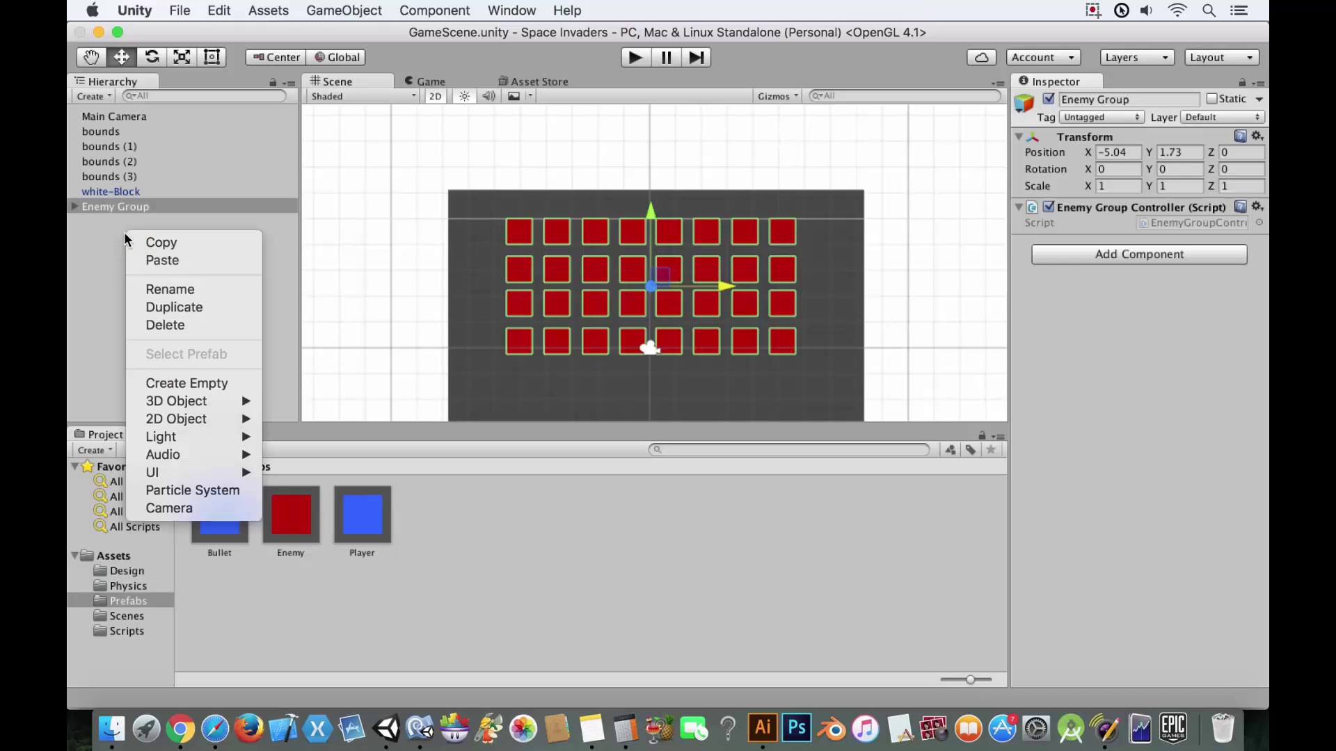
left_click(221, 385)
scroll(191, 269, "up", 10)
scroll(191, 268, "down", 10)
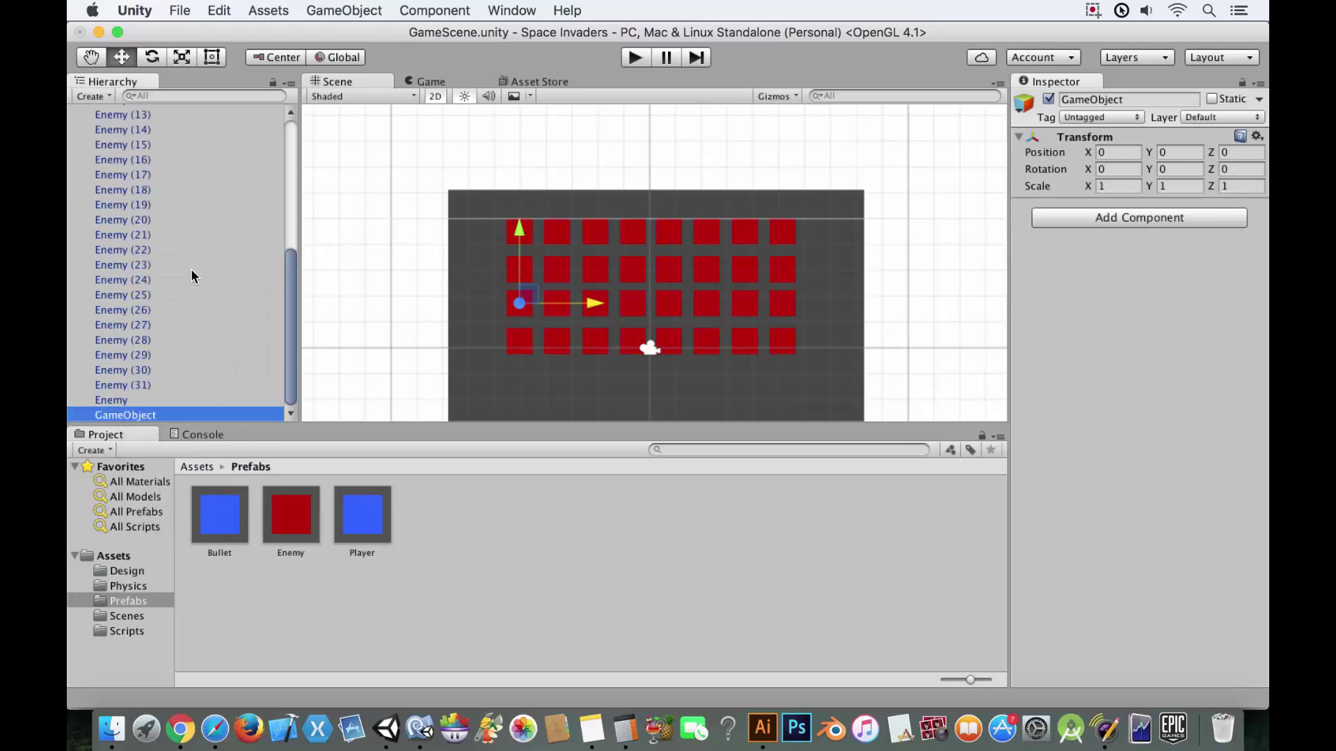
left_click_drag(158, 421, 137, 234)
left_click(74, 222)
key("Return")
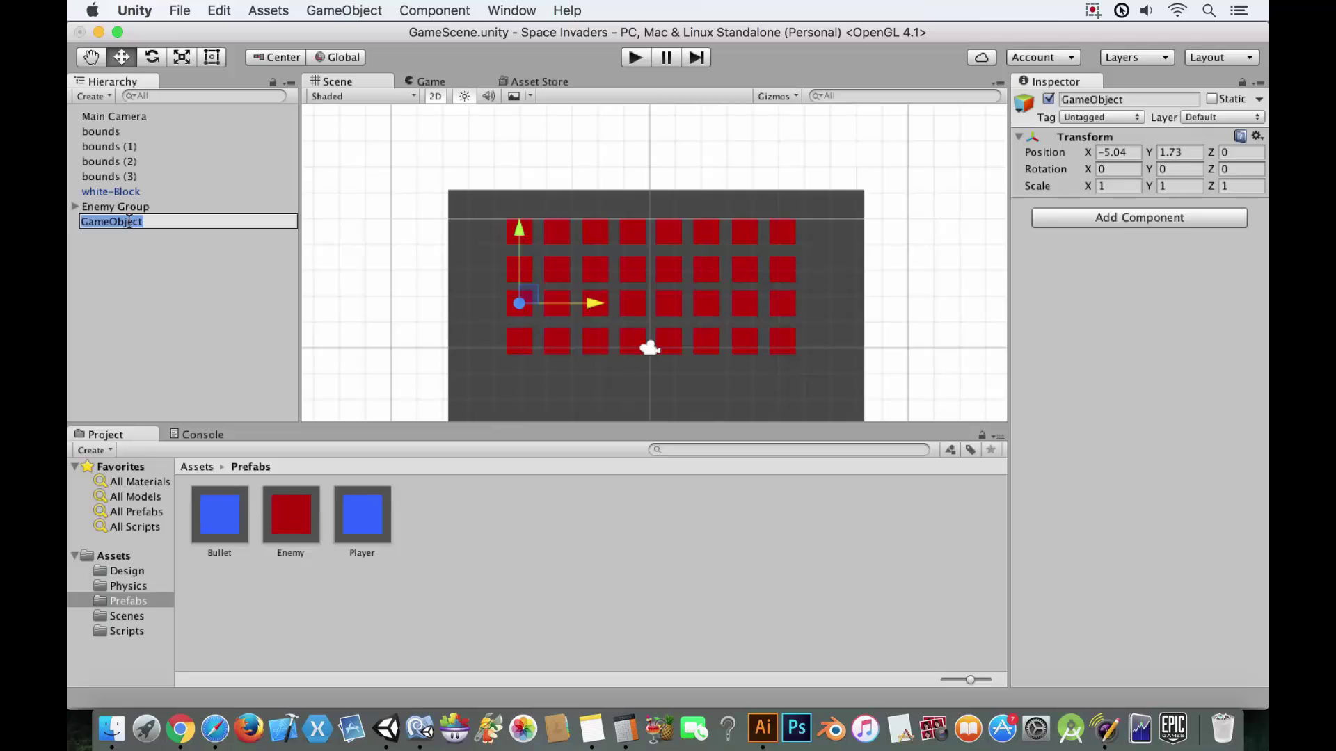
type("Canvas")
key("Return")
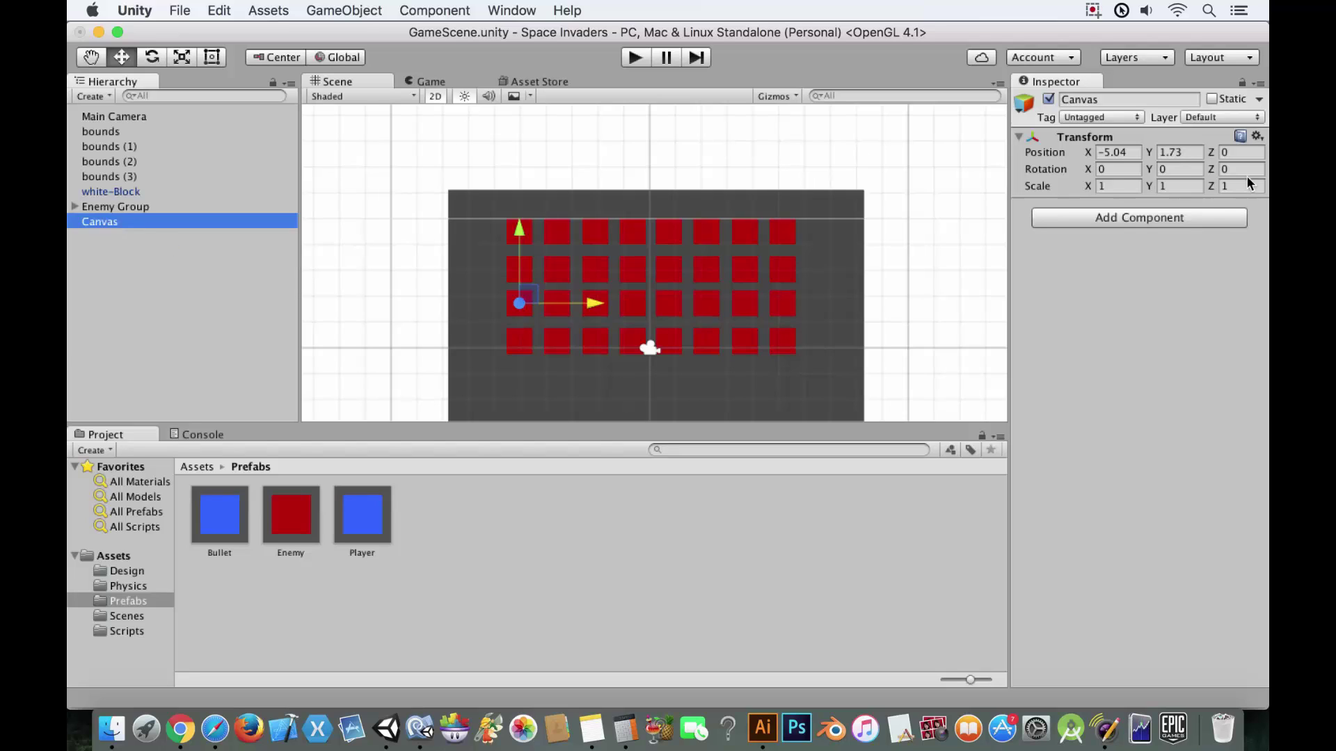
Step: Add Canvas (Screen Space - Overlay), Canvas Scaler and Graphic Raycaster components to Canvas
left_click(1127, 218)
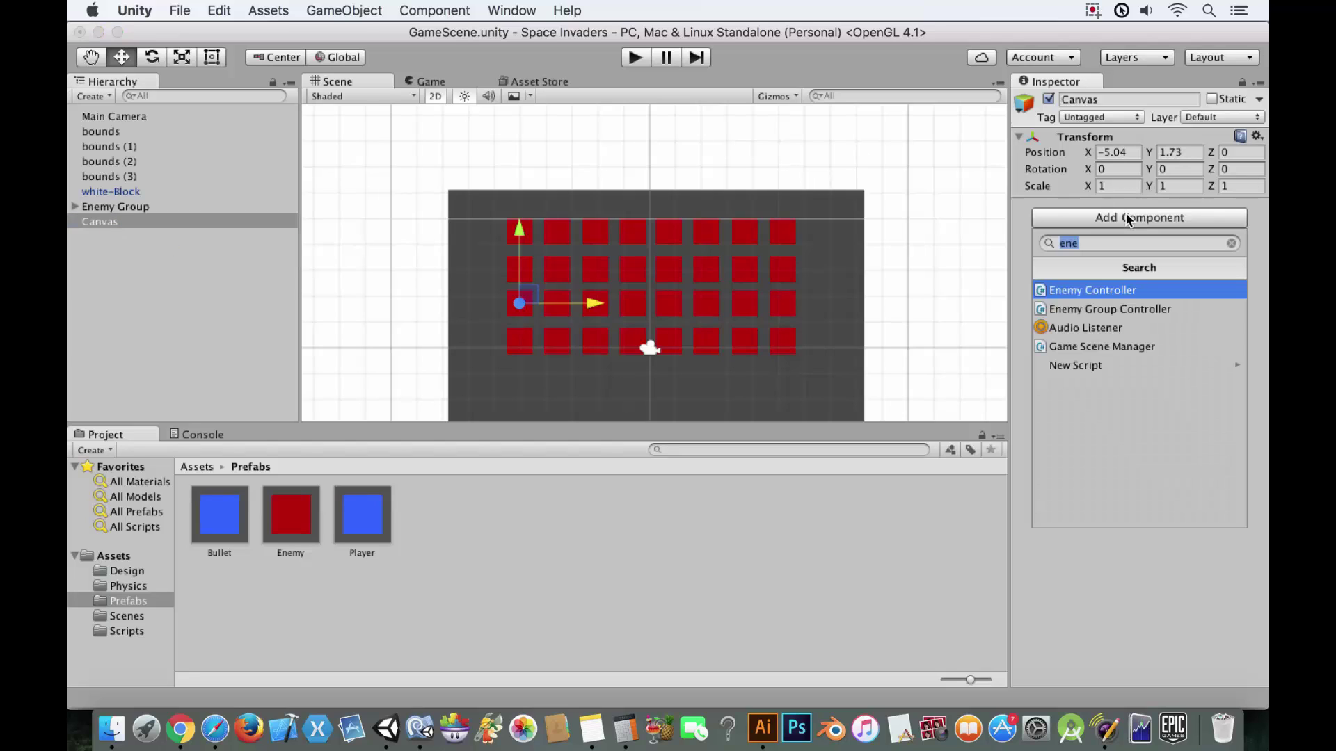
type("canv")
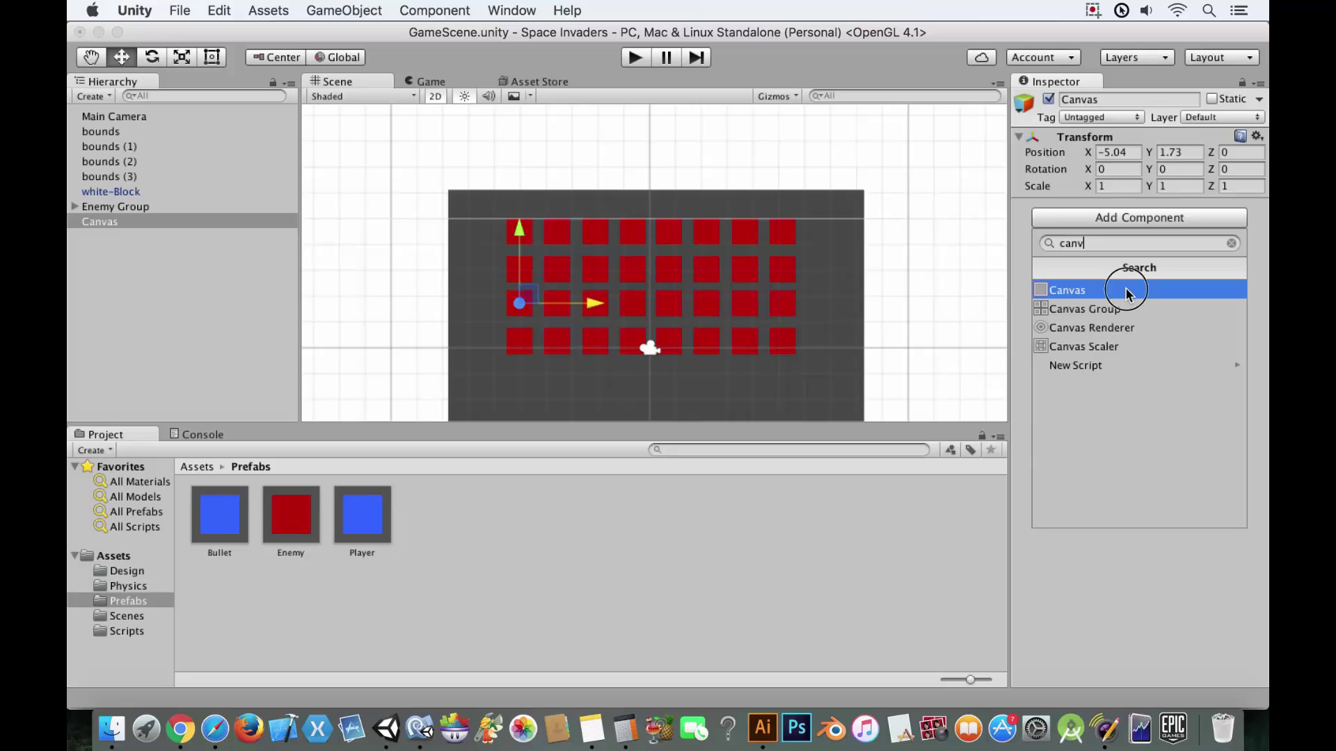
left_click(1127, 291)
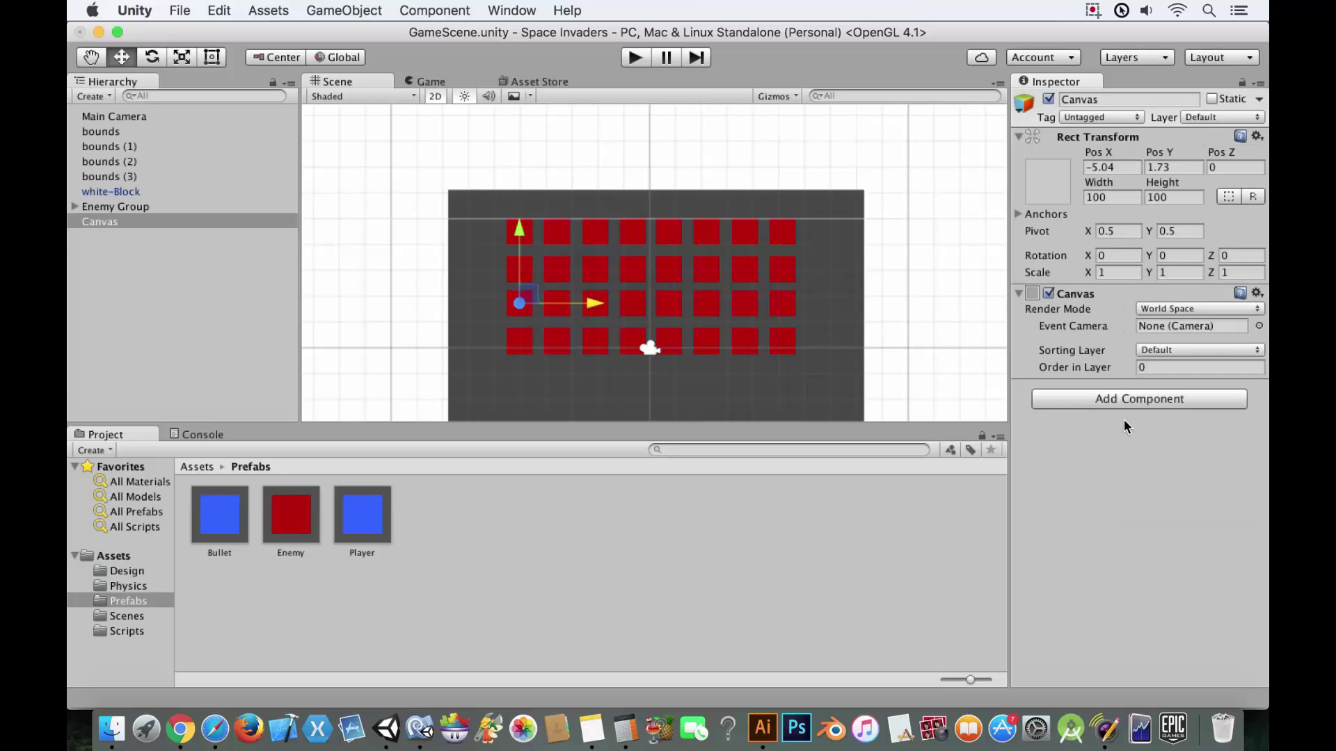
left_click(1125, 395)
type("ca")
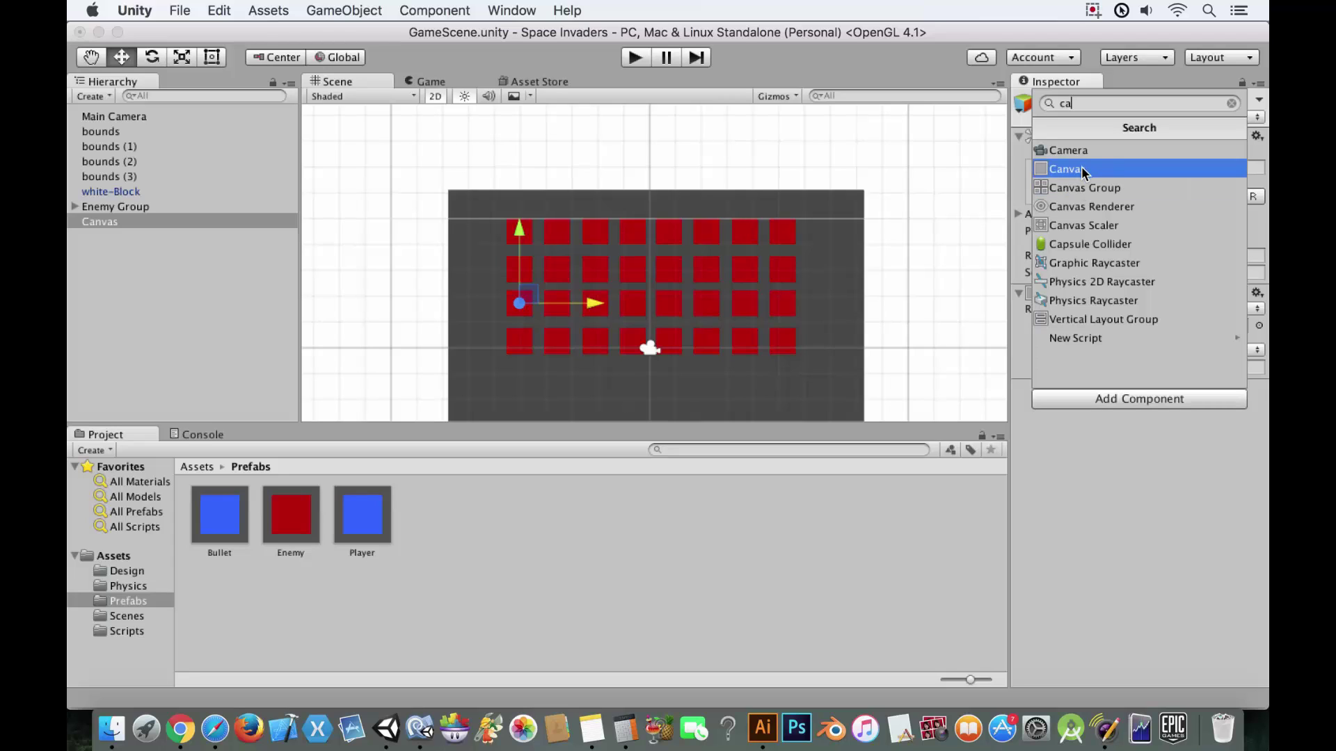
left_click(1091, 224)
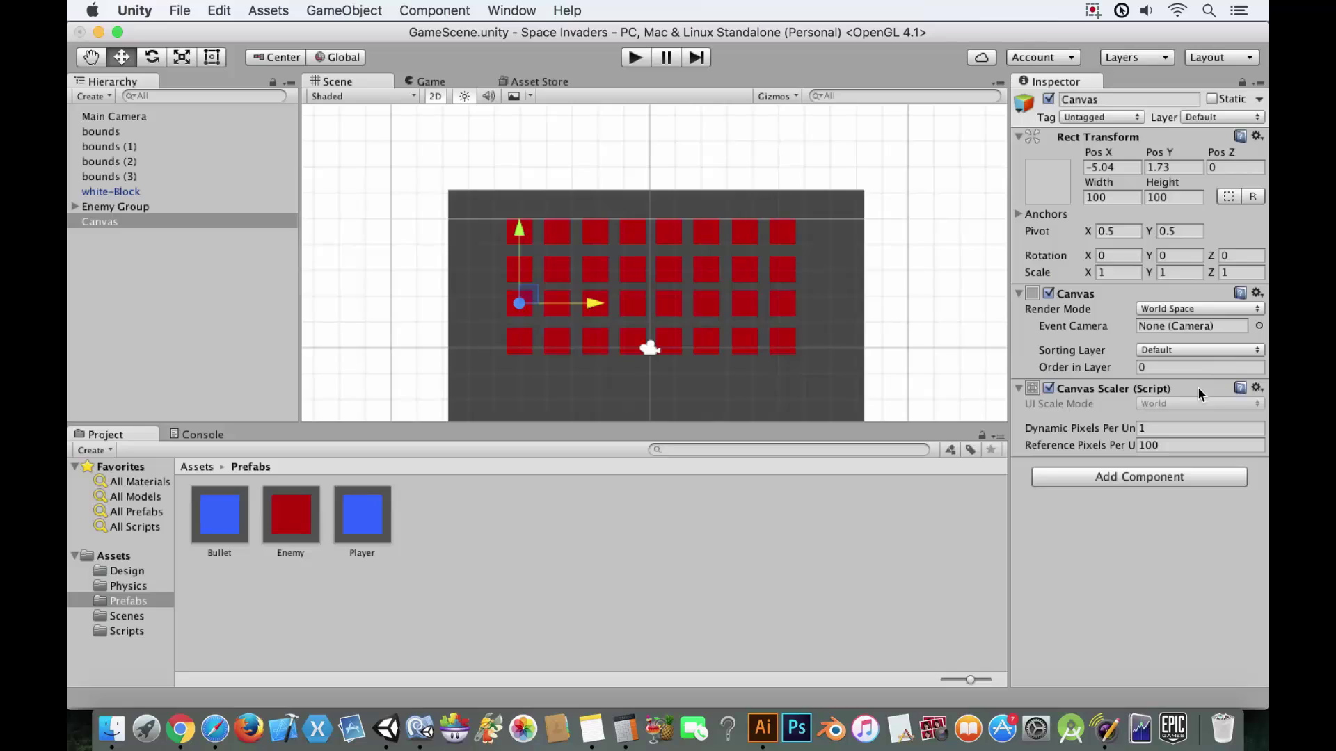
left_click(1200, 309)
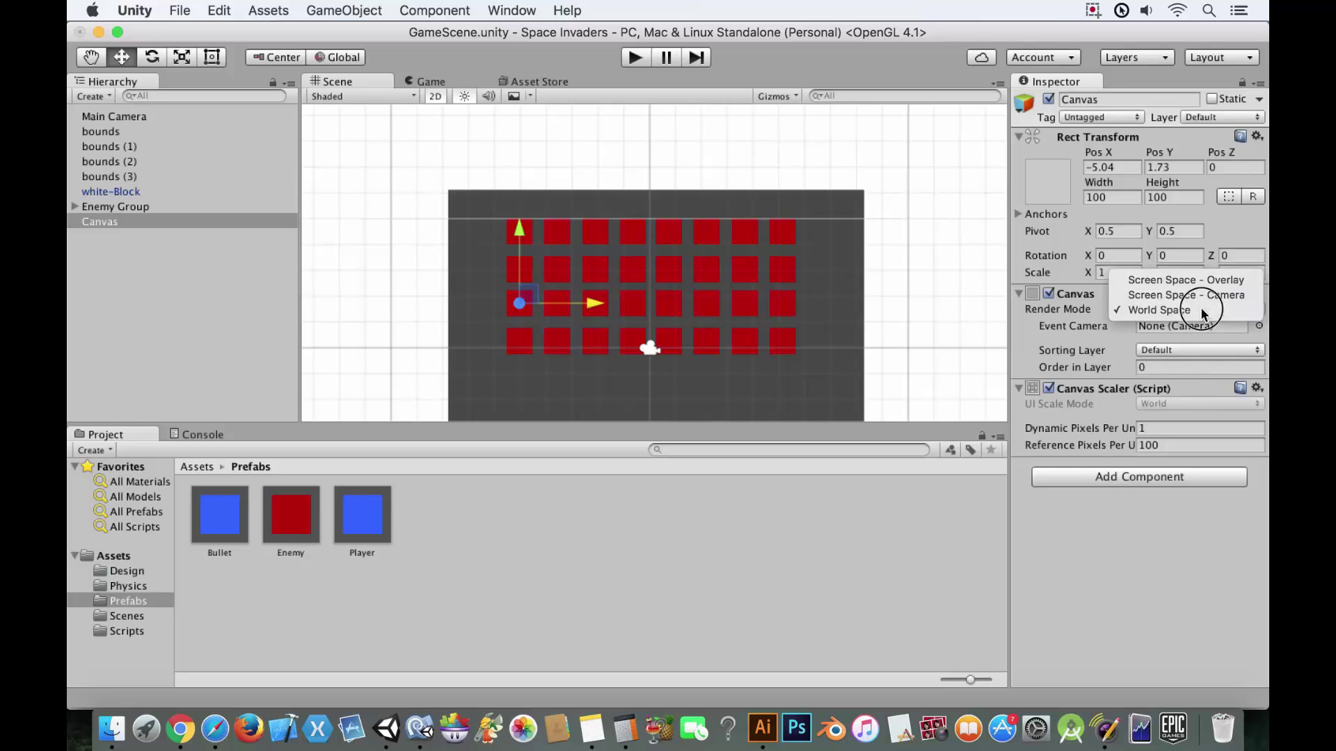
left_click(1204, 279)
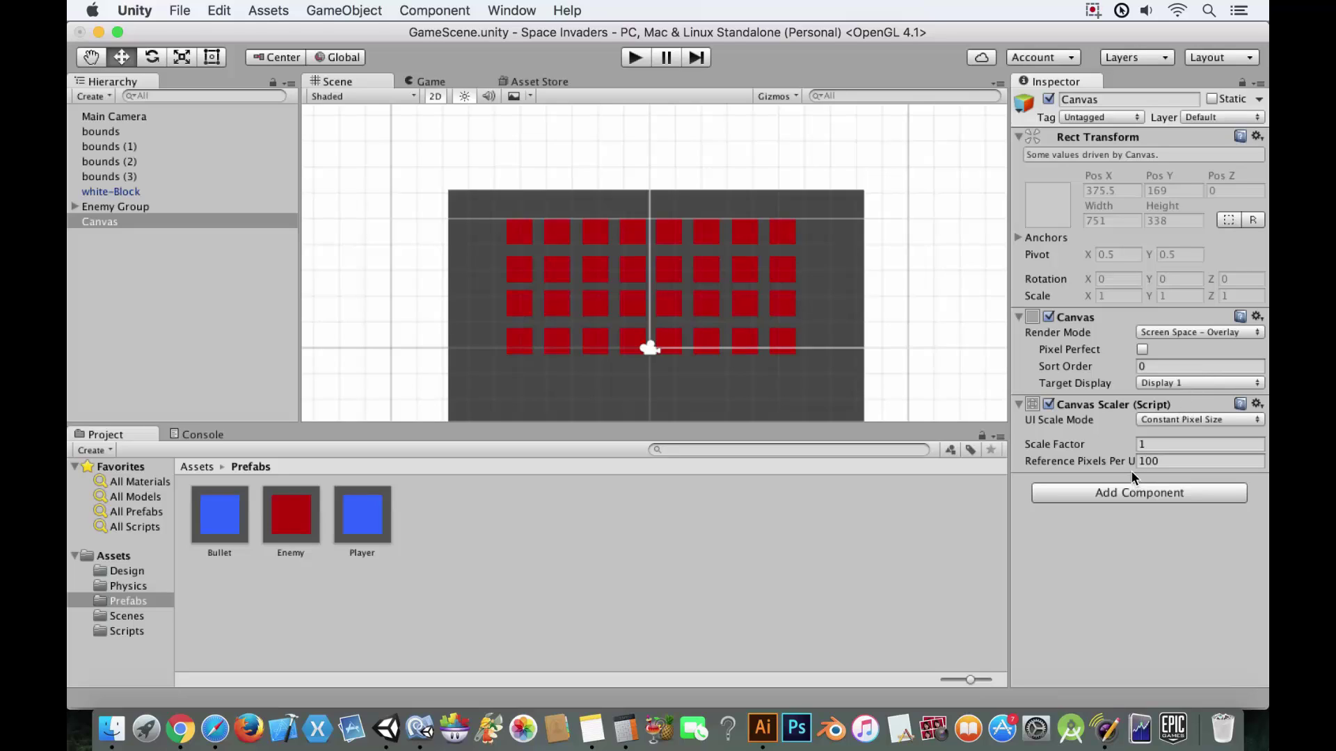
left_click(1083, 488)
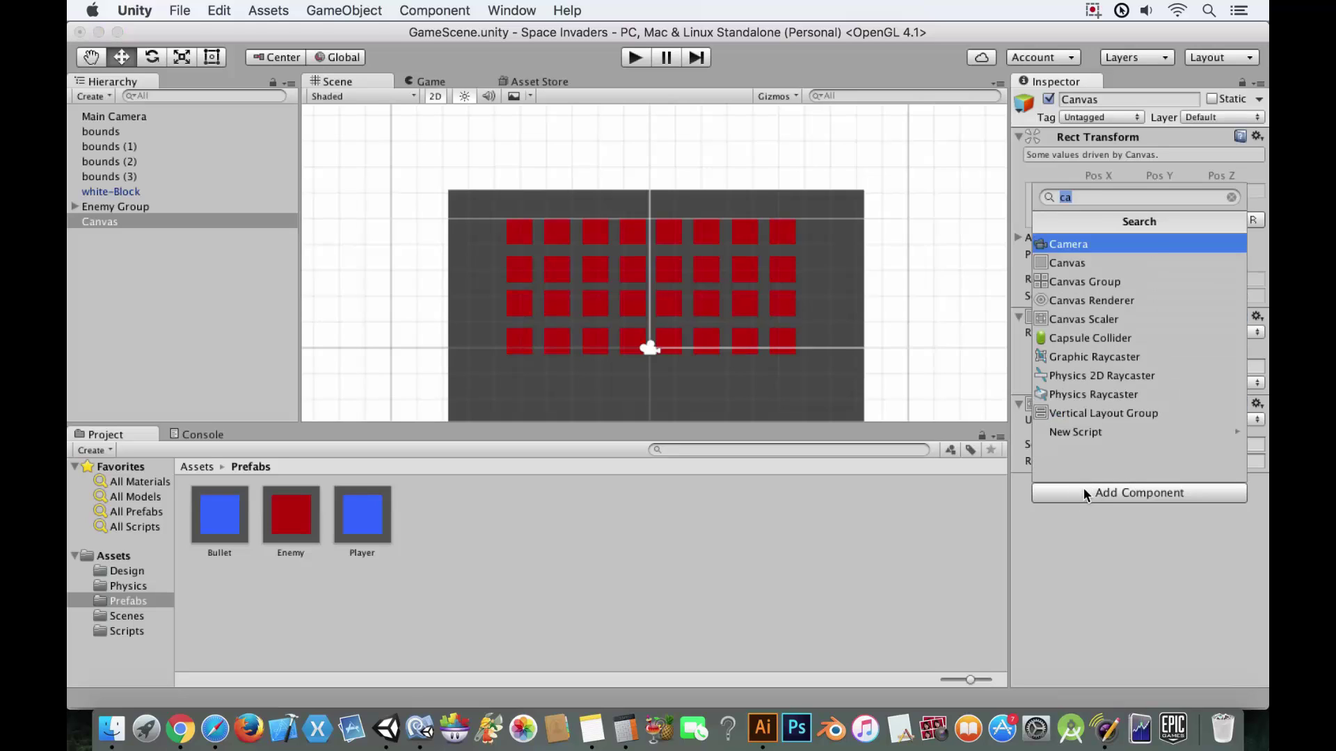
type("gra")
key("Return")
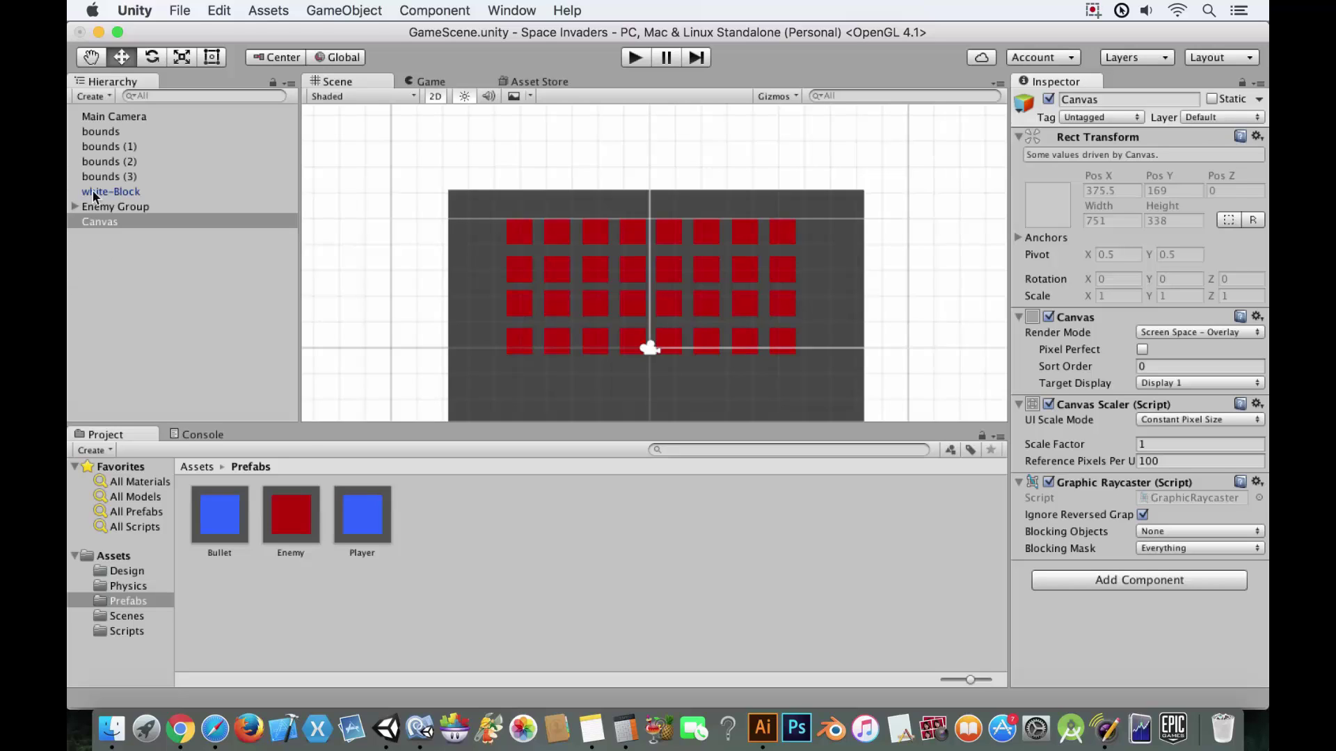
Step: Look through the Hierarchy and GameObject creation options for adding a UI Text child to Canvas
right_click(125, 240)
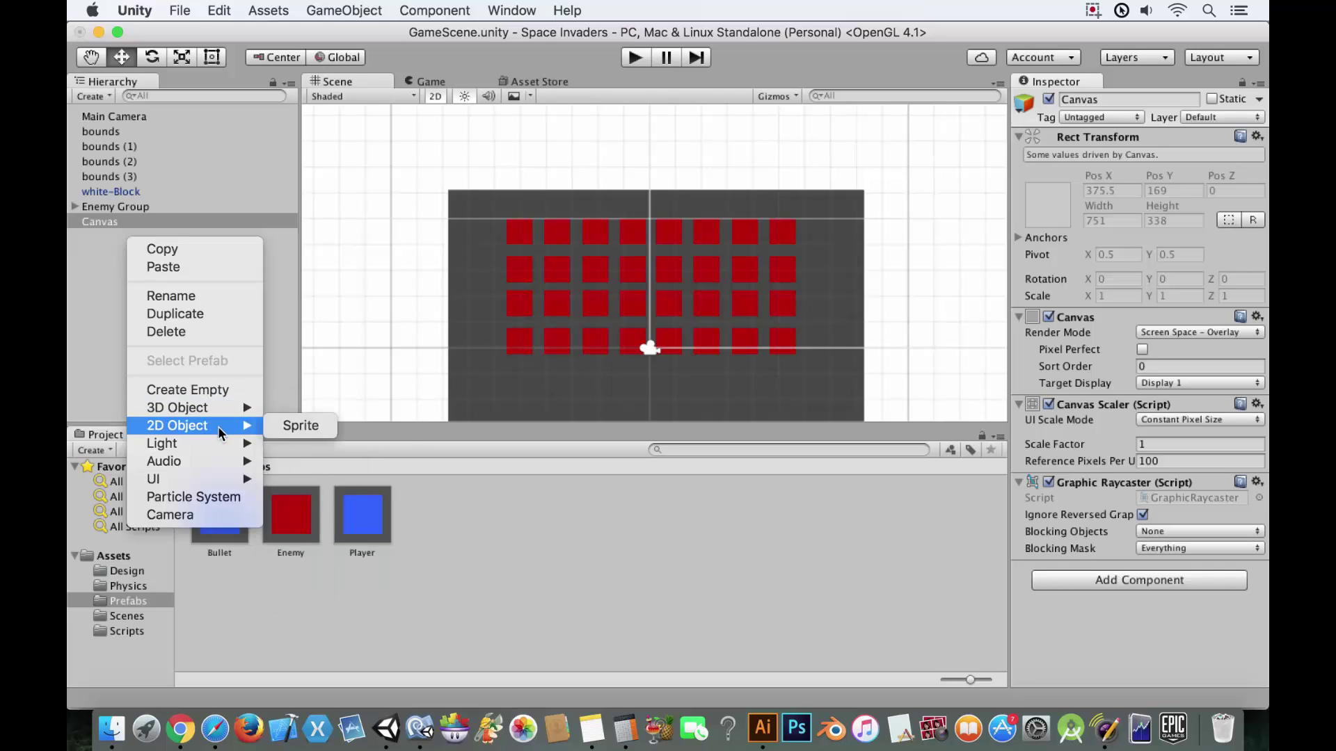
mouse_move(230, 468)
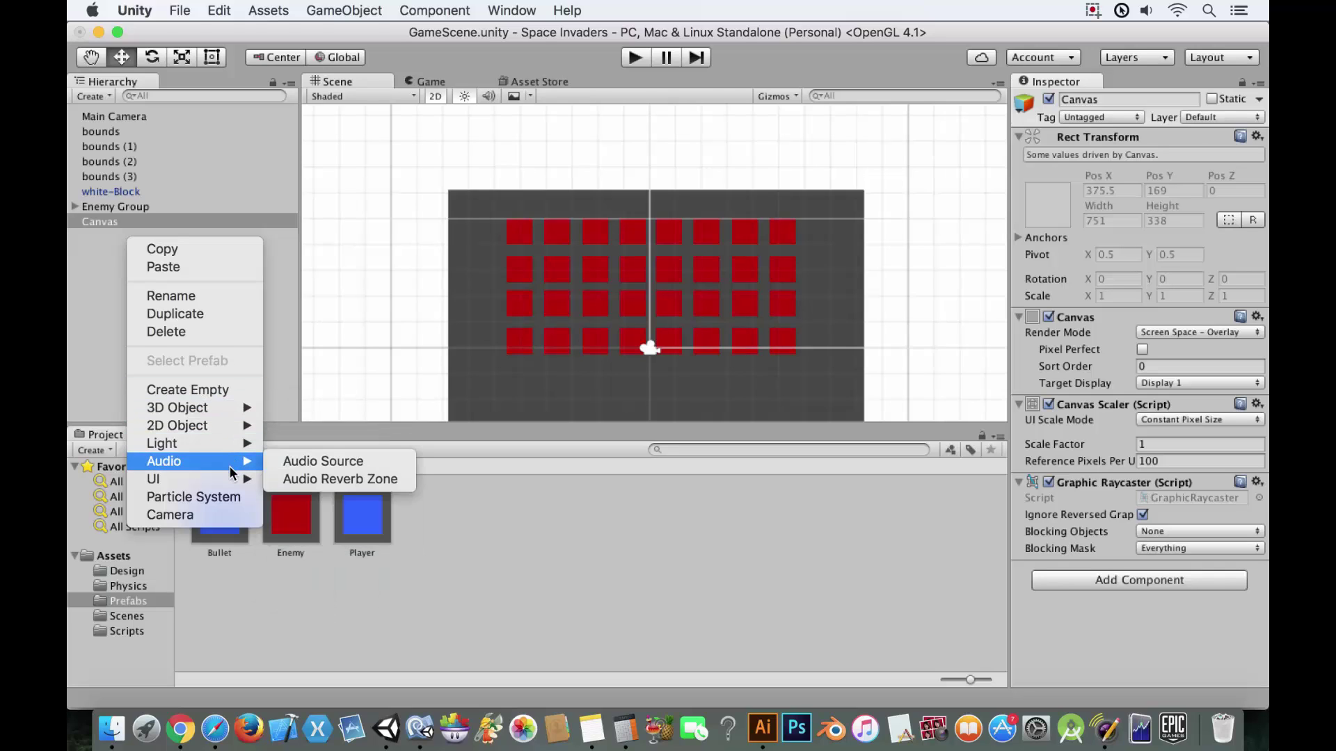
left_click(346, 10)
left_click(344, 11)
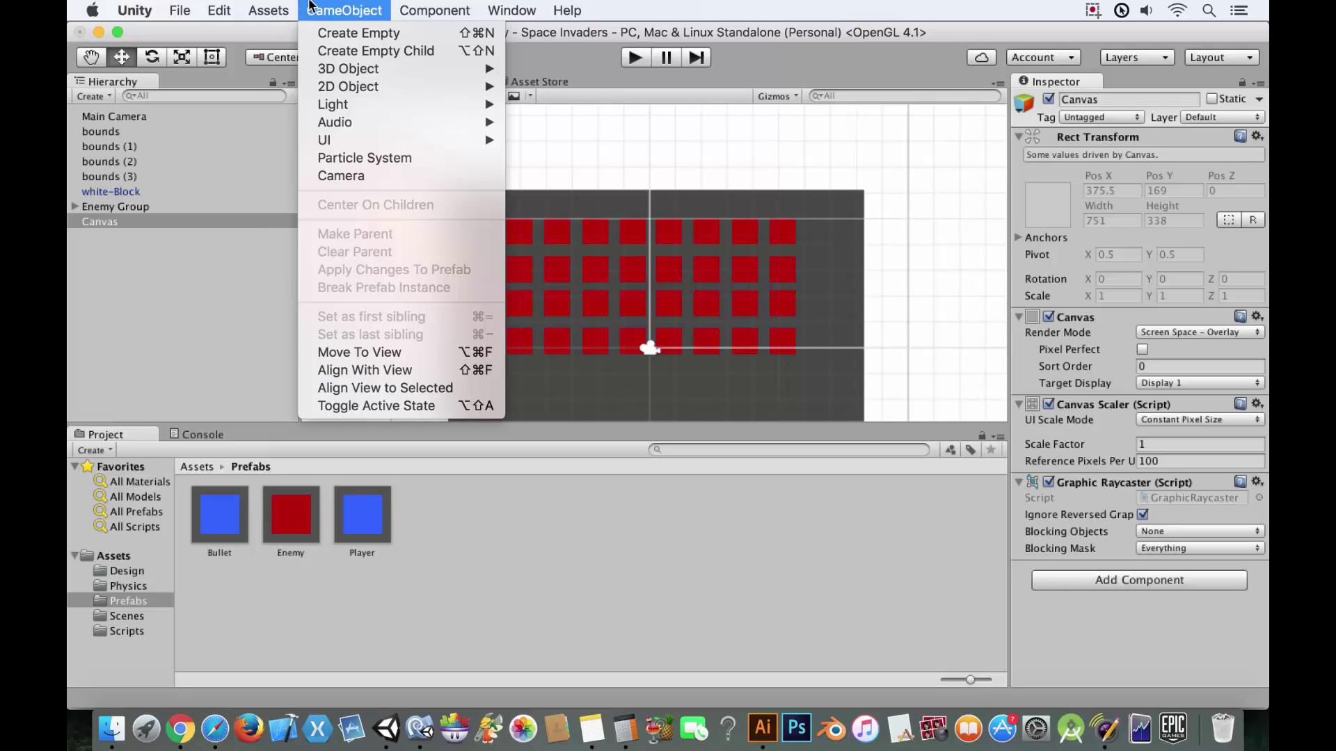
left_click(310, 10)
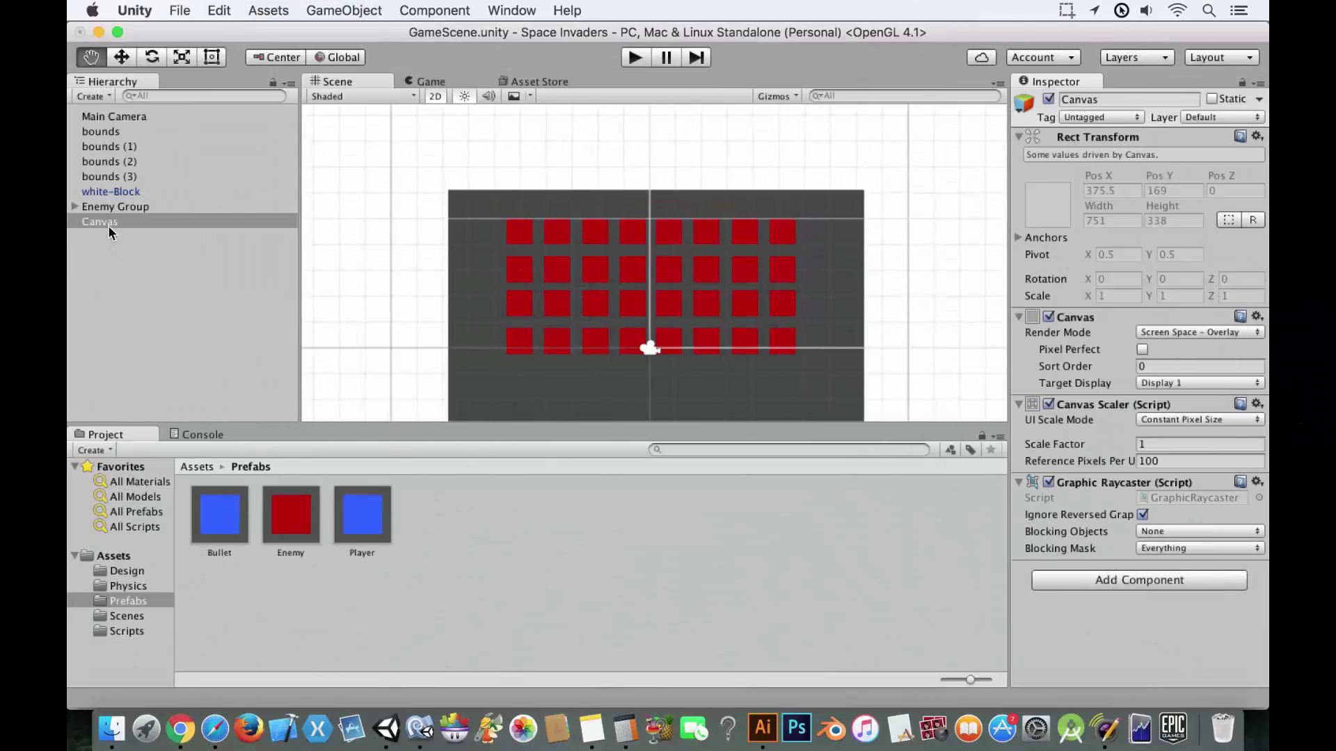
right_click(106, 231)
mouse_move(188, 471)
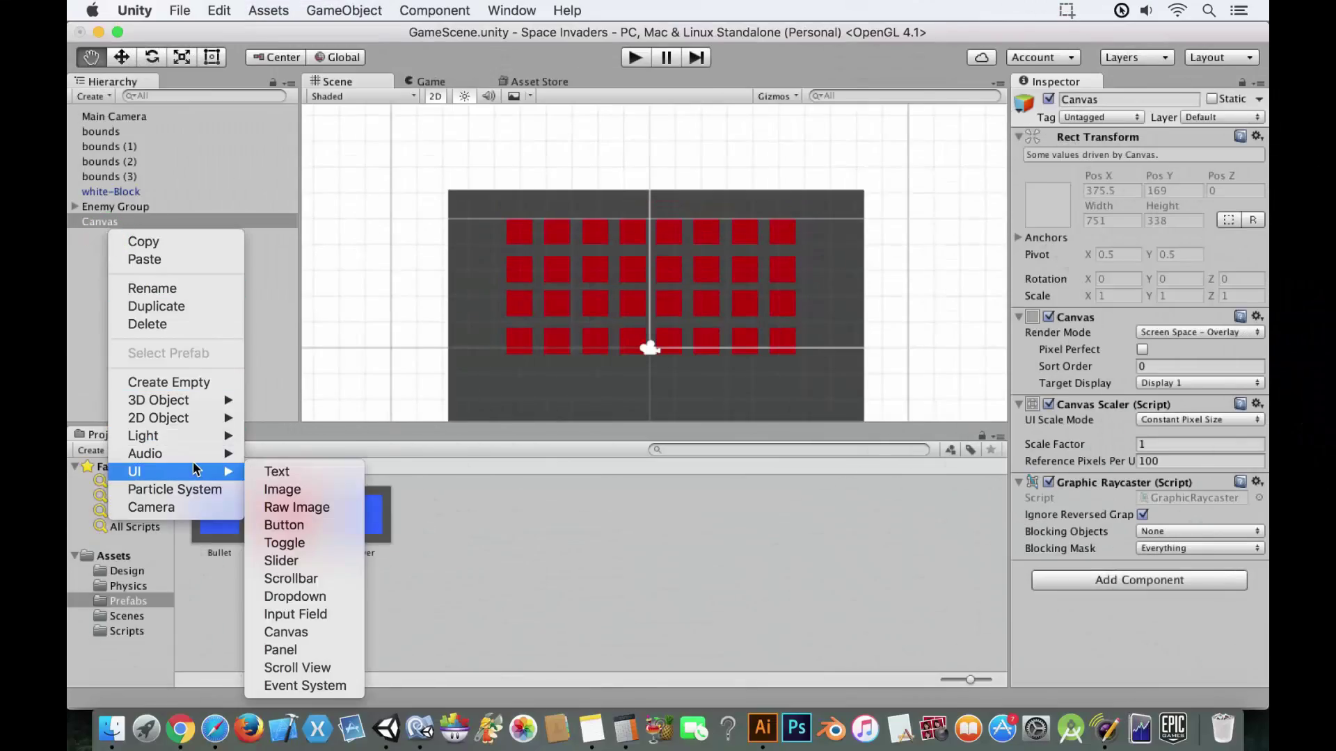
key("Escape")
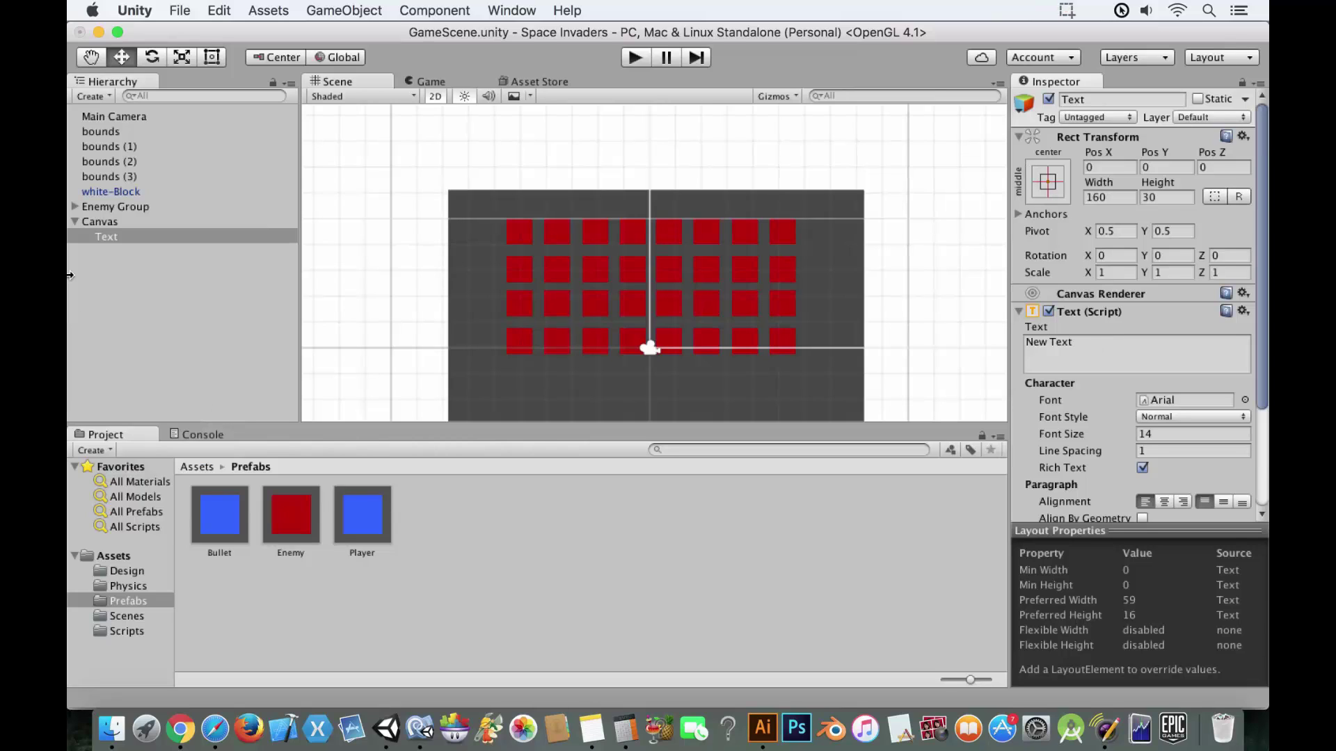
Step: Rename the new Text object to Score
double_click(110, 236)
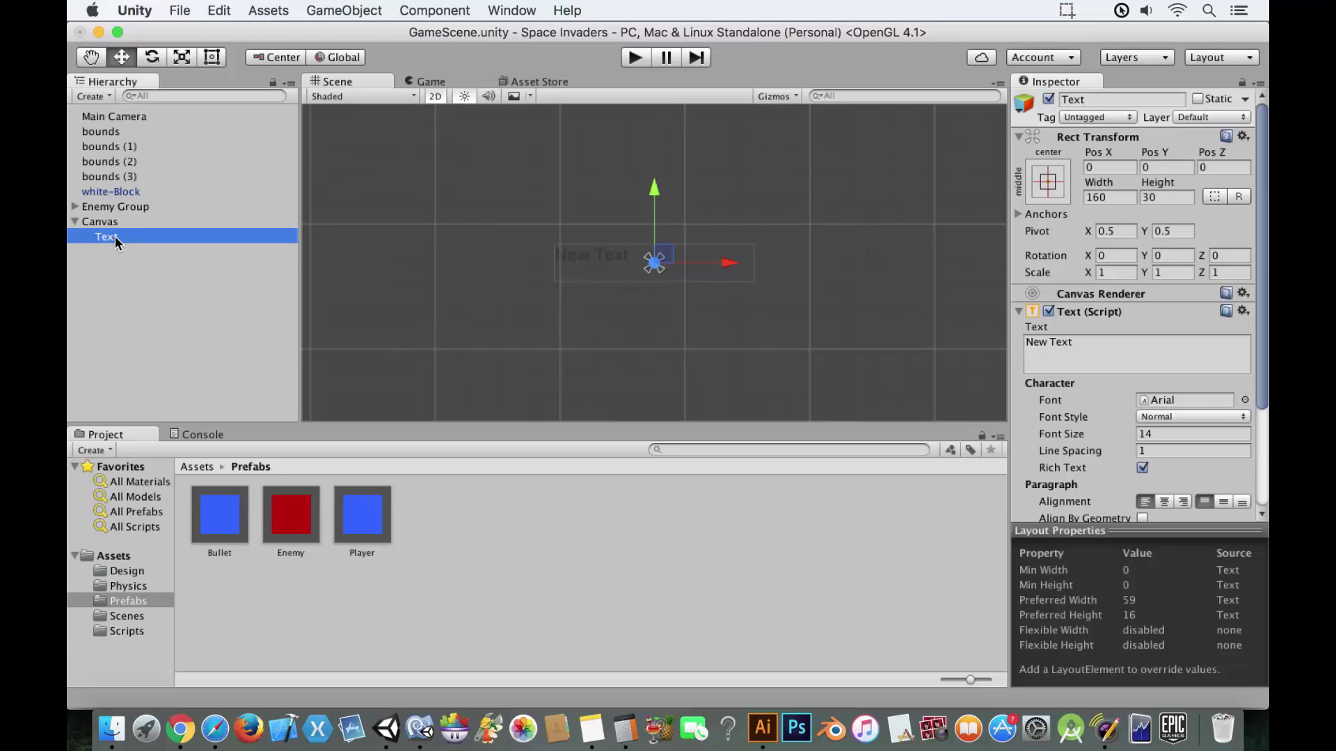
left_click(107, 235)
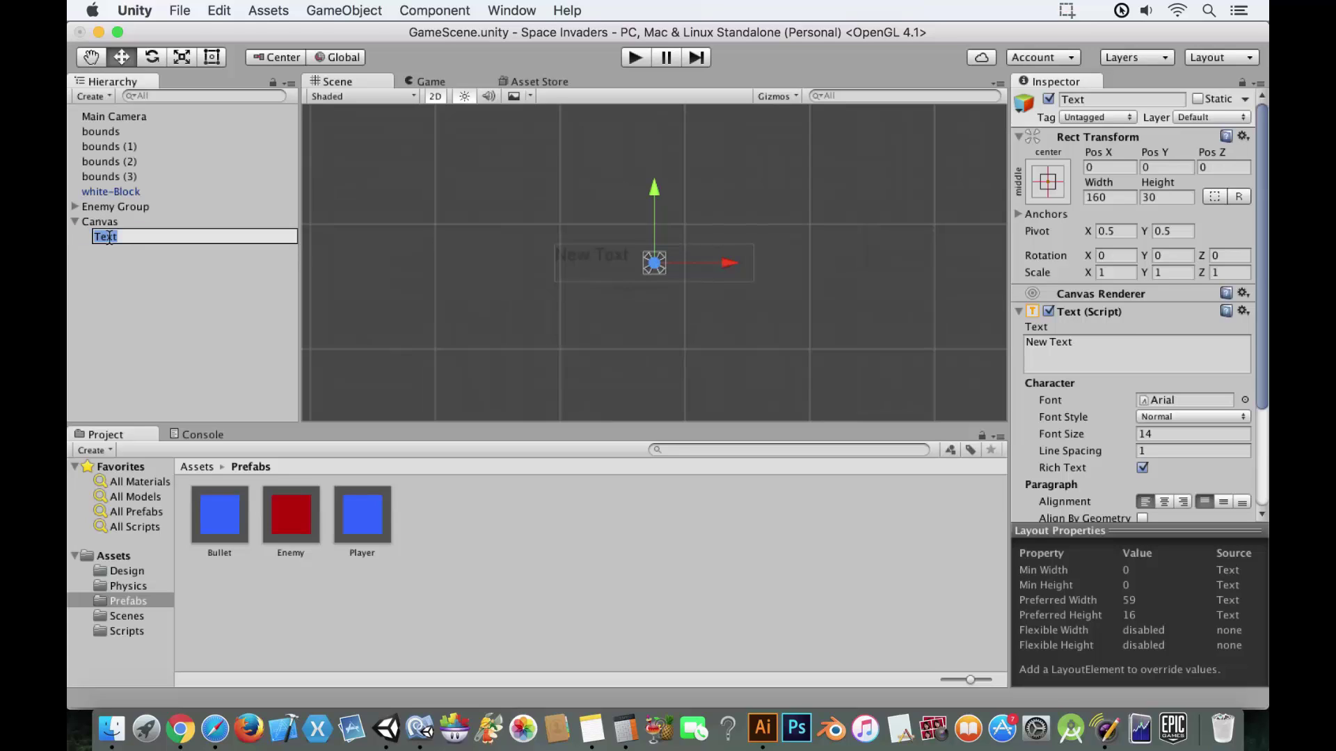
type("SCor")
key("BackSpace")
key("BackSpace")
key("BackSpace")
type("core")
key("Return")
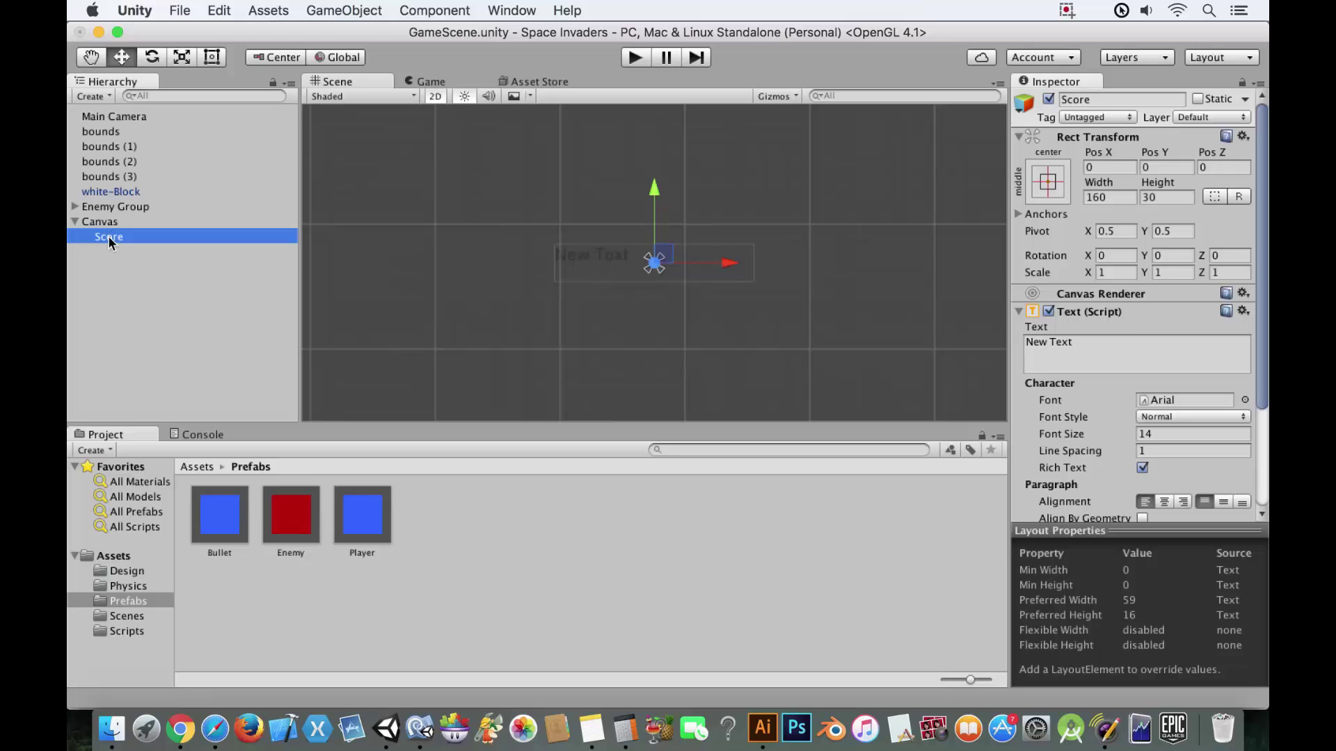
Step: Try the top-left anchor preset for the Score text
left_click(1033, 174)
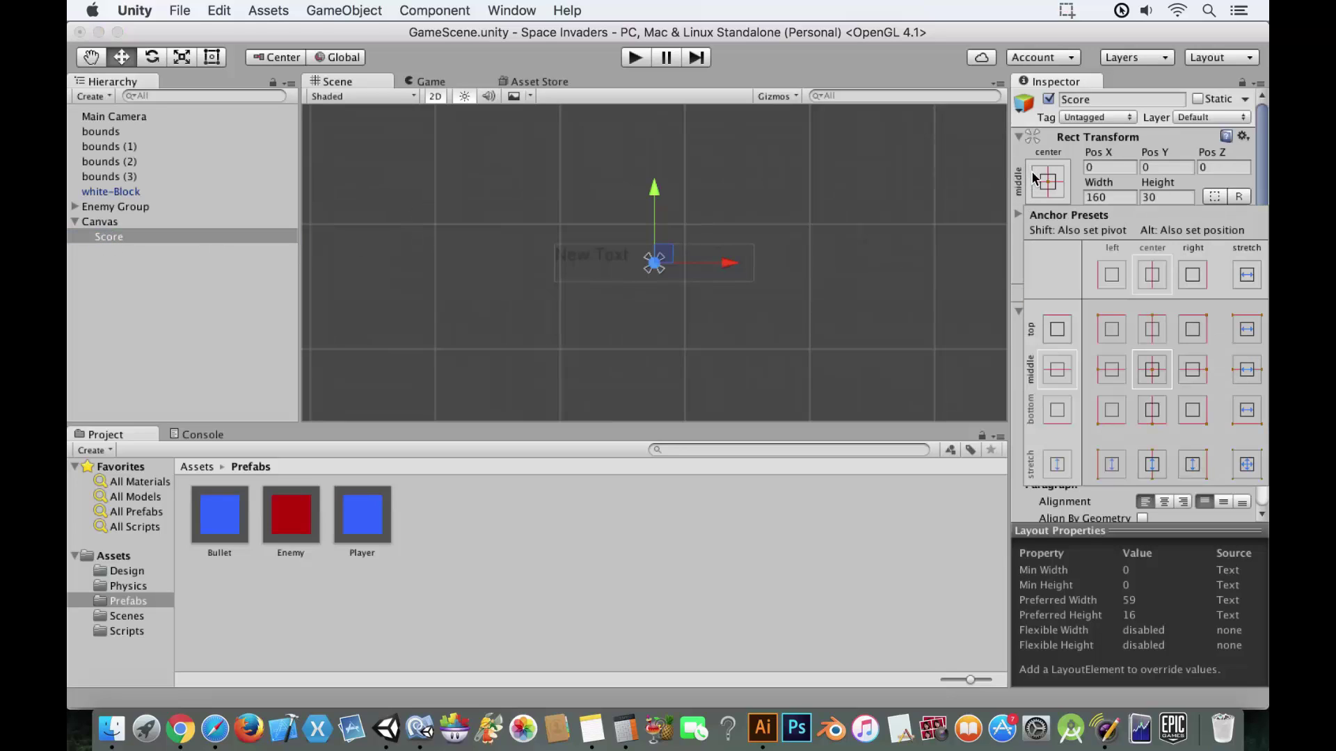
left_click(1035, 174)
left_click(1037, 172)
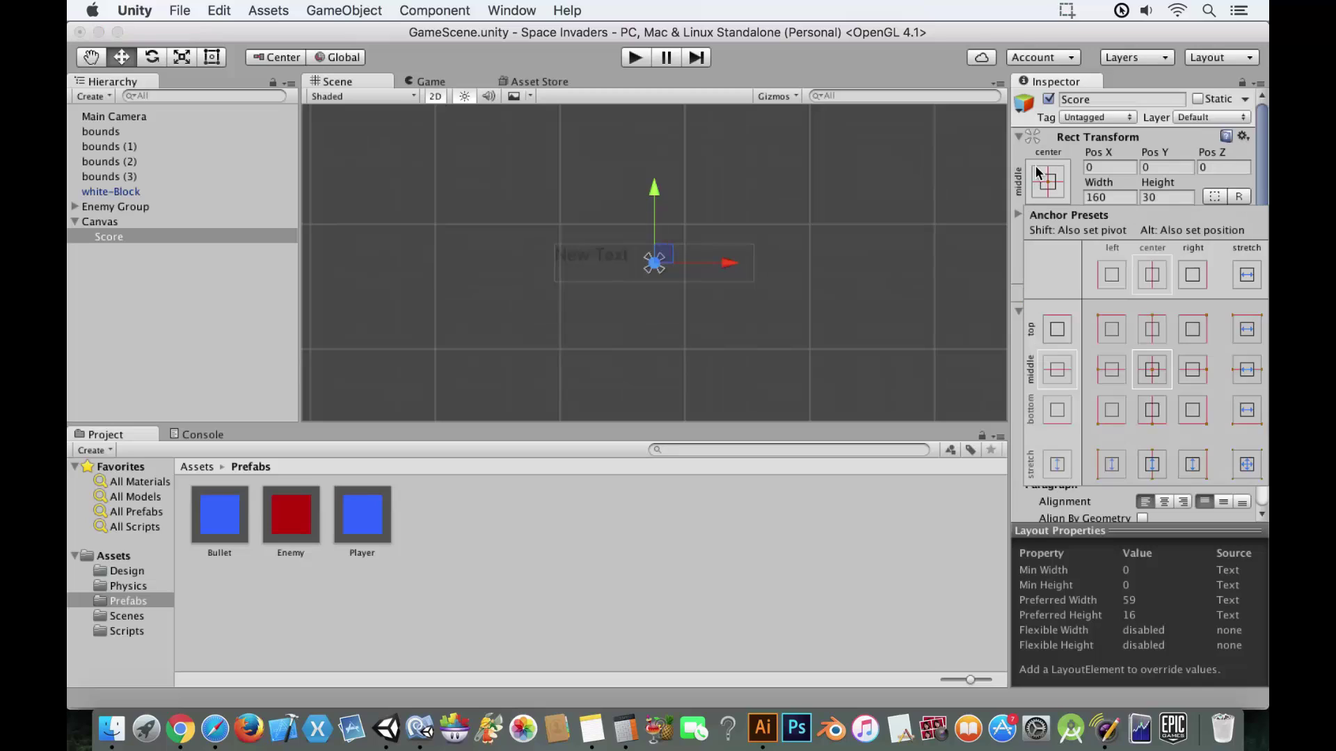
left_click(1113, 331)
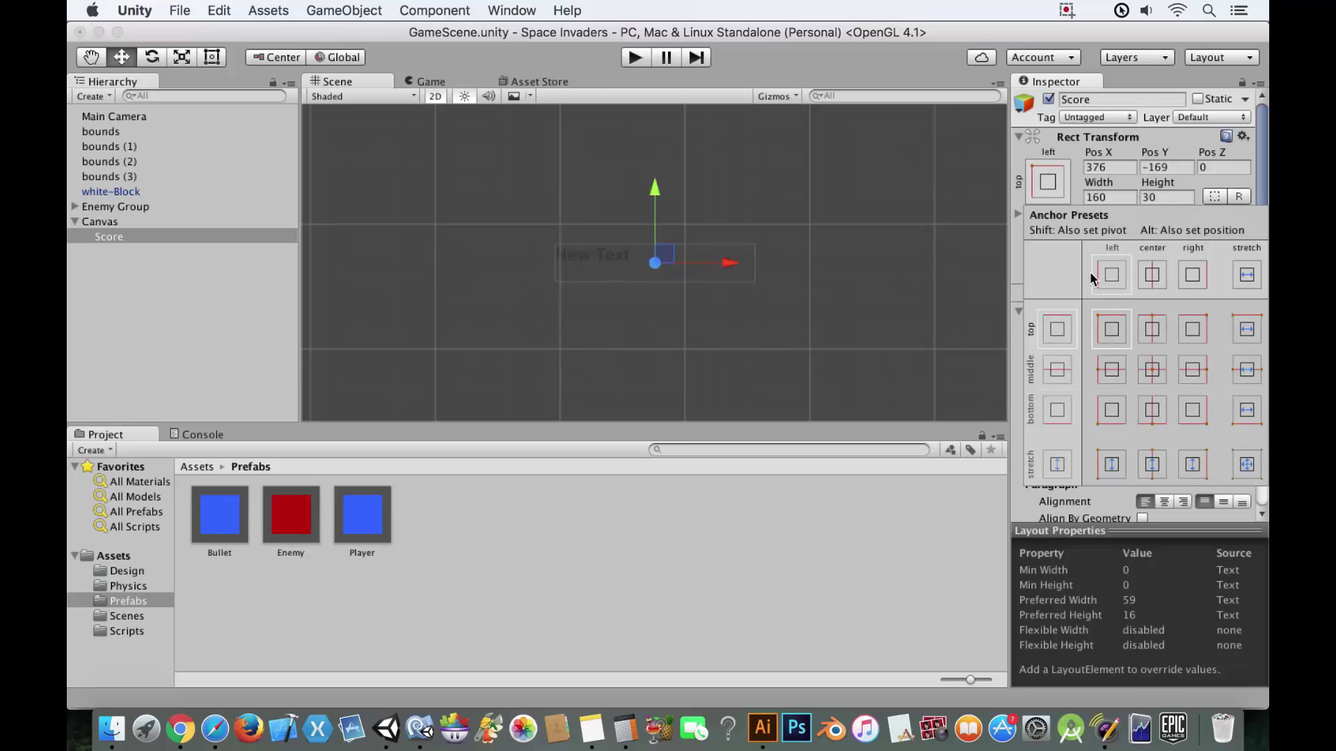
left_click(1017, 217)
Step: Move the Score text into the canvas's top-left corner
left_click(115, 220)
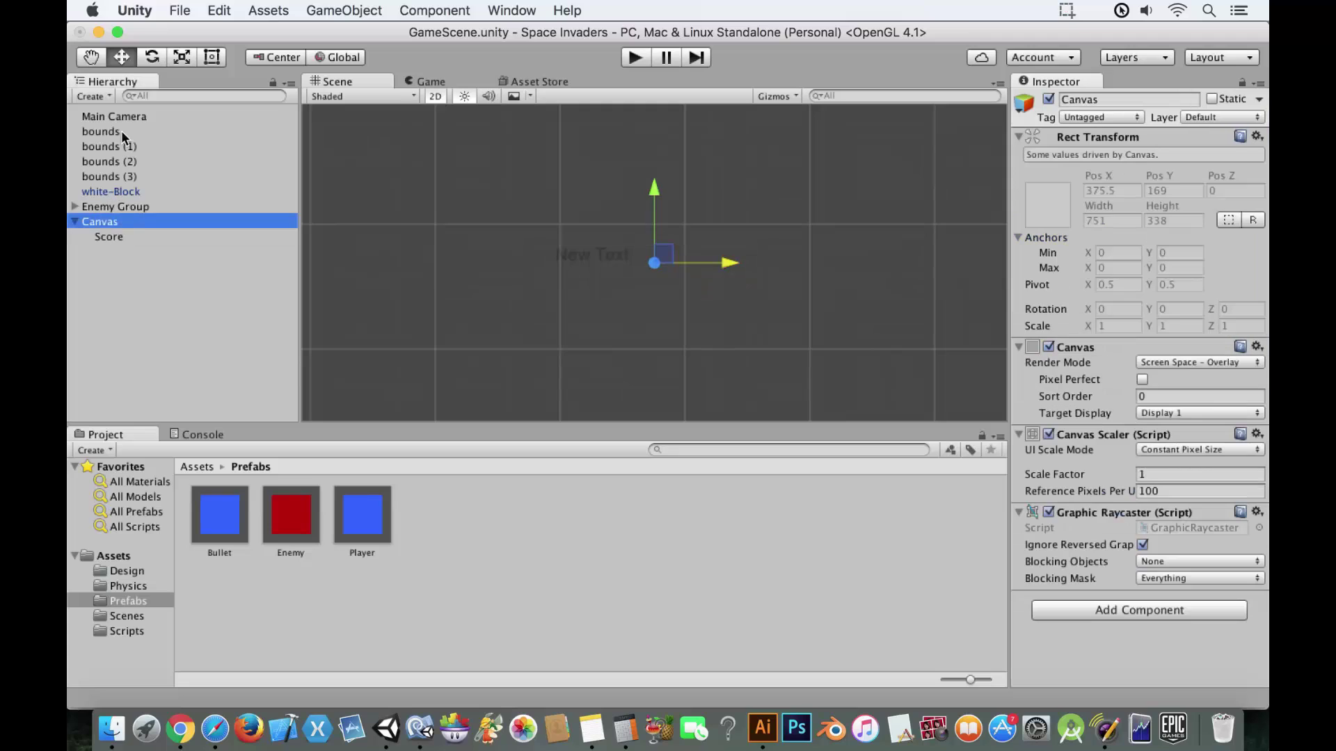
double_click(124, 116)
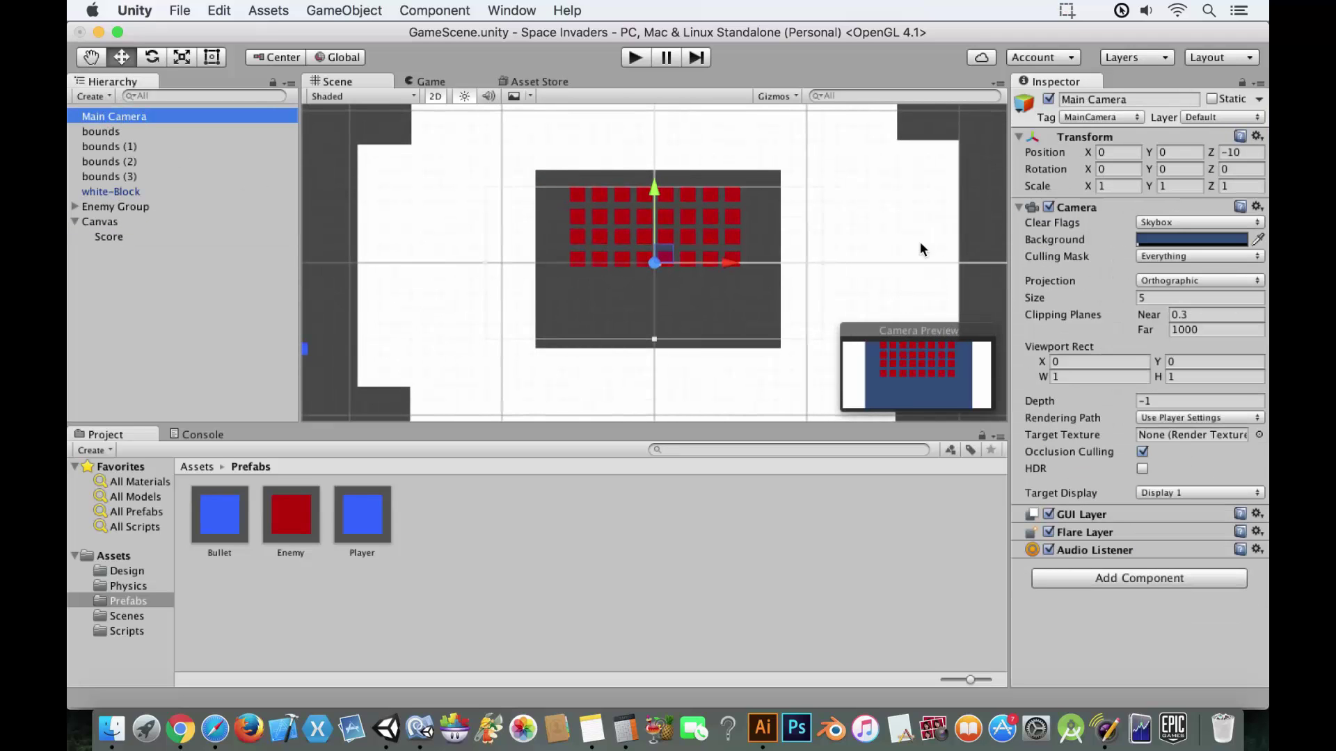
scroll(920, 249, "down", 5)
left_click(160, 221)
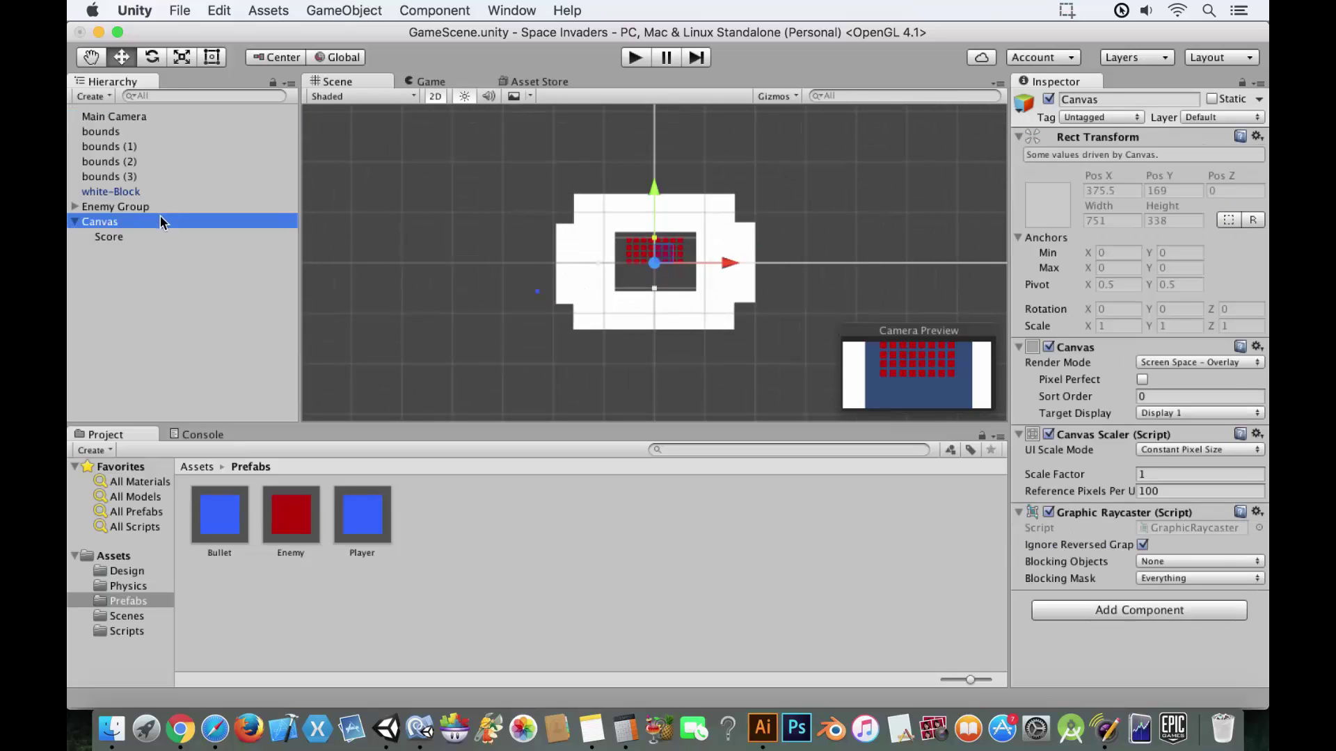
left_click(159, 237)
scroll(841, 268, "down", 3)
scroll(842, 268, "up", 2)
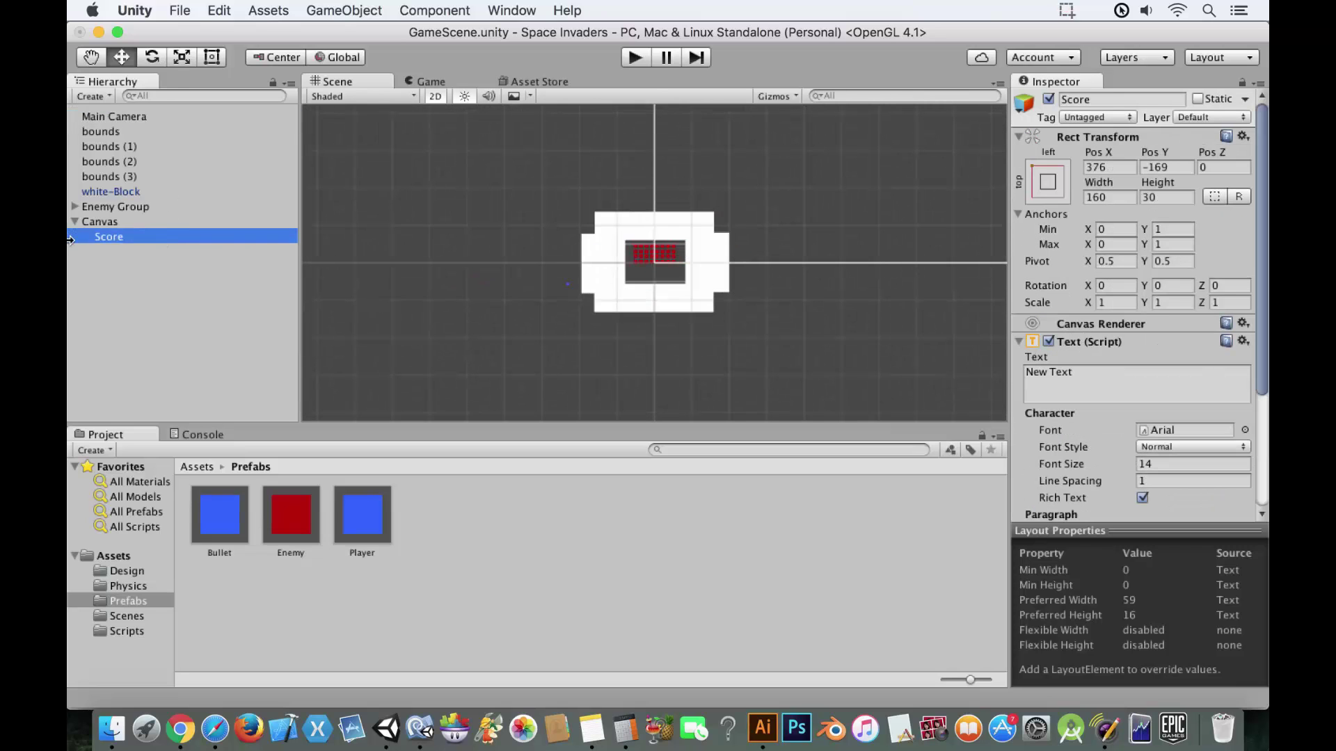
double_click(110, 240)
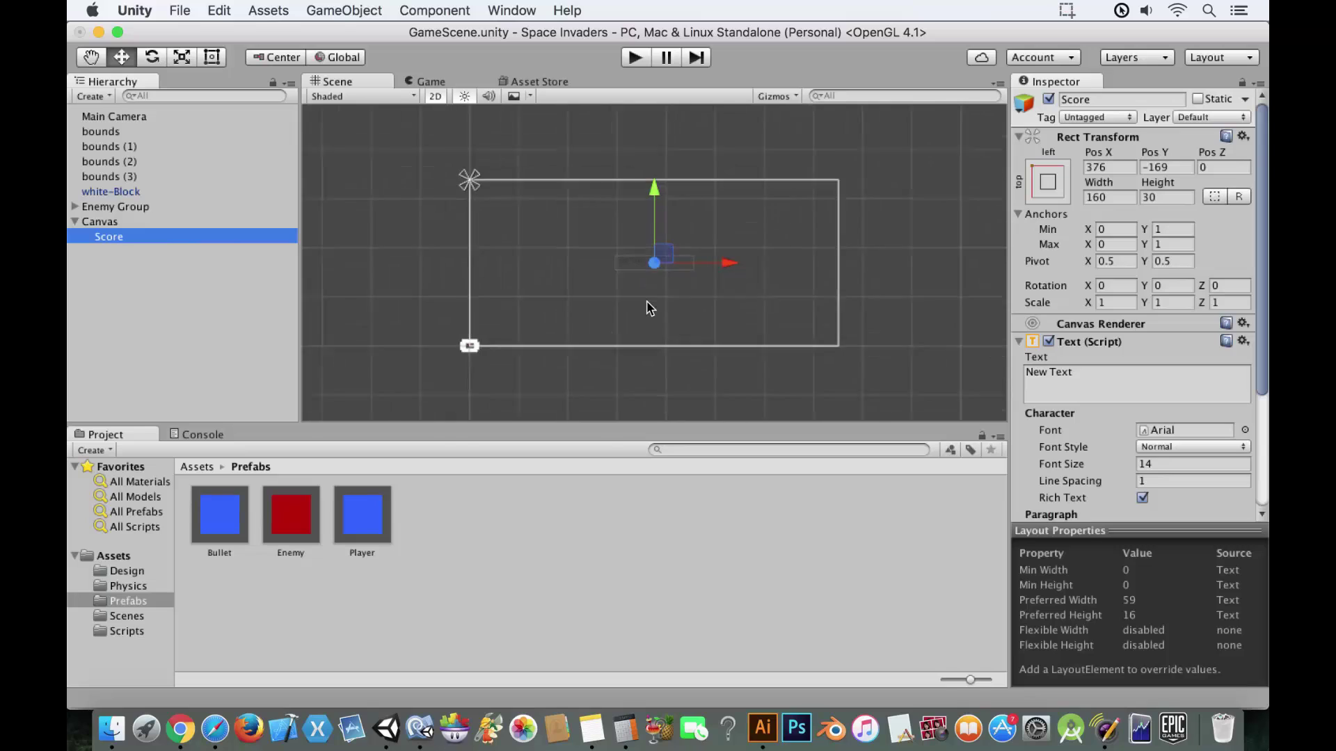
scroll(649, 309, "down", 5)
scroll(652, 271, "up", 5)
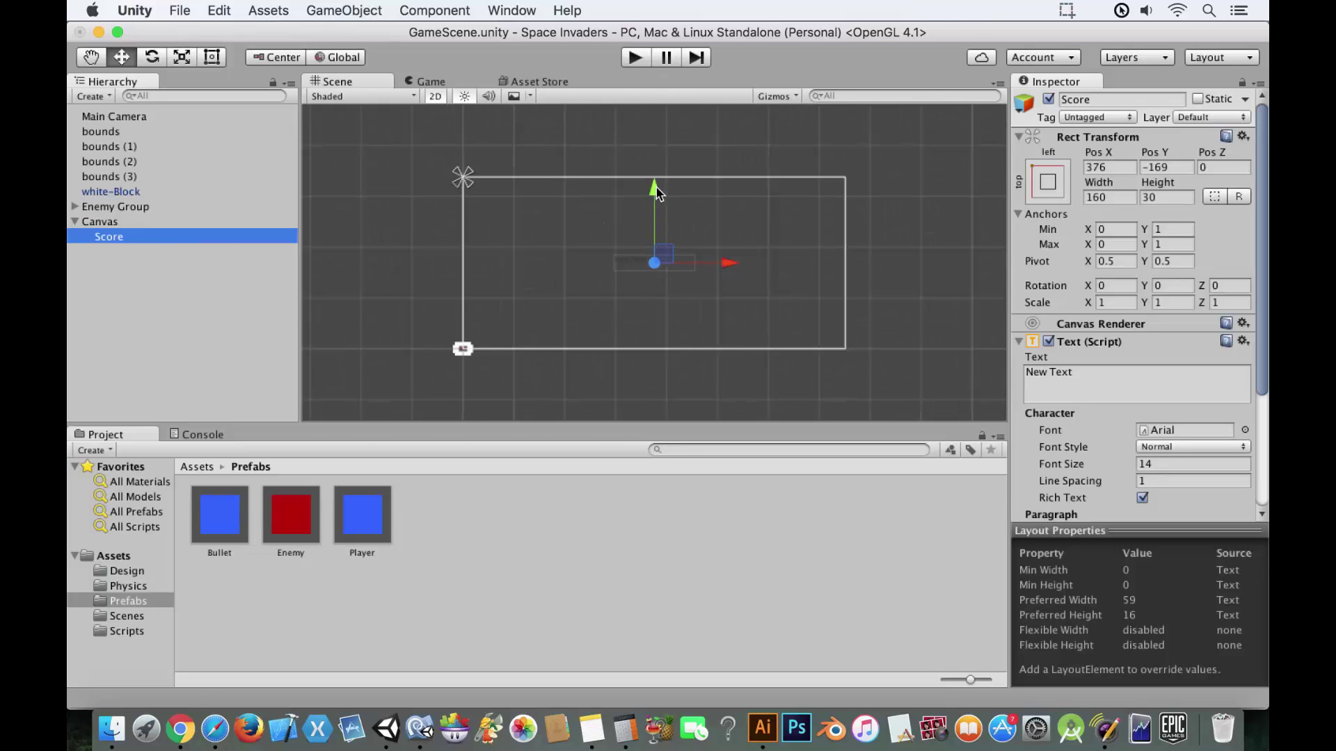
left_click_drag(657, 193, 654, 120)
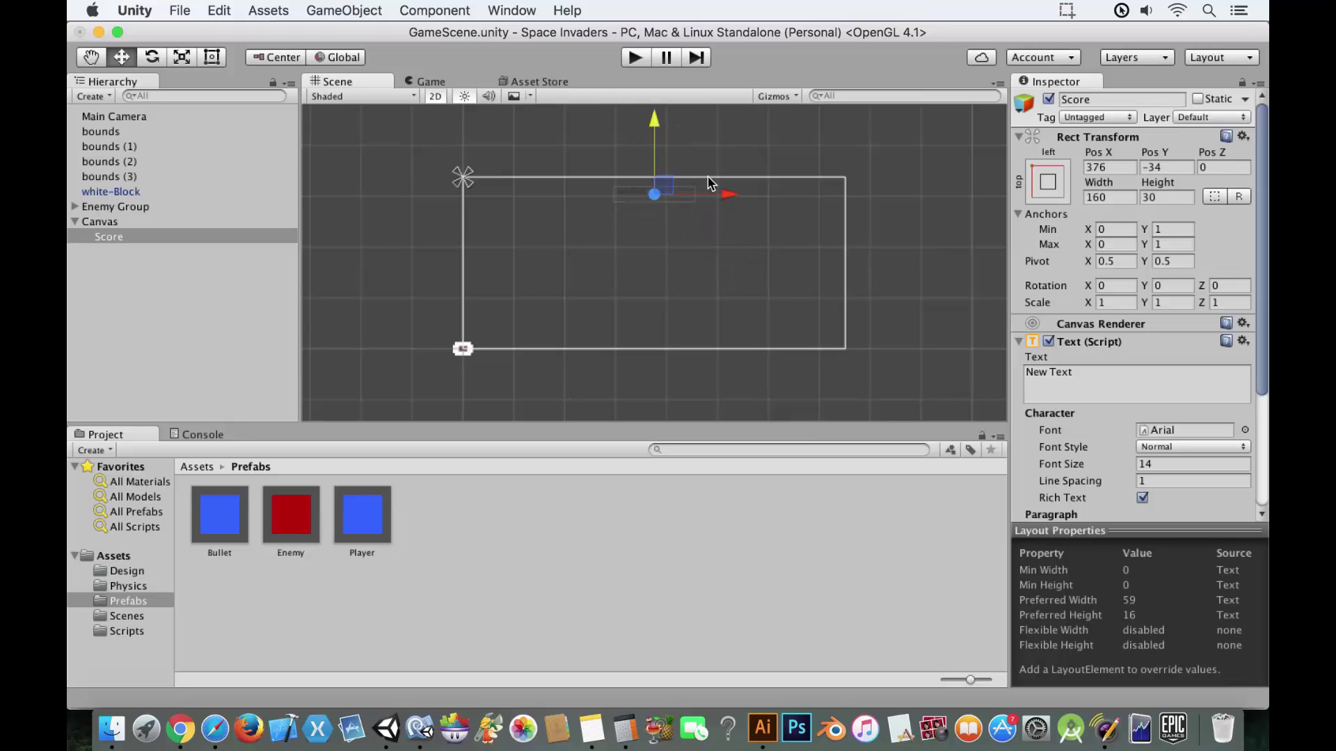
left_click_drag(730, 197, 587, 197)
left_click_drag(516, 130, 514, 118)
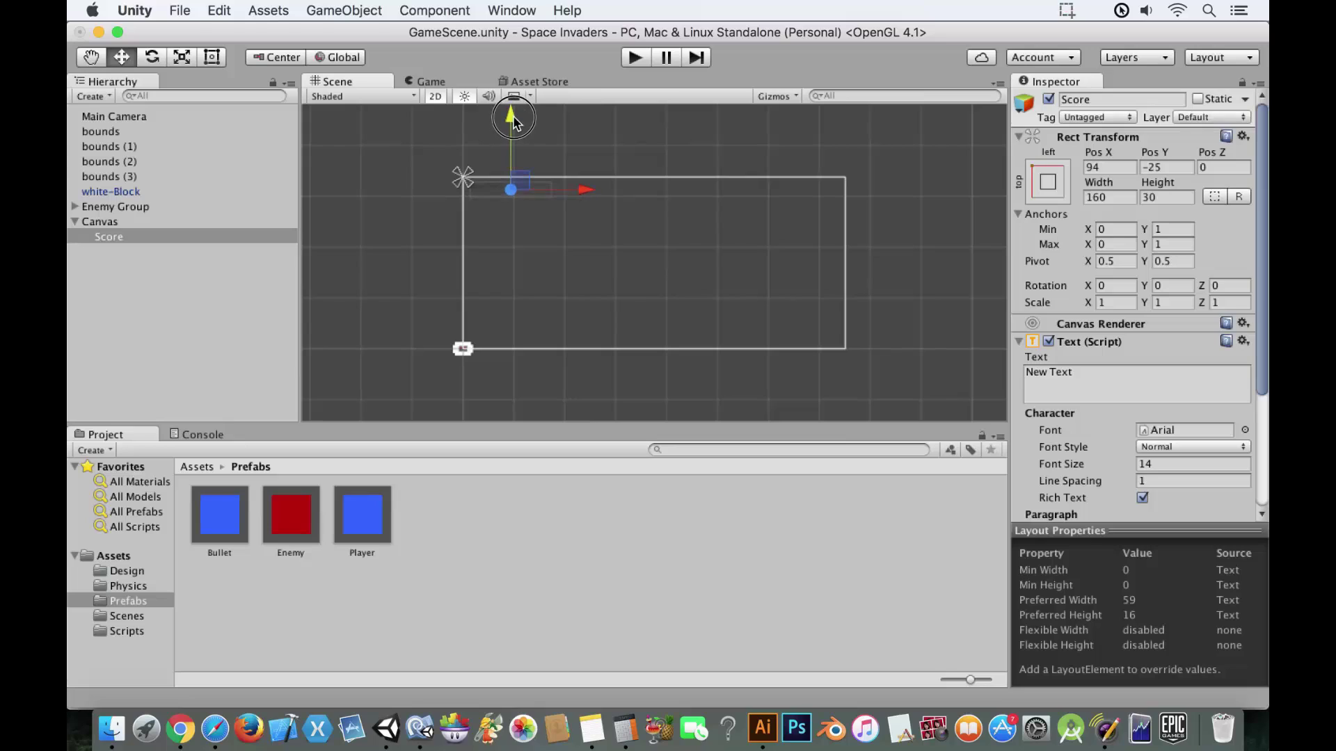
Step: Set the Score text to 'Score: 0' with font size 24
left_click(1175, 397)
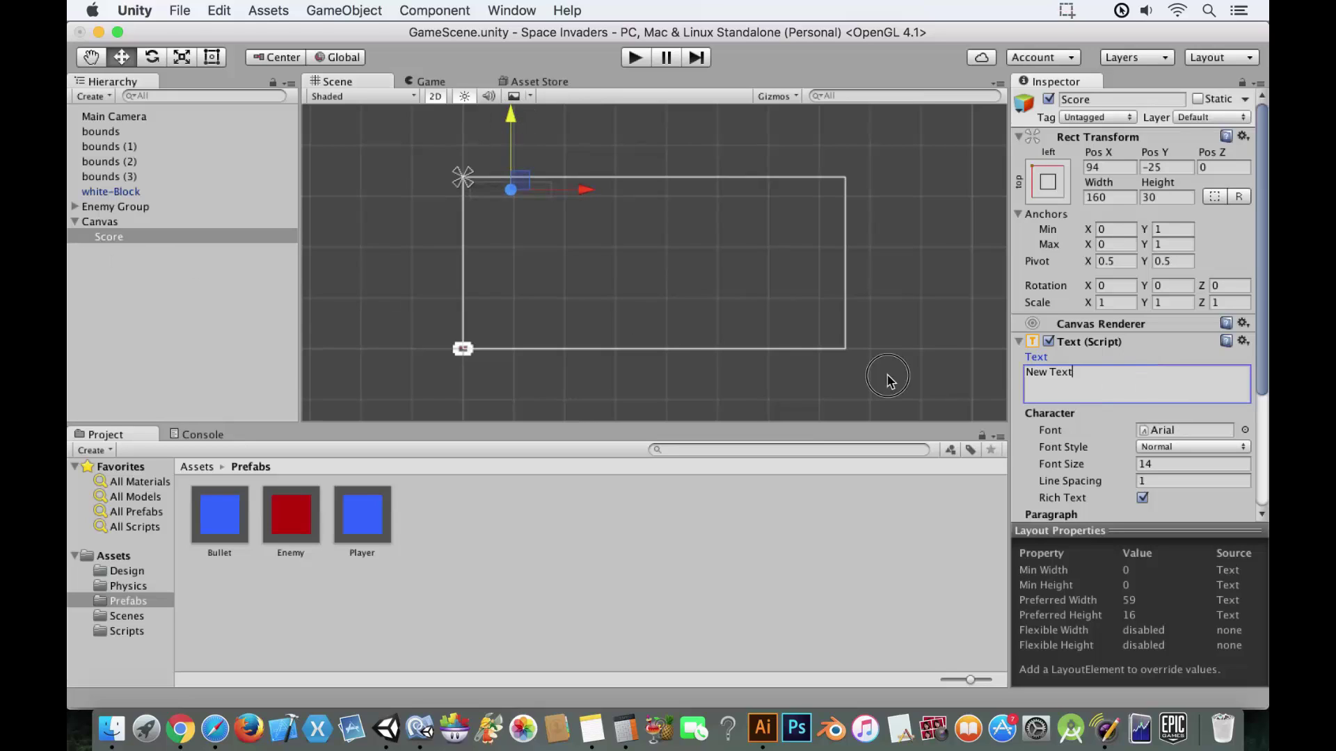
type("Score: 0")
left_click(1210, 465)
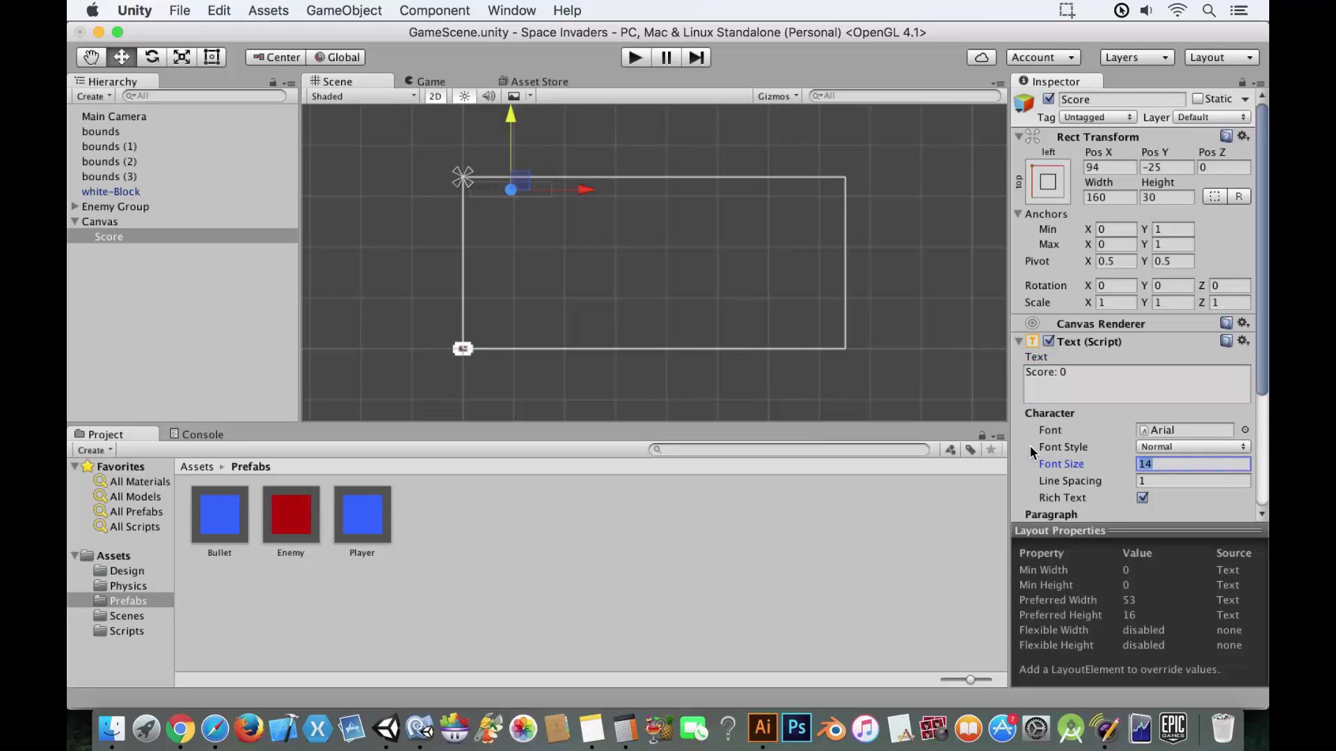
type("24")
scroll(1117, 458, "down", 5)
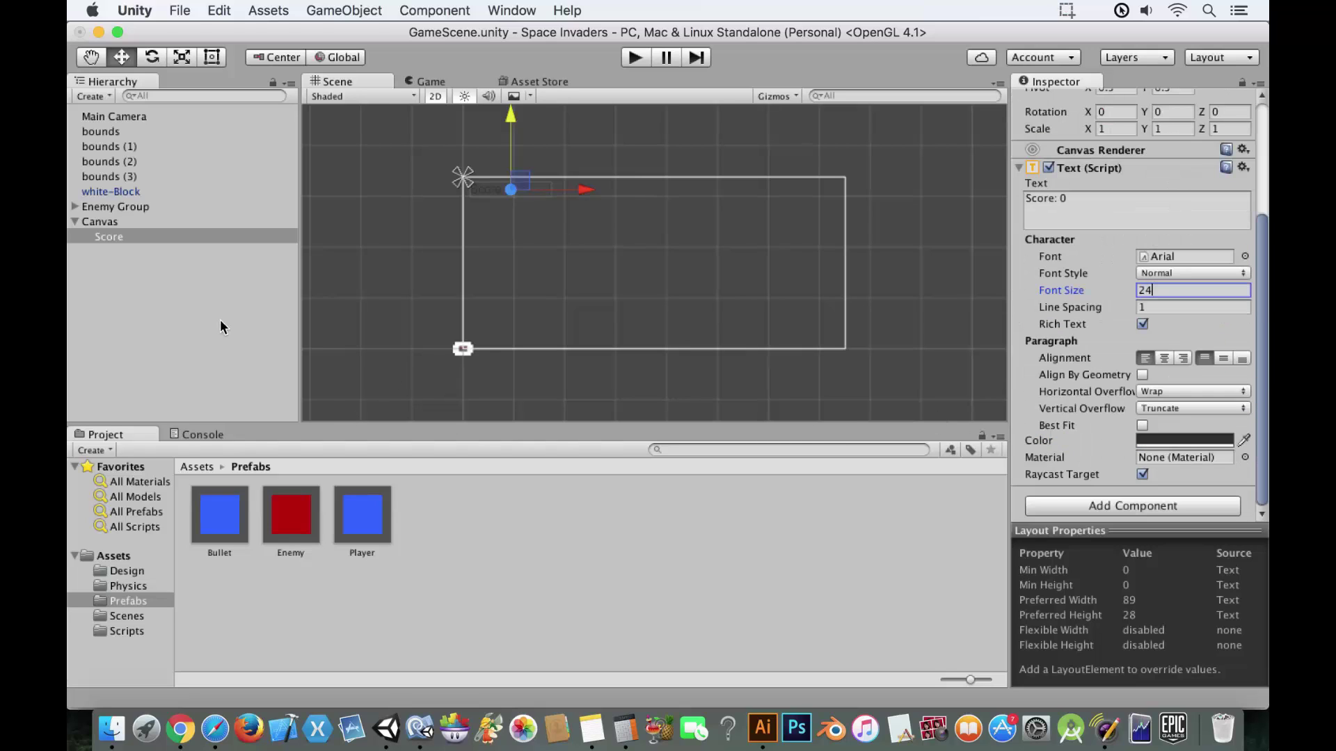
Step: Duplicate the Score text object as Score (1)
left_click(122, 263)
left_click(119, 240)
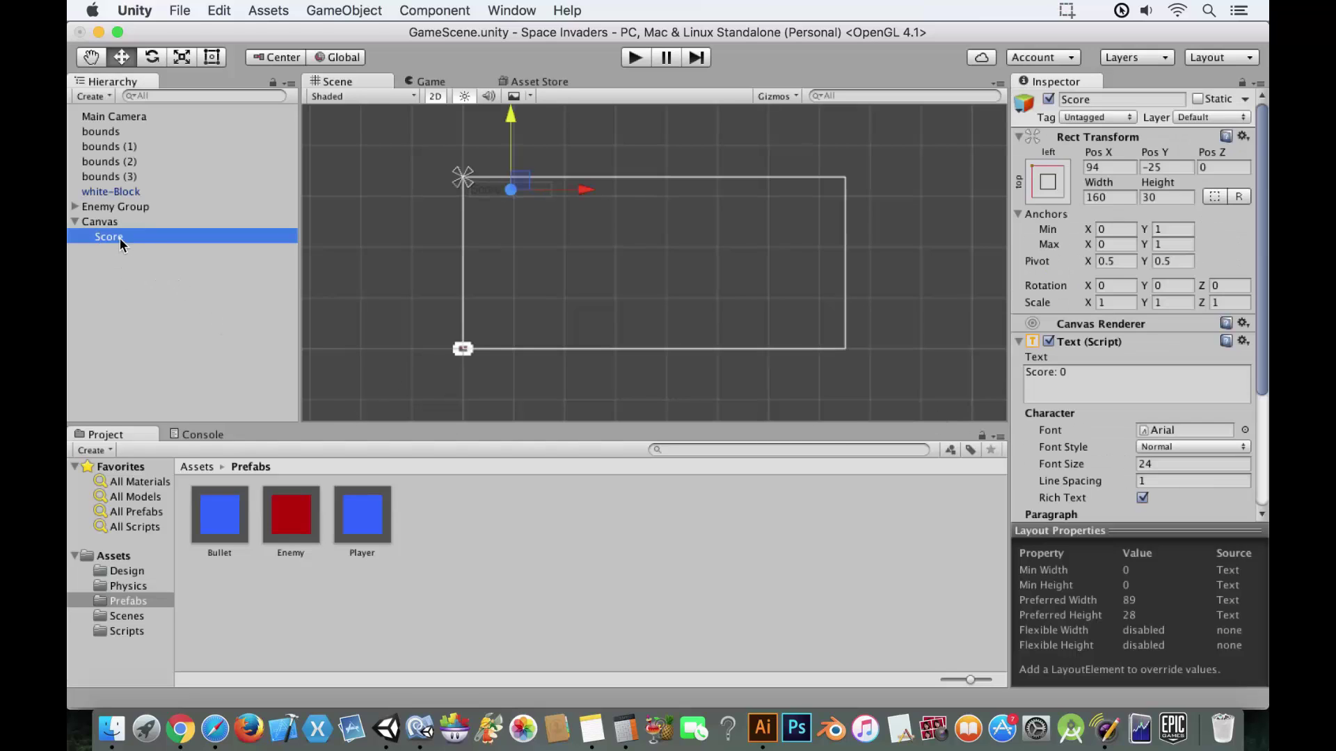
key("super+d")
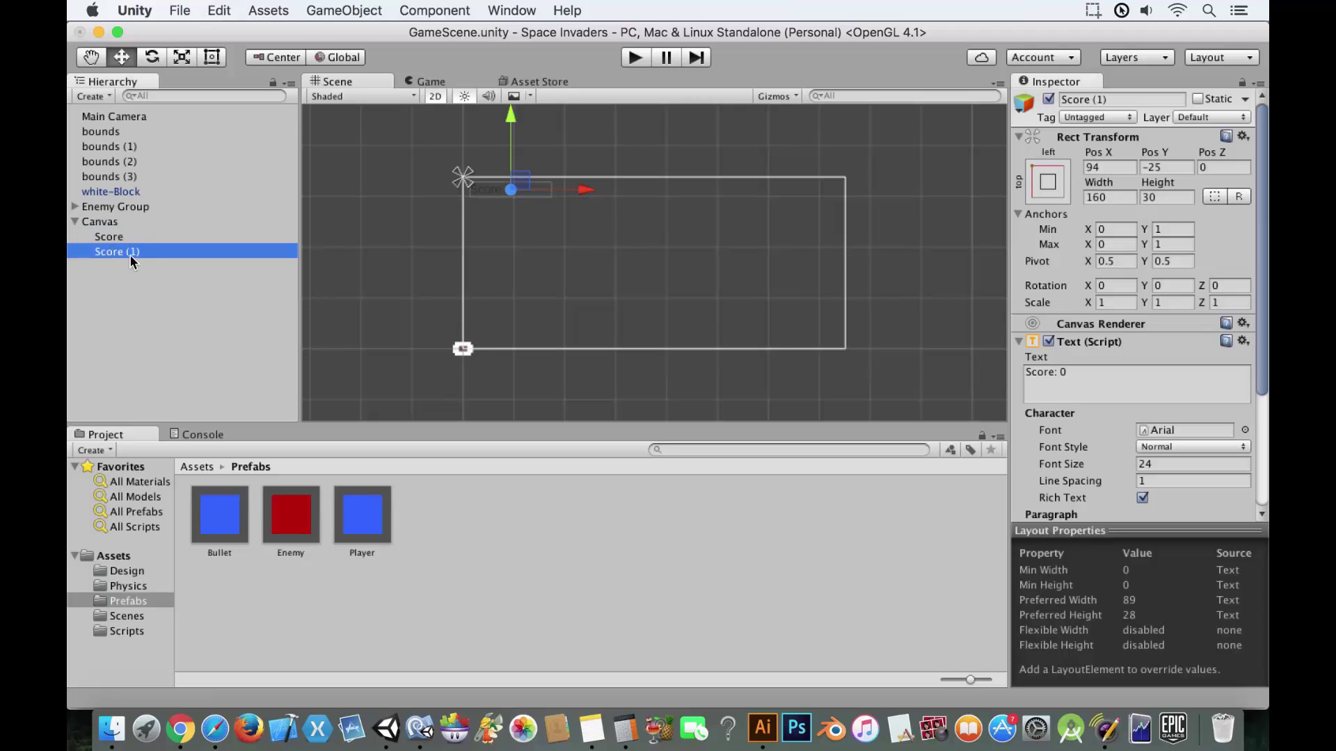
Step: Rename the duplicate Score (1) to 'Game over'
left_click(130, 256)
type("Game")
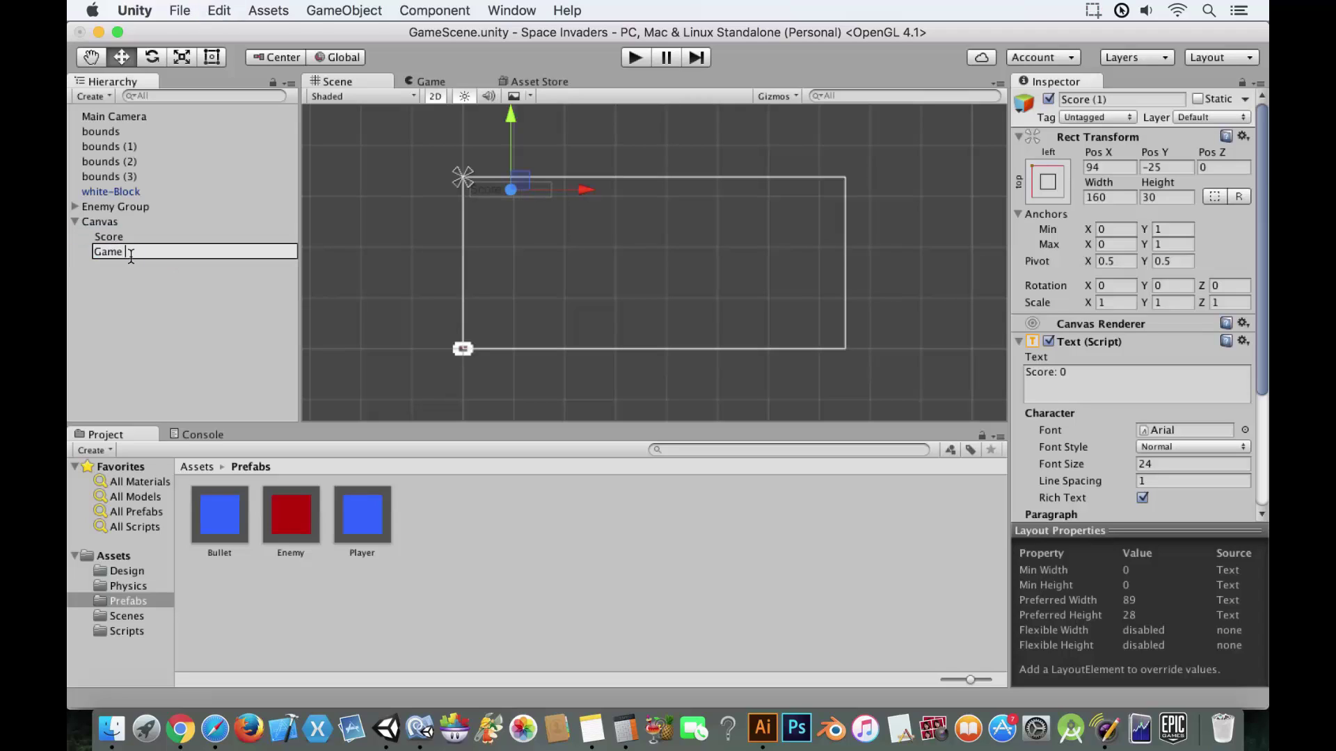
type(" obver")
key("Return")
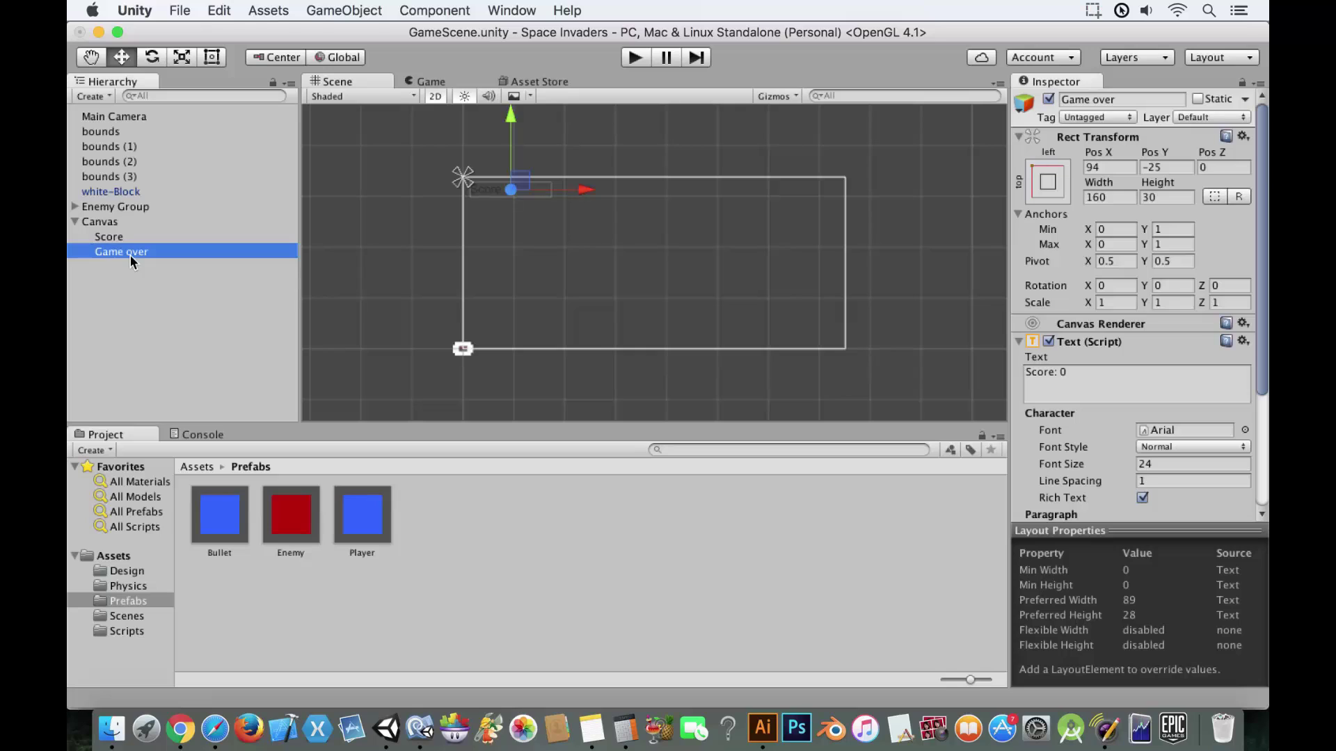
Step: Move the Game over text down and right, and make it display 'Game Over'
left_click_drag(510, 113, 508, 176)
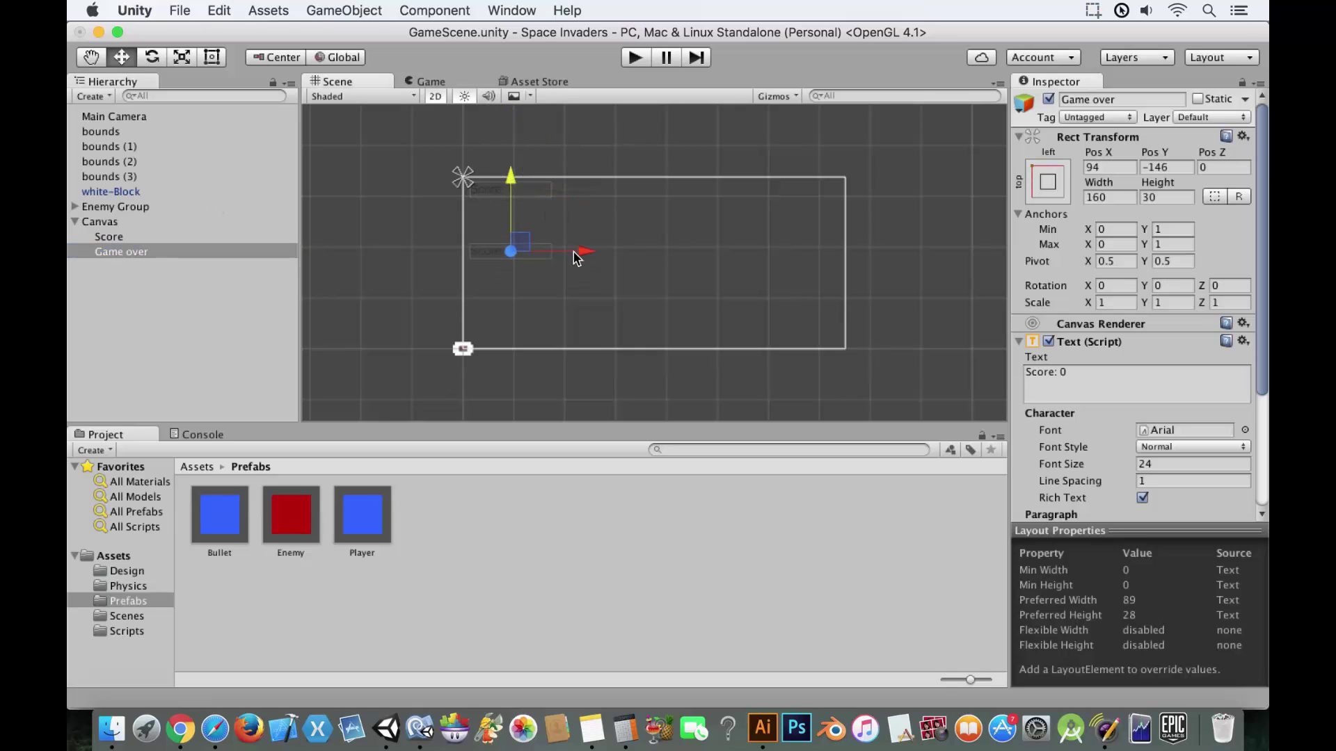
left_click_drag(581, 250, 691, 262)
left_click(1122, 388)
type("G")
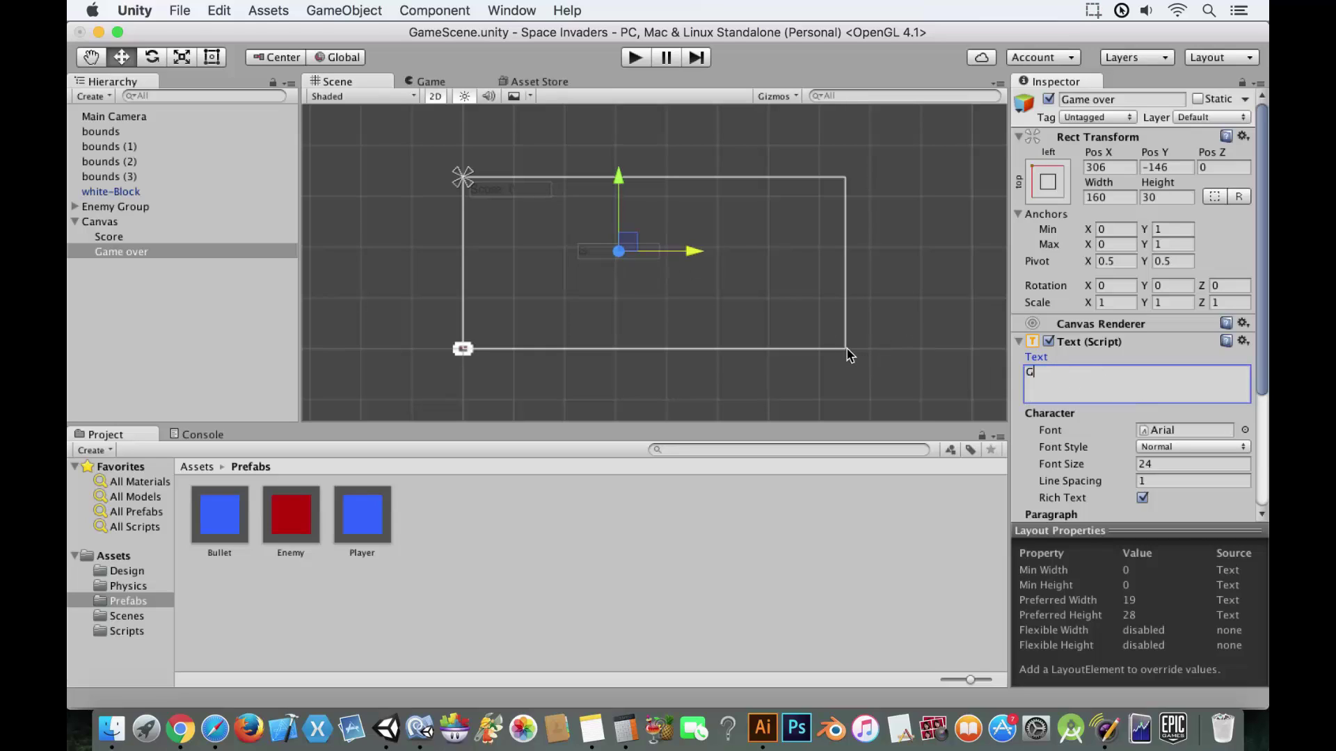
type("ame Over")
scroll(626, 376, "down", 1)
middle_click_drag(693, 417, 948, 275)
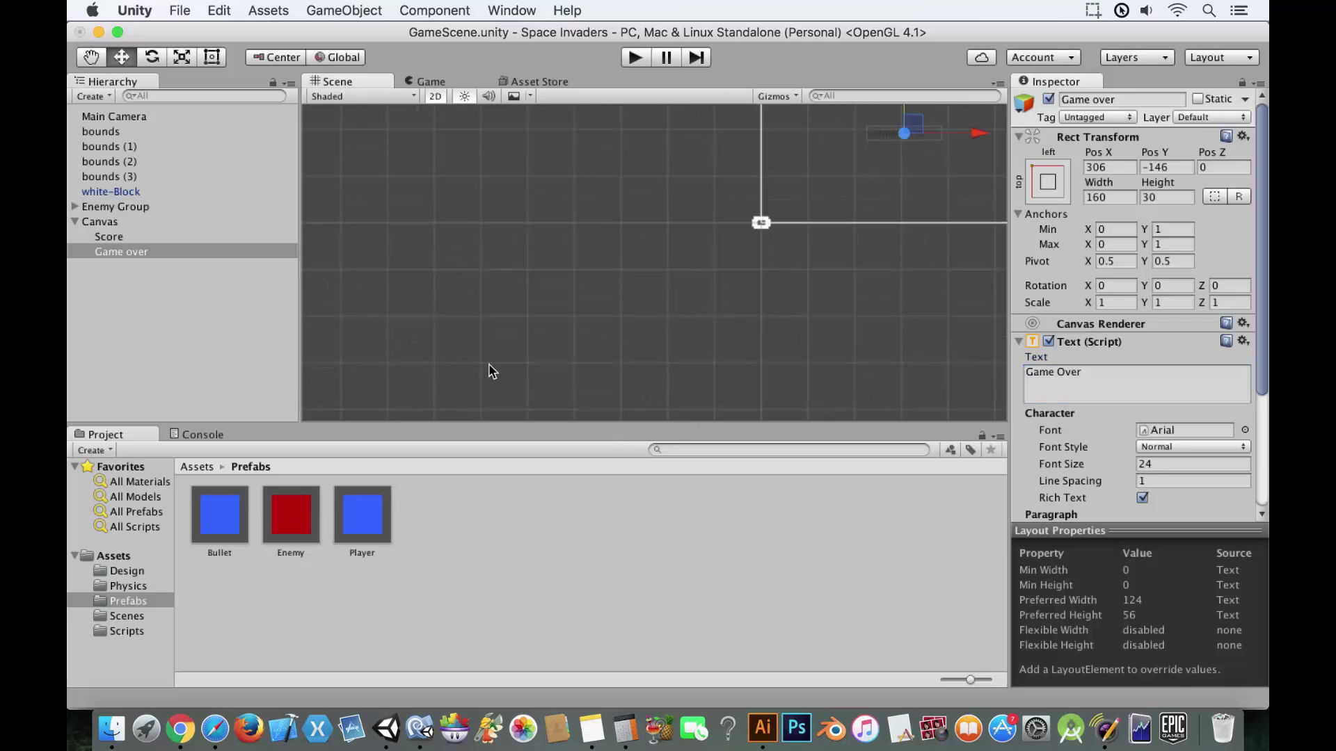
scroll(488, 369, "up", 3)
Step: Create an empty root object named Game Scene Manager
left_click(218, 116)
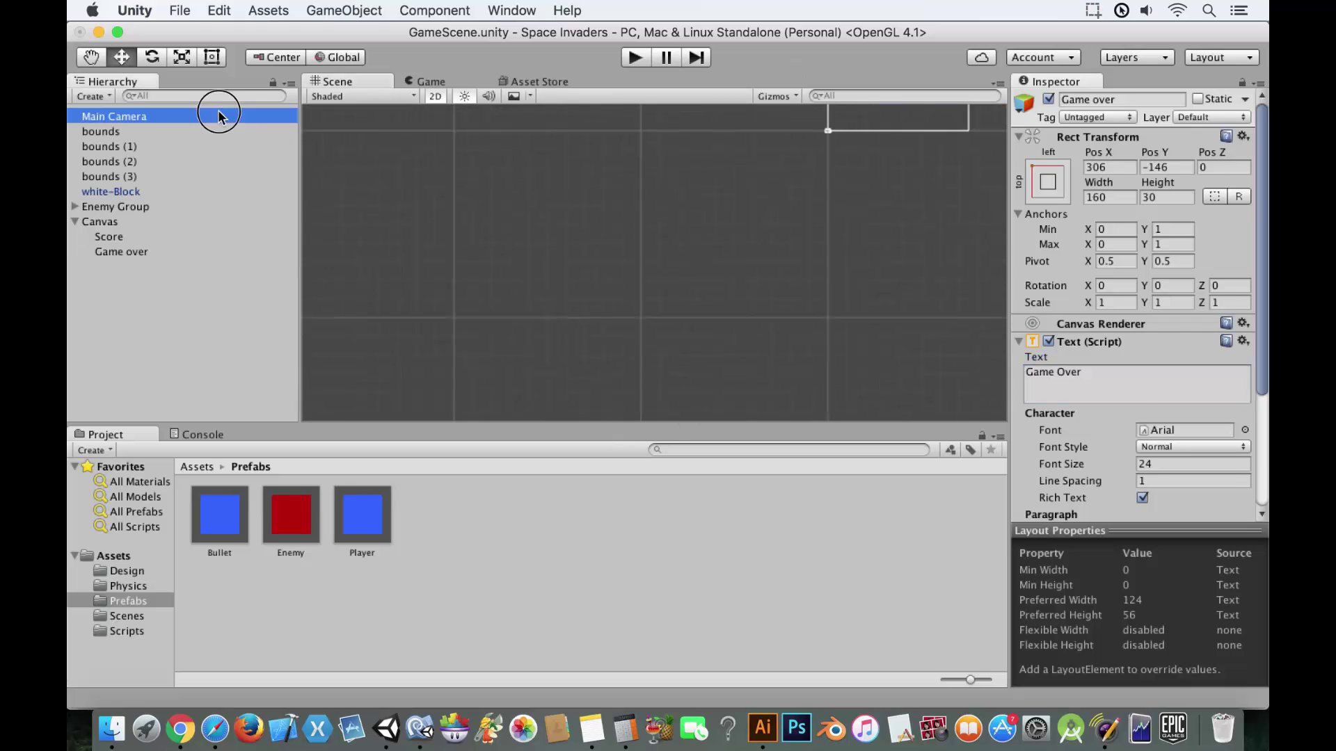
left_click(219, 116)
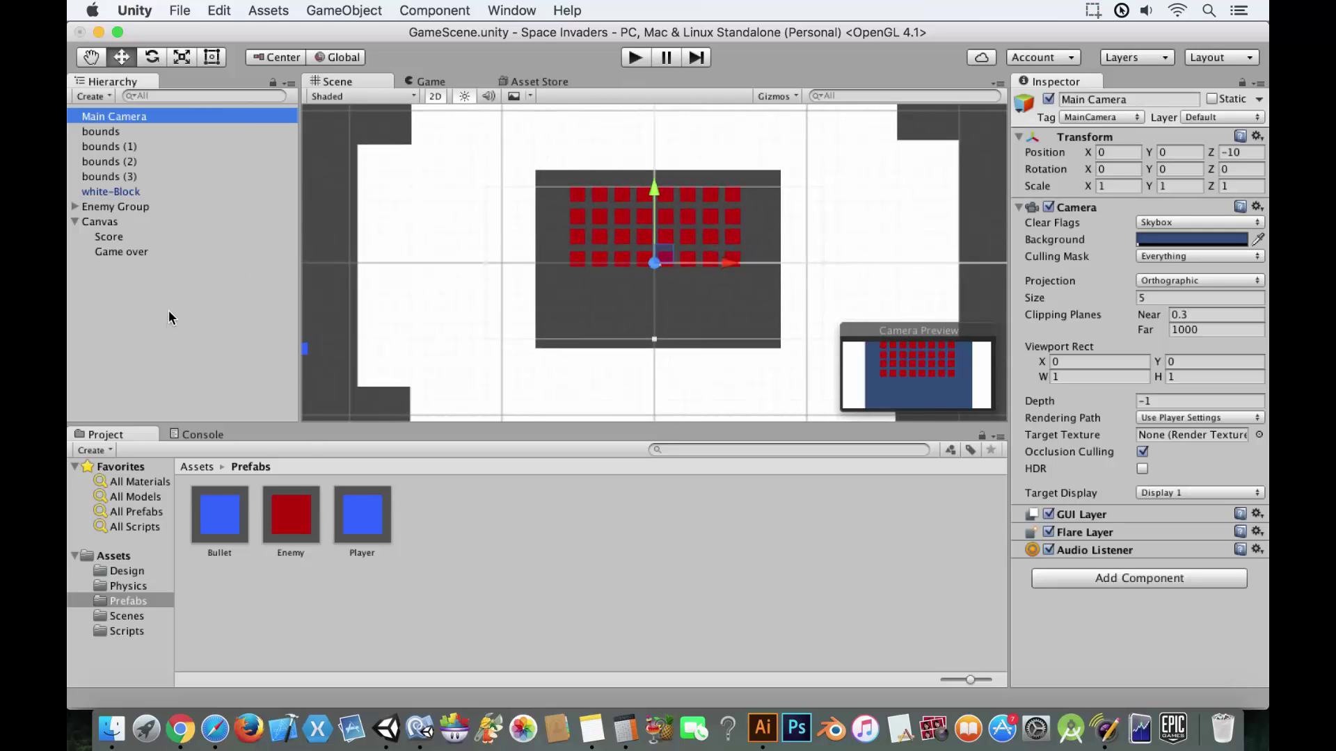
right_click(169, 317)
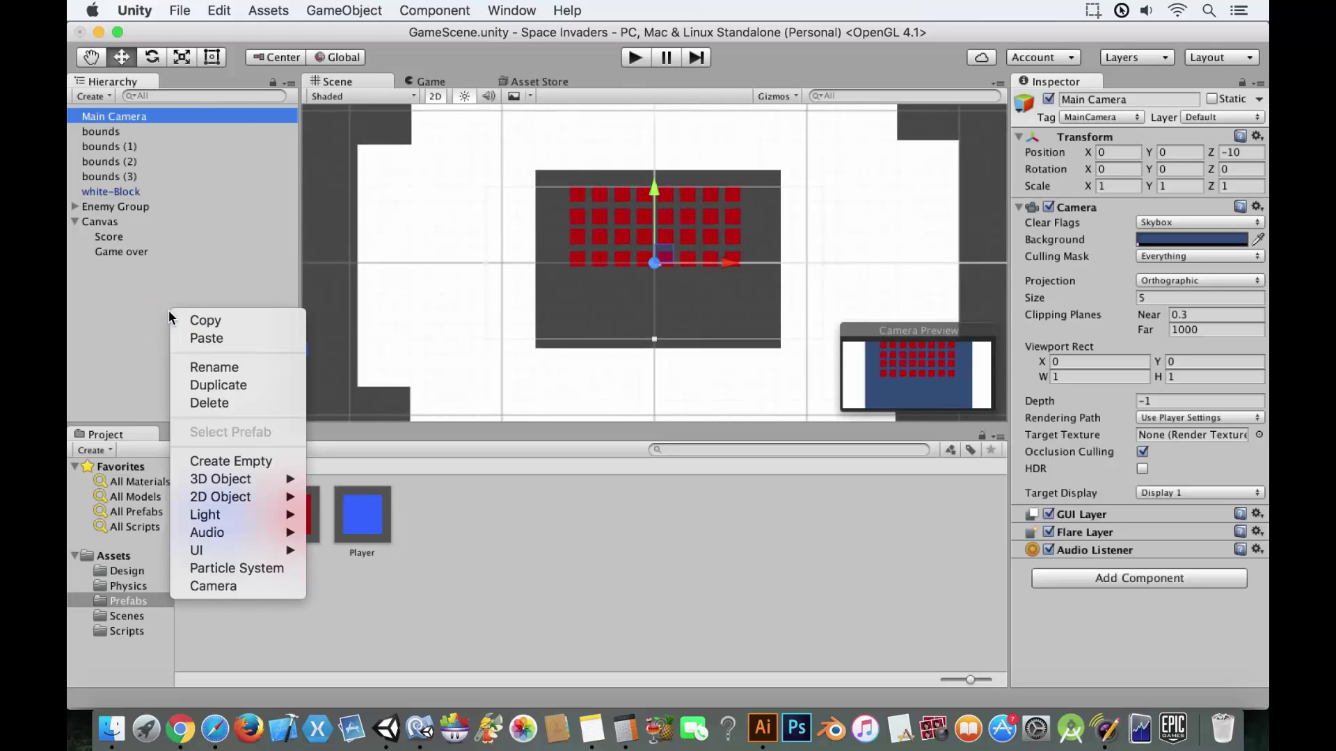
left_click(234, 460)
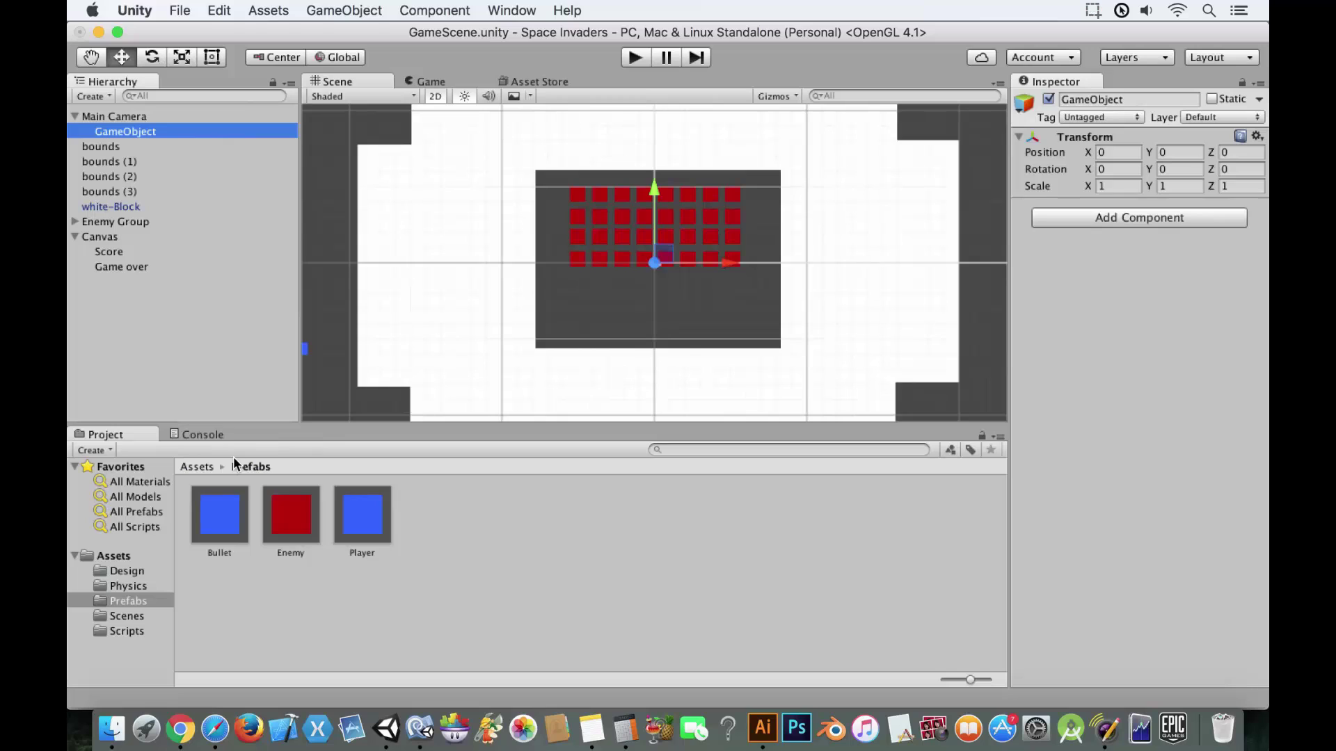
key("super+z")
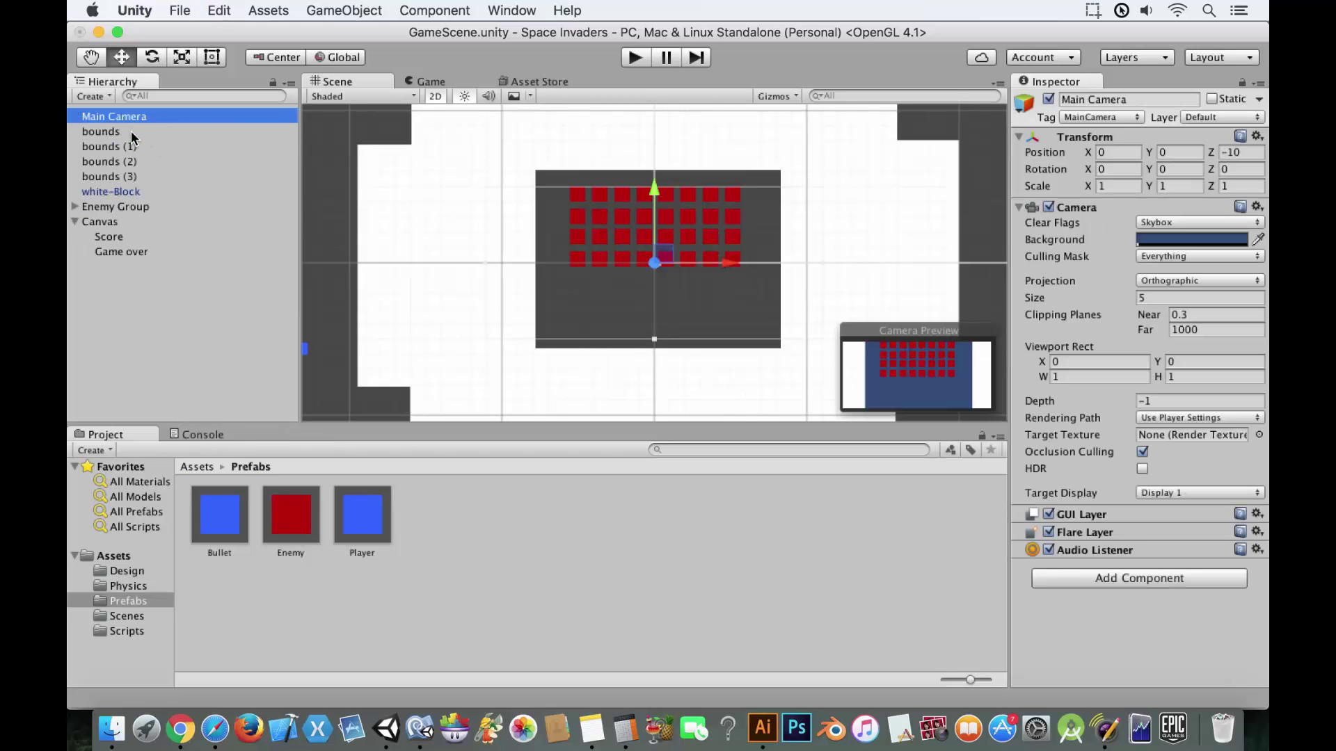
right_click(139, 349)
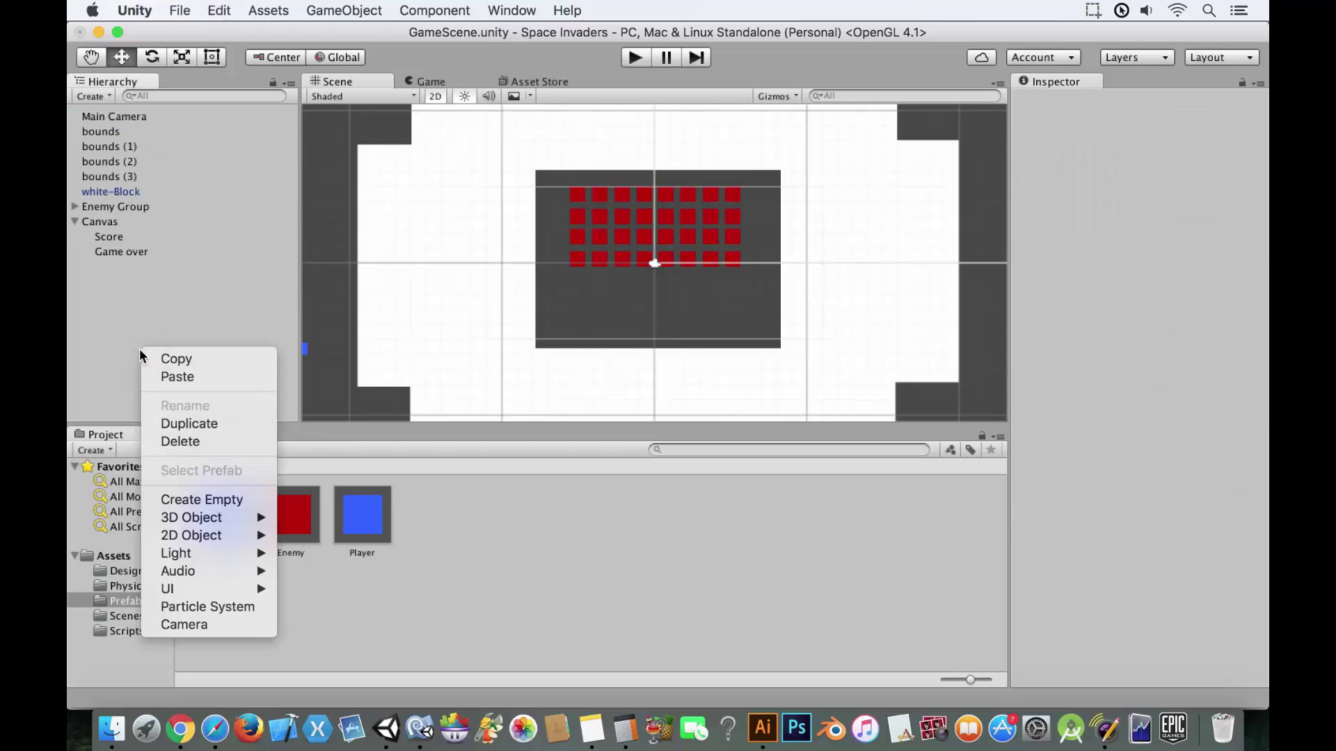
left_click(192, 498)
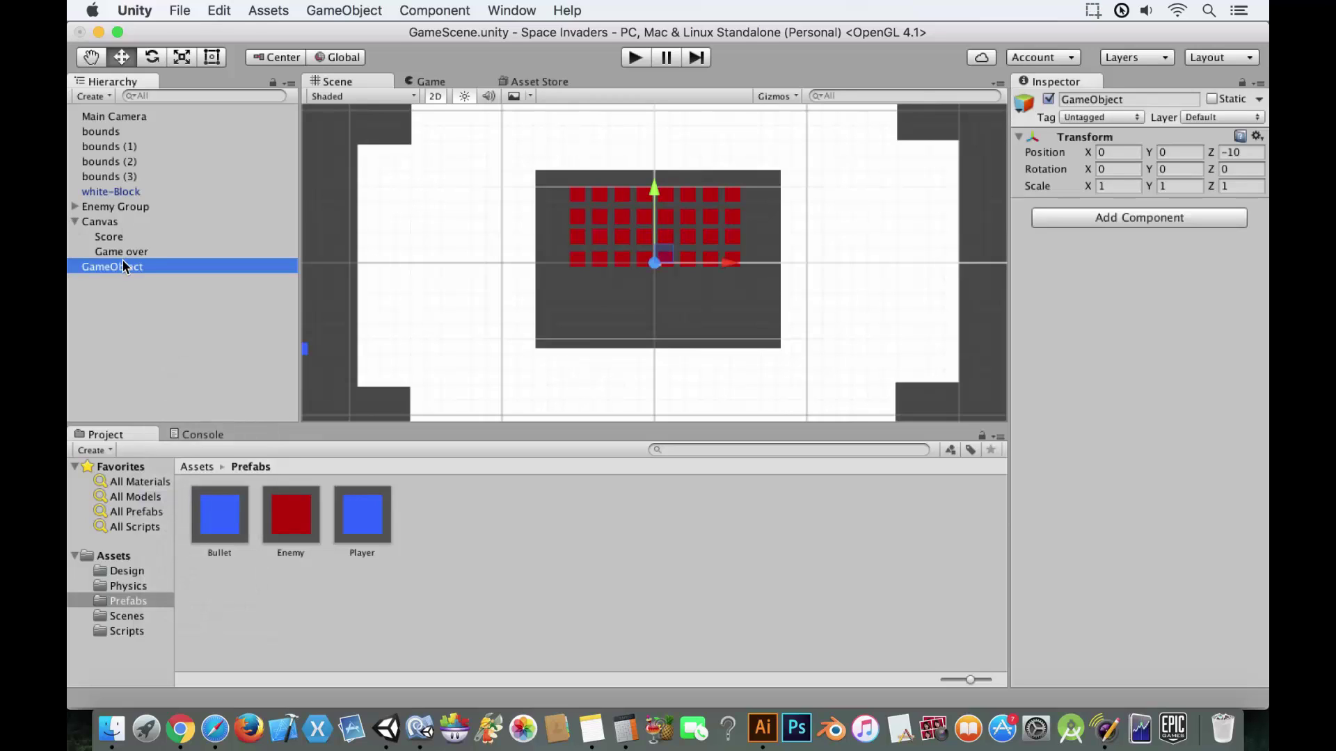
left_click(114, 267)
type("Game")
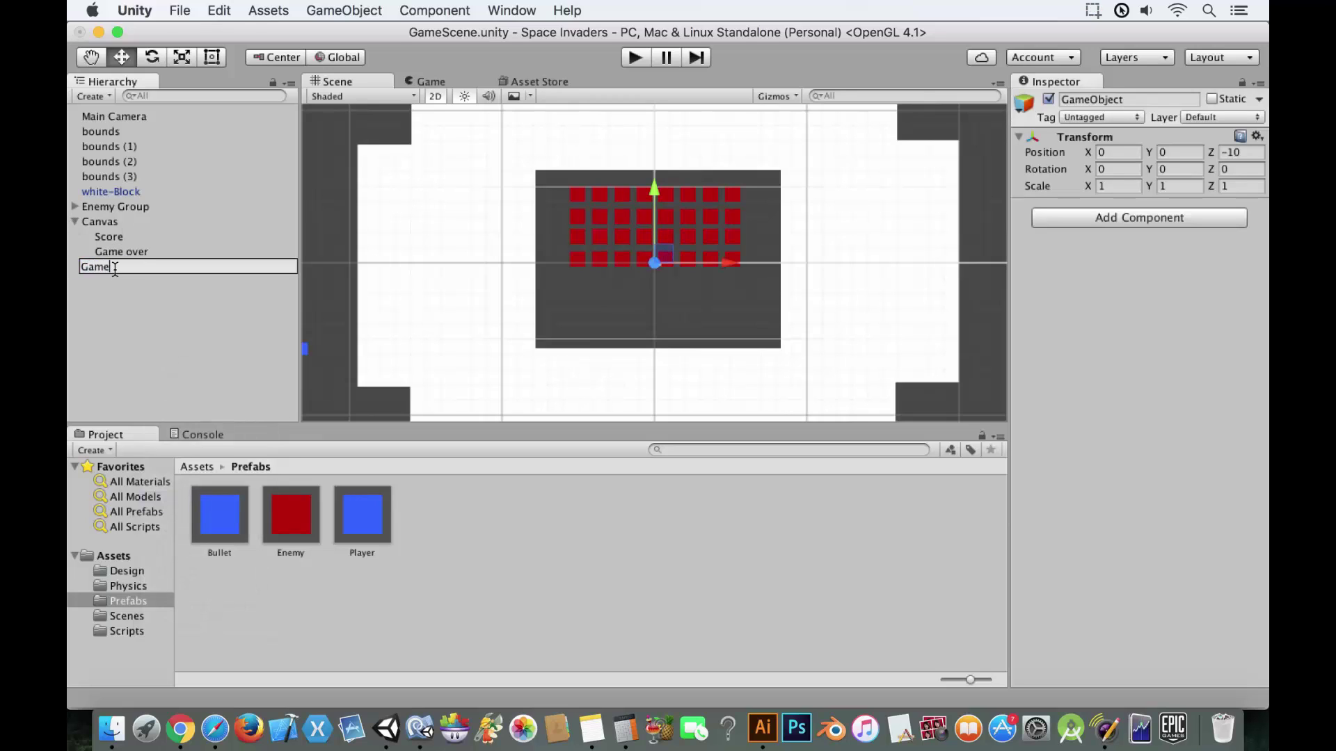
type(" Scene Manager")
key("Return")
Step: Parent Main Camera under it, add the Game Scene Manager script, and assign Main Camera
left_click_drag(179, 117, 158, 256)
left_click(149, 252)
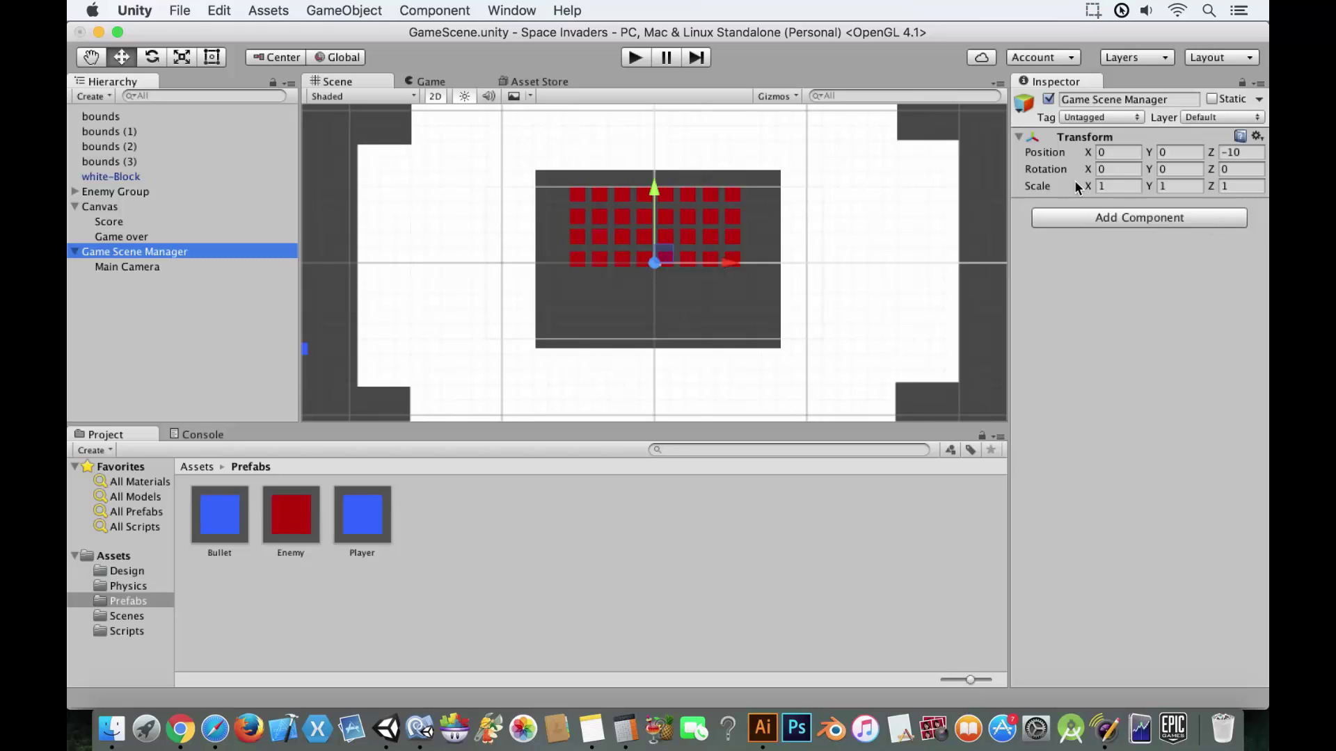
left_click(1082, 220)
type("gane")
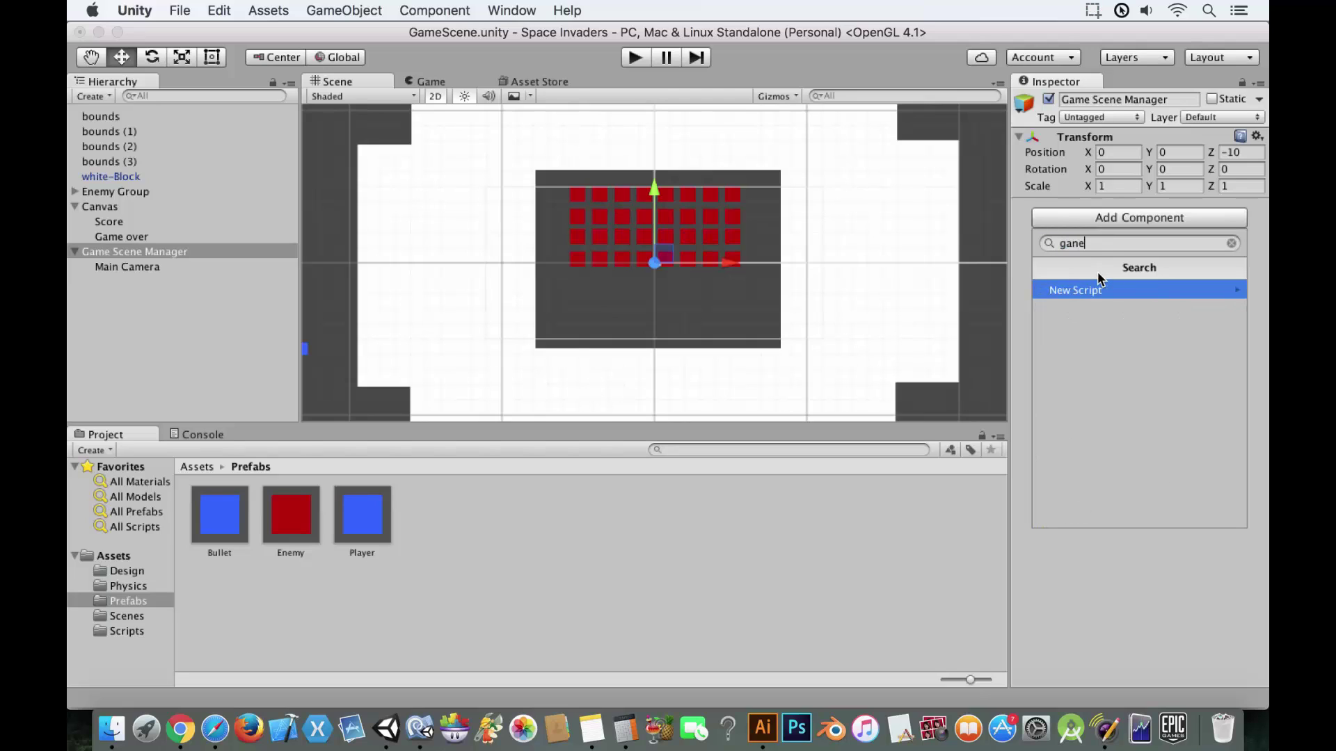
key("BackSpace")
type("m")
left_click(1103, 292)
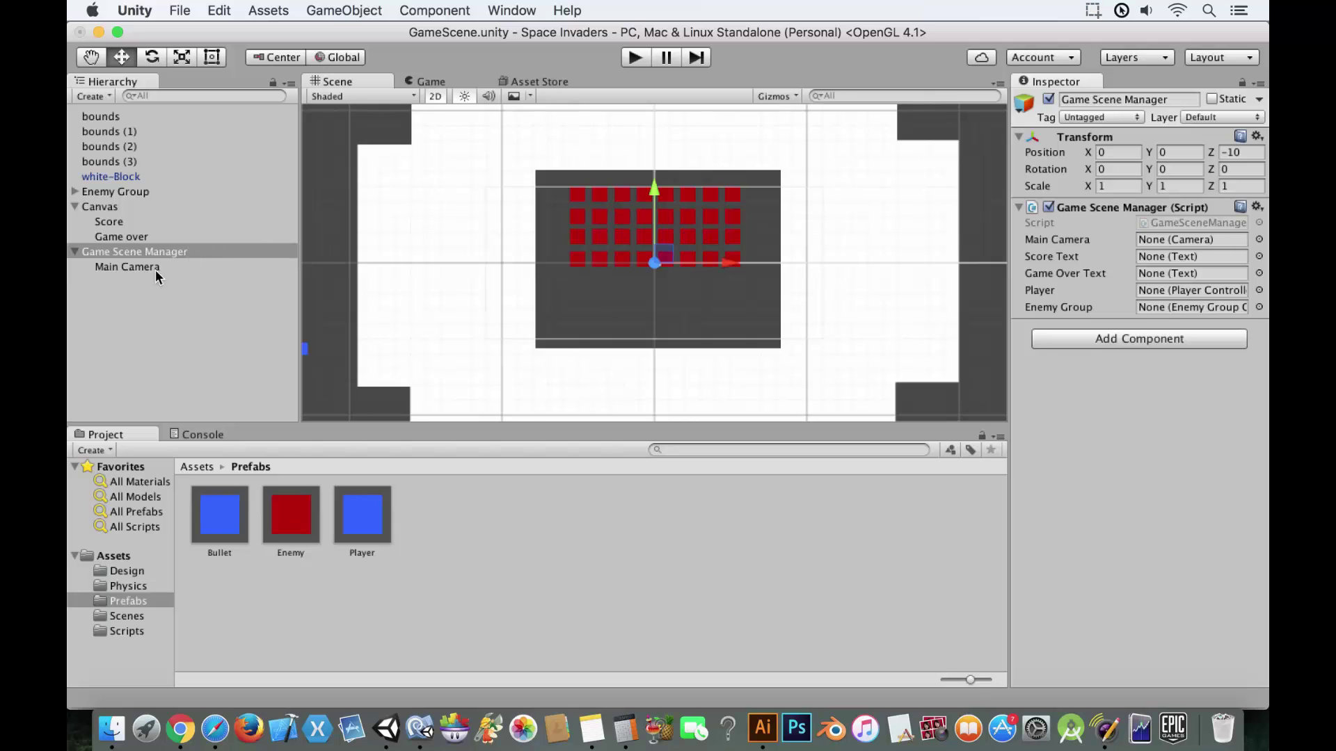
left_click_drag(156, 269, 1200, 242)
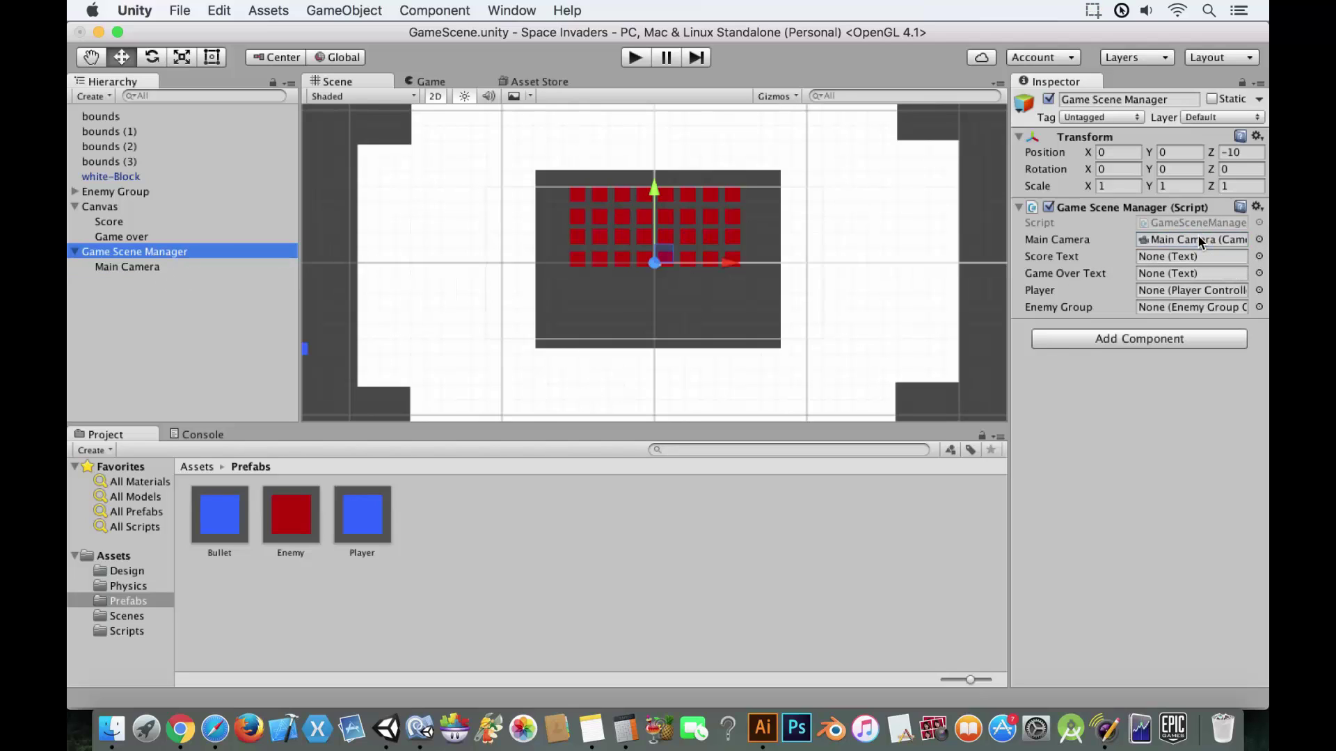
Step: Assign the Score and Game over texts to the manager and place a Player instance
left_click_drag(124, 221, 1183, 264)
left_click_drag(159, 235, 1183, 274)
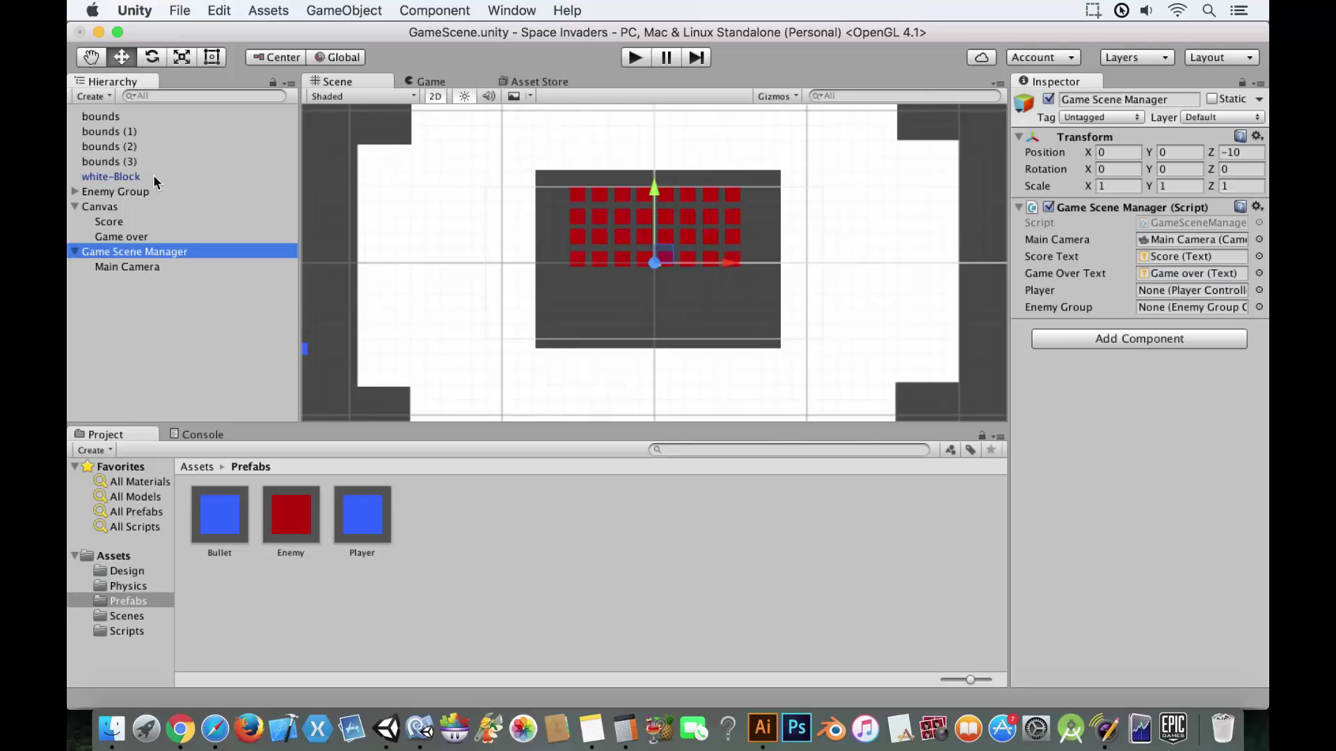
left_click_drag(366, 532, 654, 331)
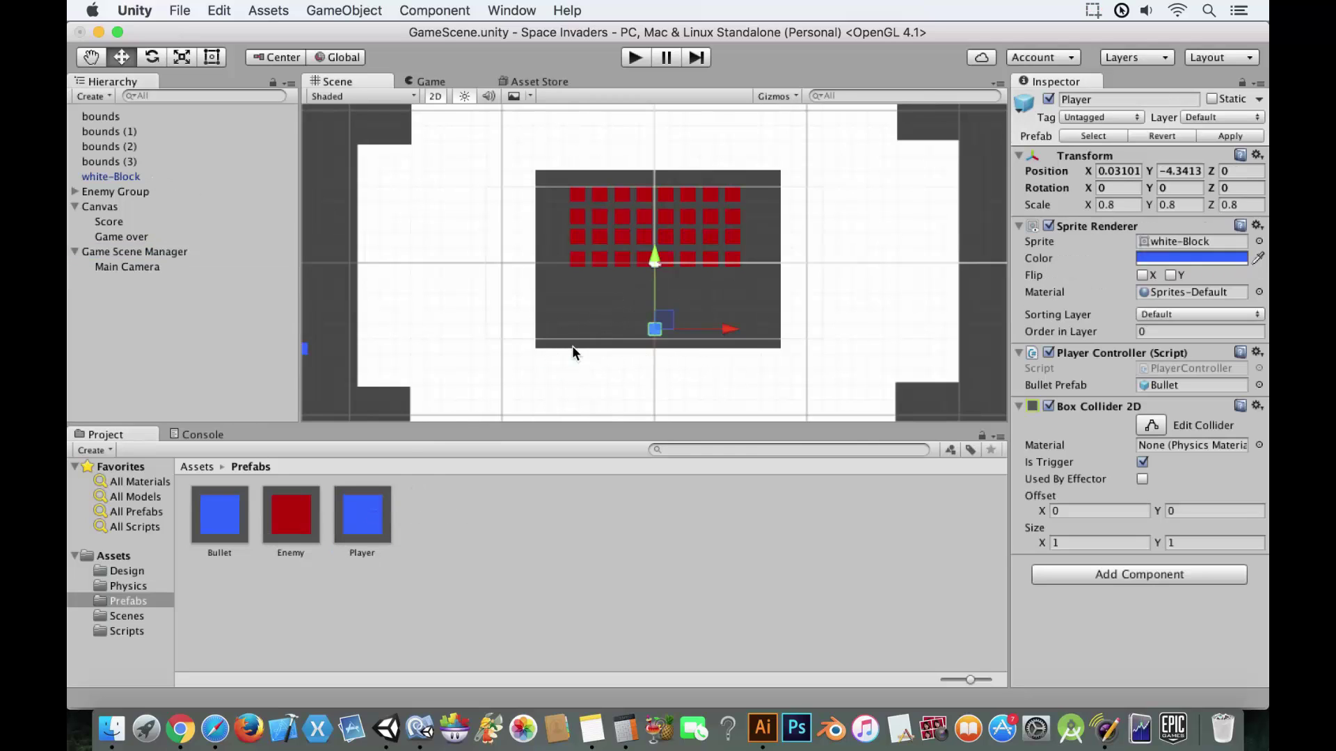
left_click(147, 320)
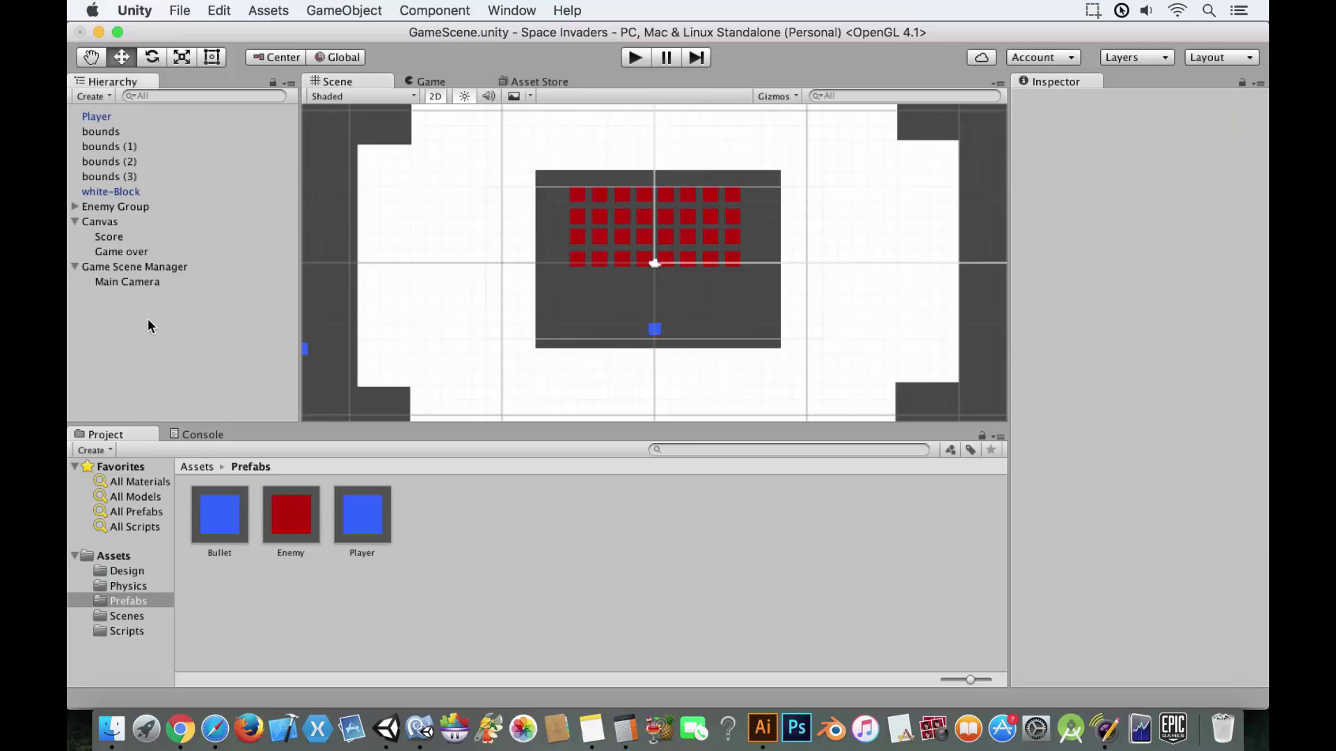
Step: Move Game Scene Manager to the hierarchy top and assign Player and Enemy Group
left_click_drag(131, 268, 161, 103)
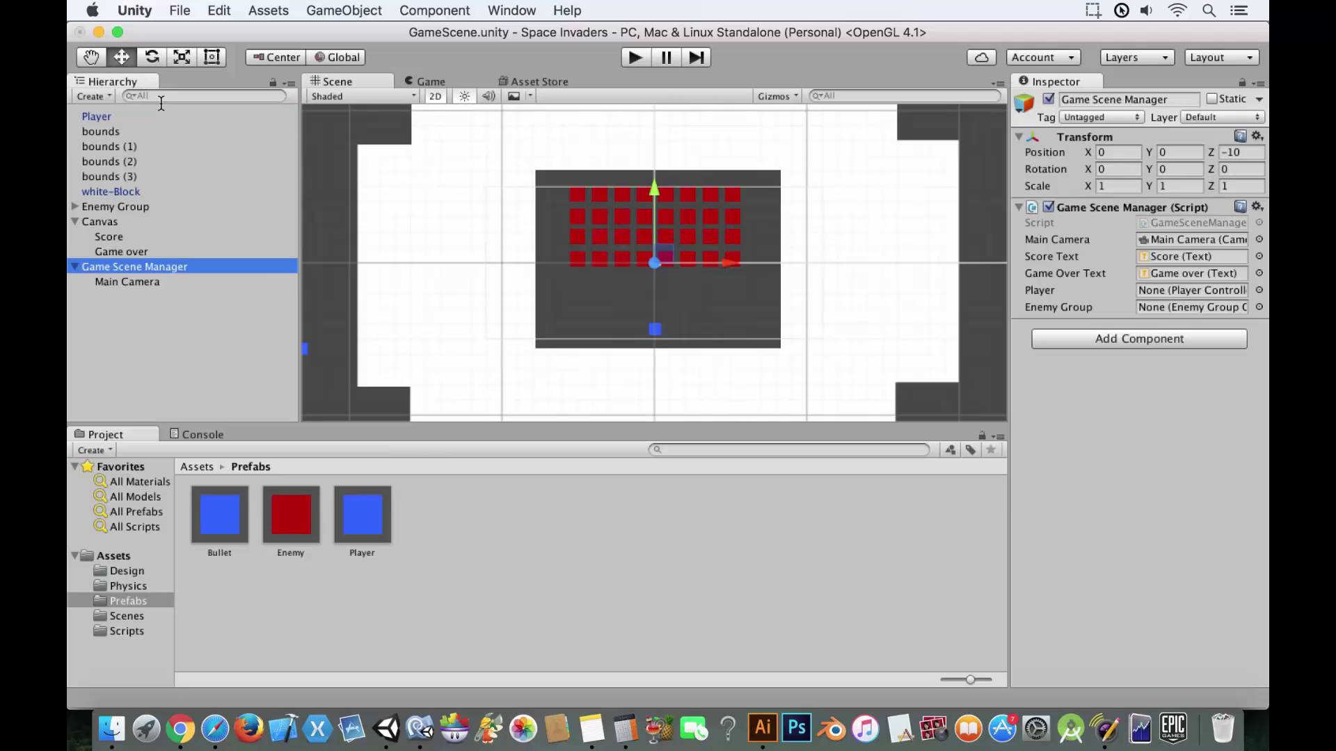
left_click_drag(108, 266, 84, 116)
left_click(74, 117)
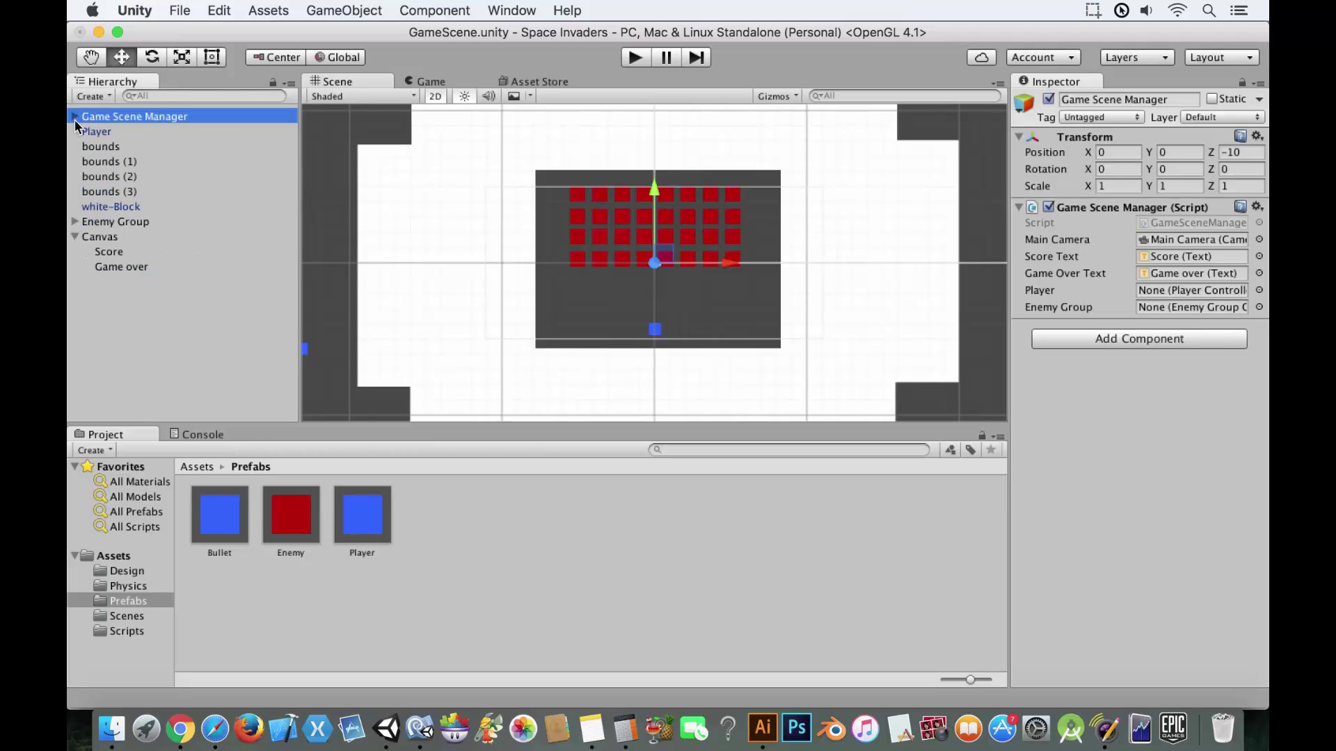
left_click(84, 131)
left_click(107, 118)
left_click_drag(104, 132, 1183, 290)
left_click_drag(137, 222, 1152, 304)
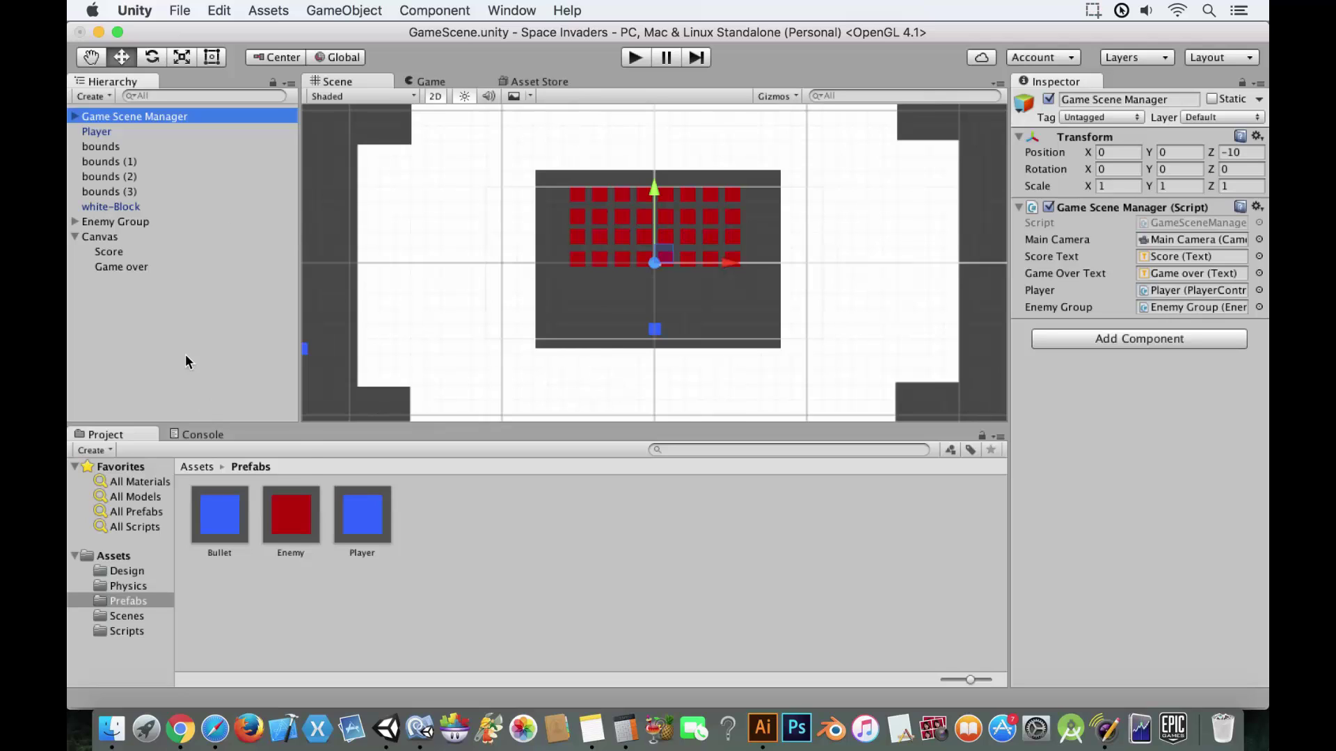
Step: Create an empty top-level object named Bounds
right_click(165, 342)
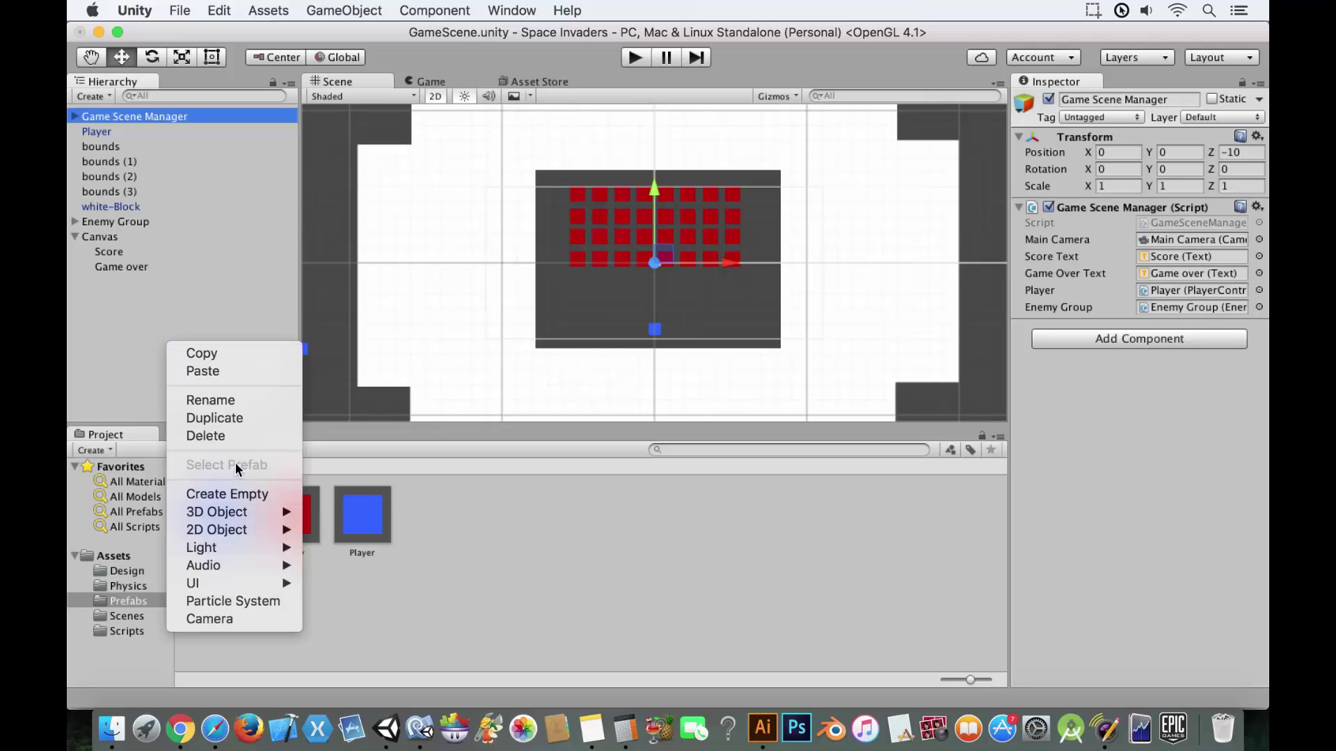
left_click(239, 494)
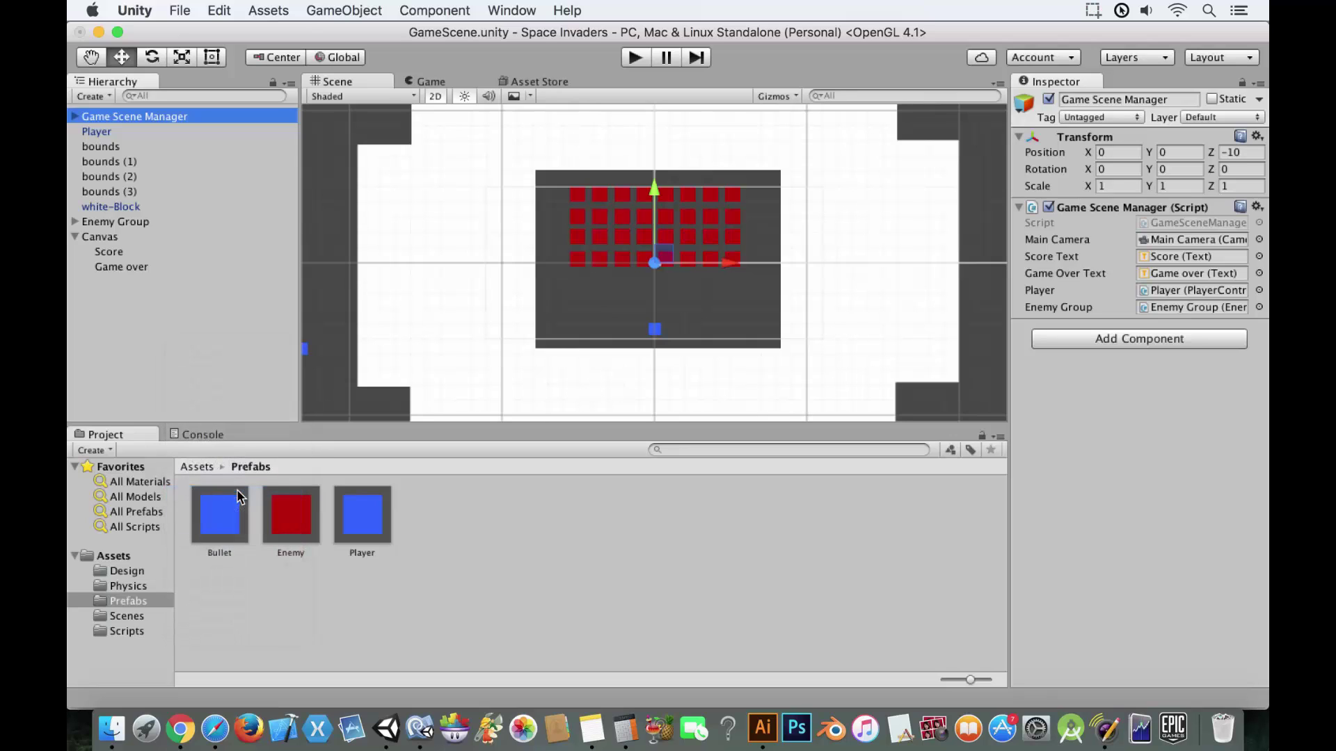
left_click_drag(161, 252, 113, 167)
left_click(112, 163)
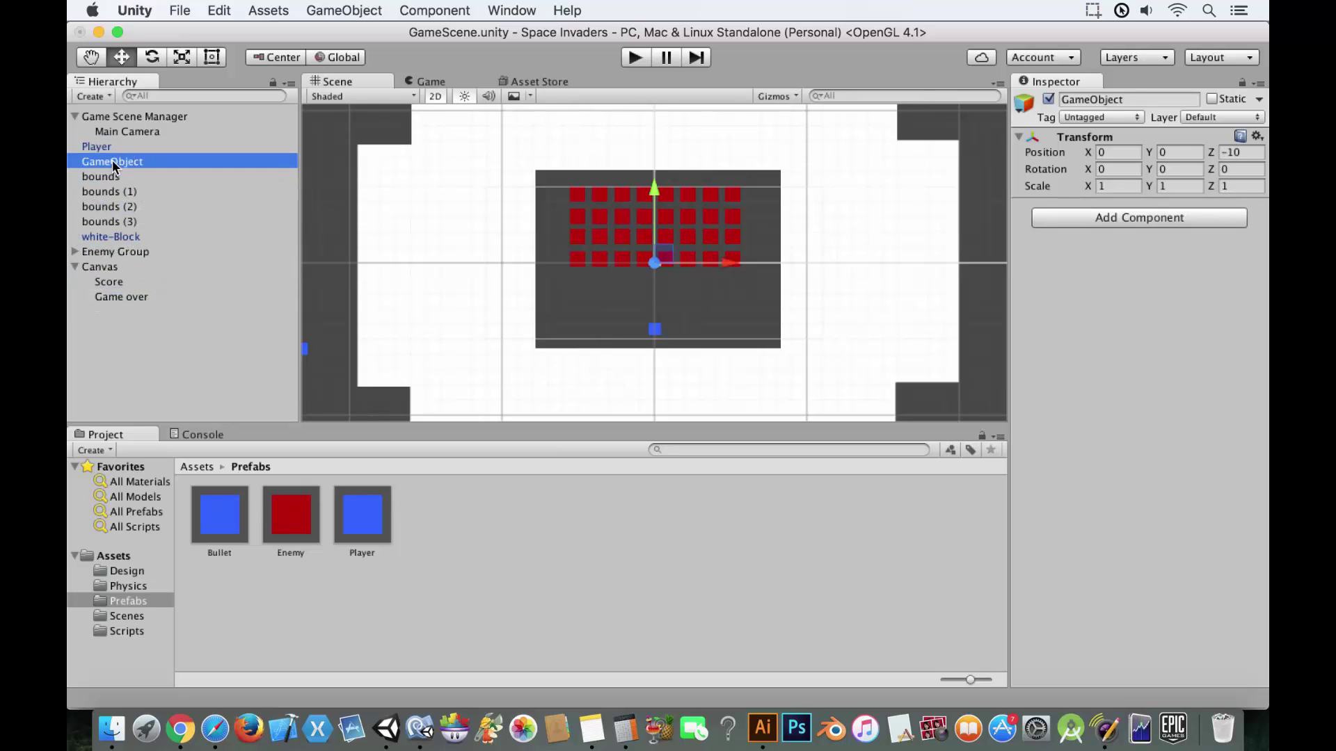
type("Bounds")
key("Return")
Step: Parent bounds through bounds (3) under Bounds and reselect all four walls
left_click(114, 176)
left_click(127, 221, "shift")
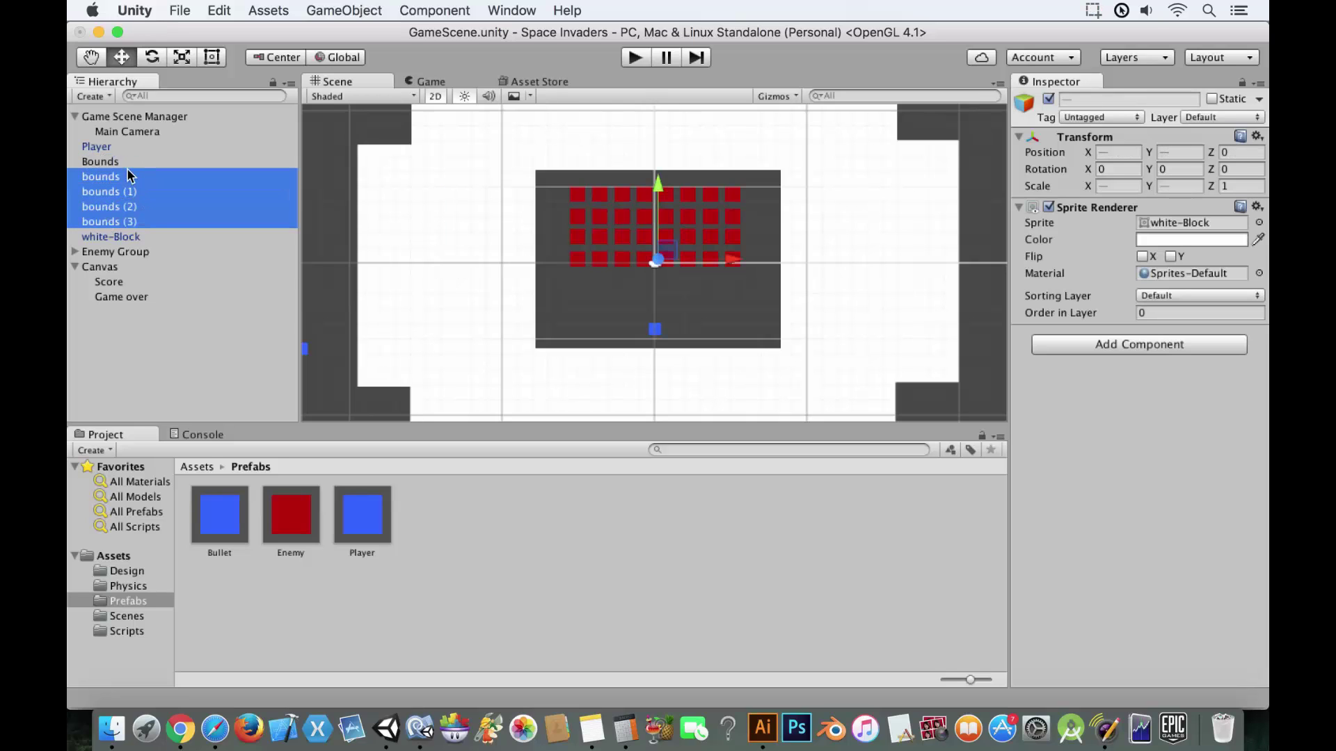
left_click_drag(130, 174, 129, 162)
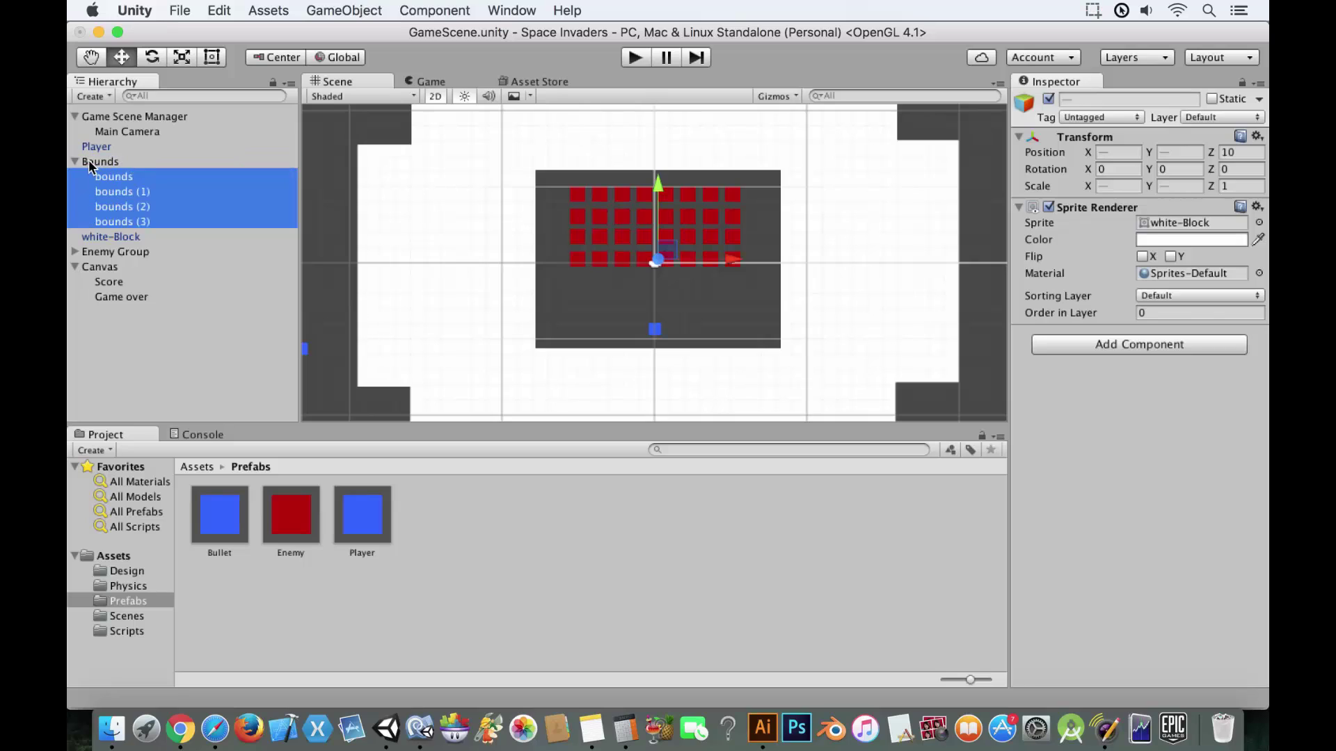
left_click(81, 162)
left_click(75, 162)
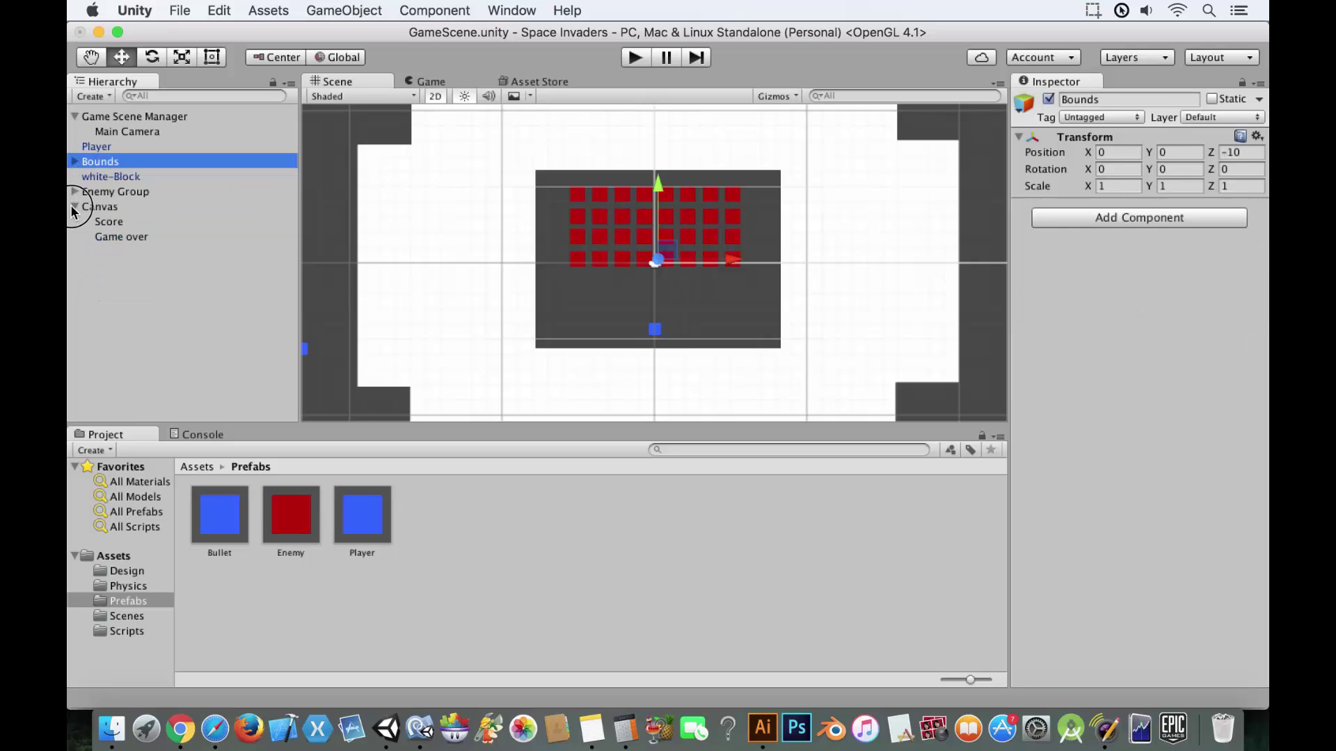
left_click(74, 206)
left_click(76, 161)
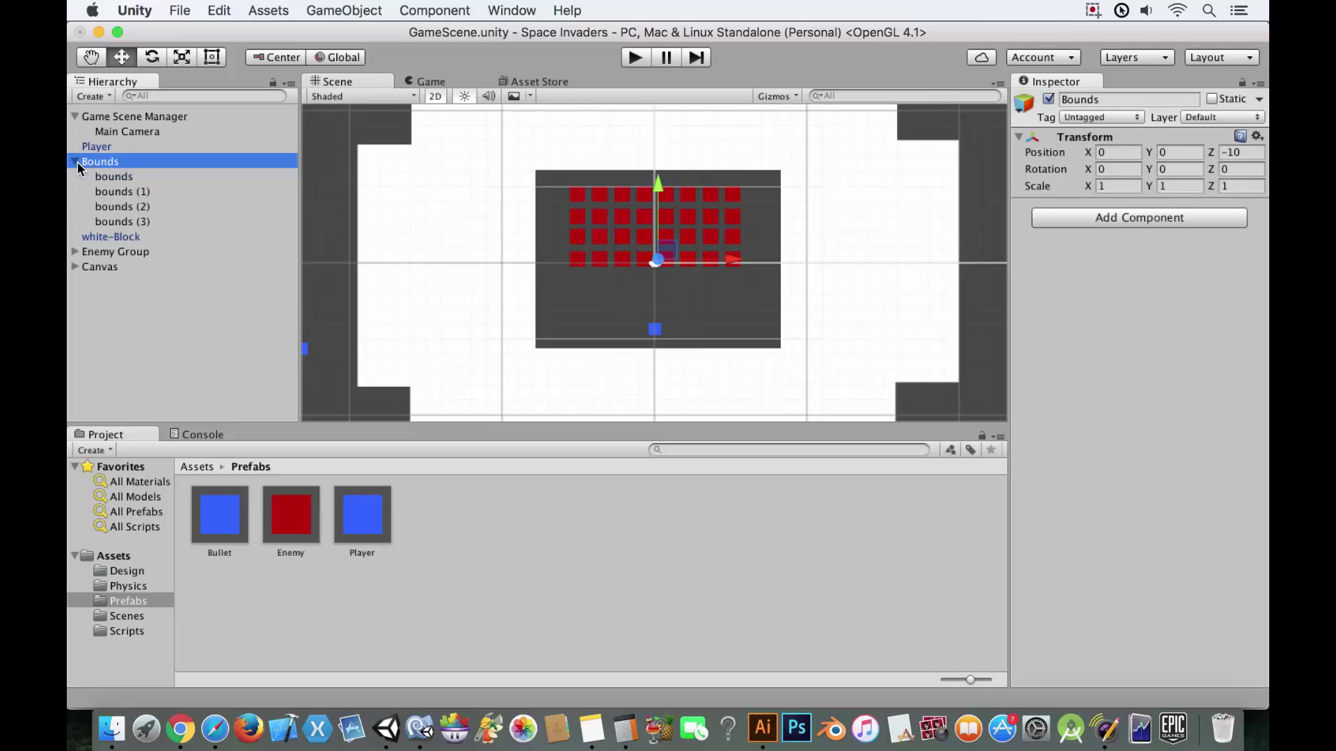
left_click(113, 177)
left_click(124, 221, "shift")
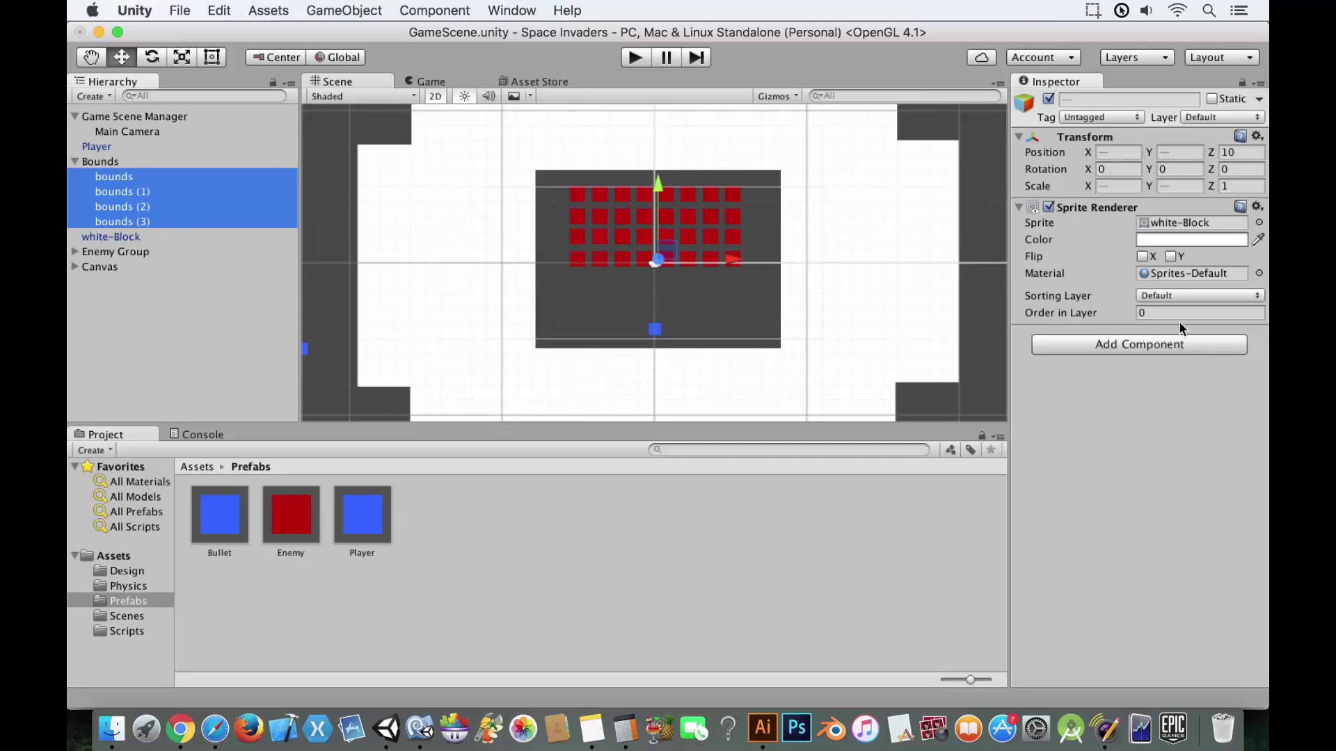
Step: Add a kinematic Rigidbody 2D to the four bounds walls
left_click(1095, 344)
type("rigid")
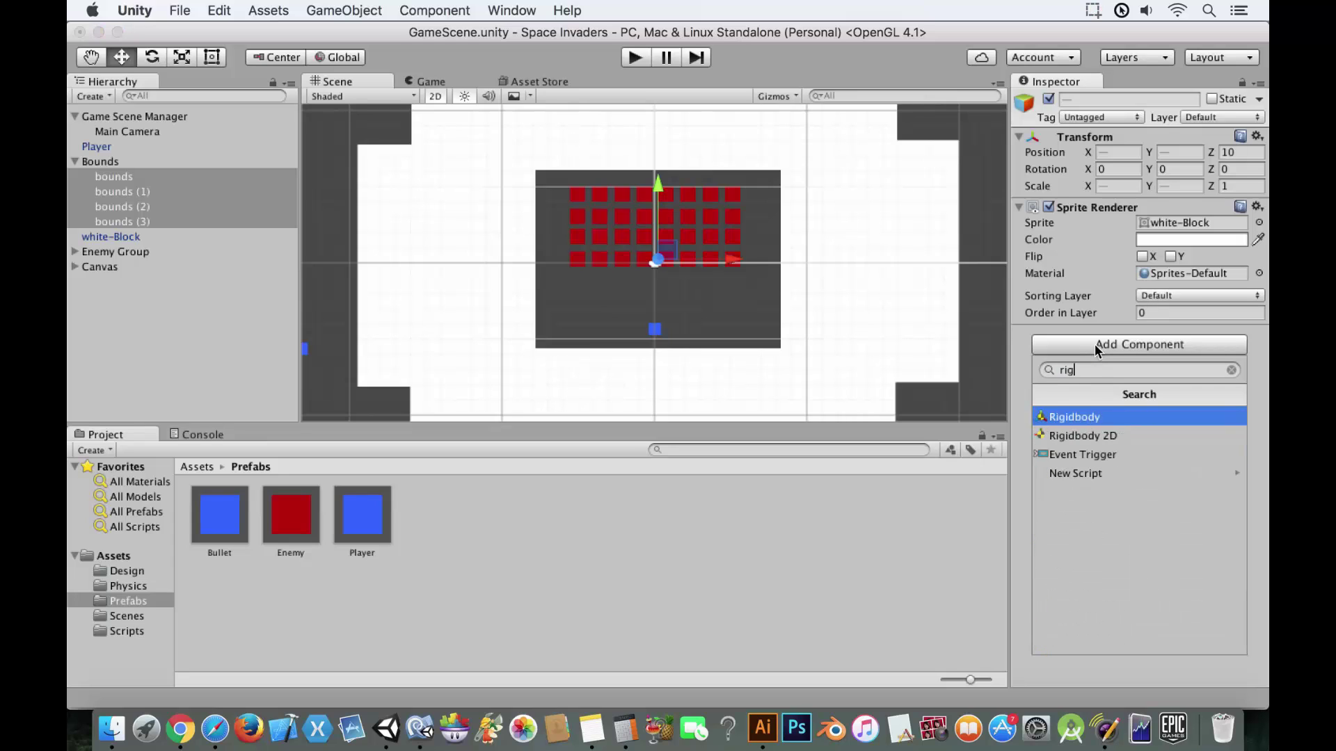
key("Down")
key("Return")
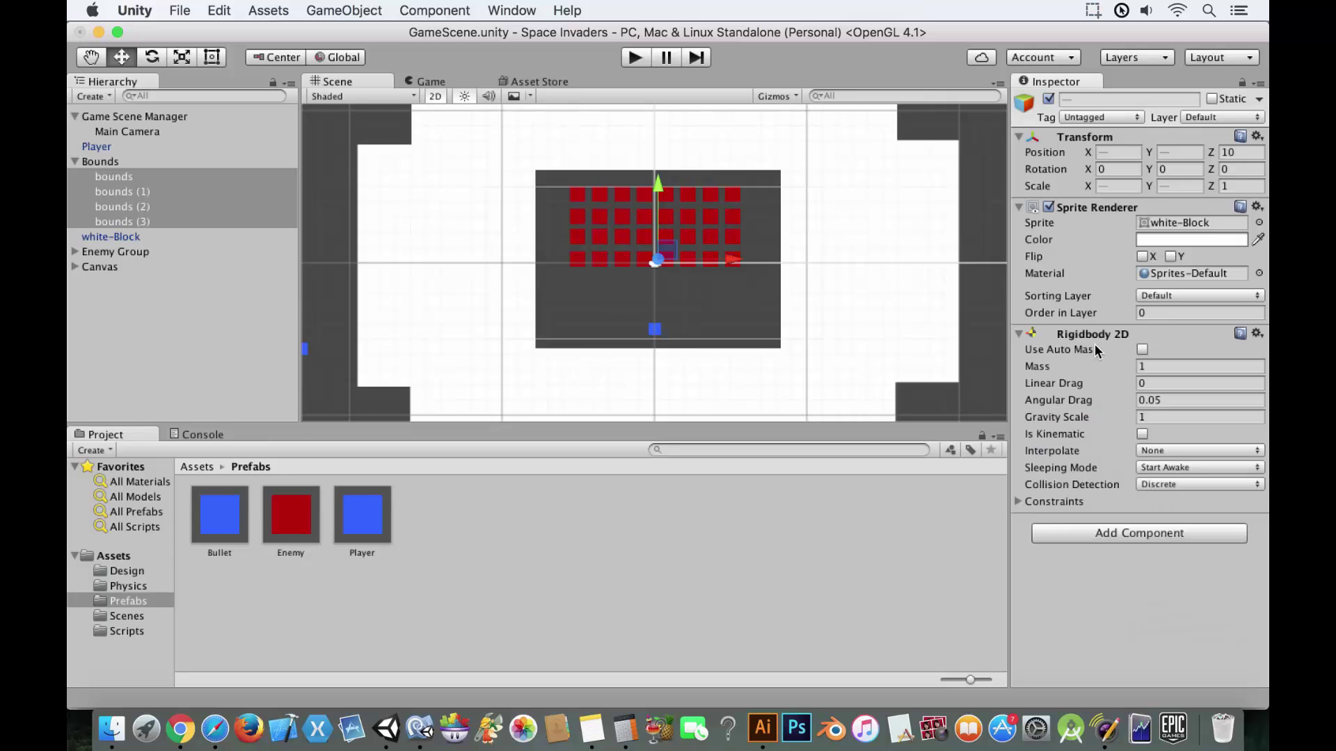
left_click(1141, 434)
Step: Add a Box Collider 2D to the four bounds walls
left_click(1151, 540)
type("box")
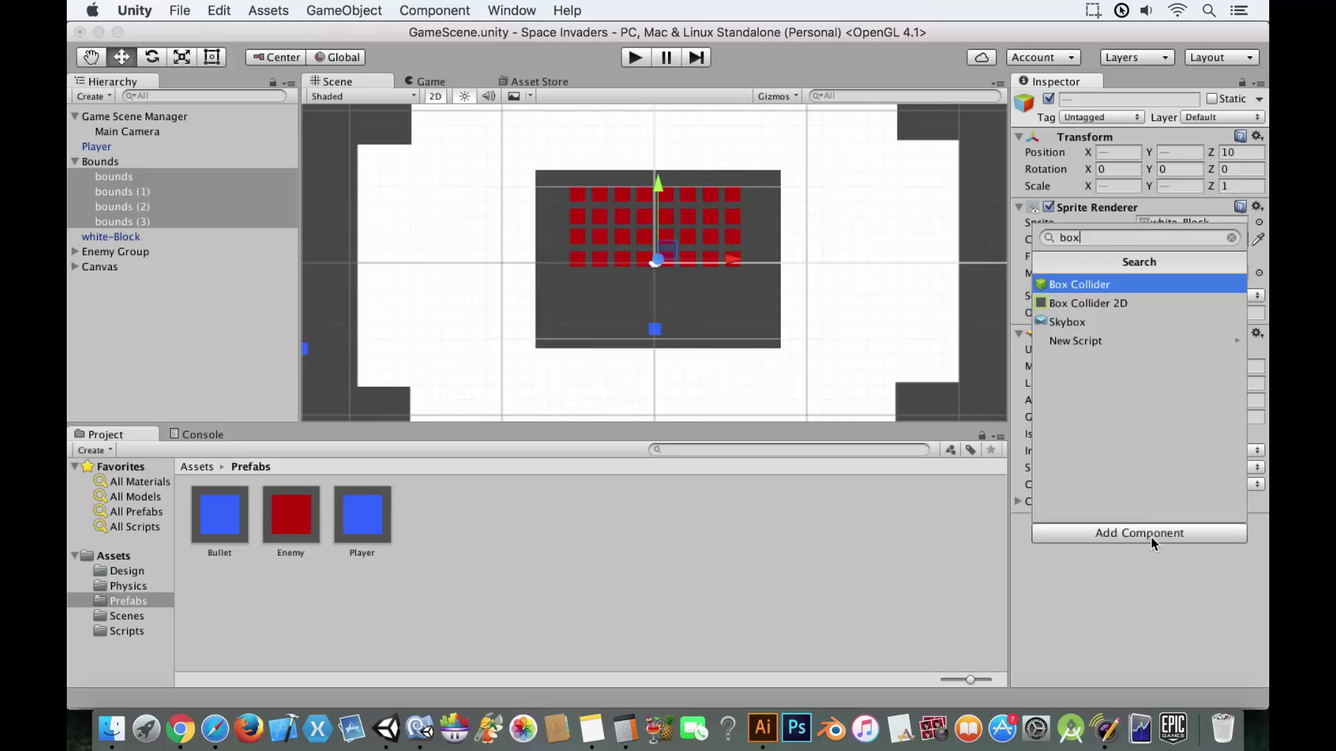
key("Down")
key("Return")
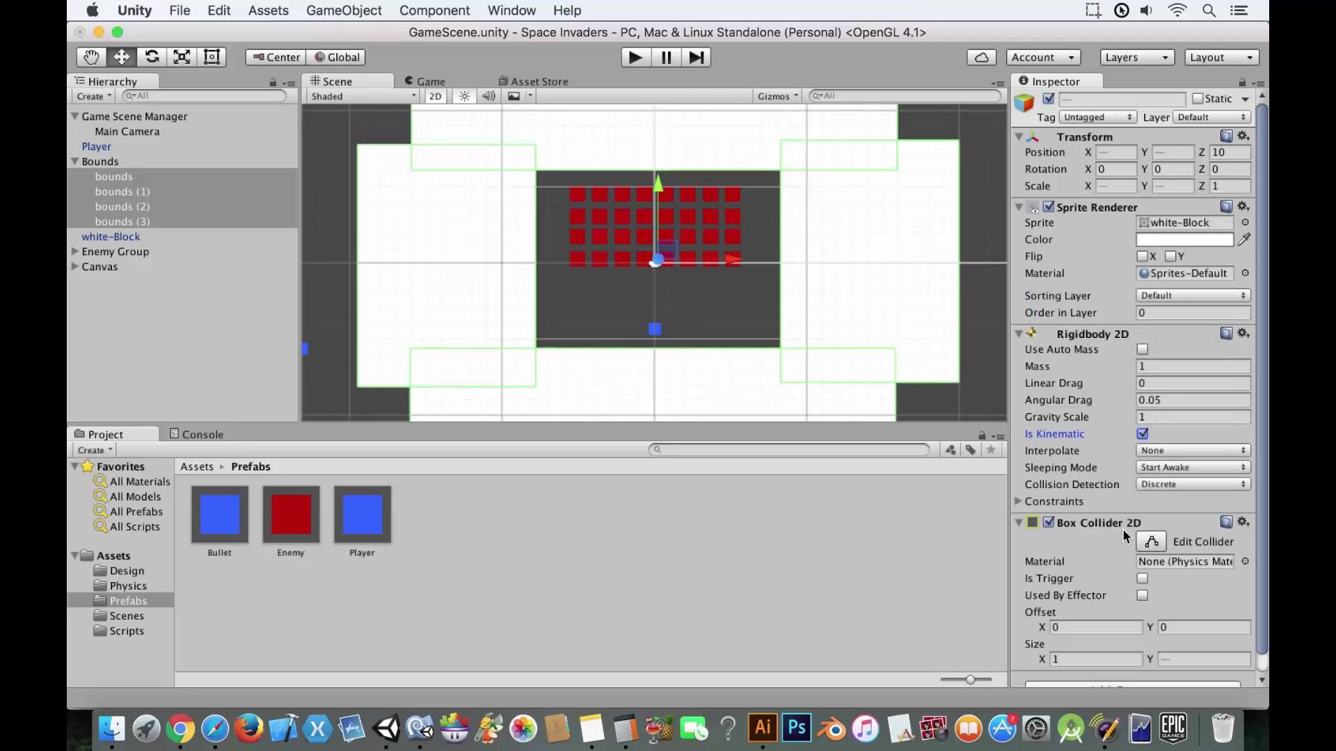
scroll(1224, 566, "down", 1)
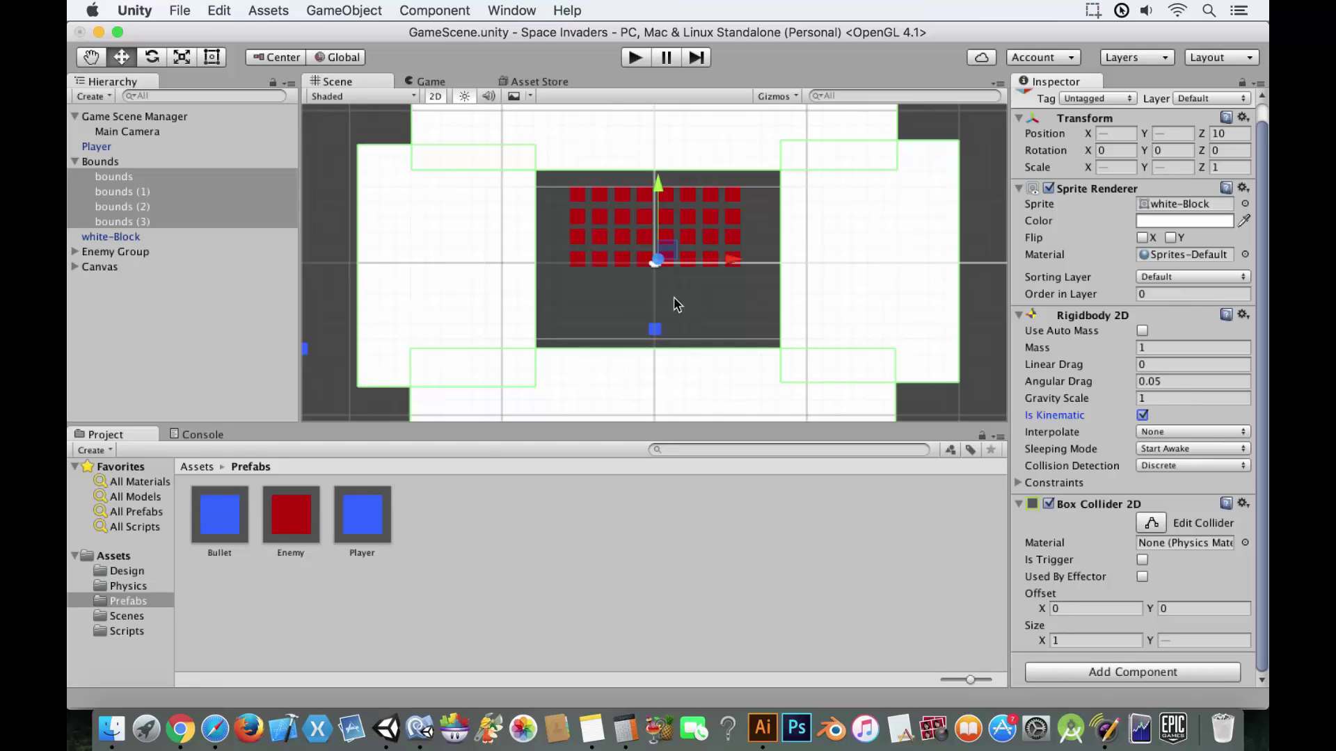
scroll(658, 174, "down", 3)
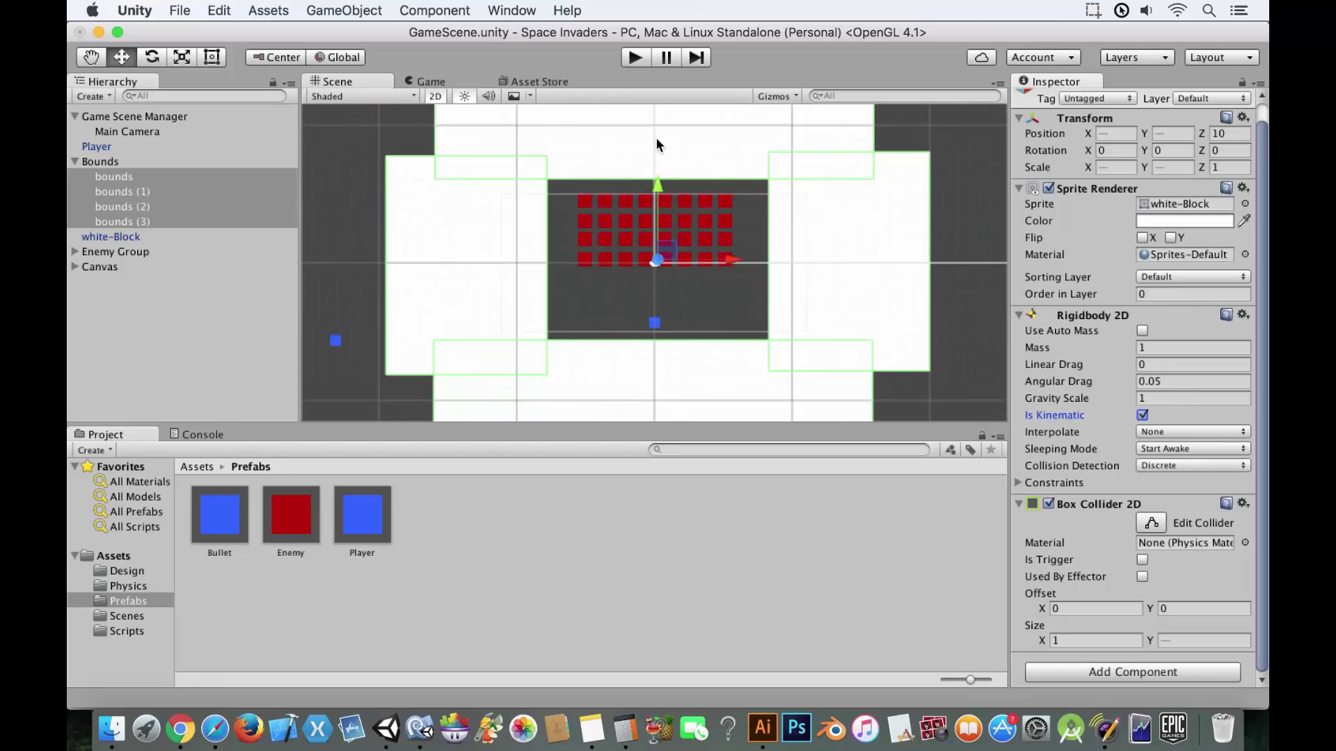
middle_click_drag(893, 165, 895, 172)
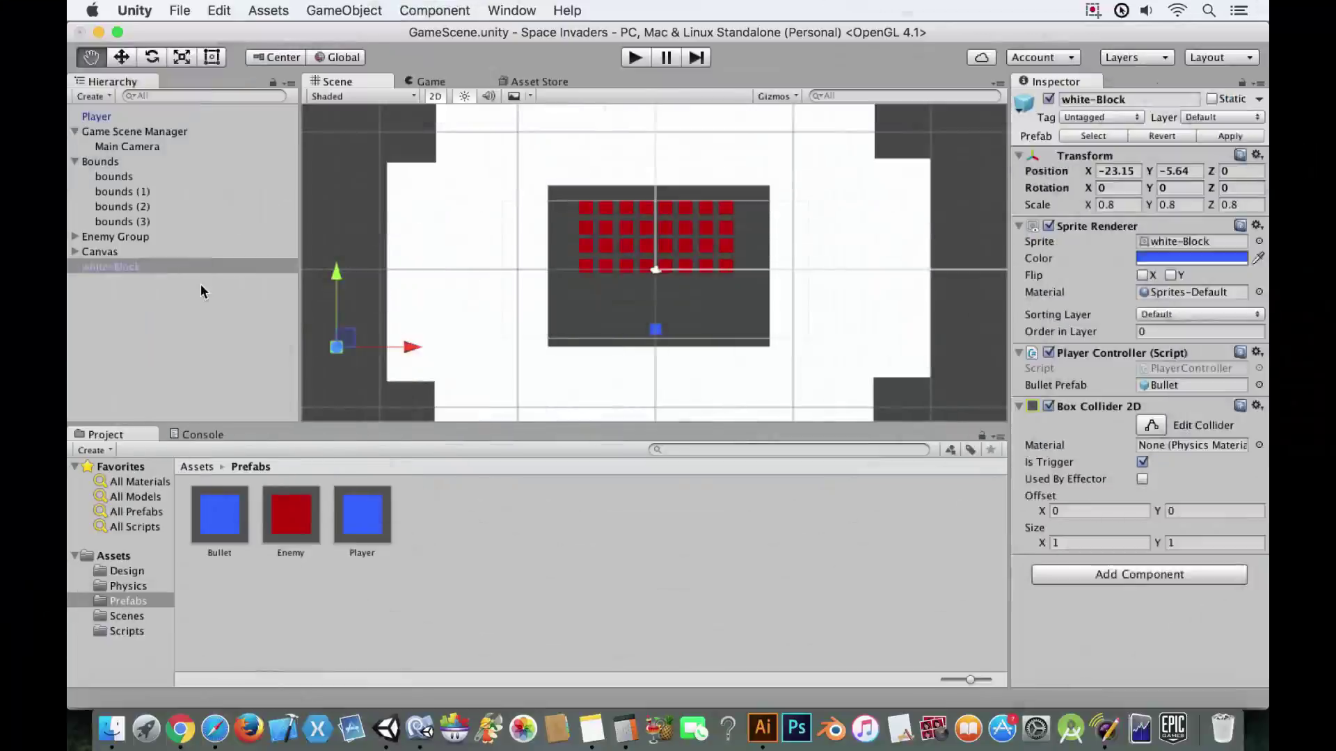
Step: Delete the leftover white-Block object from the Hierarchy
left_click(201, 286)
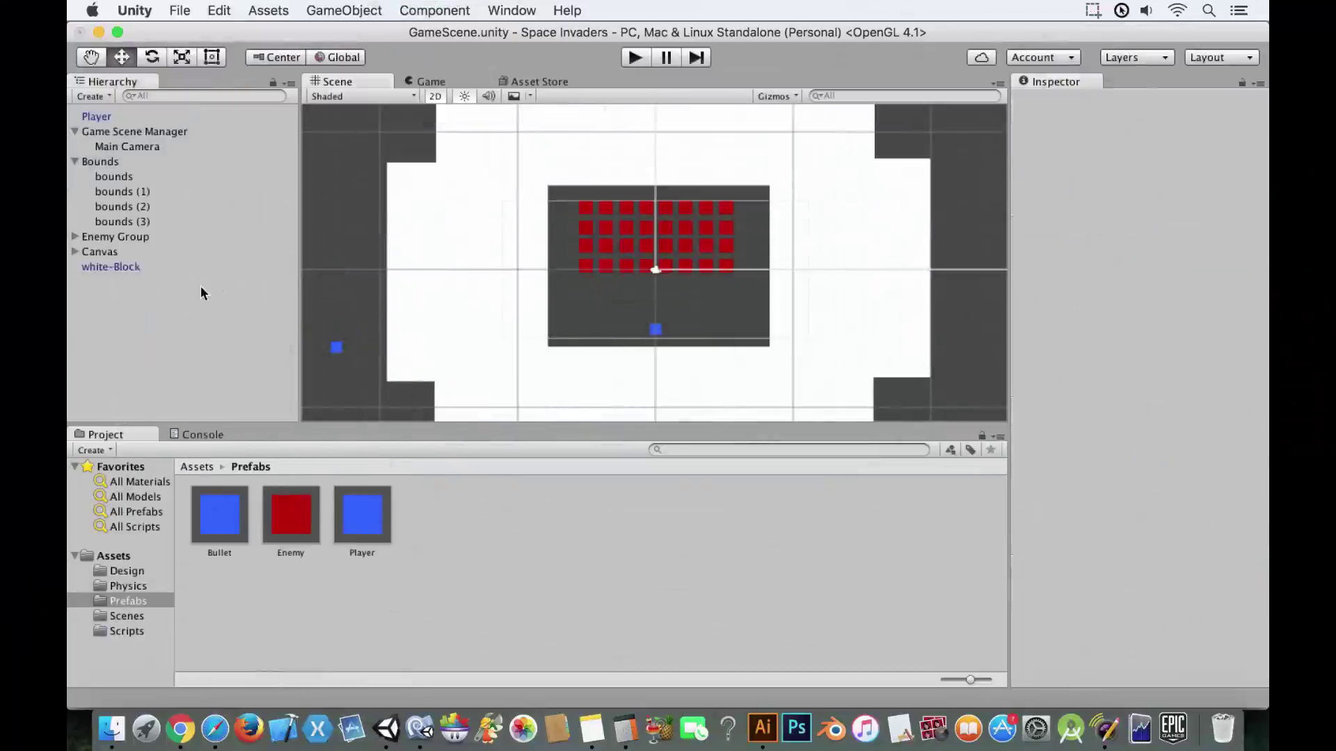
left_click(160, 267)
right_click(160, 267)
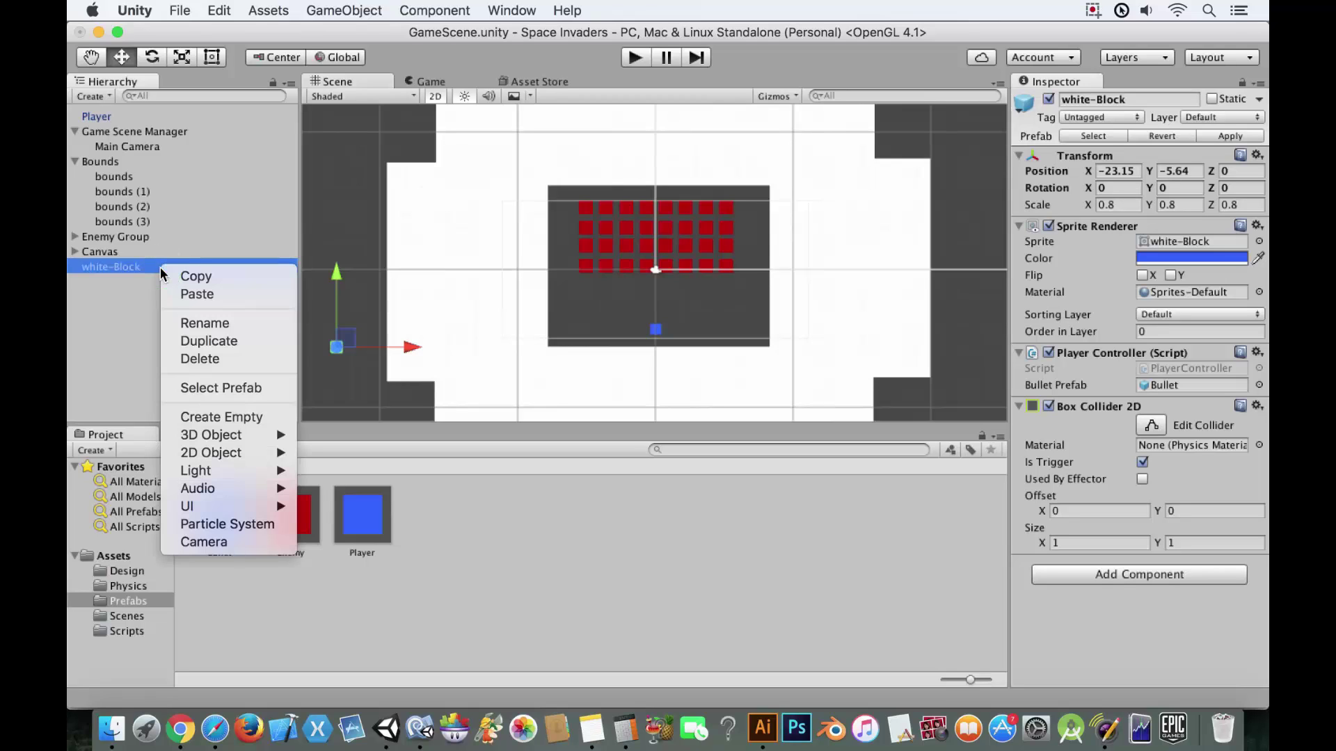
left_click(208, 355)
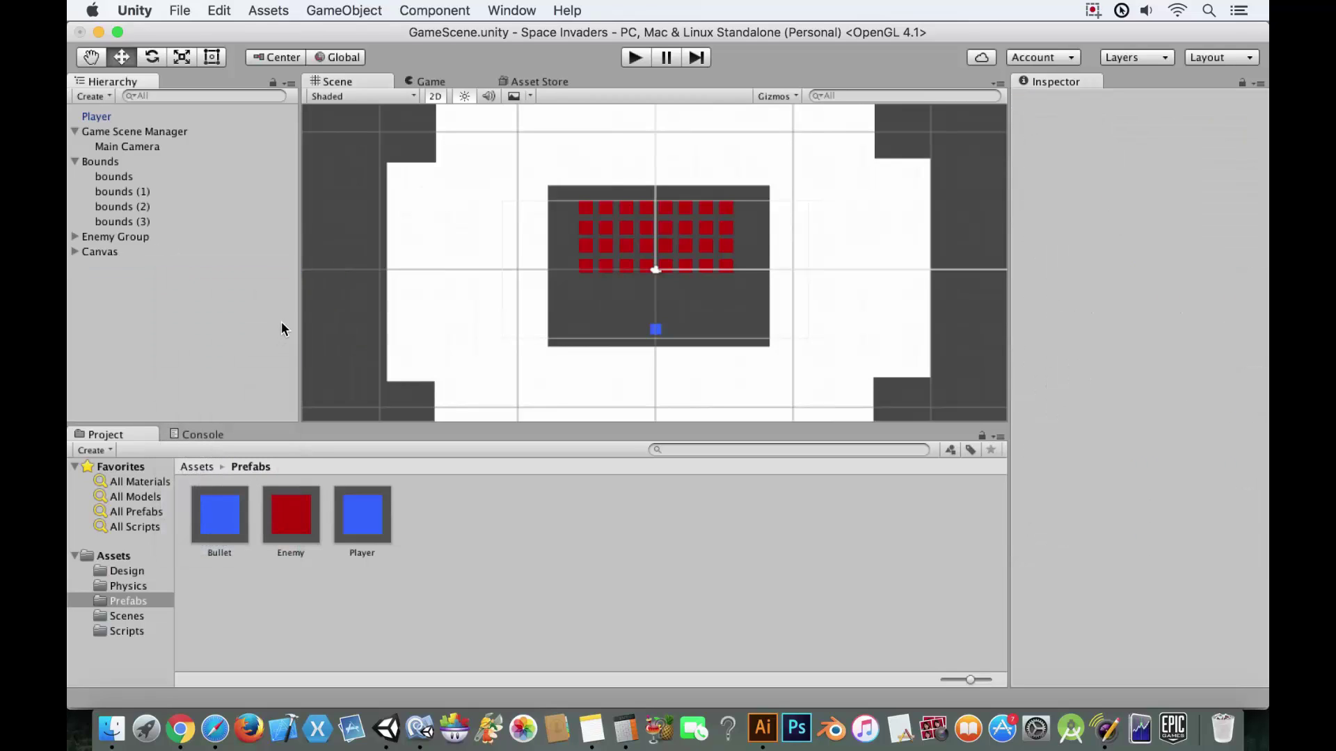
Step: Fix line 30 to 'moveTimer -= Time.deltaTime;', save, and start Play mode in Unity
left_click(420, 729)
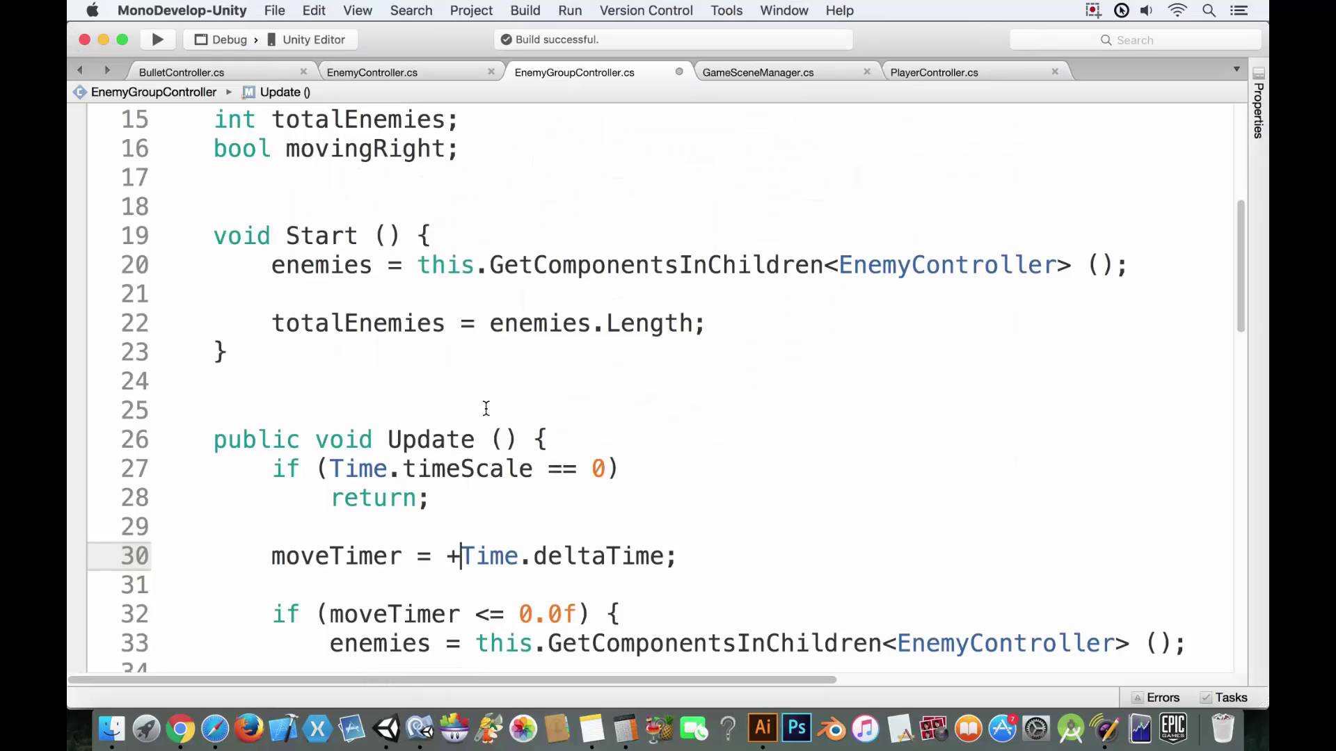
scroll(484, 416, "down", 3)
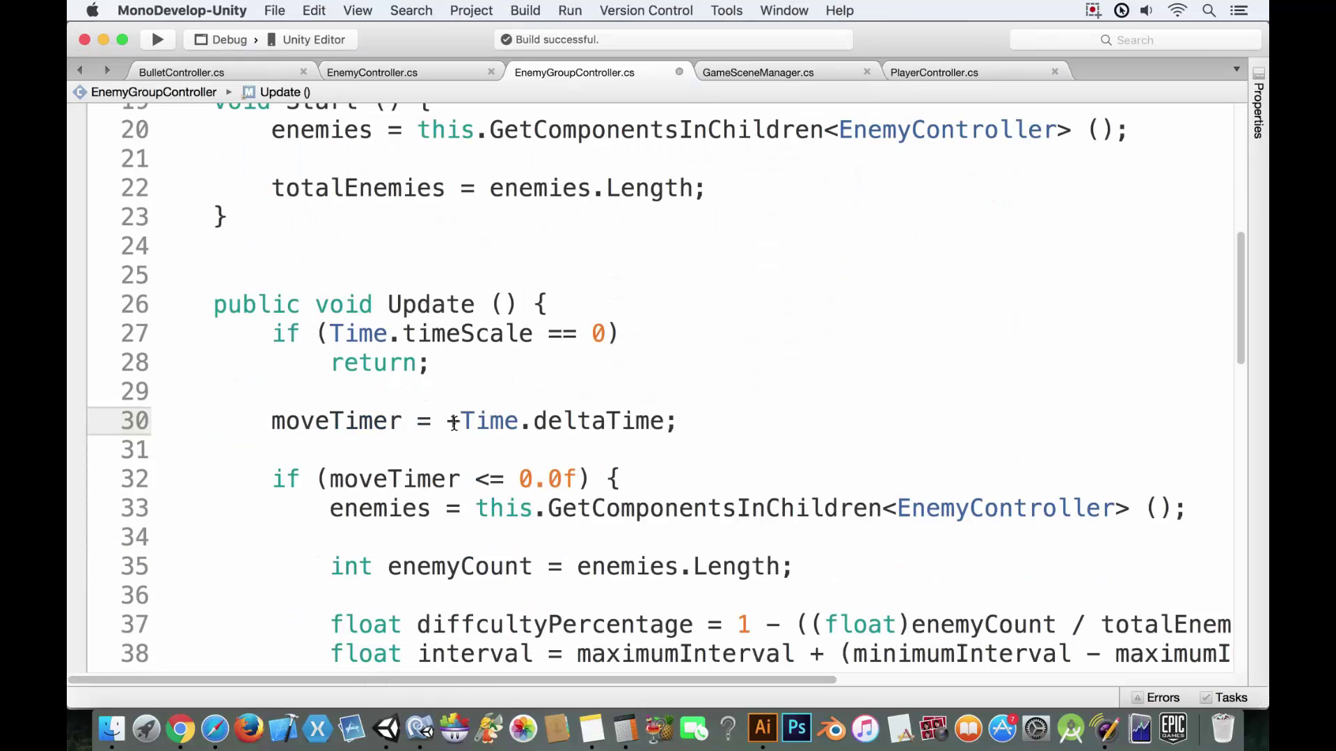
key("BackSpace")
type("-")
key("super+s")
left_click(387, 728)
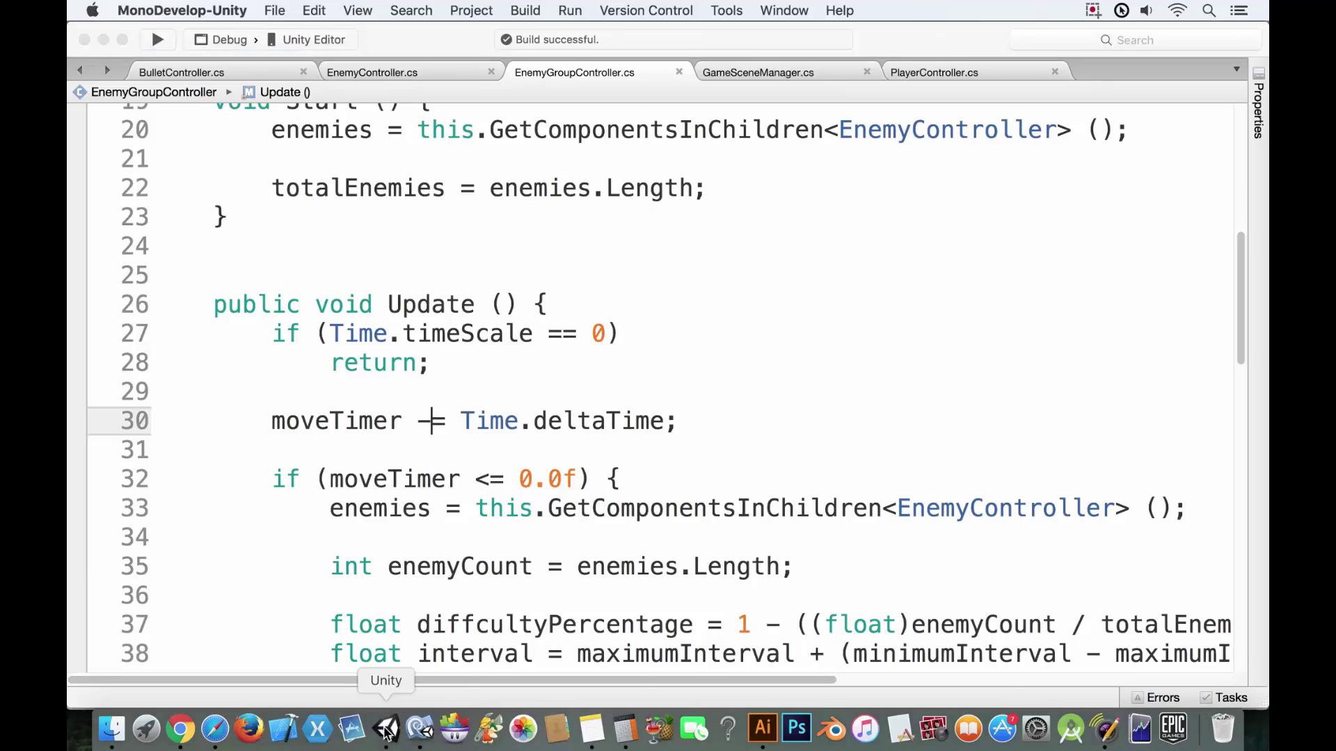
left_click(634, 60)
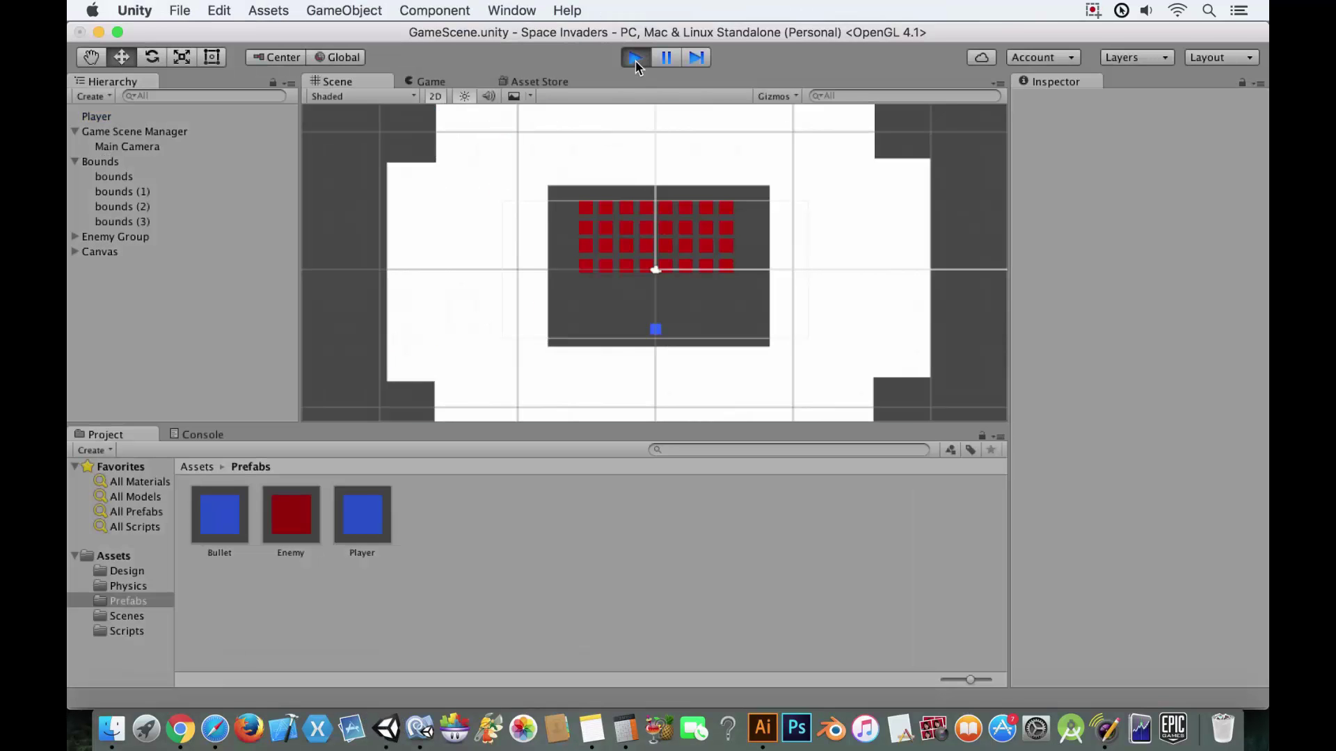
Step: Move with the arrow keys and fire with space until the score hits 2500 and 'Game over!' appears
key("Left")
key("Right")
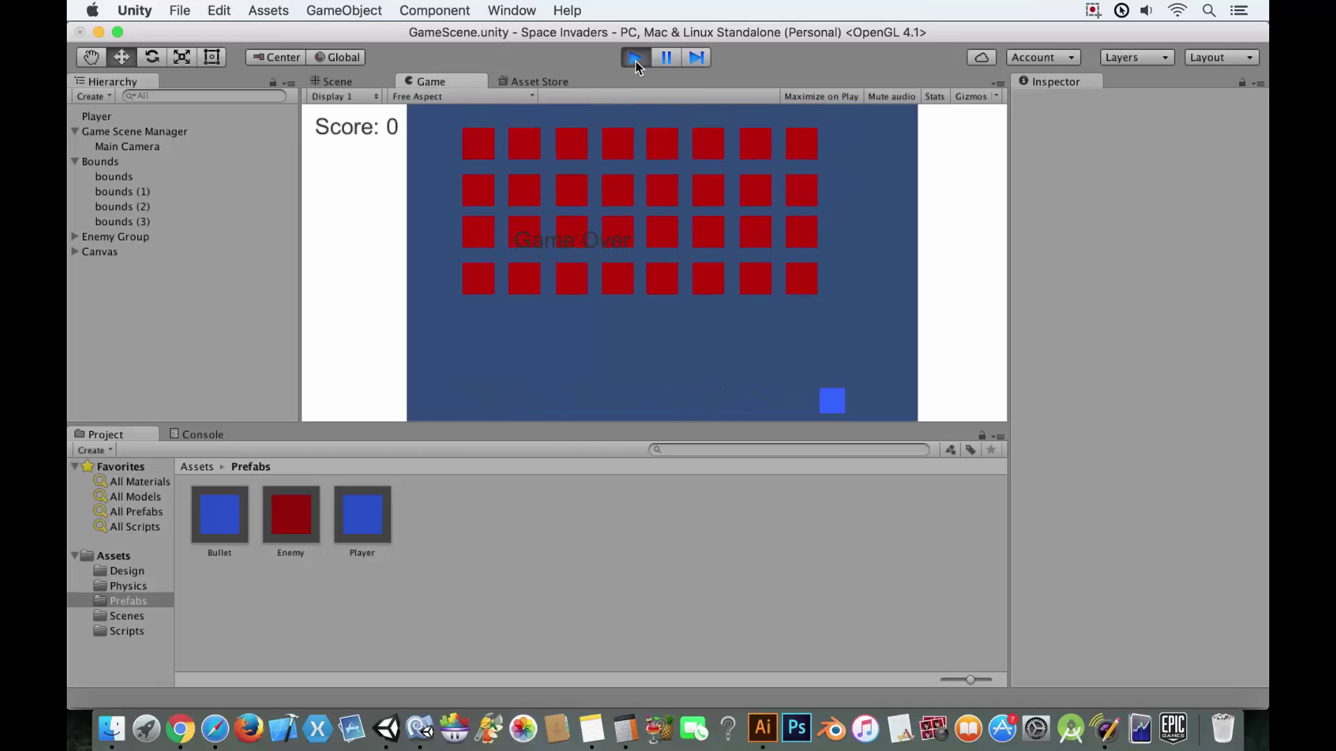
key("Left")
key("space")
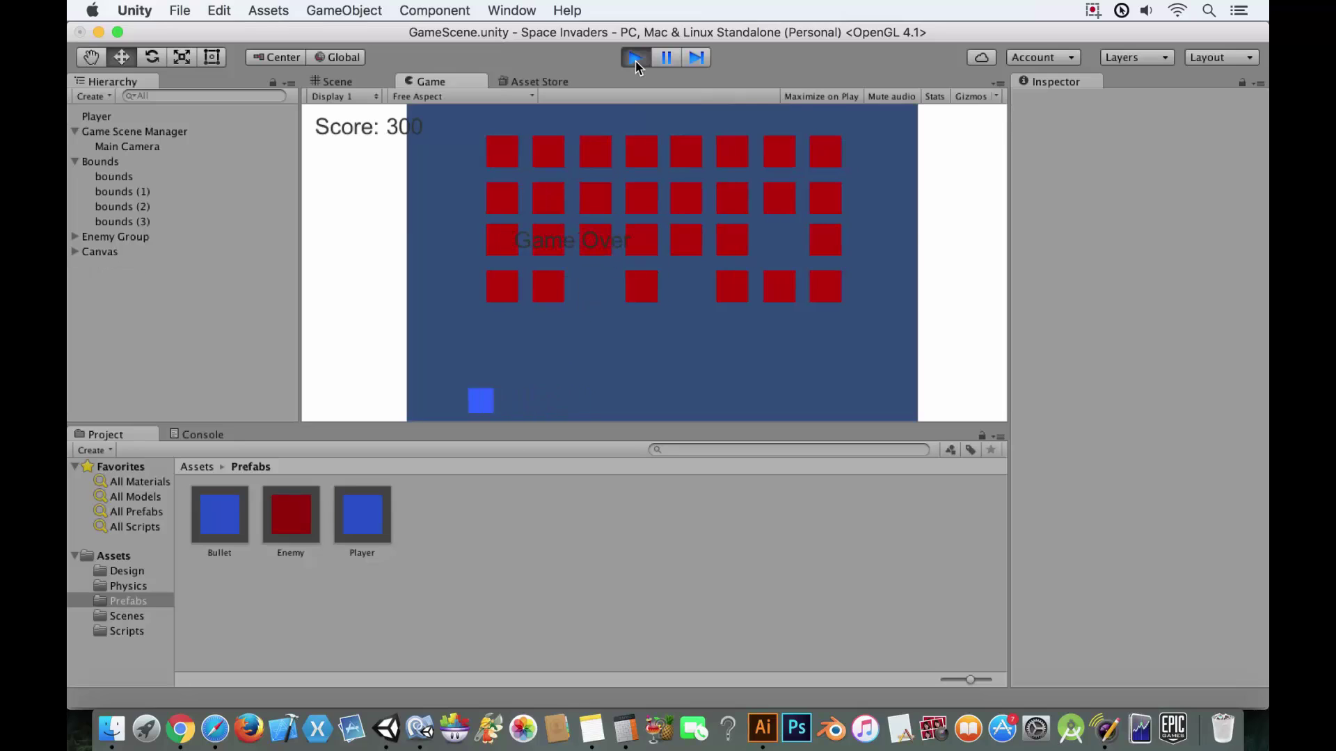
key("Right")
key("space")
key("space")
key("Left")
key("space")
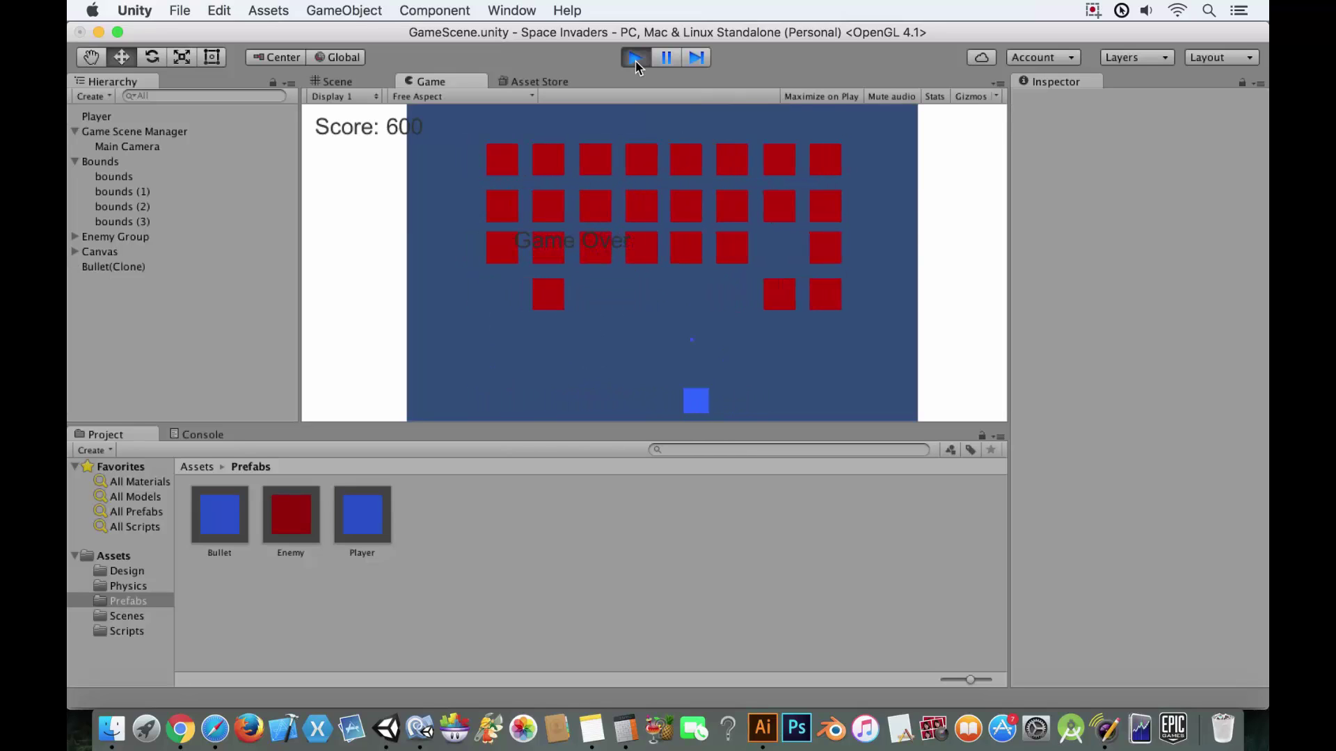
key("Right")
key("space")
key("space")
key("Left")
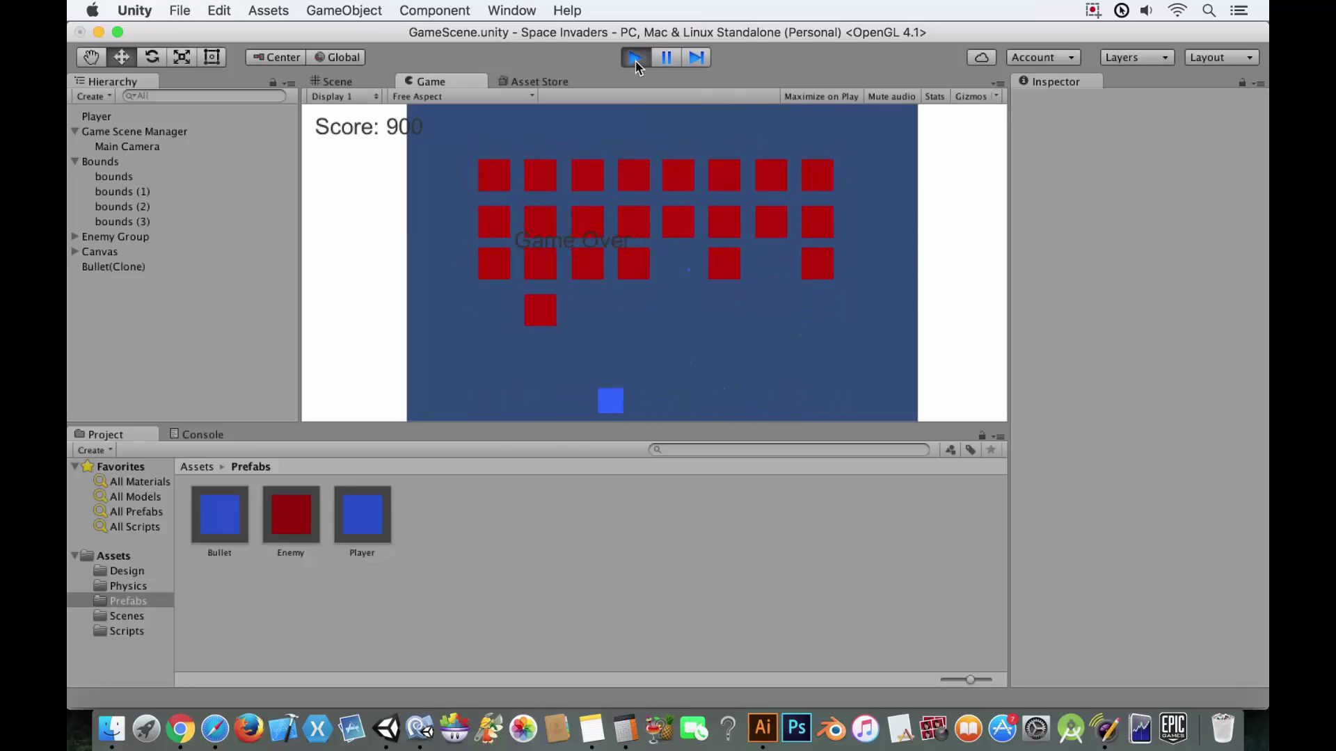
key("space")
key("Right")
key("space")
key("Right")
key("space")
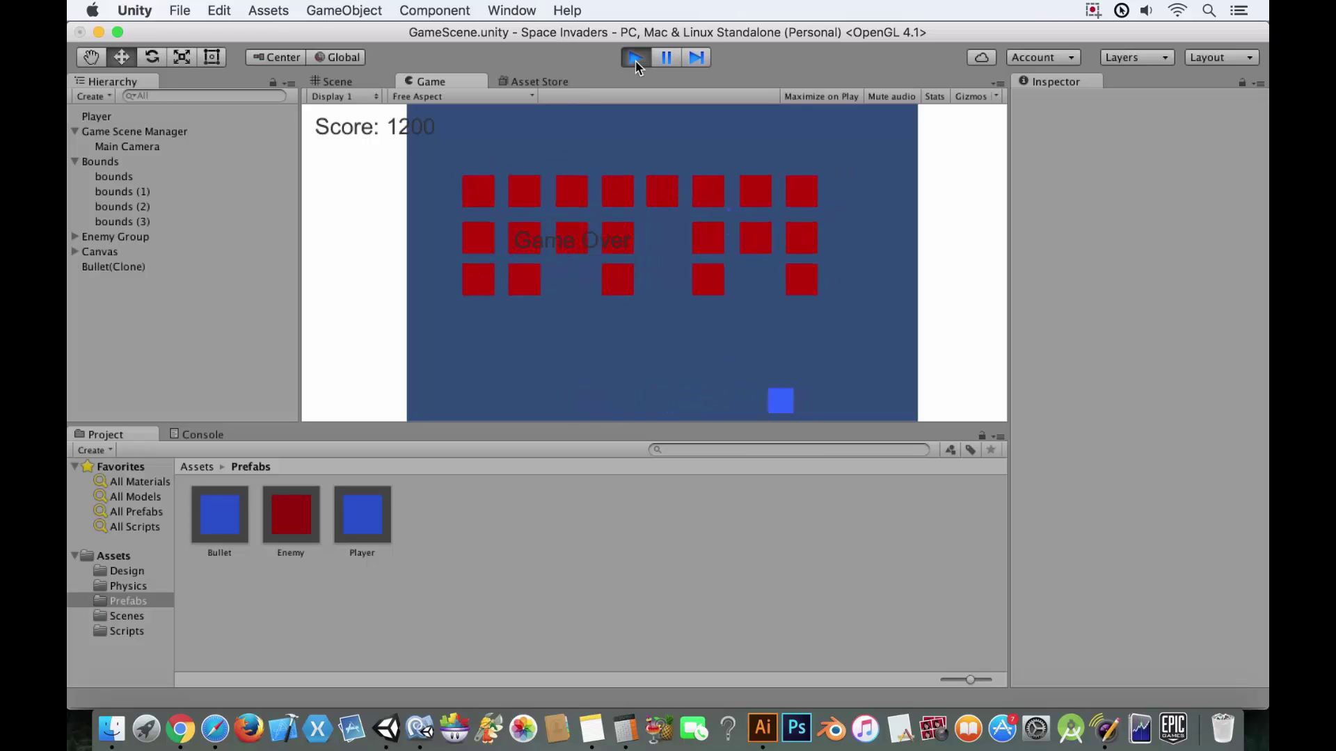
key("Left")
key("space")
key("space")
key("Right")
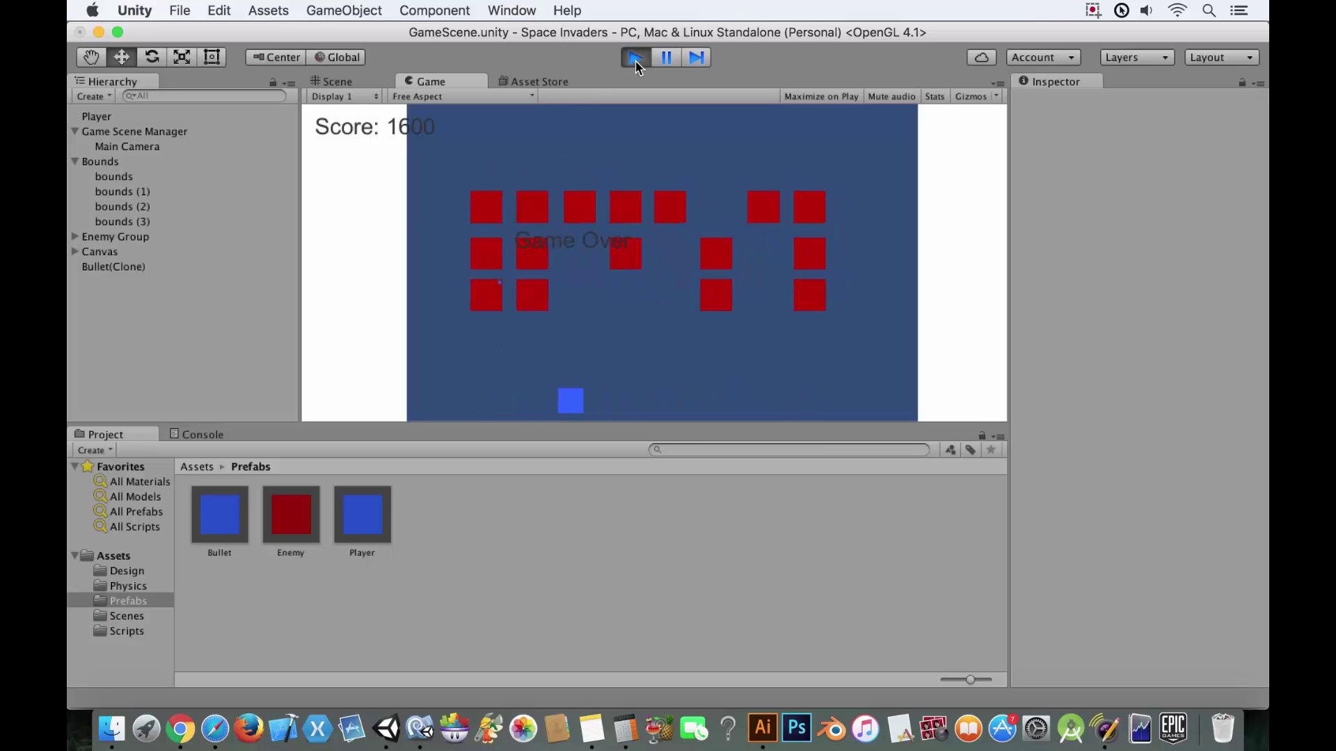
key("space")
key("space")
key("space")
key("Left")
key("space")
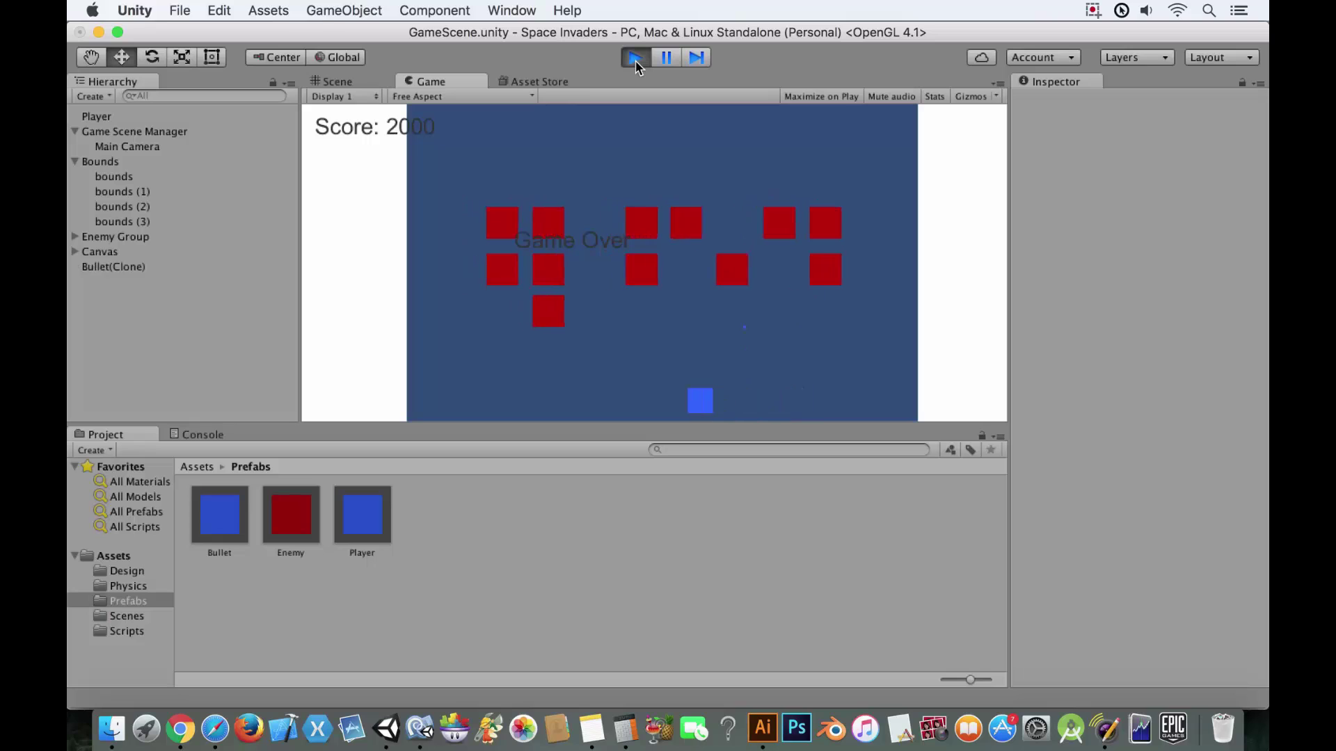
key("space")
key("space")
key("Right")
key("space")
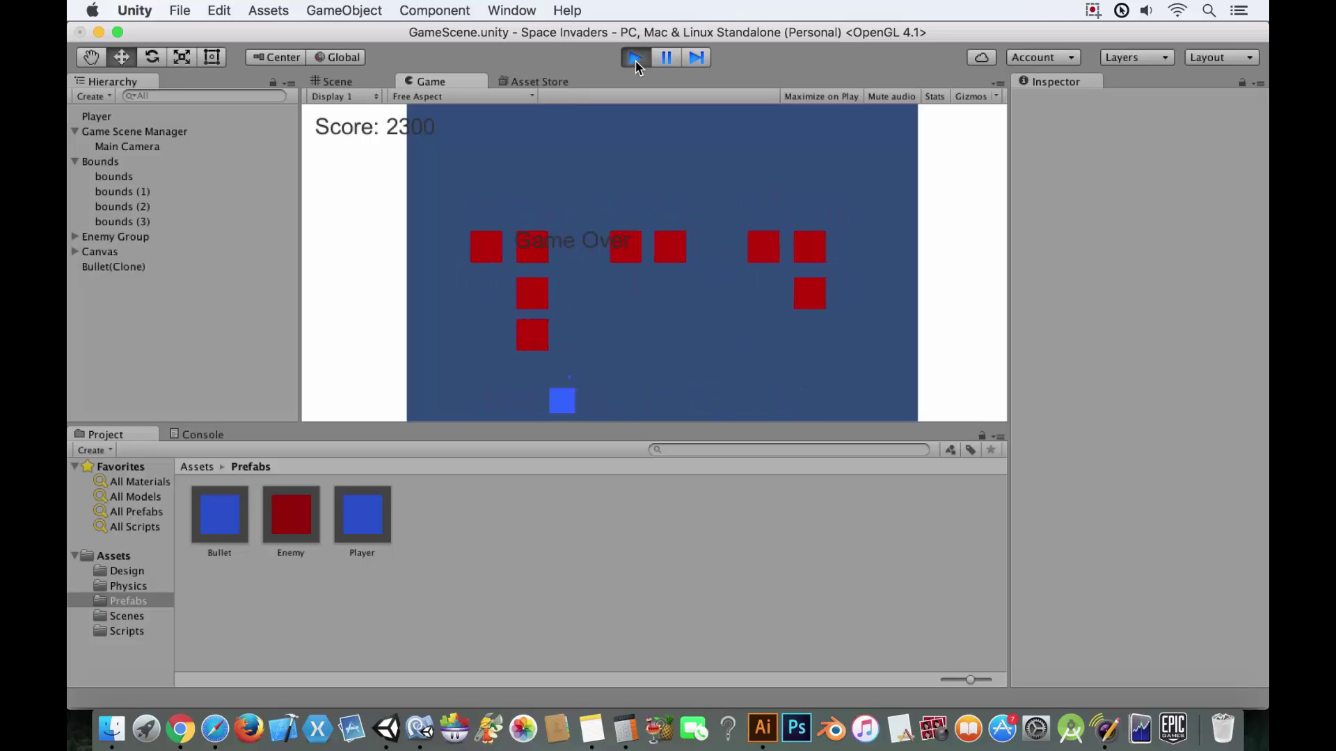
key("Left")
key("space")
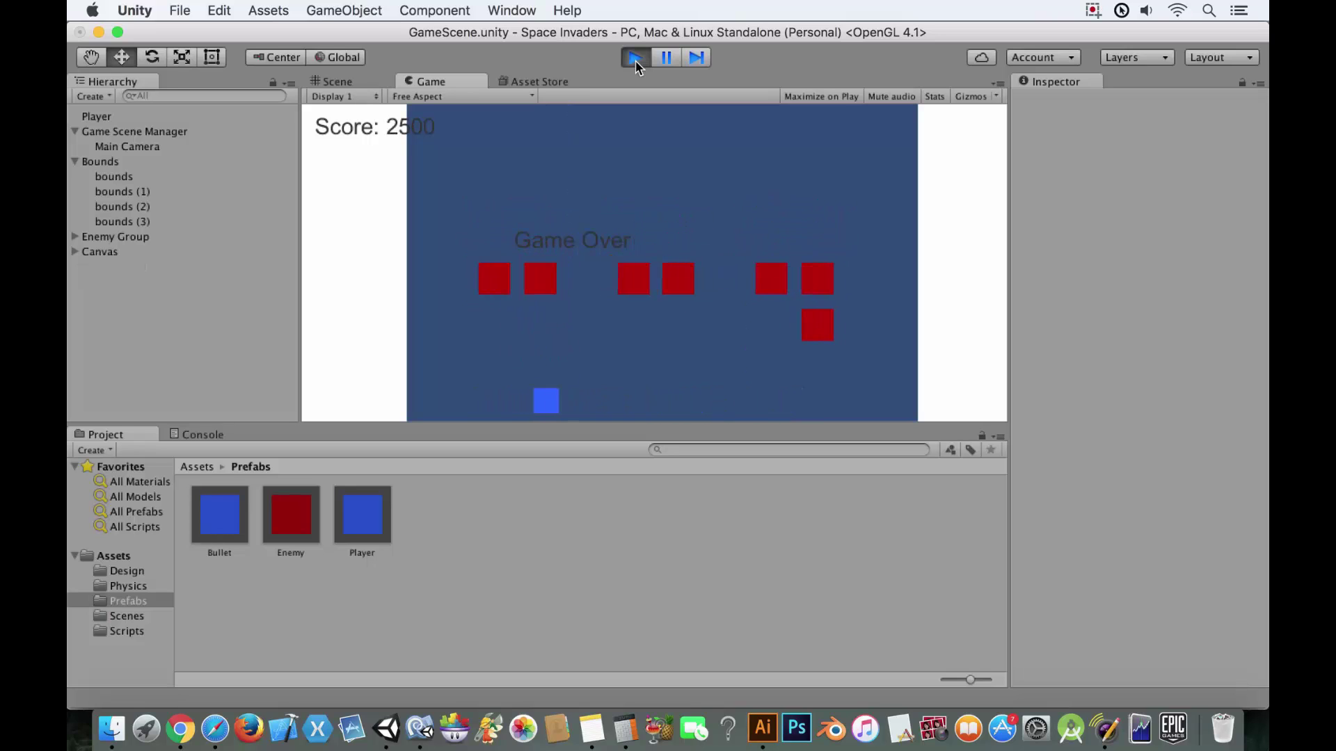
key("Right")
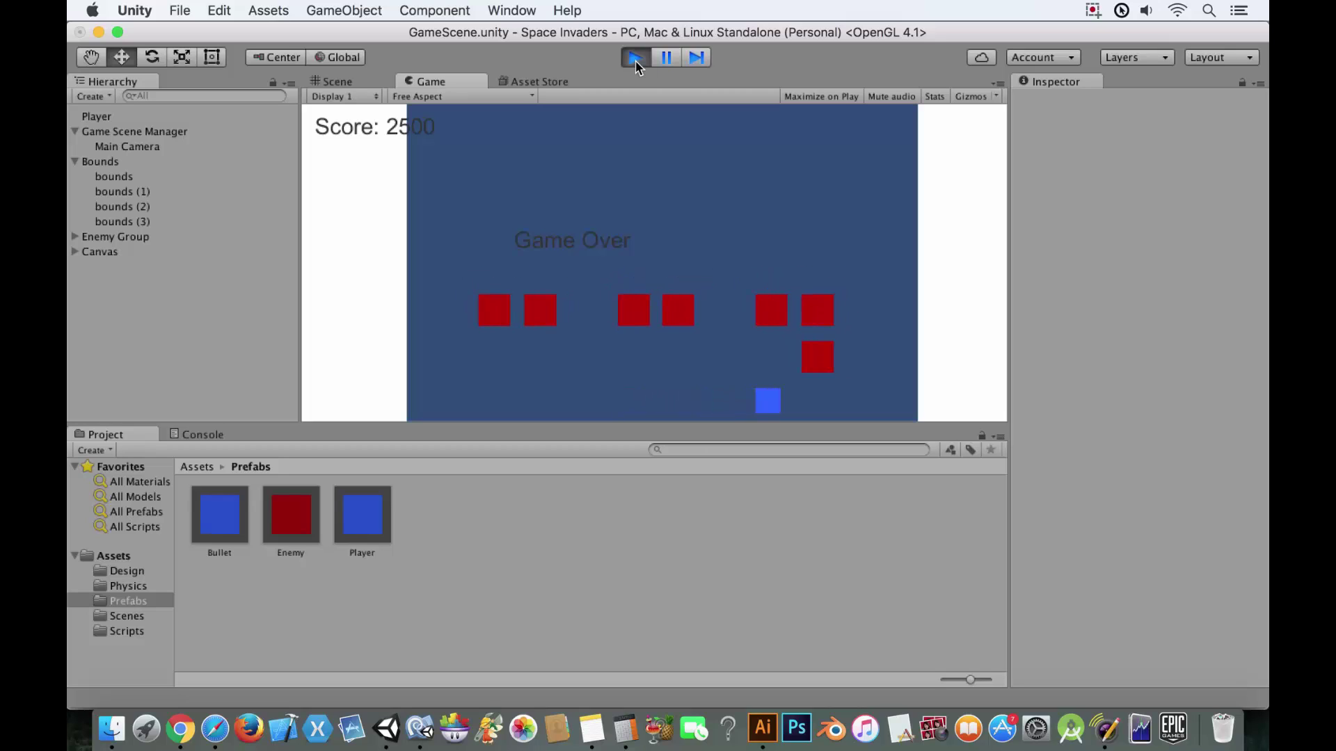
key("Right")
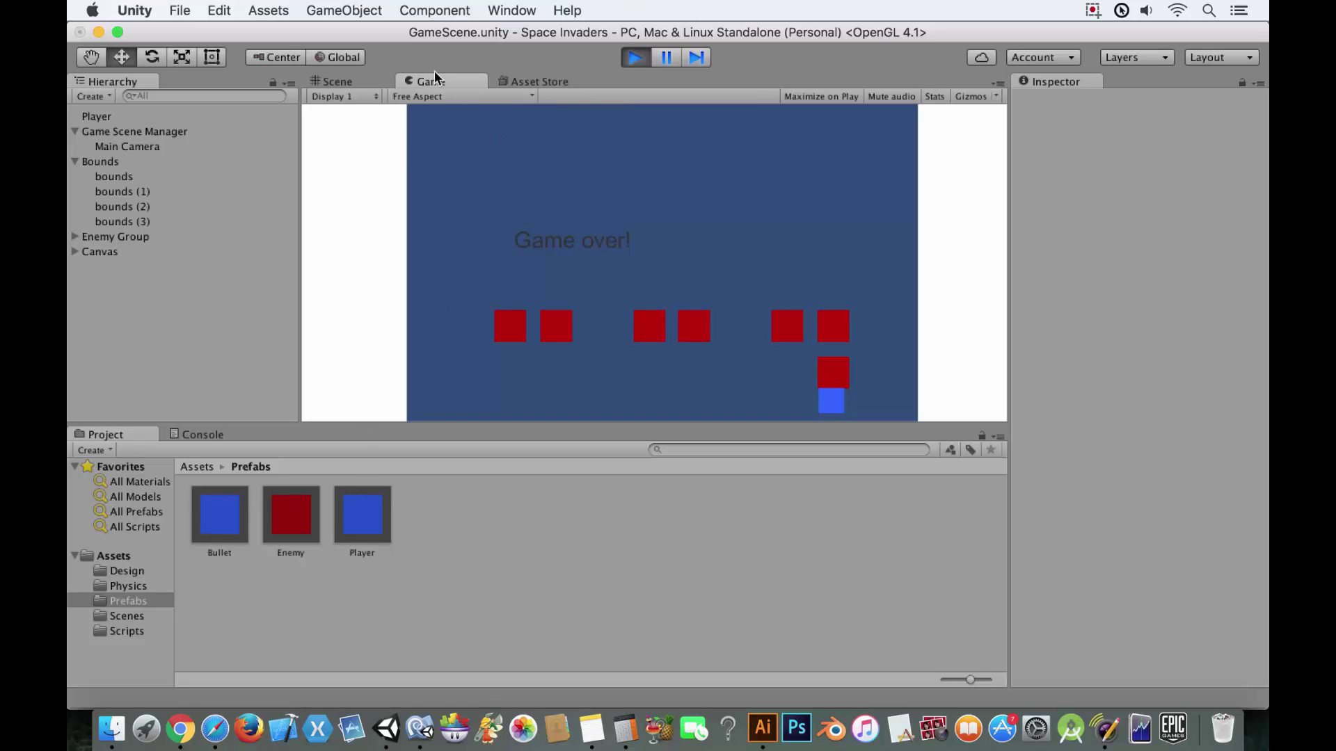
Step: Stop play mode and raise the bottom boundary wall slightly toward the play area
left_click(636, 61)
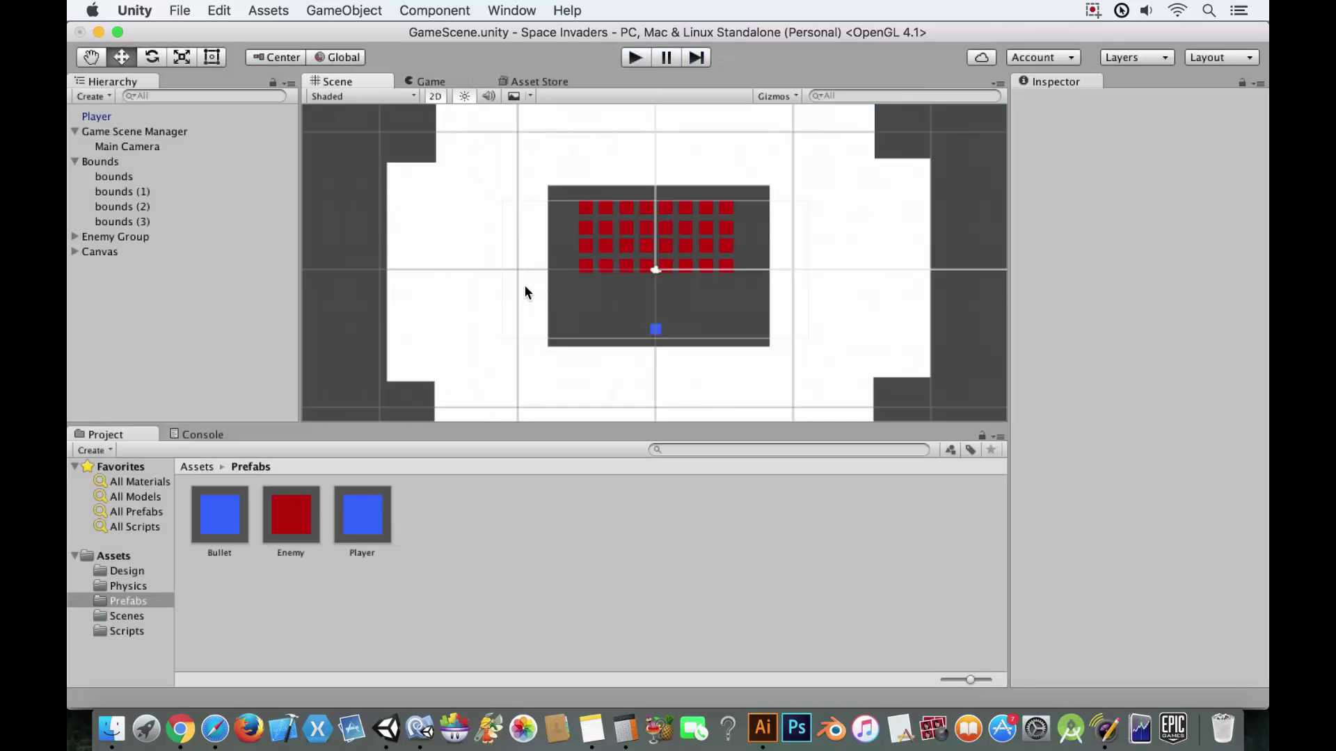
left_click(524, 285)
left_click(661, 355)
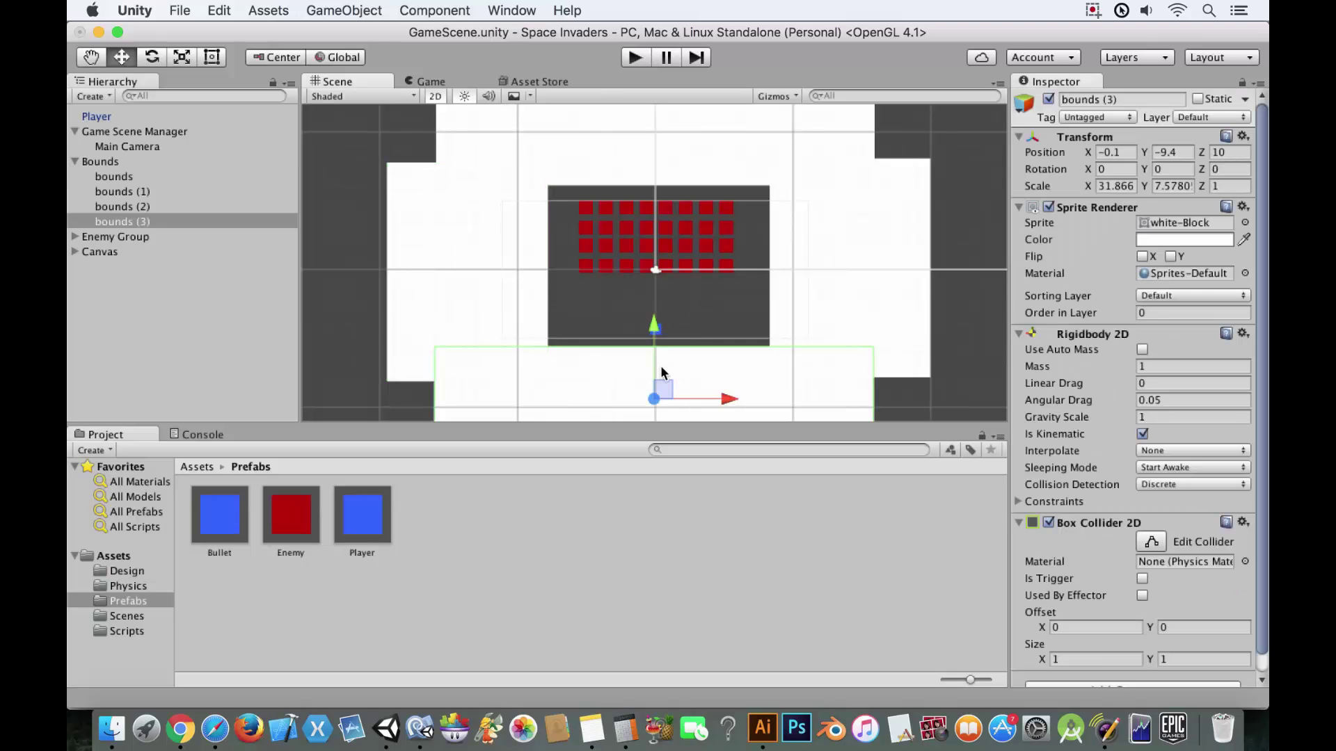
scroll(661, 372, "up", 3)
scroll(661, 372, "down", 5)
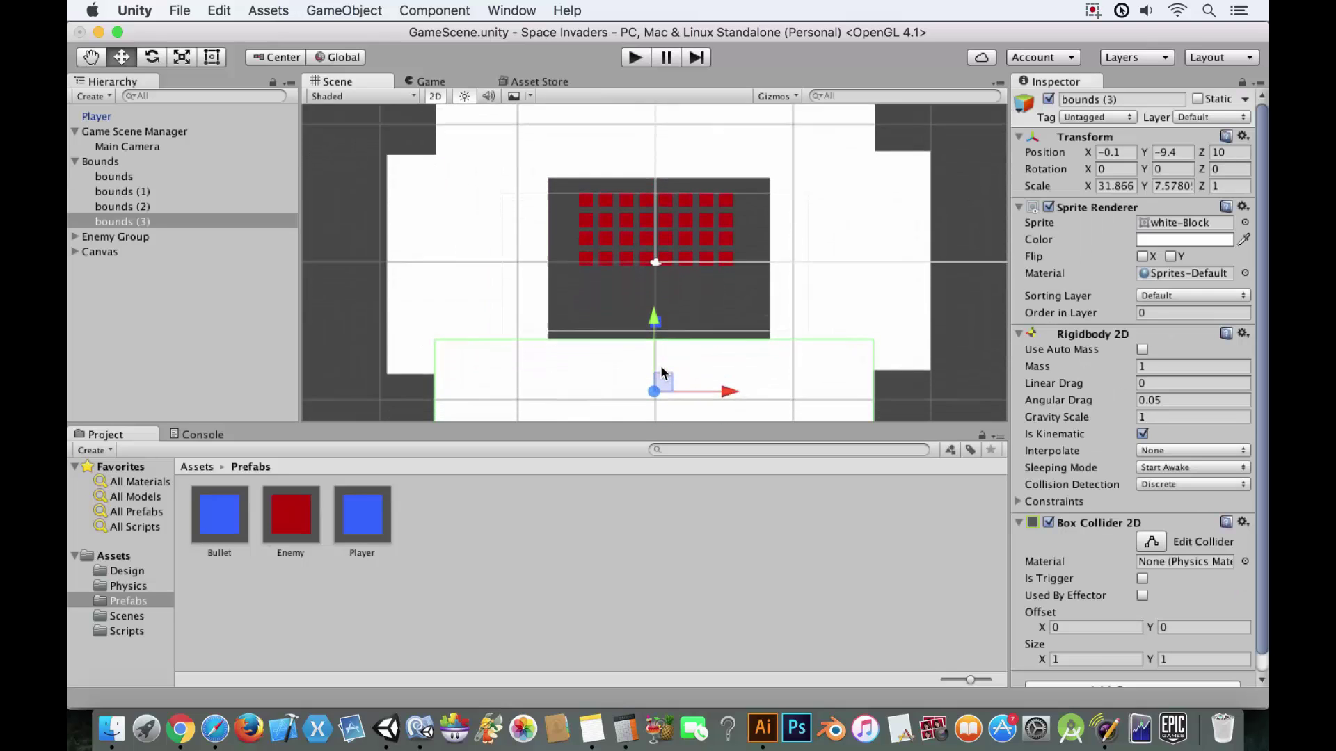
left_click_drag(654, 282, 654, 272)
Step: Shift the left wall right to X -13.23 and the right wall left to X 13.39
left_click(540, 235)
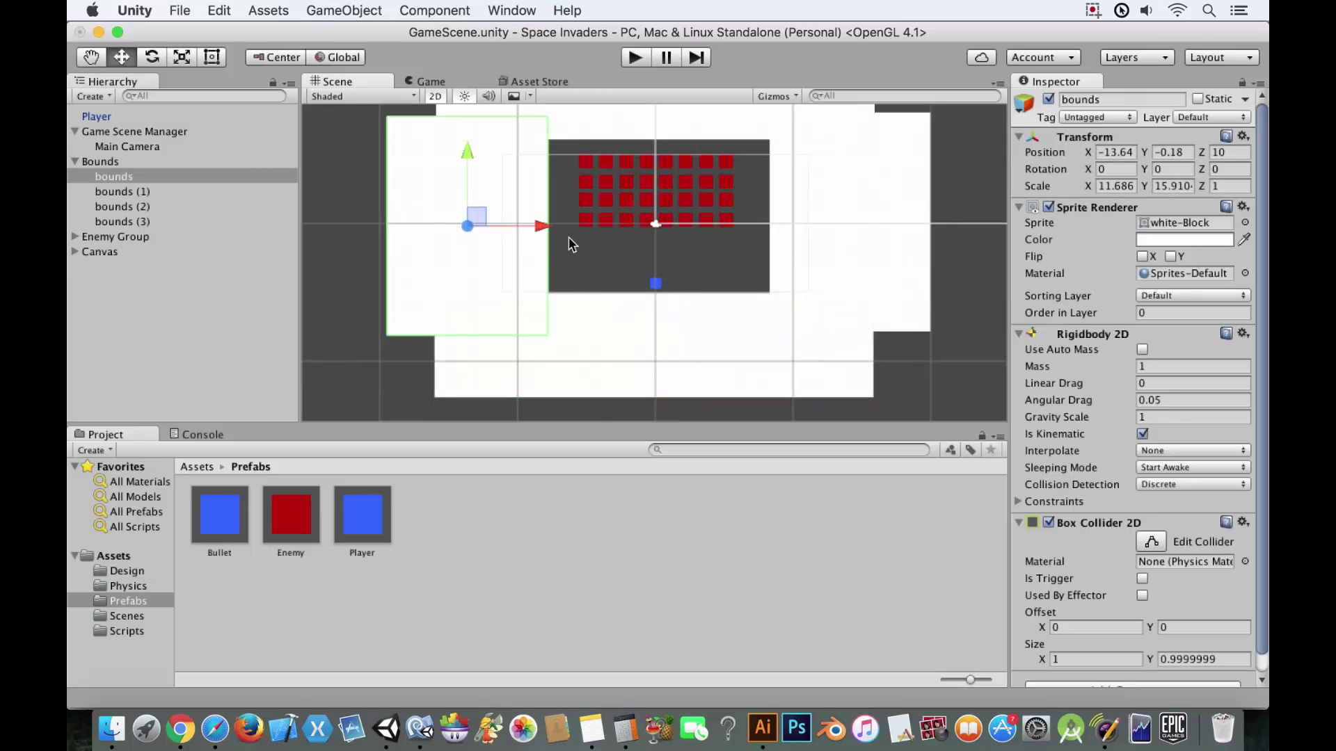
left_click_drag(550, 233, 555, 234)
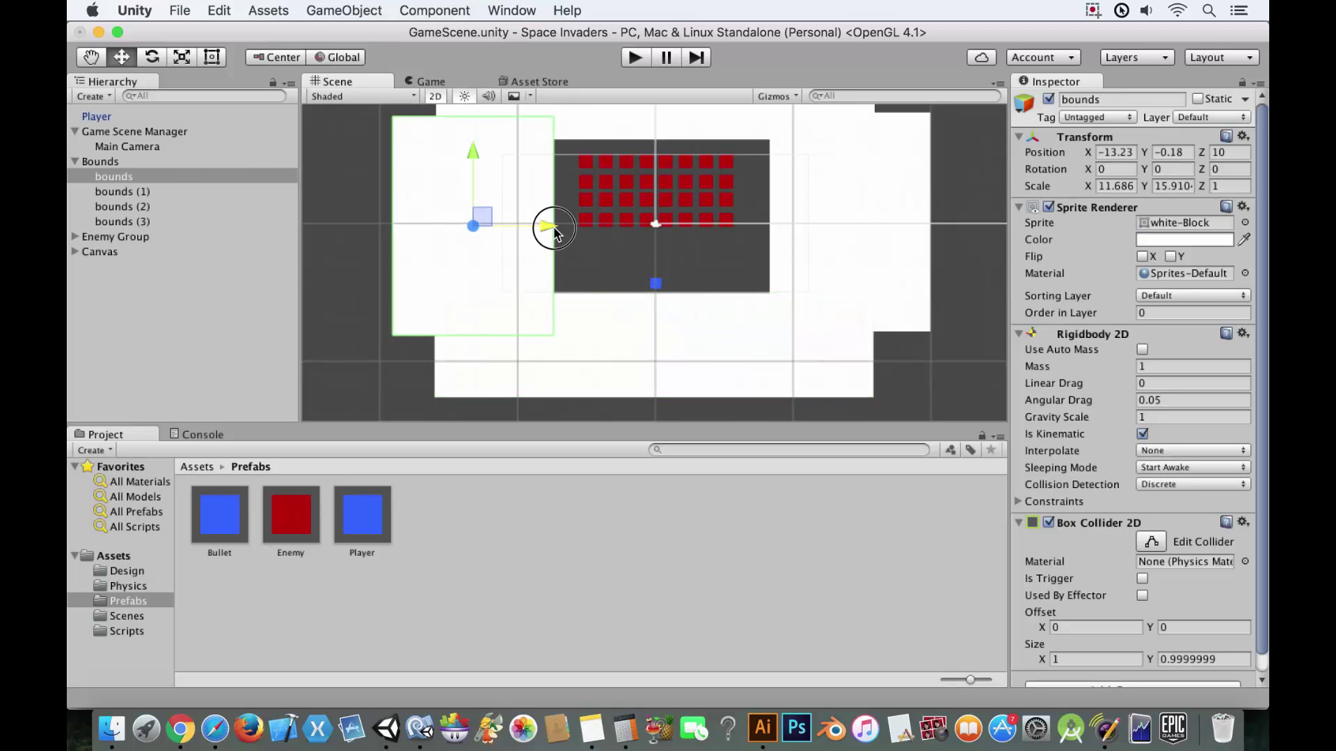
left_click(780, 234)
left_click_drag(913, 220, 905, 221)
Step: Run a short playtest, moving the player ship left and right, then stop it
left_click(643, 59)
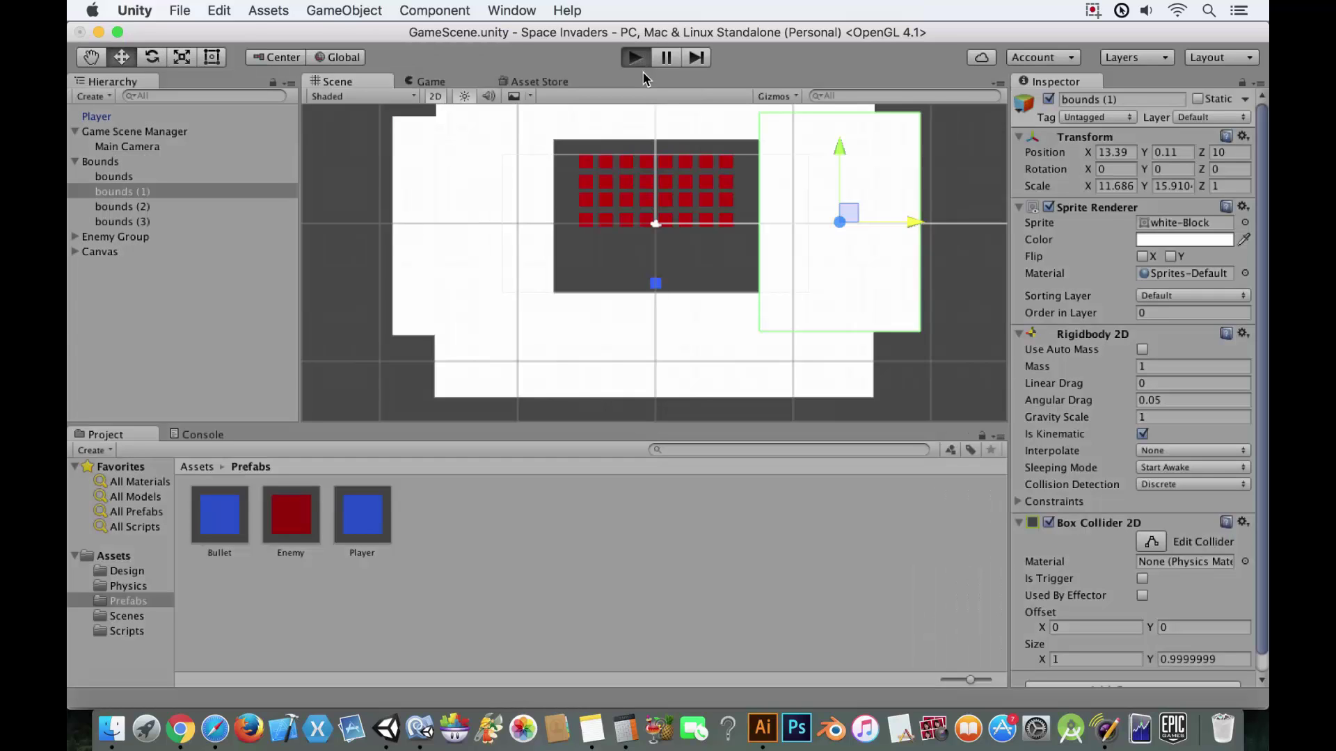
key("Left")
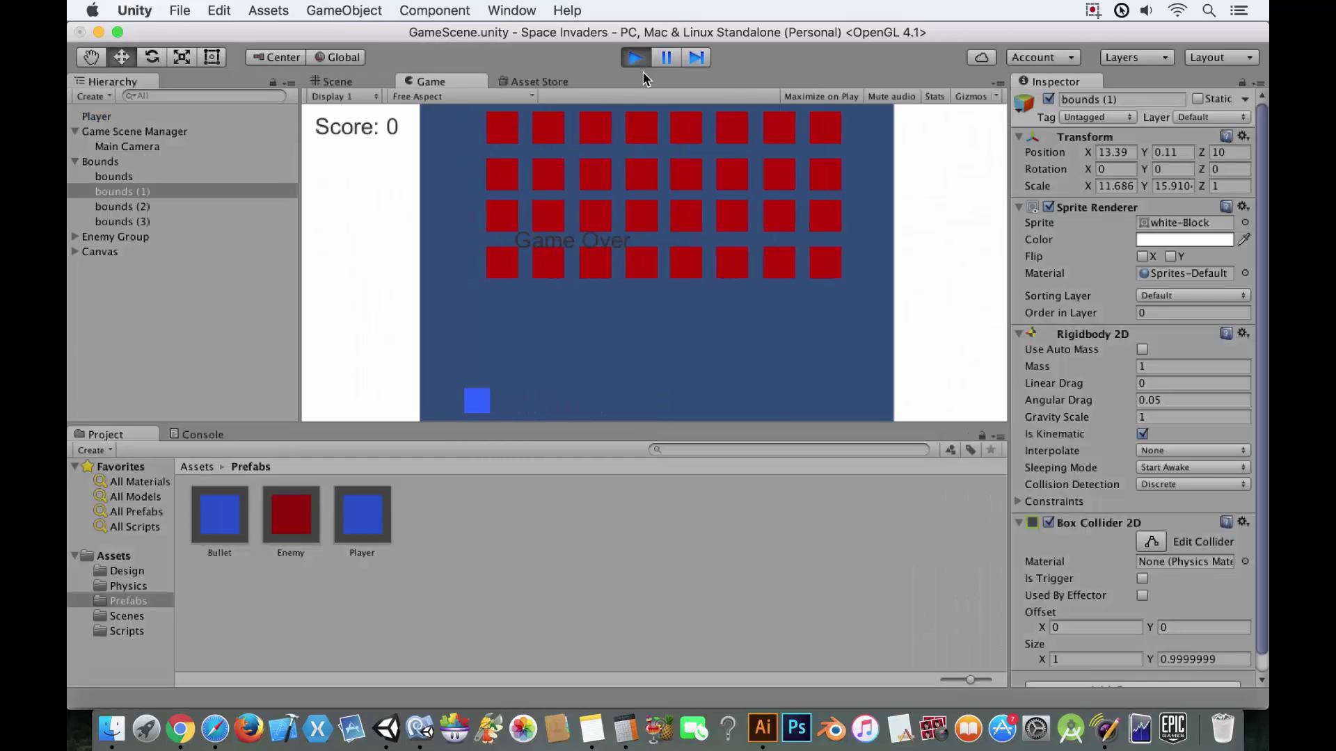
key("Right")
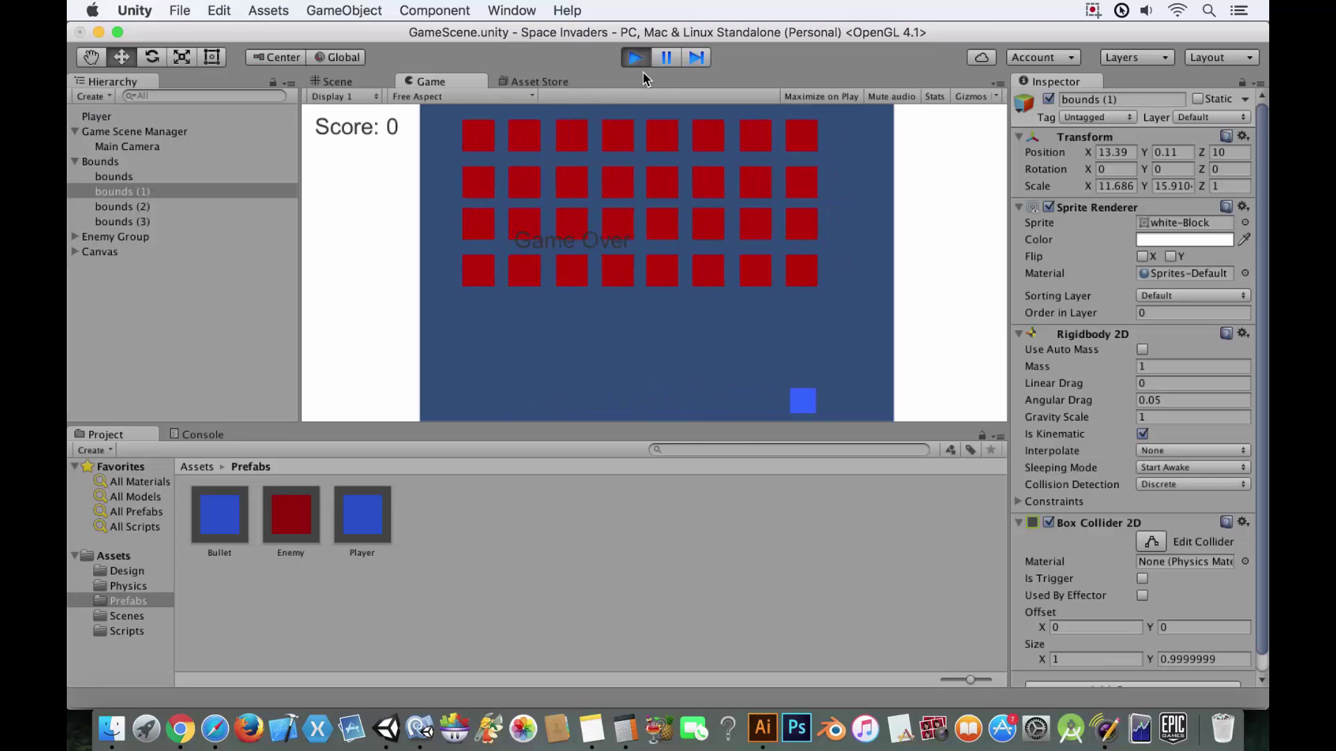
key("Right")
left_click(633, 58)
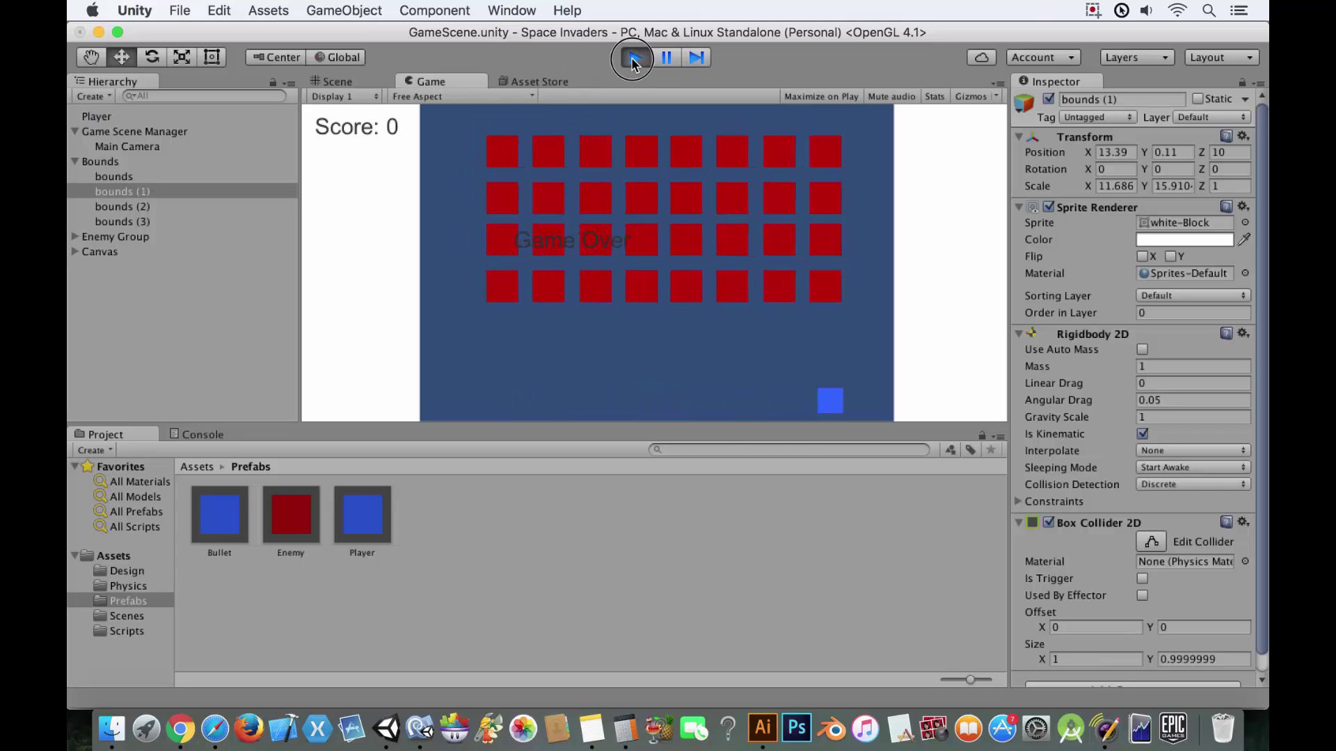
Step: Nudge the left wall further right and the right wall inward to X 12.91
left_click(503, 242)
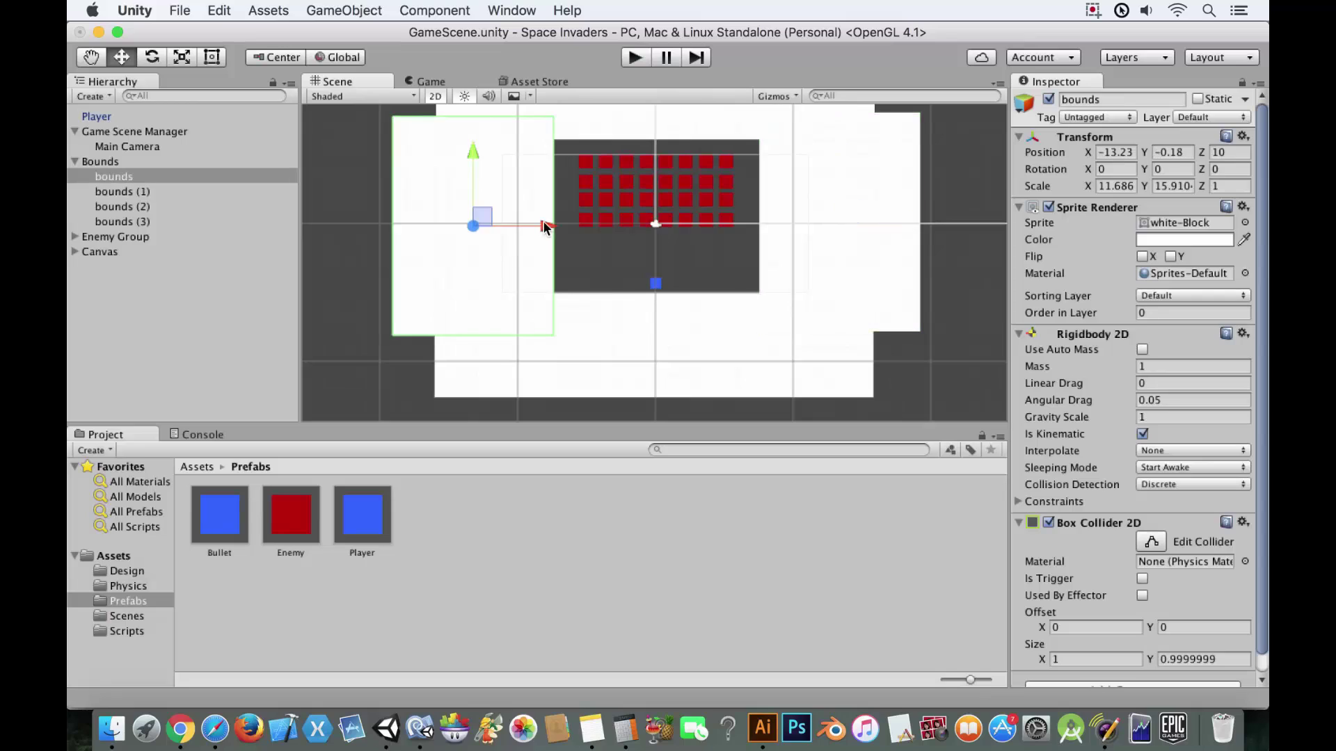
left_click_drag(545, 224, 555, 223)
left_click(866, 243)
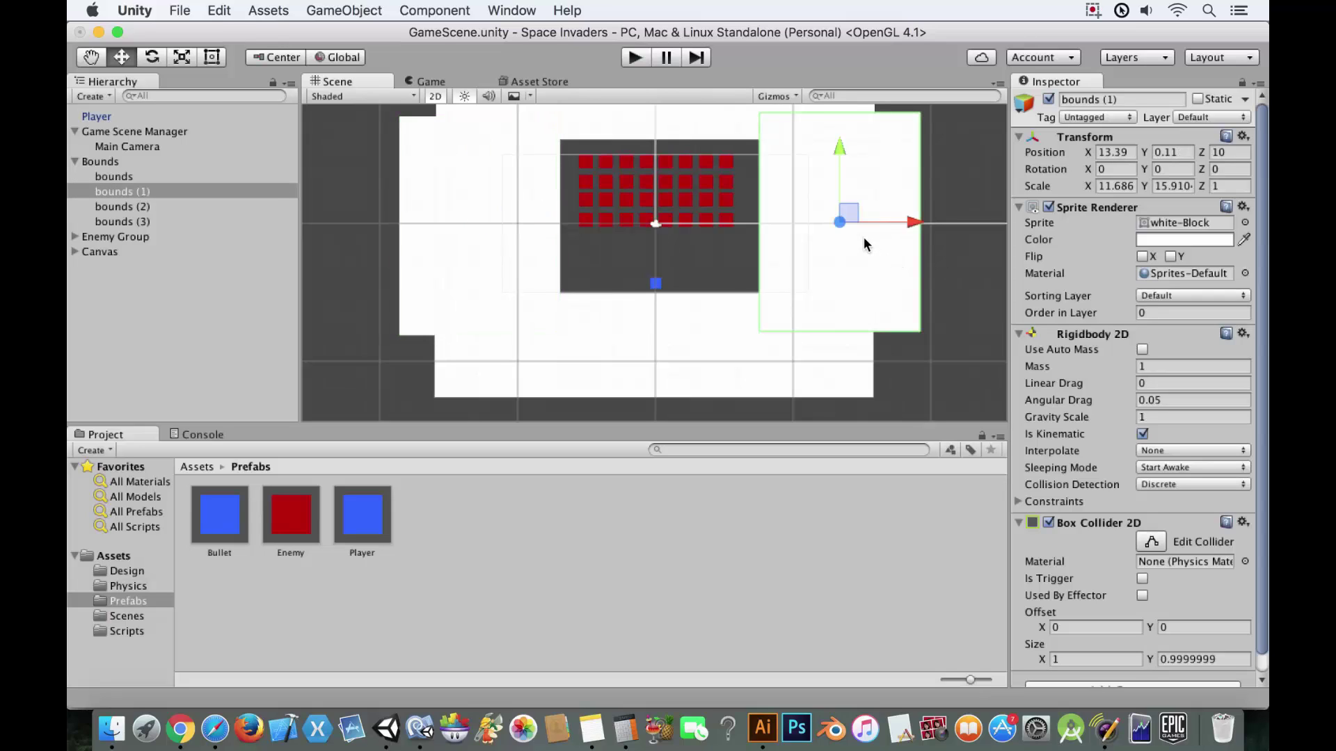
left_click_drag(894, 223, 894, 217)
scroll(745, 271, "up", 1)
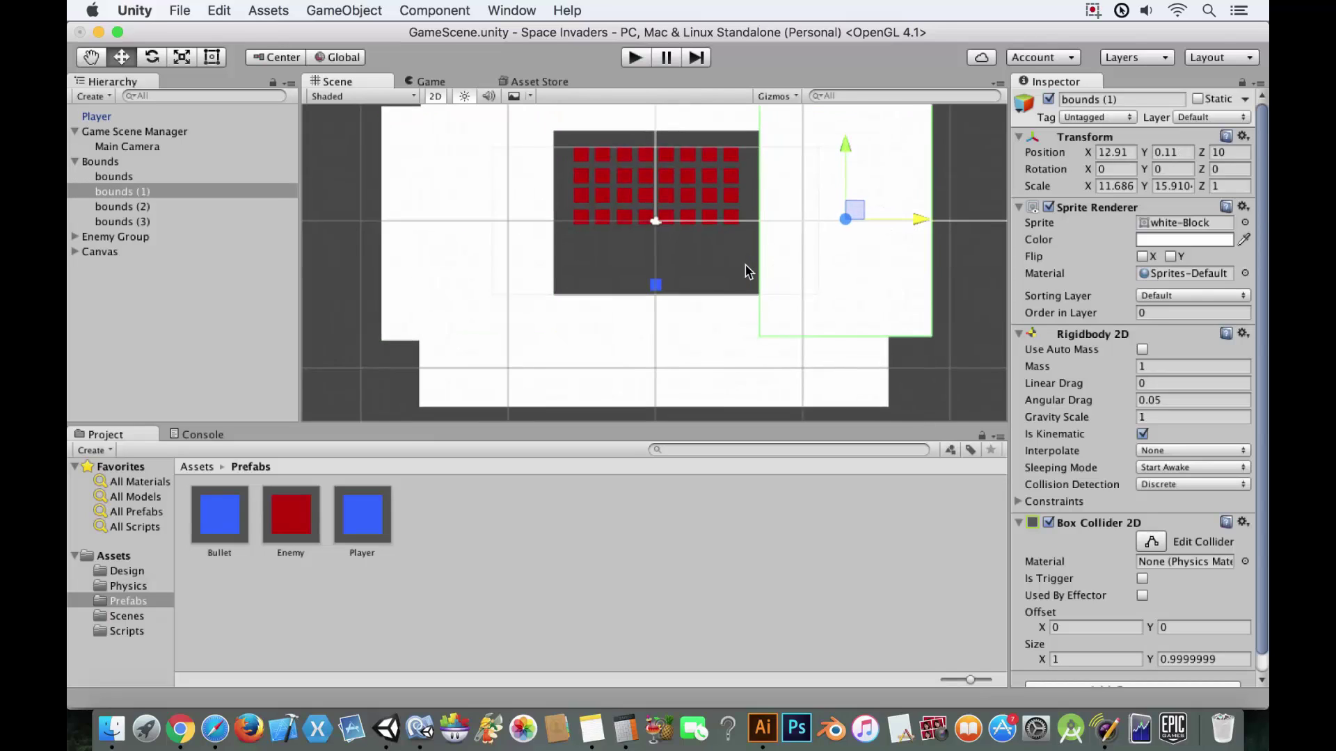
Step: Select the Enemy Group, pan the Scene view to reframe the play area, and clear the selection
left_click(125, 237)
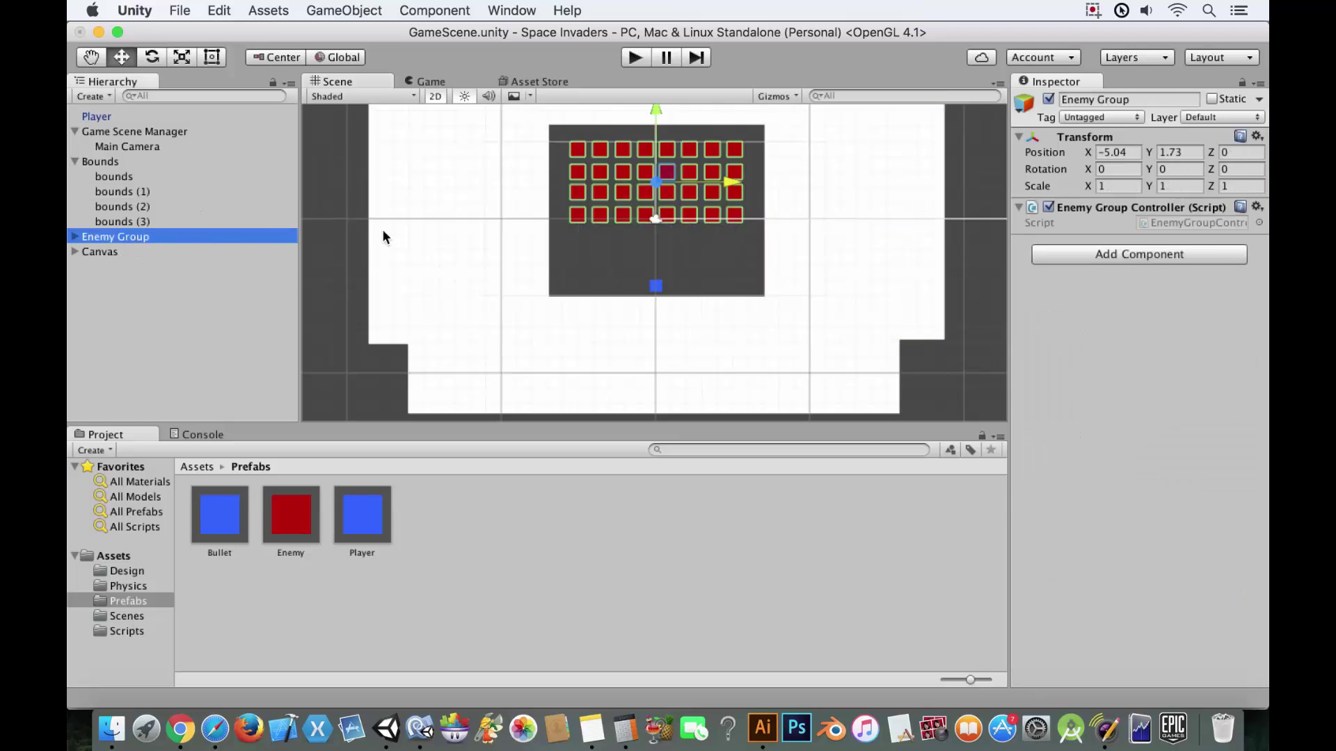
scroll(736, 210, "up", 4)
scroll(722, 209, "down", 3)
middle_click_drag(728, 239, 720, 314)
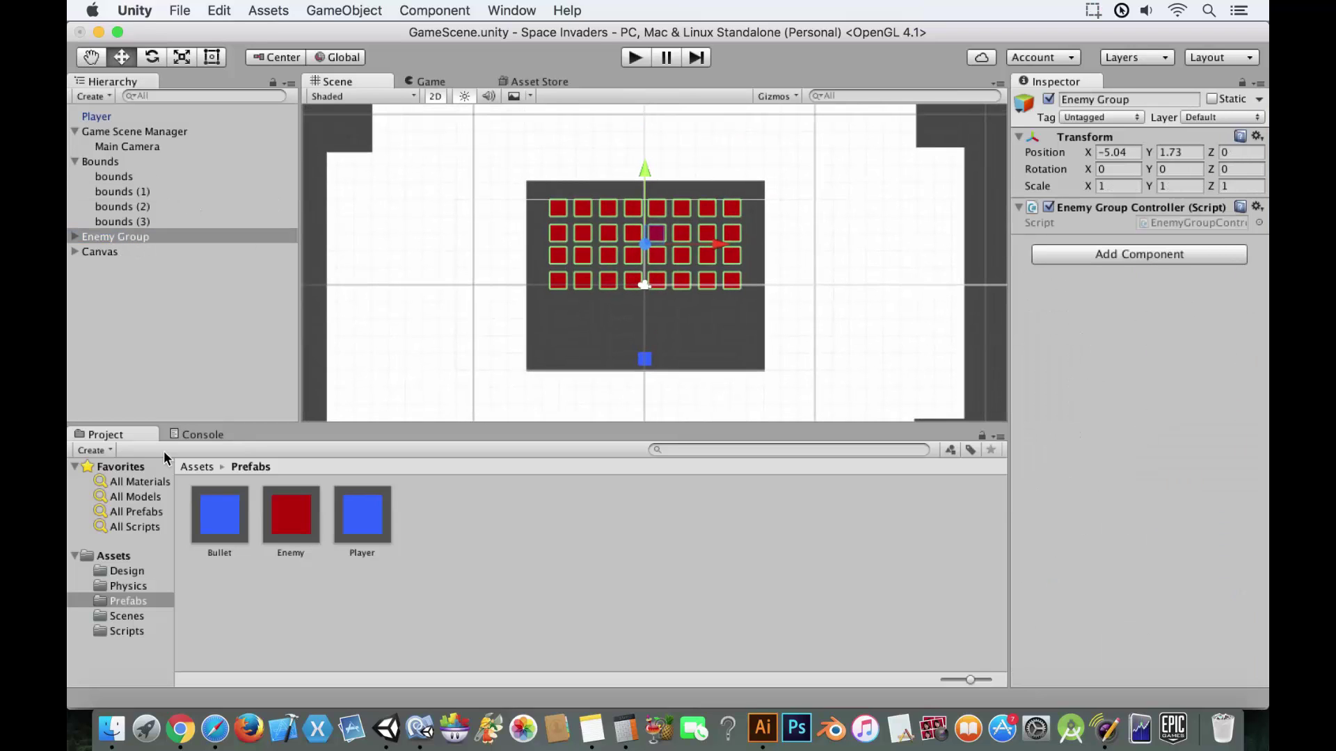
left_click(427, 734)
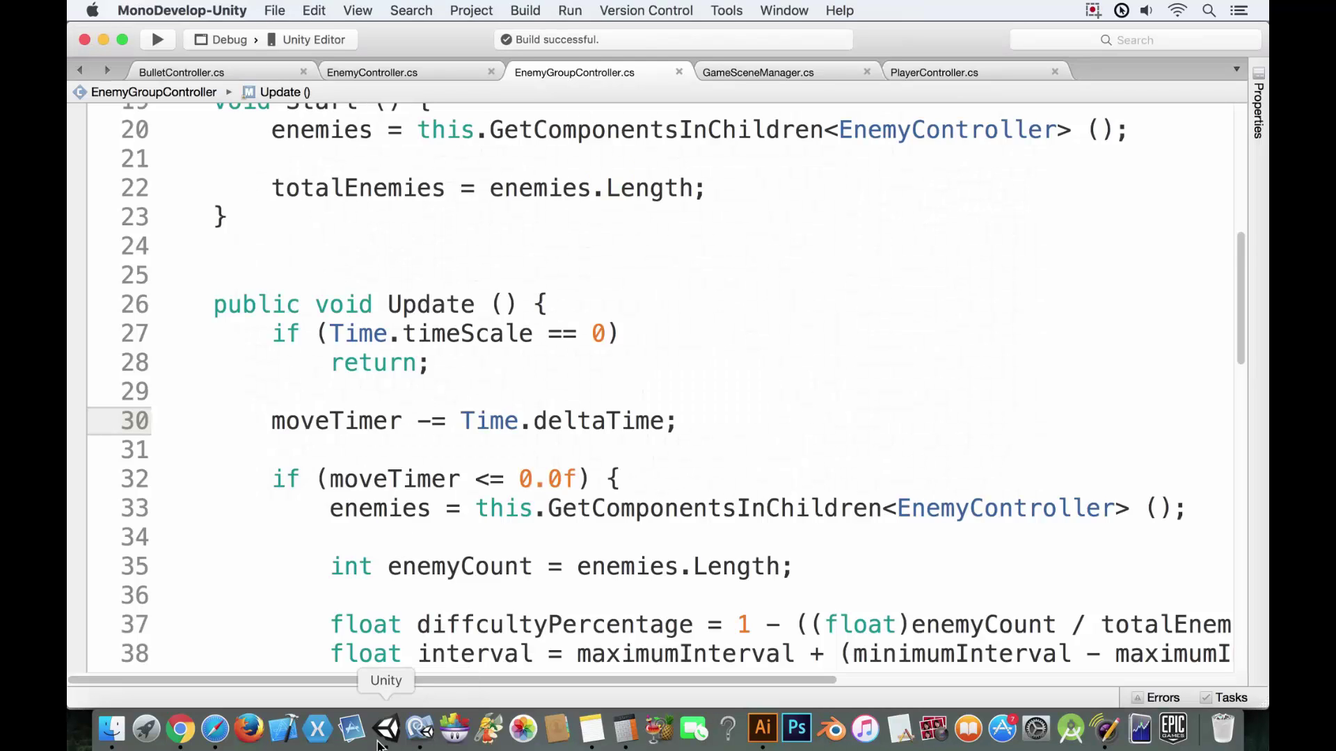
left_click(399, 743)
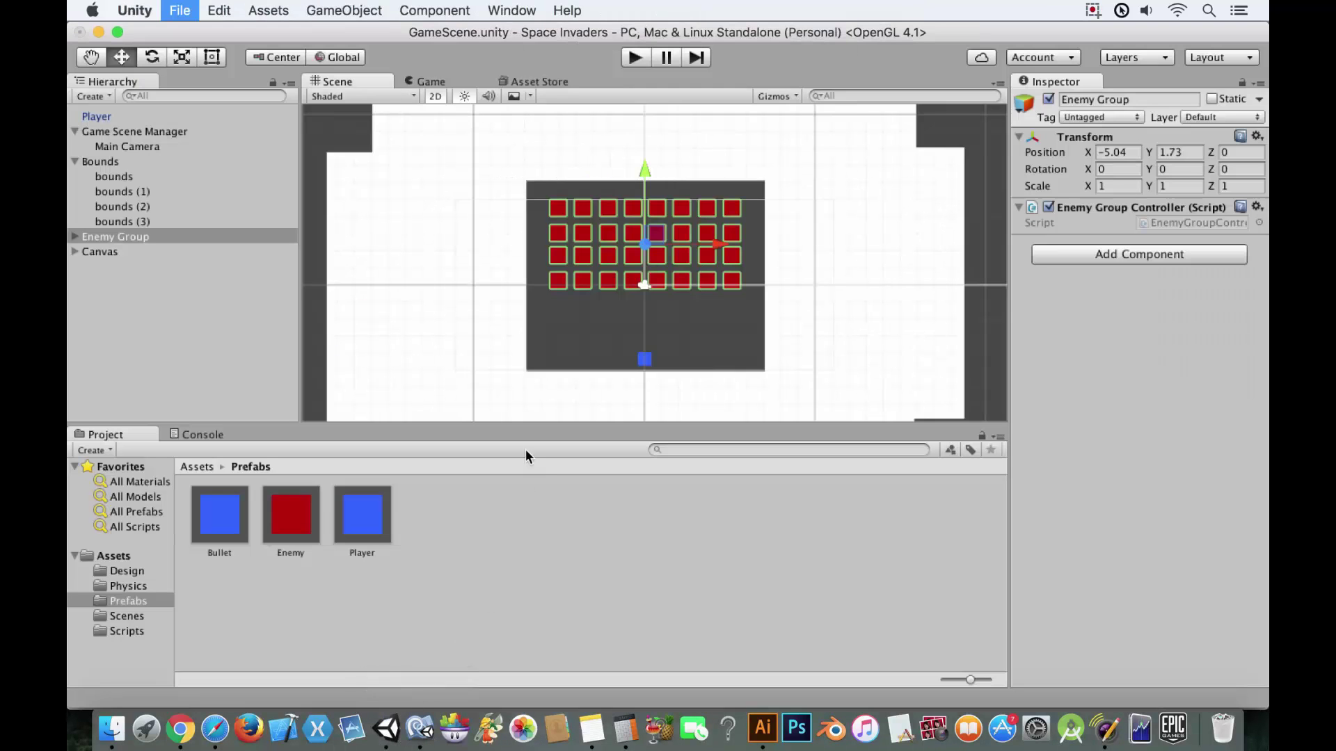
left_click(568, 322)
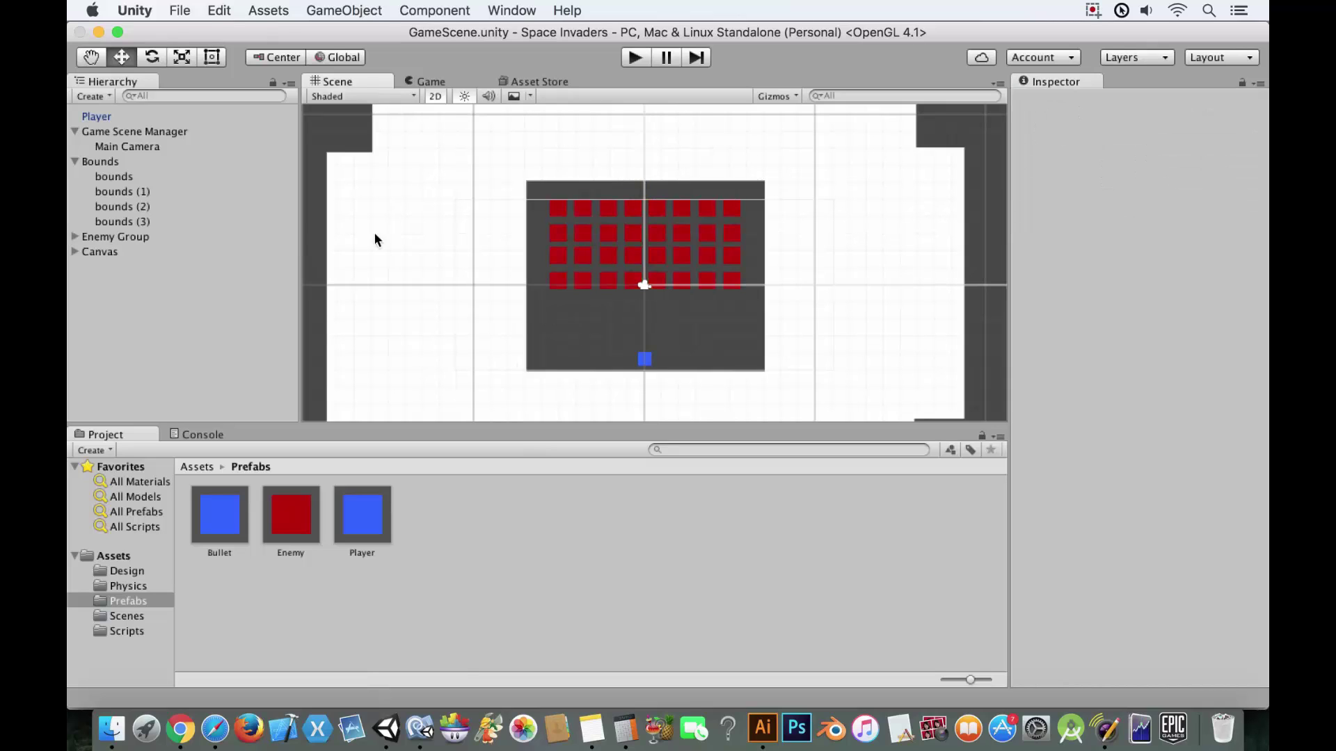
Step: Inspect the Canvas's Game over and Score text objects, then run and stop a playtest
left_click(74, 252)
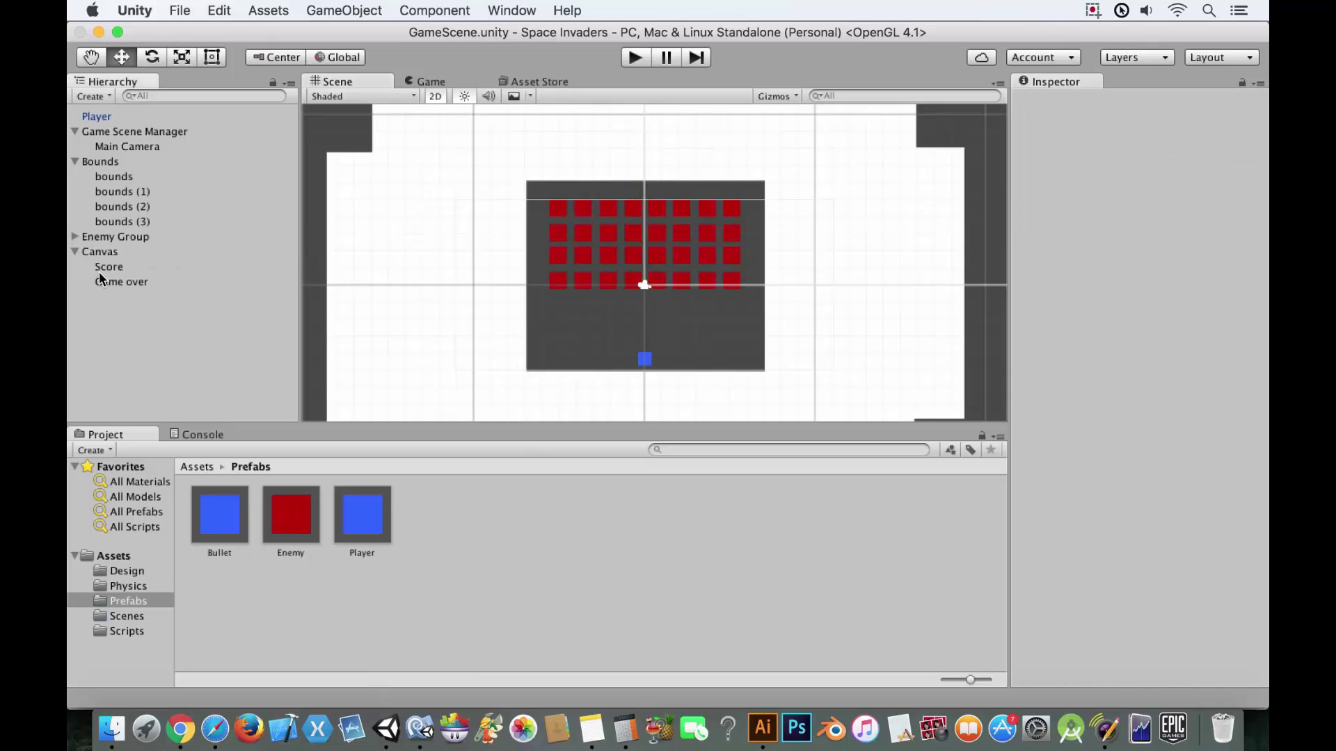
left_click(101, 282)
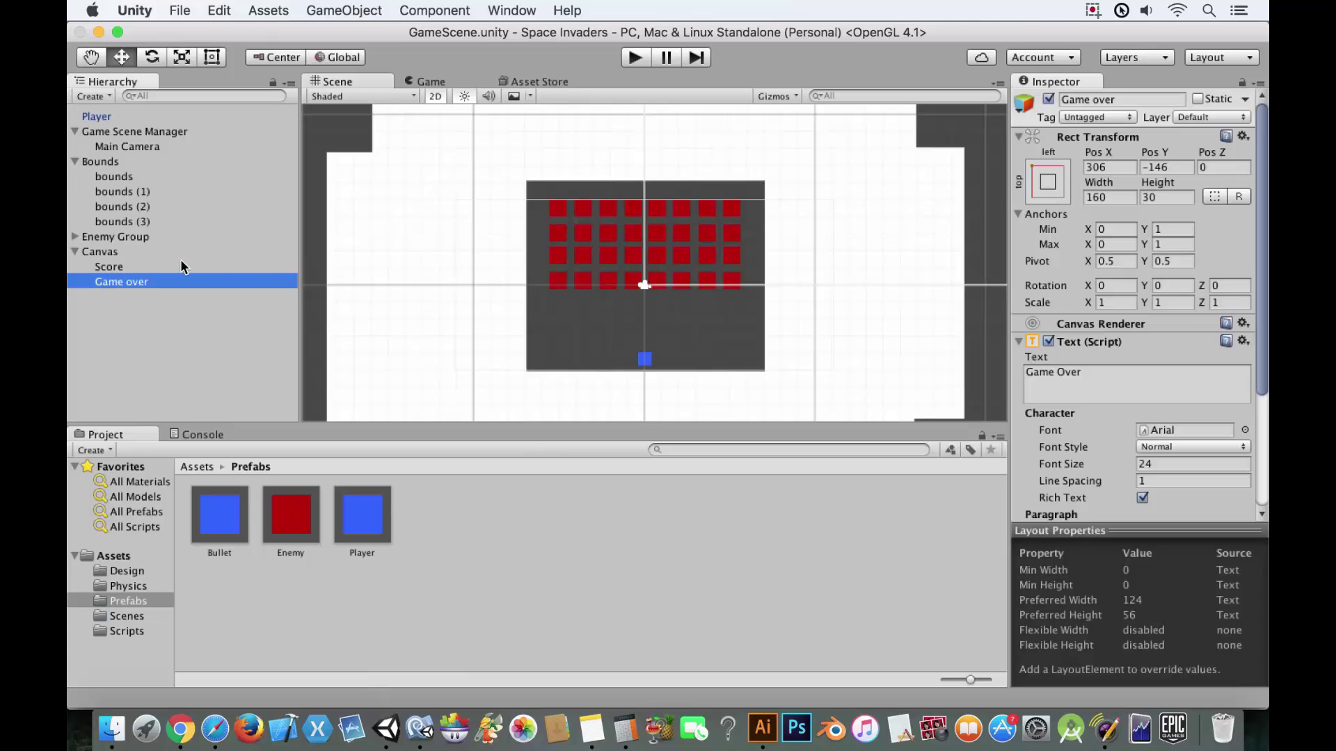
left_click(183, 267)
scroll(739, 257, "up", 3)
scroll(691, 300, "down", 1)
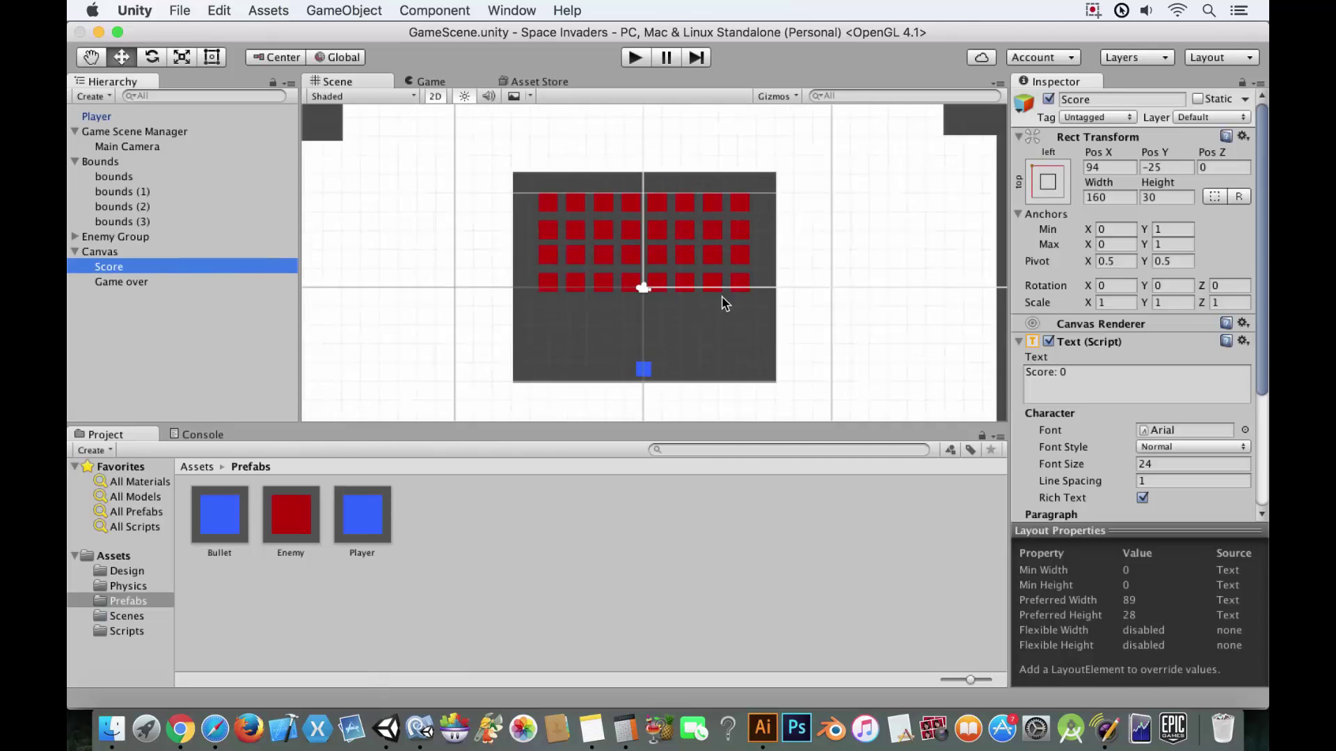
left_click(644, 59)
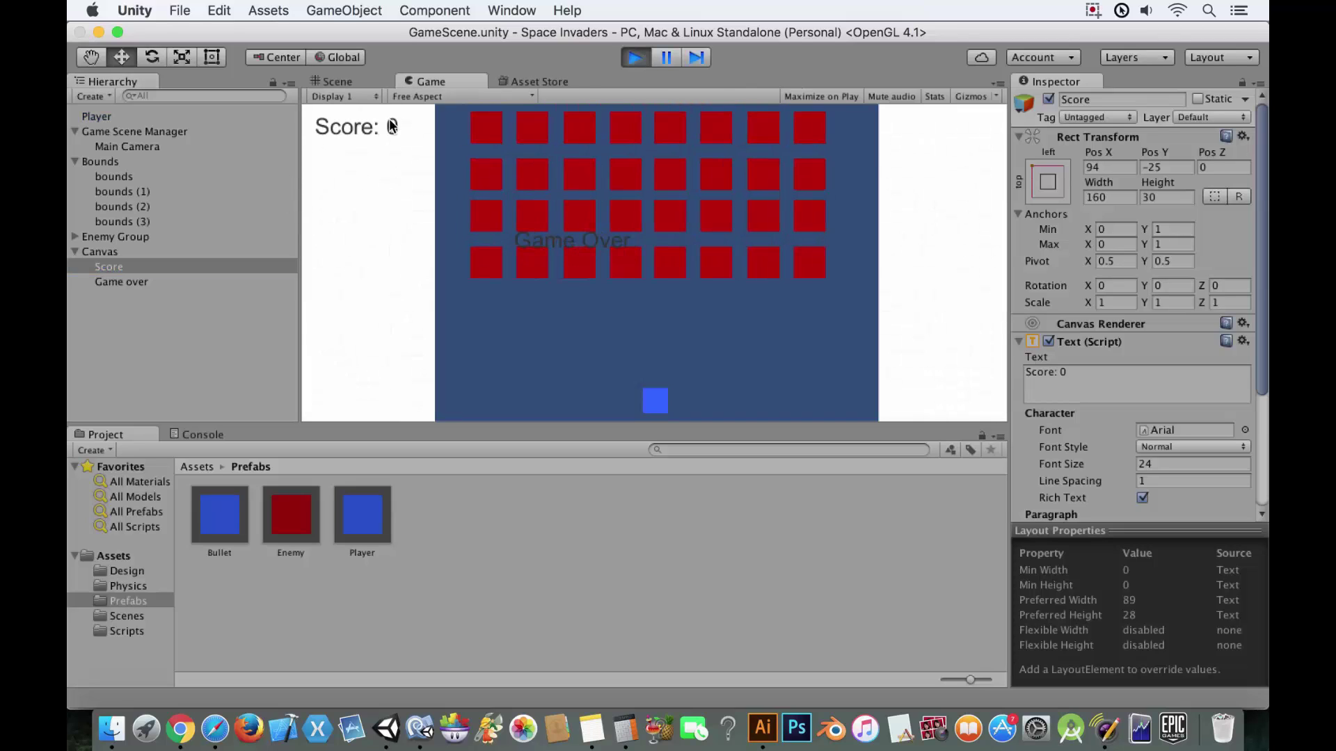
left_click(646, 59)
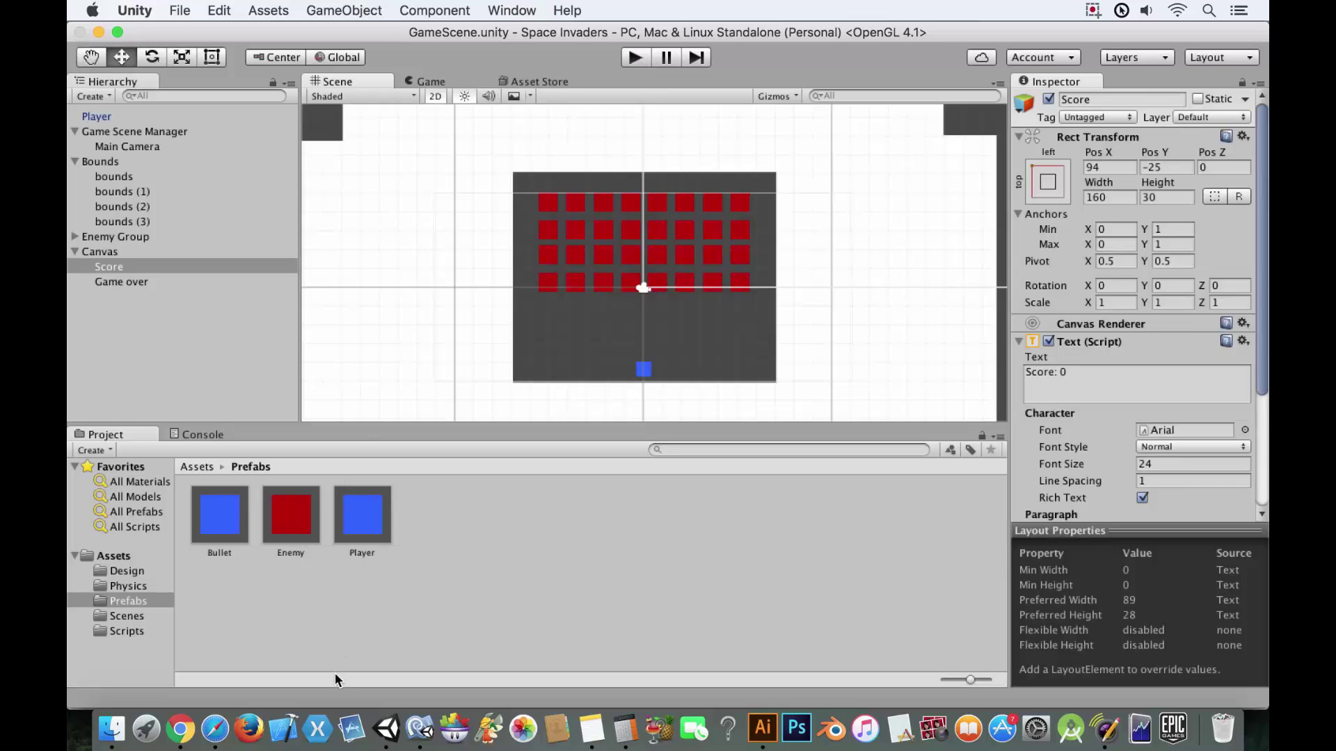
Step: Open the GameSceneManager script in MonoDevelop and locate its Start method
left_click(419, 729)
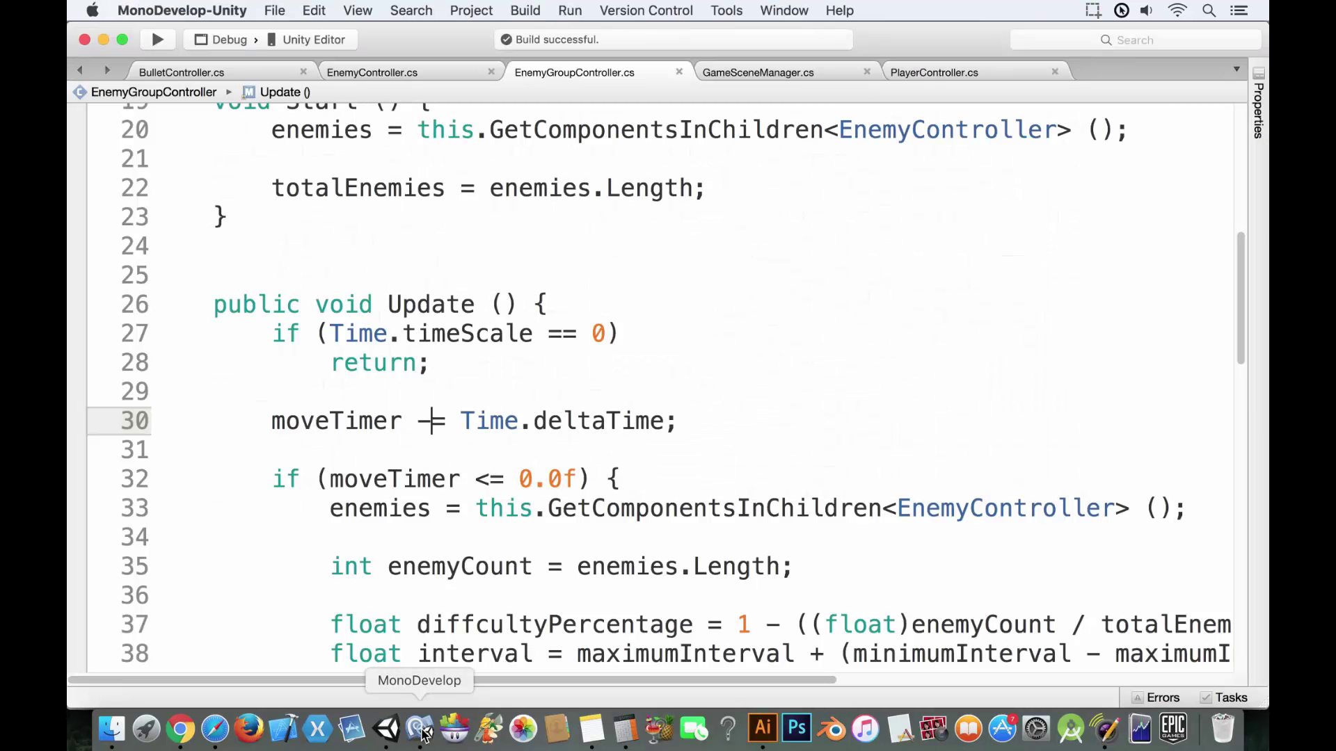
left_click(787, 73)
scroll(750, 264, "up", 3)
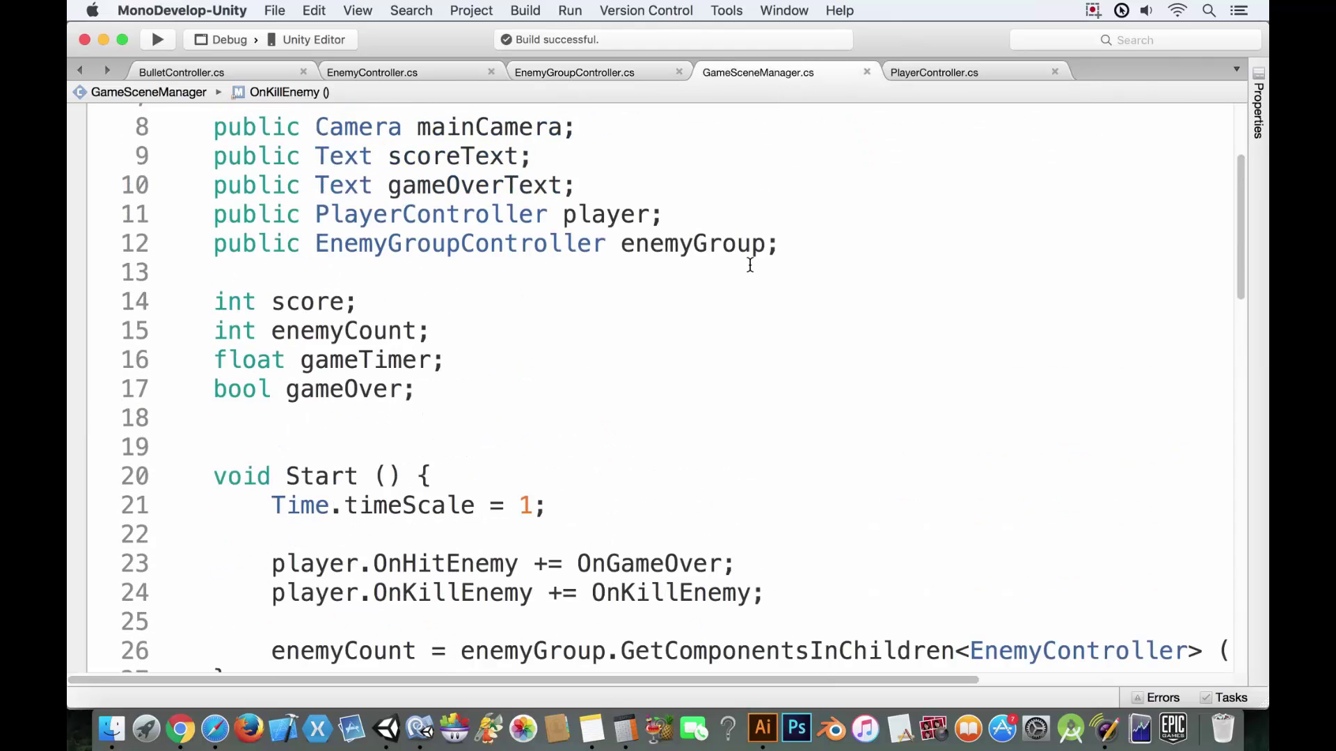
scroll(750, 265, "up", 1)
scroll(746, 278, "down", 4)
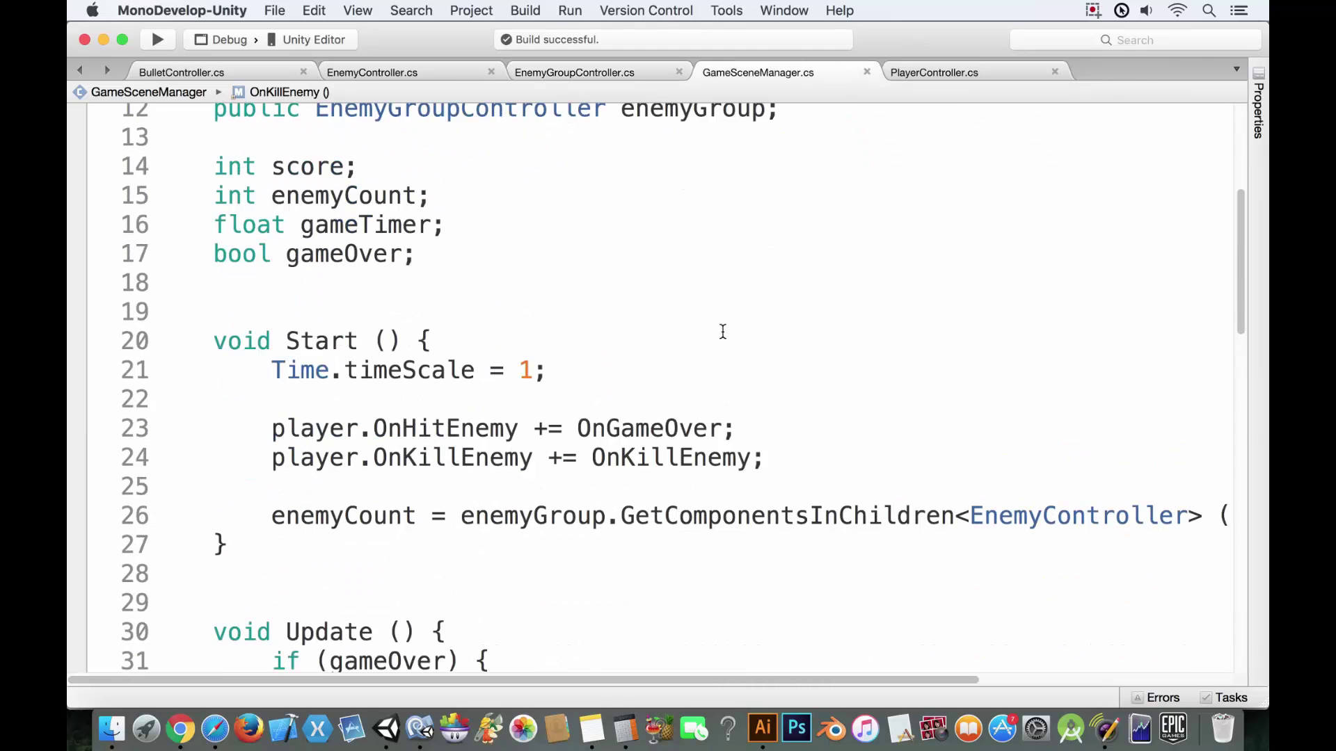
scroll(721, 332, "down", 2)
scroll(718, 332, "up", 5)
scroll(733, 471, "down", 4)
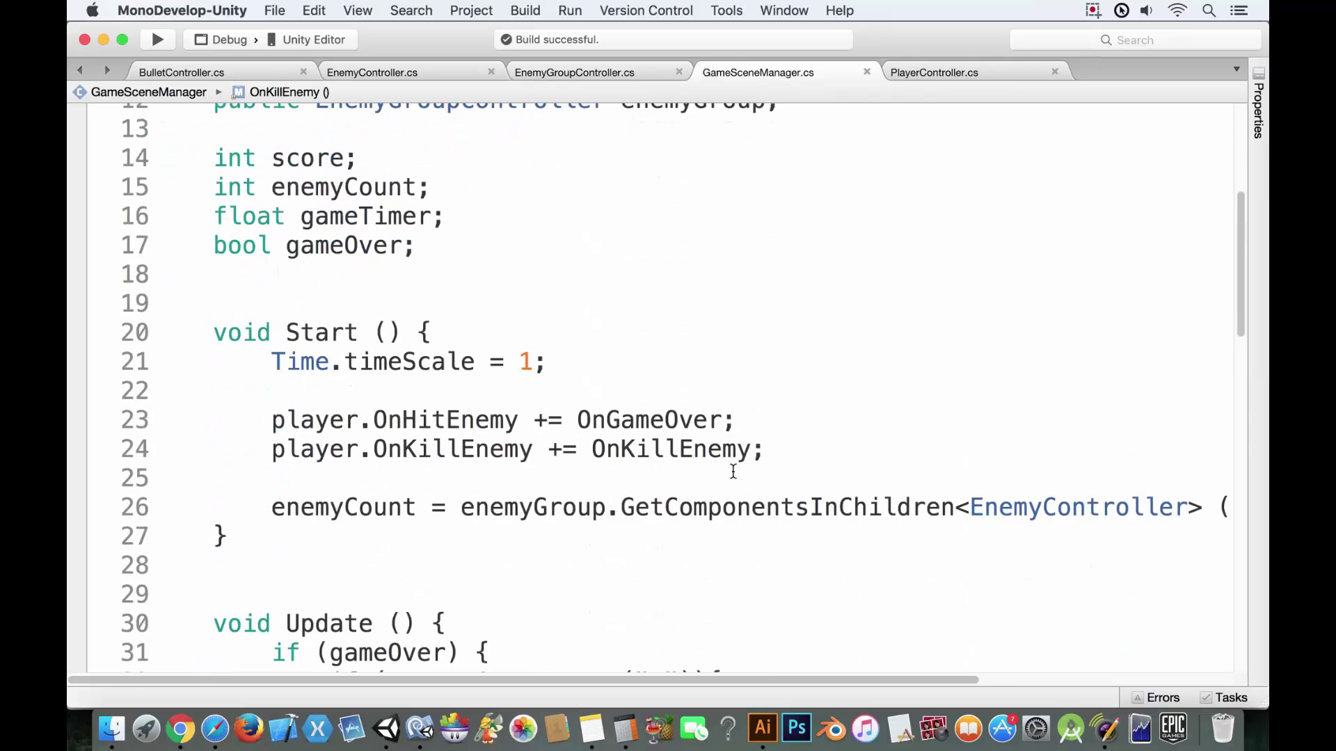
Step: Add scoreText.enabled = true; in Start() after the OnKillEnemy subscription
left_click(769, 451)
key("Return")
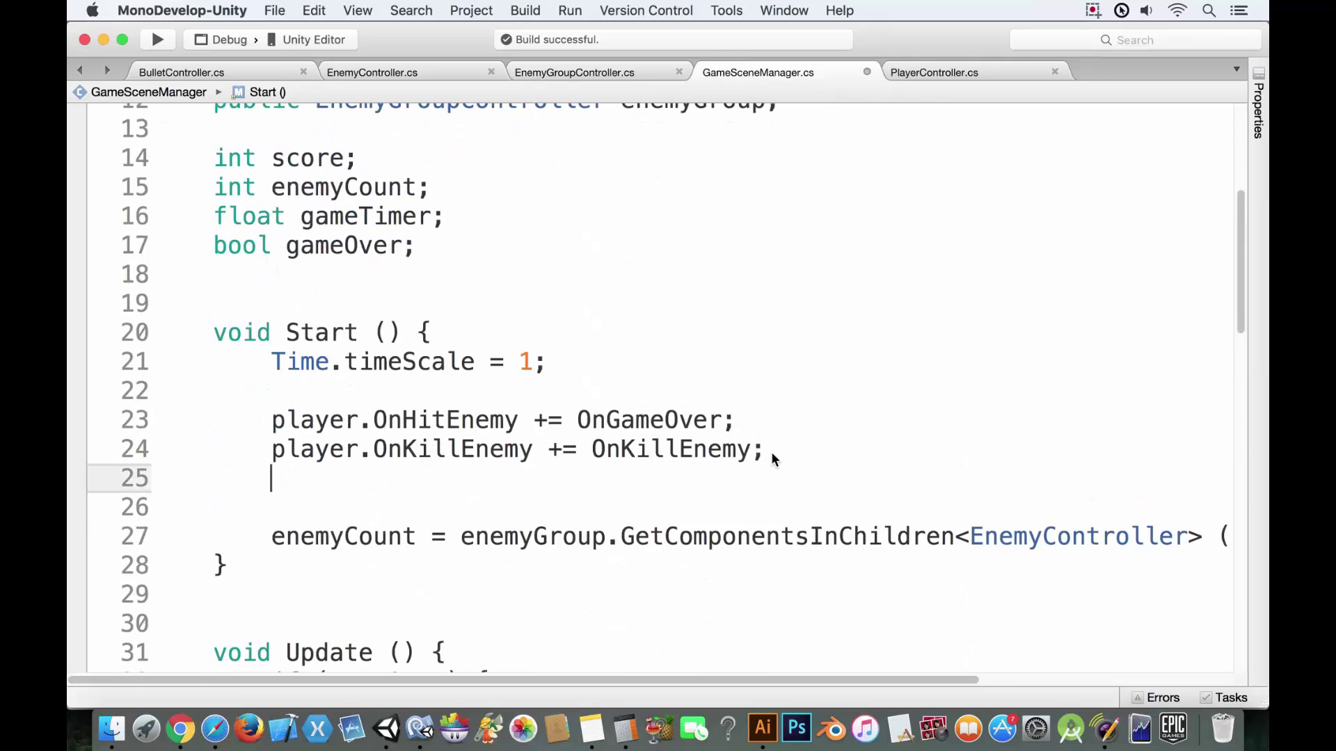
key("Return")
type("text")
key("BackSpace")
key("BackSpace")
key("BackSpace")
key("BackSpace")
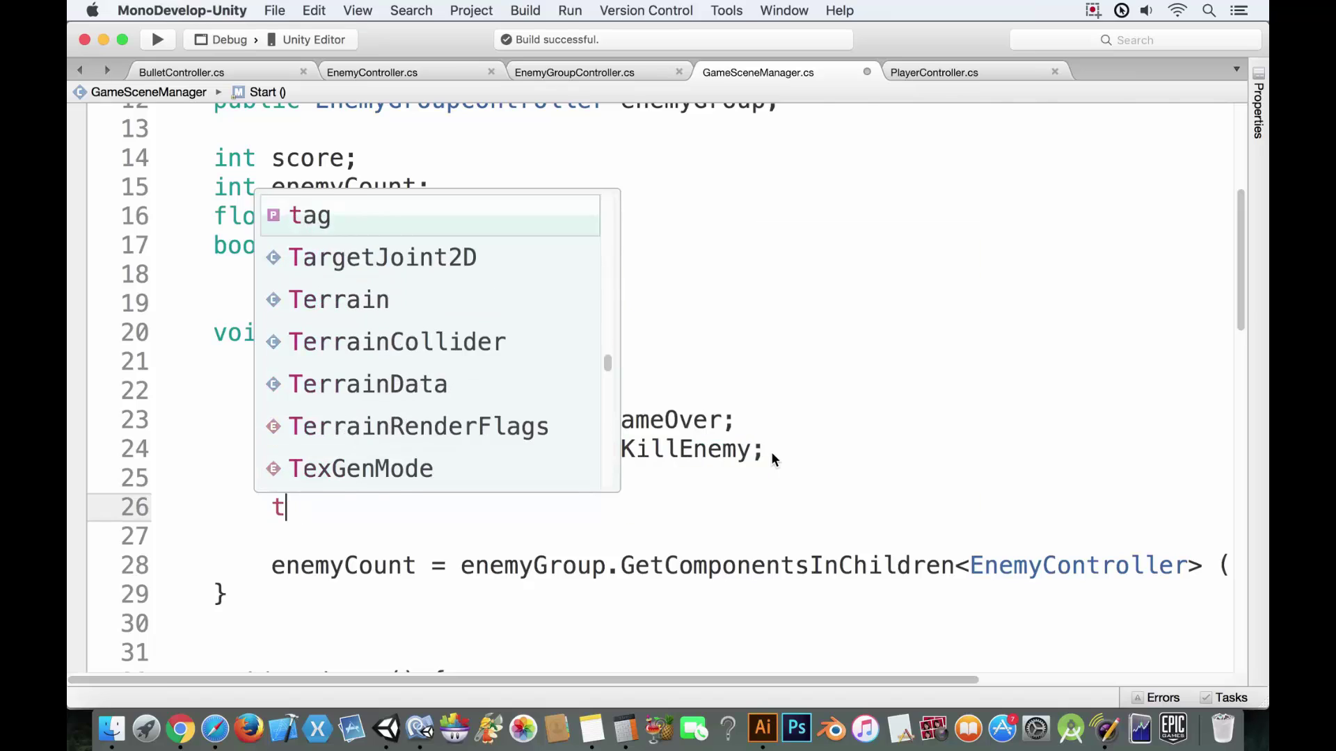
type("score")
key("Down")
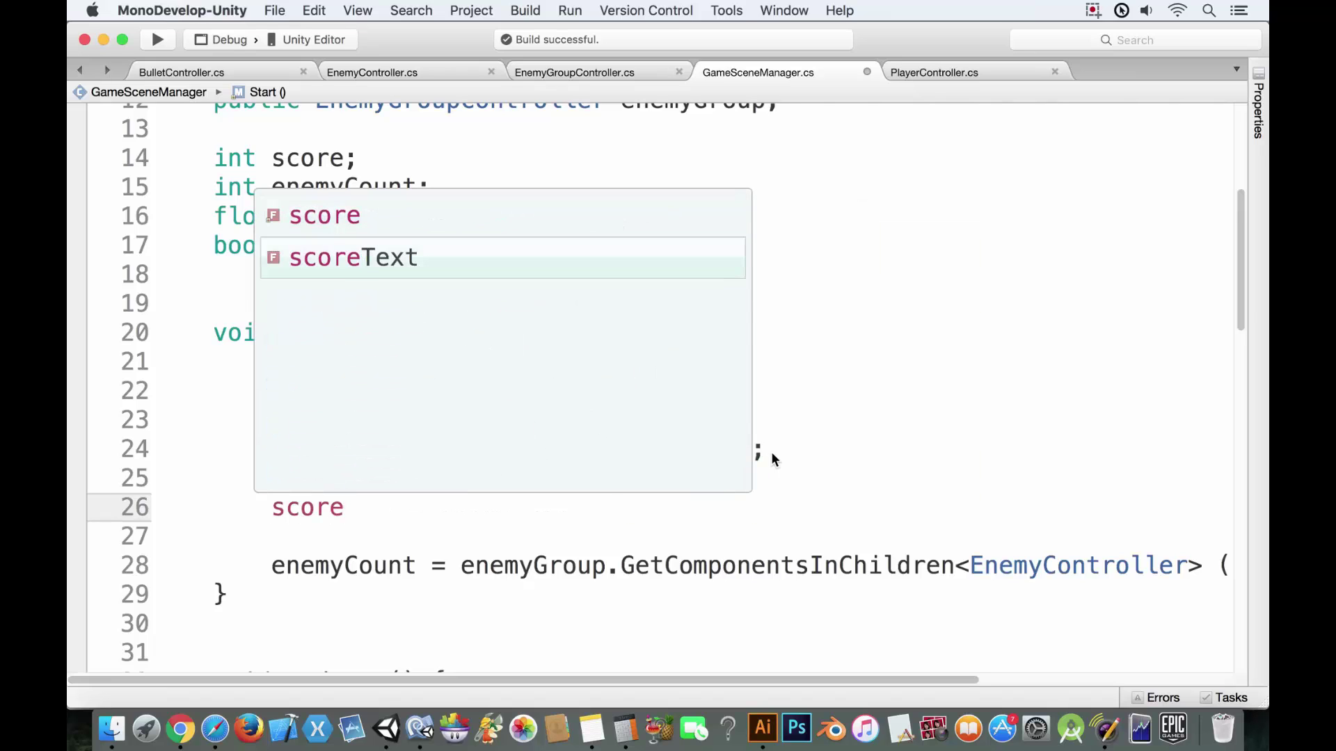
key("Return")
type(".en")
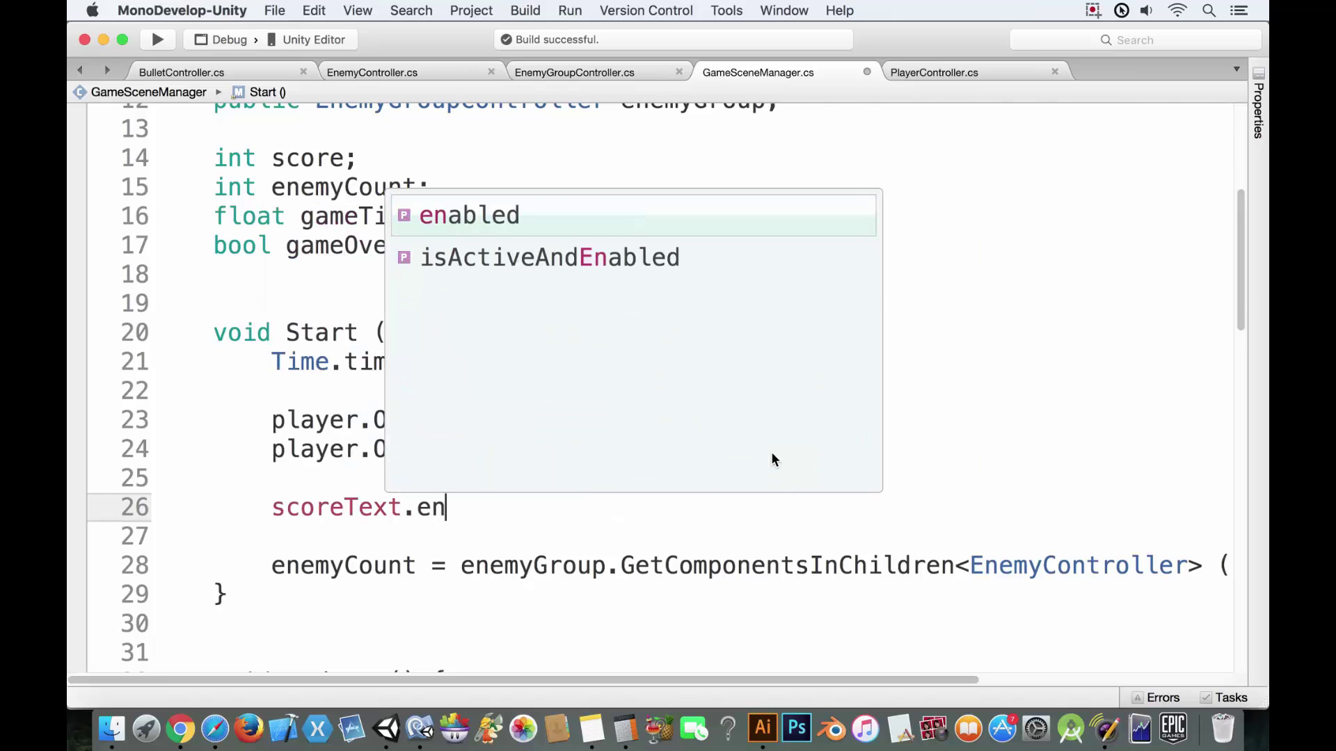
type("abled = true;")
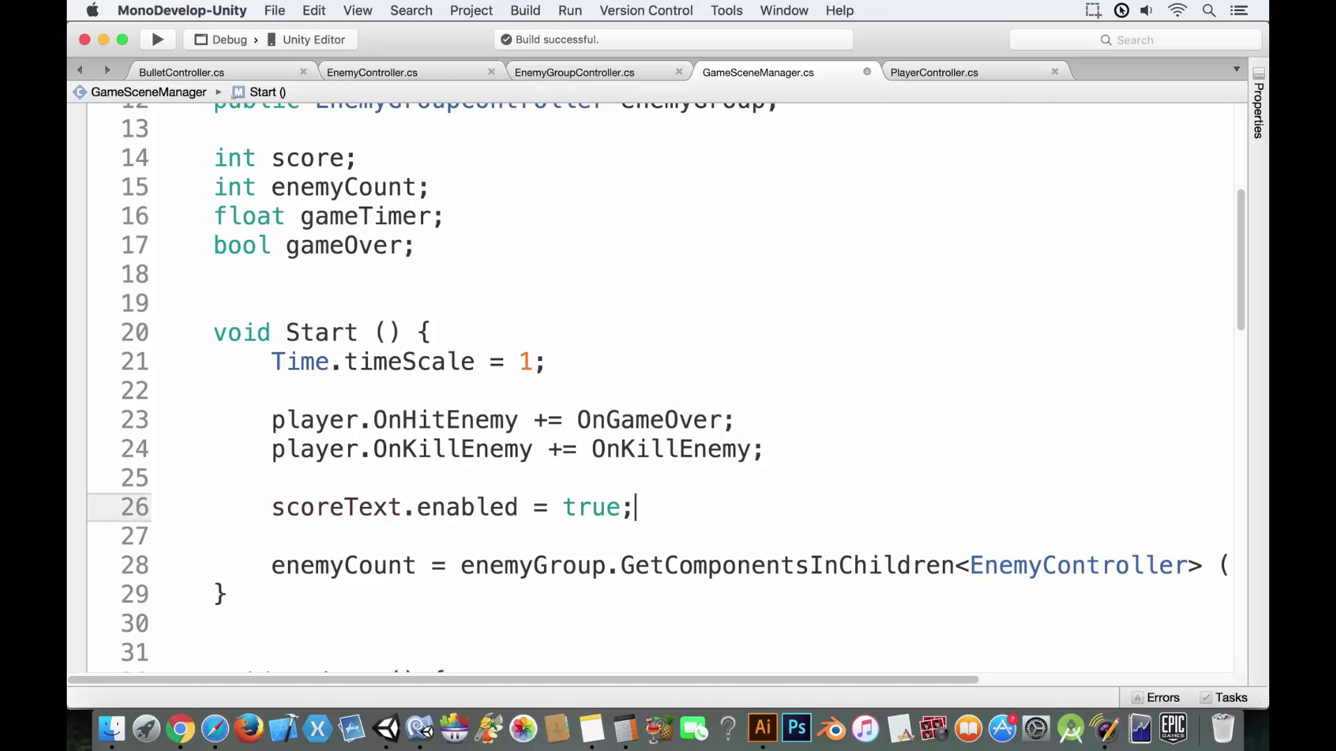
Step: Add gameOverText.enabled = false;, save the script, and select OnGameOver's two text-toggle lines
key("Return")
type("gameoe")
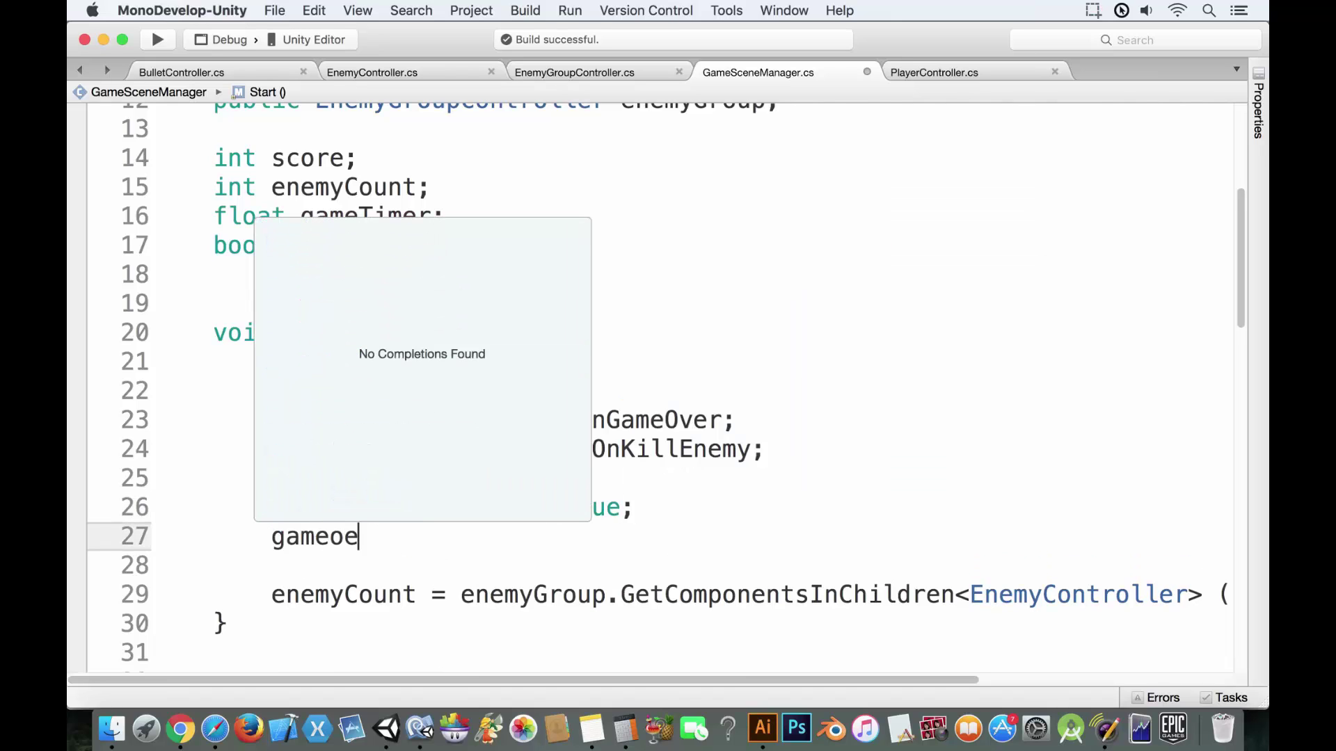
key("BackSpace")
type("v")
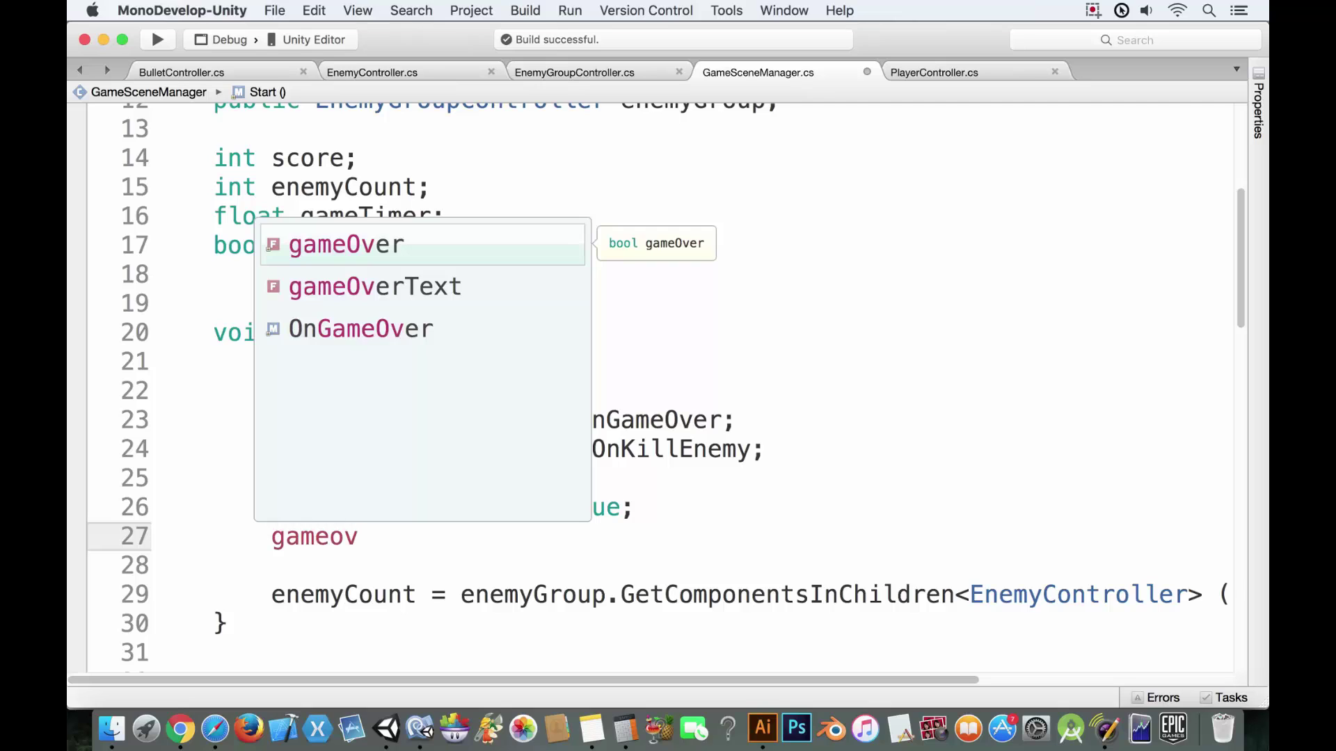
type("erText.")
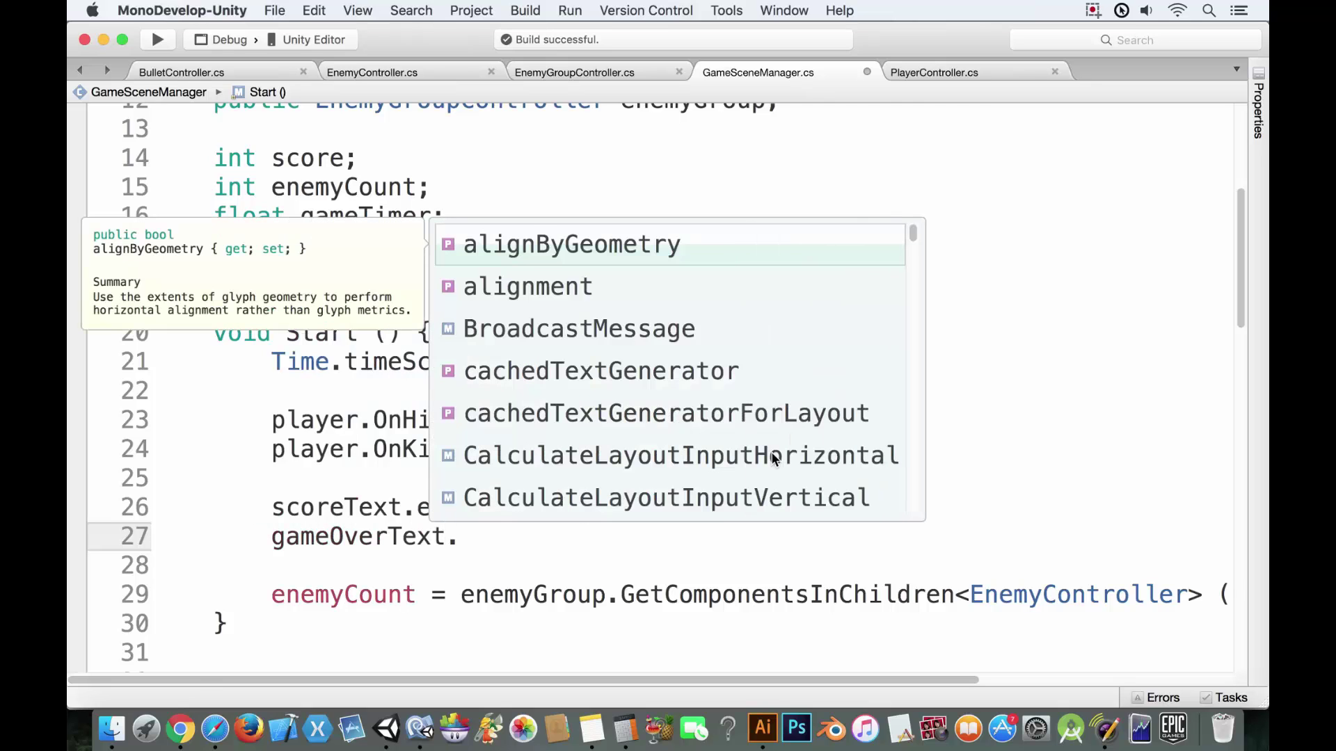
type("enabled = false;")
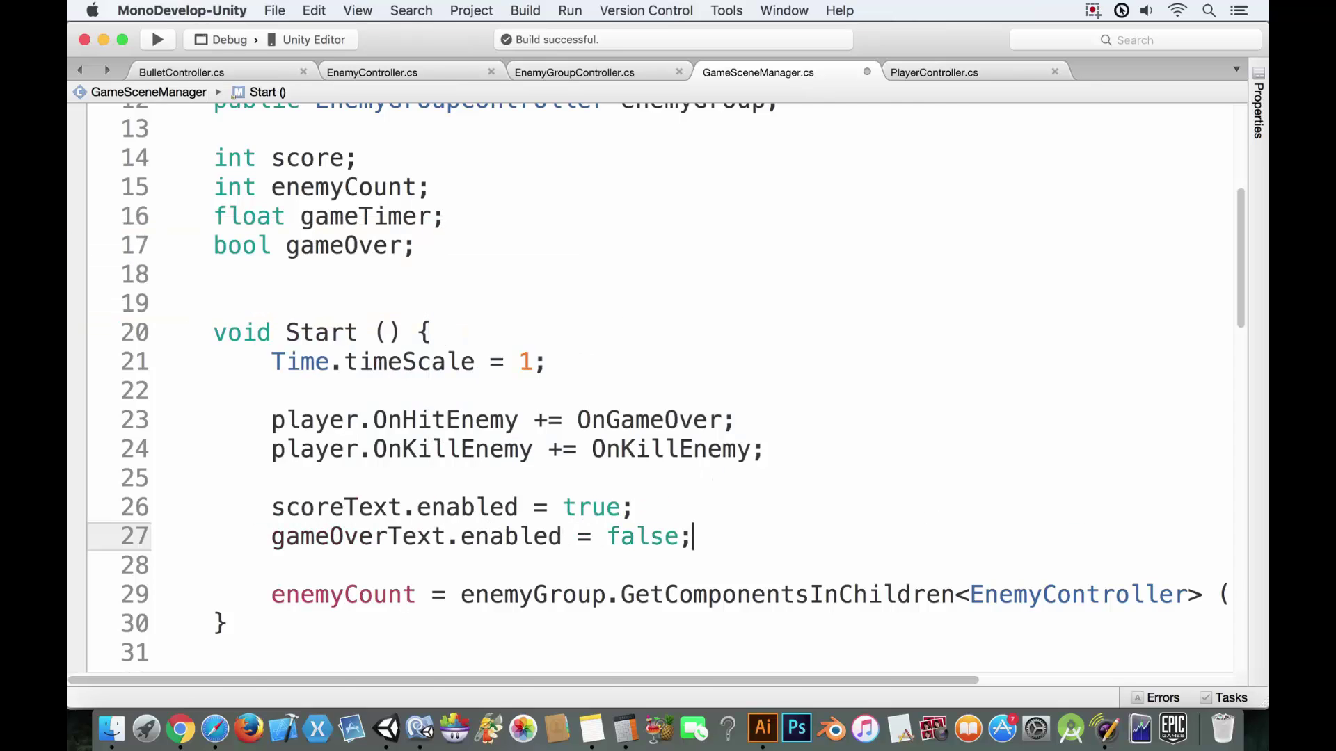
key("super+s")
scroll(794, 384, "down", 6)
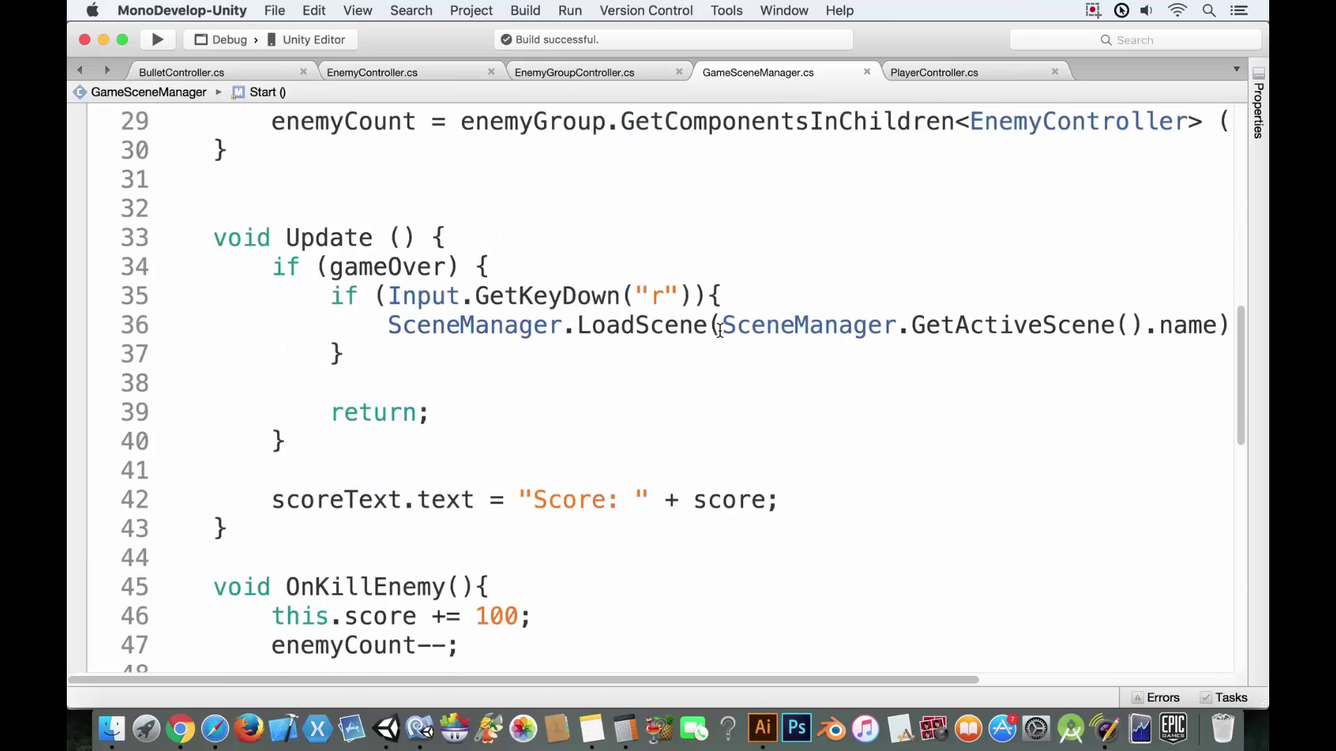
scroll(719, 331, "down", 7)
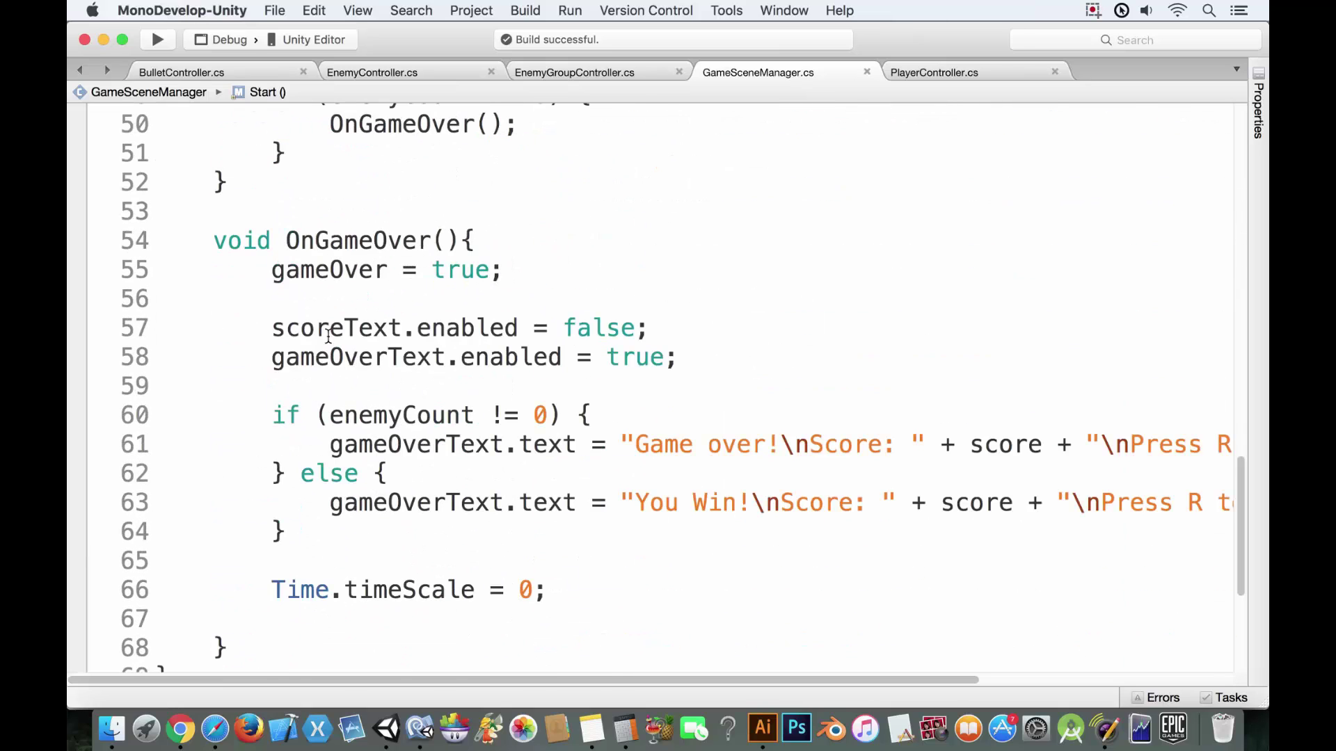
left_click_drag(271, 328, 719, 356)
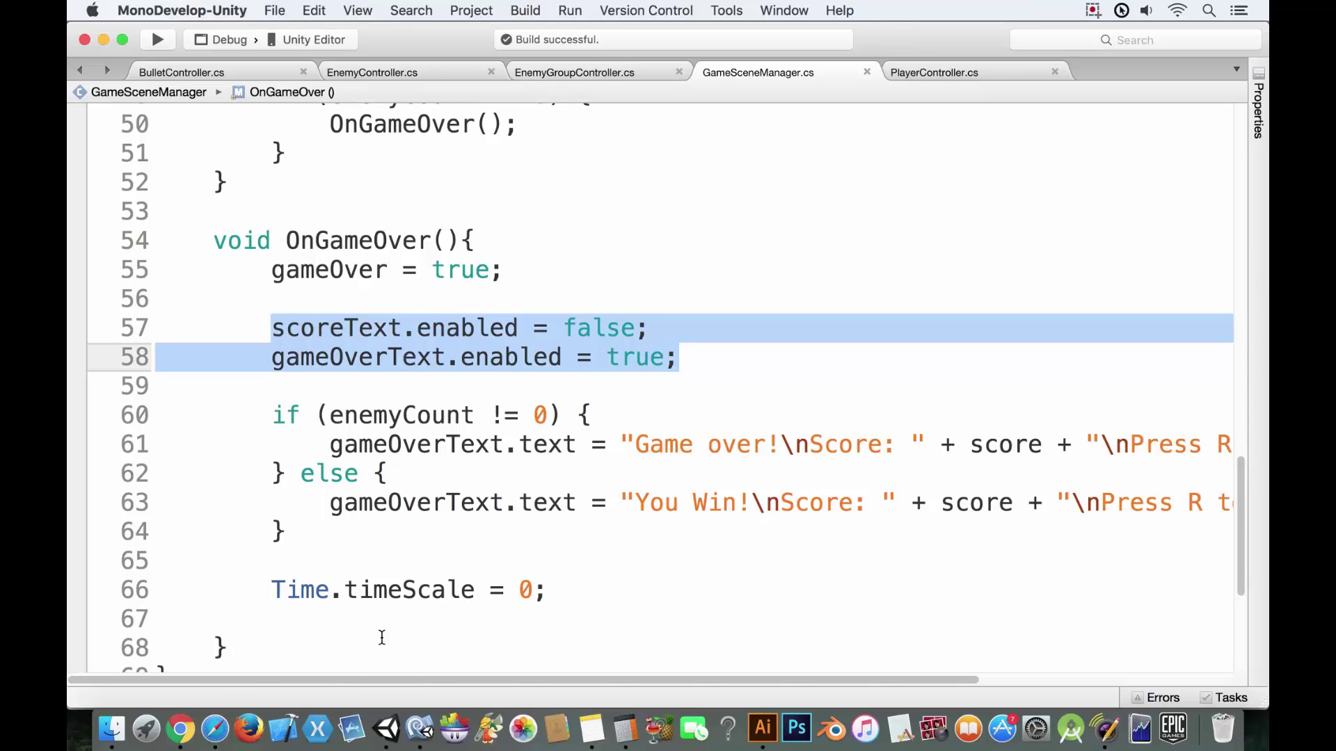
Step: Back in Unity, start a playtest and begin moving and shooting at the enemies
left_click(387, 729)
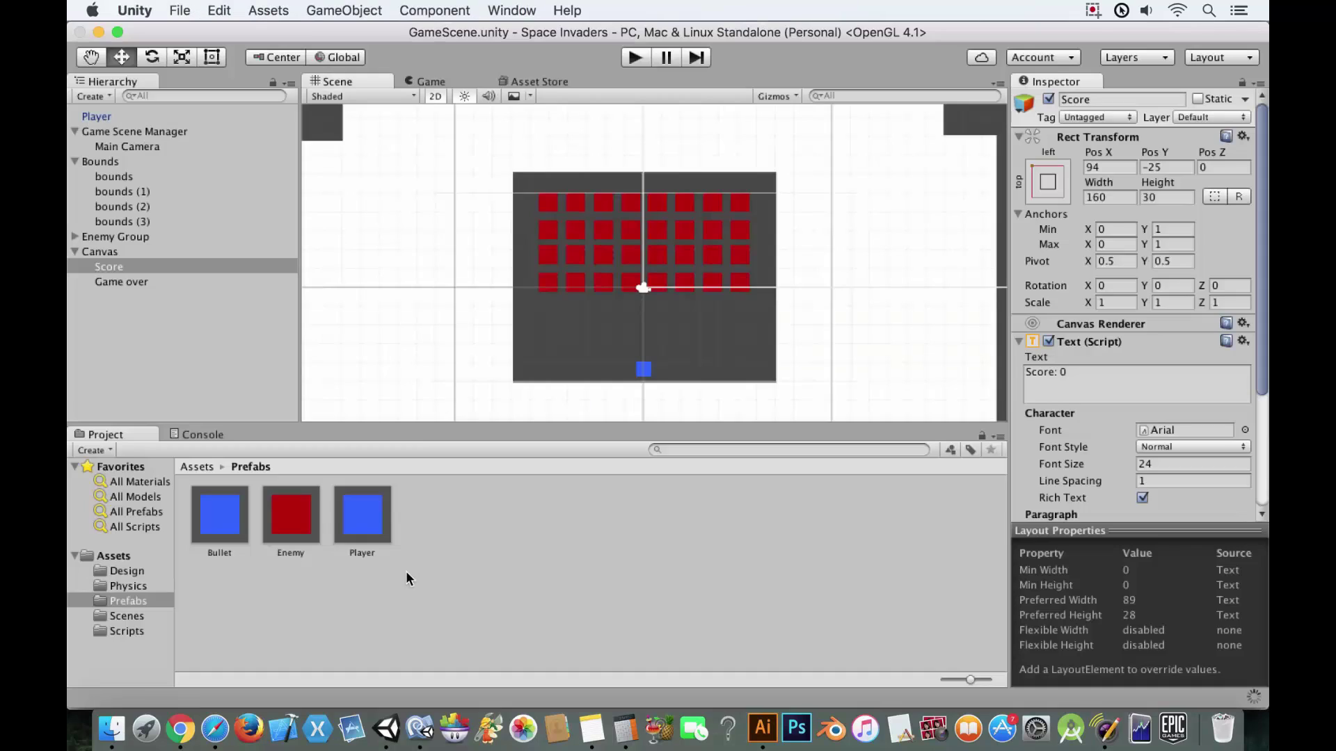
left_click(634, 58)
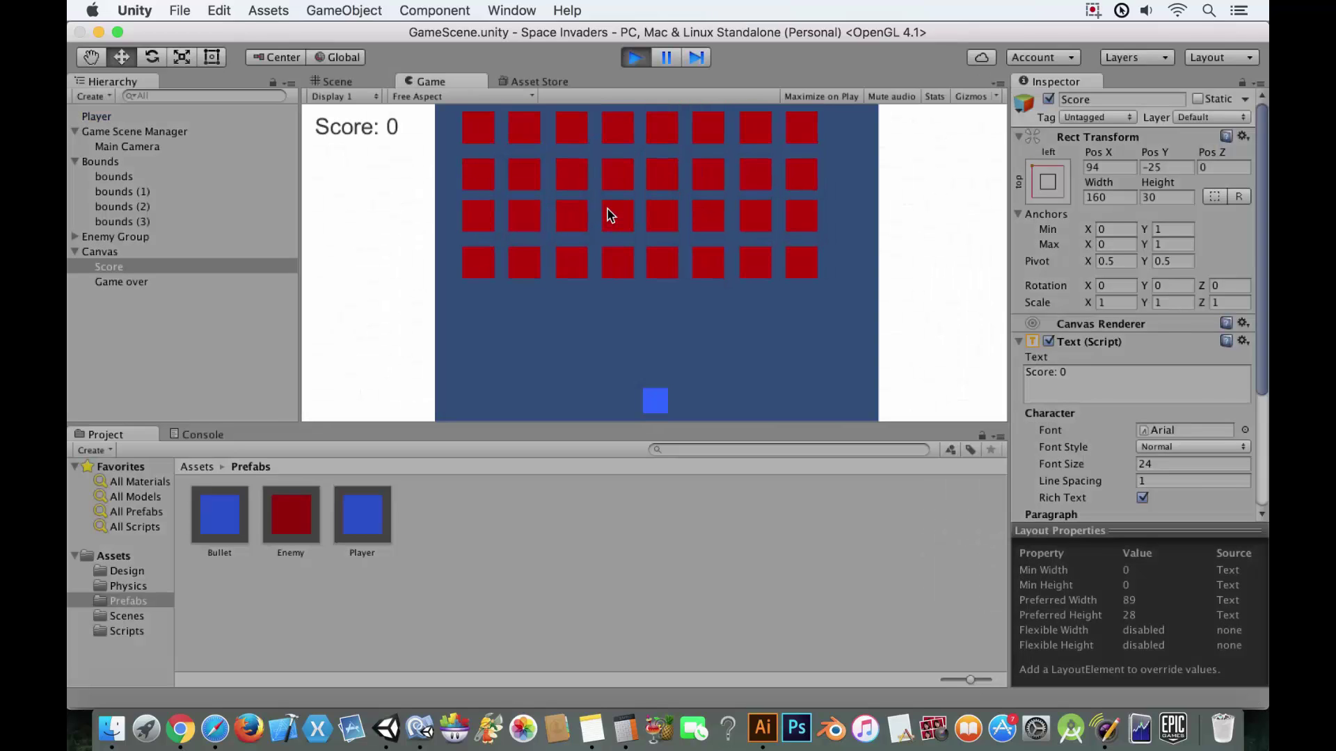
key("space")
key("Right")
key("space")
key("Right")
key("space")
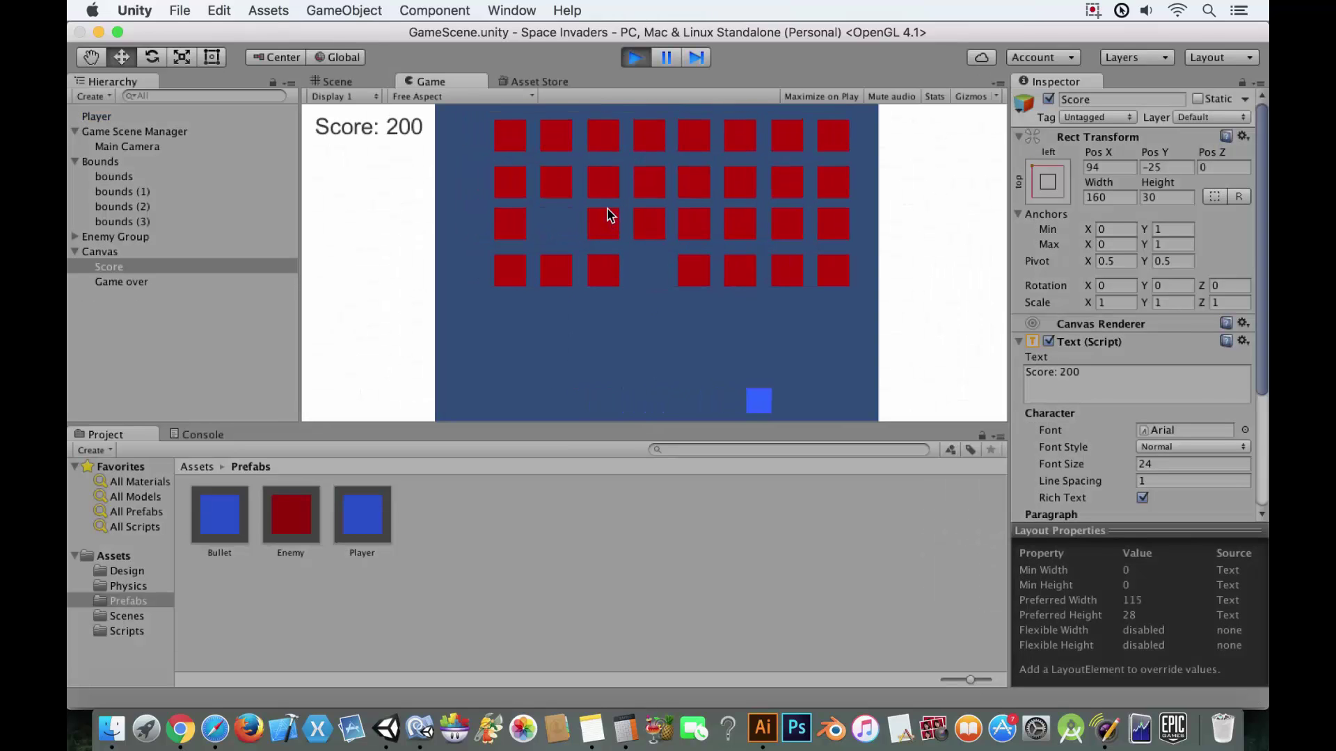
key("Left")
Step: Keep moving and firing until the score reaches 2200, with no Game Over text shown
key("Left")
key("space")
key("Right")
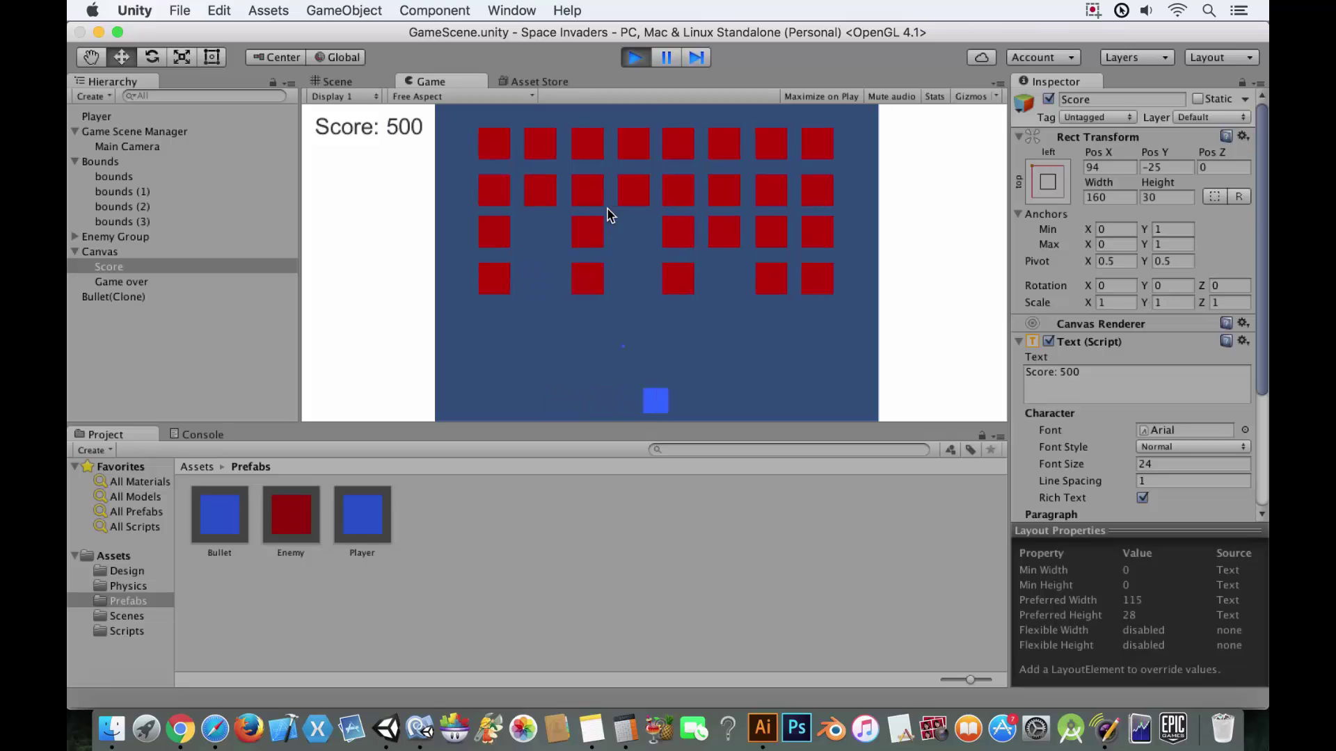
key("space")
key("Left")
key("Left")
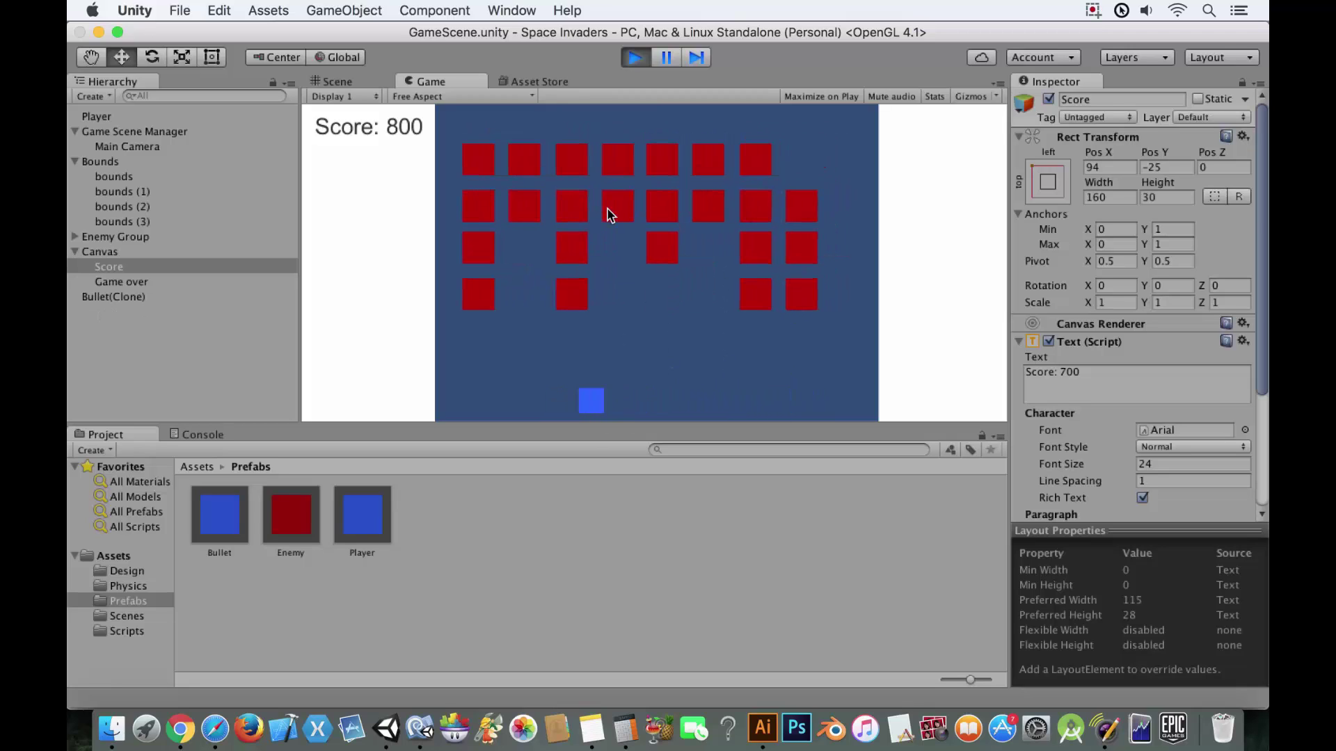
key("Right")
key("space")
key("Right")
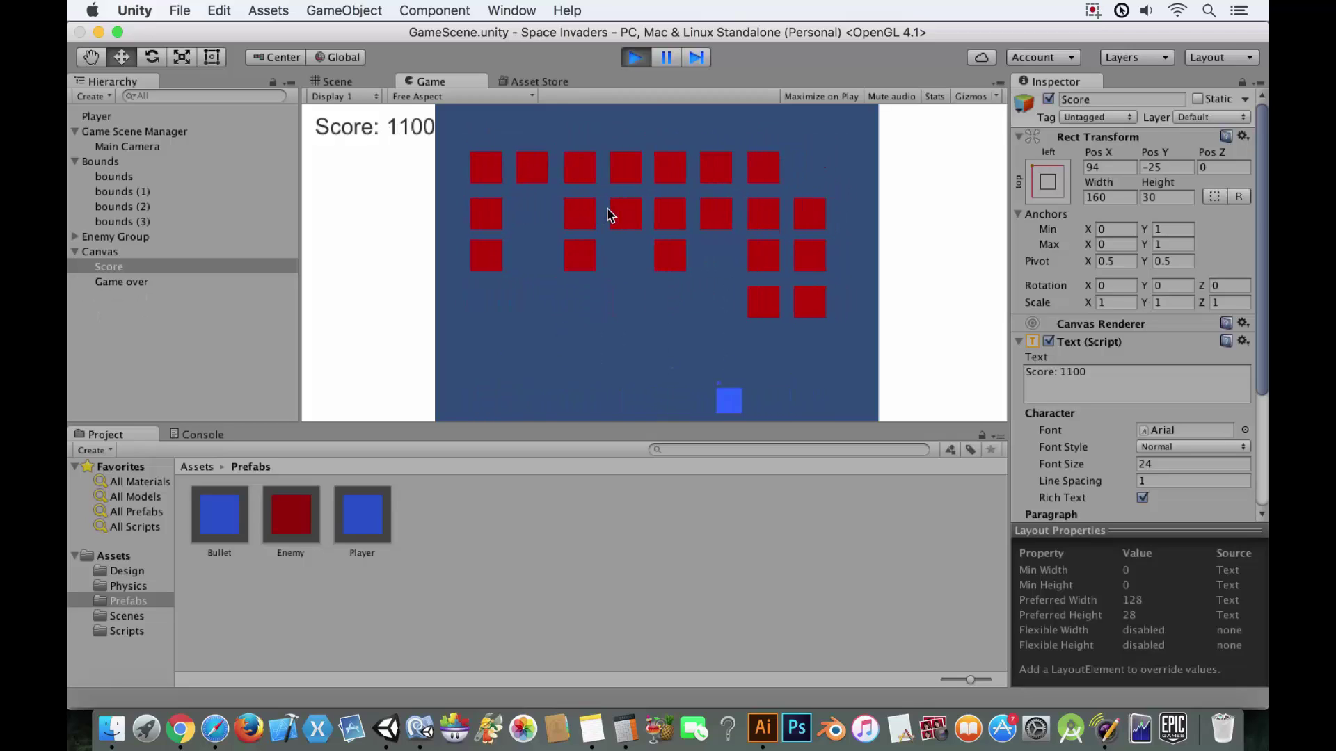
key("Left")
key("Right")
key("Left")
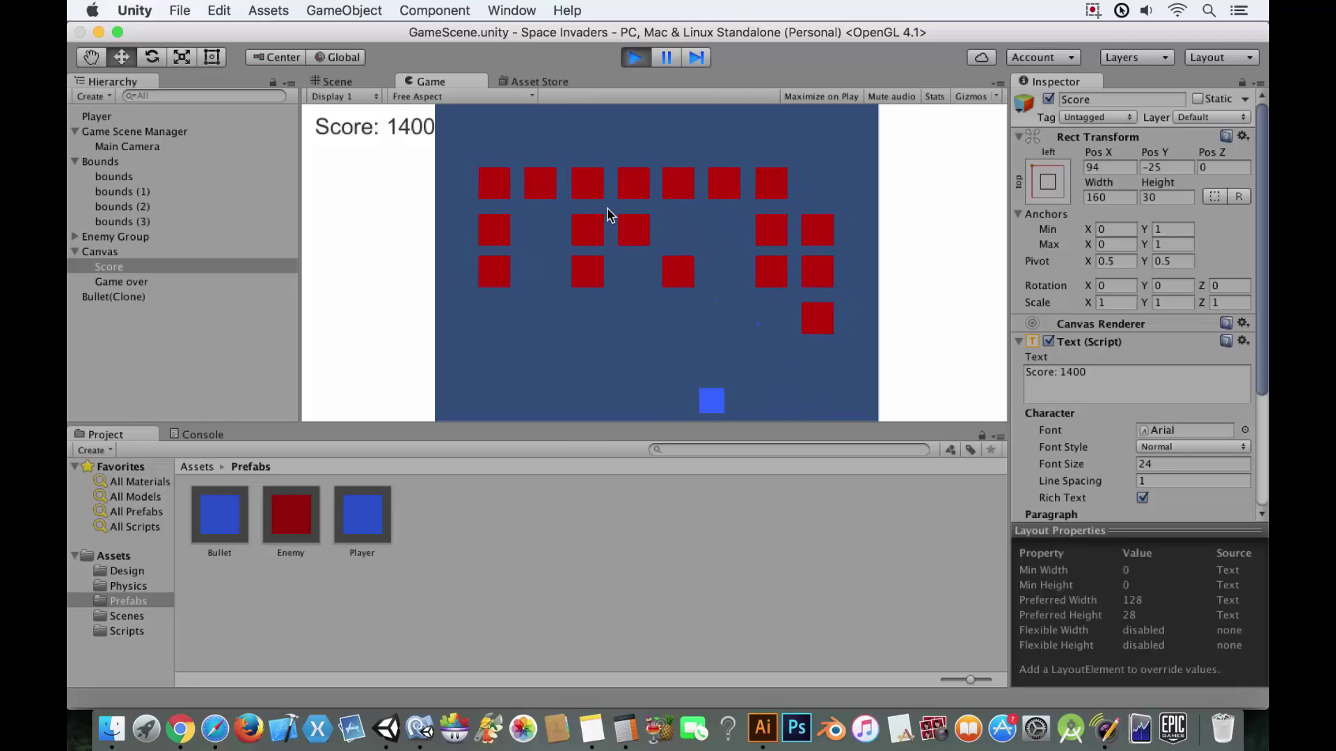
key("Right")
key("Left")
key("space")
key("Left")
key("space")
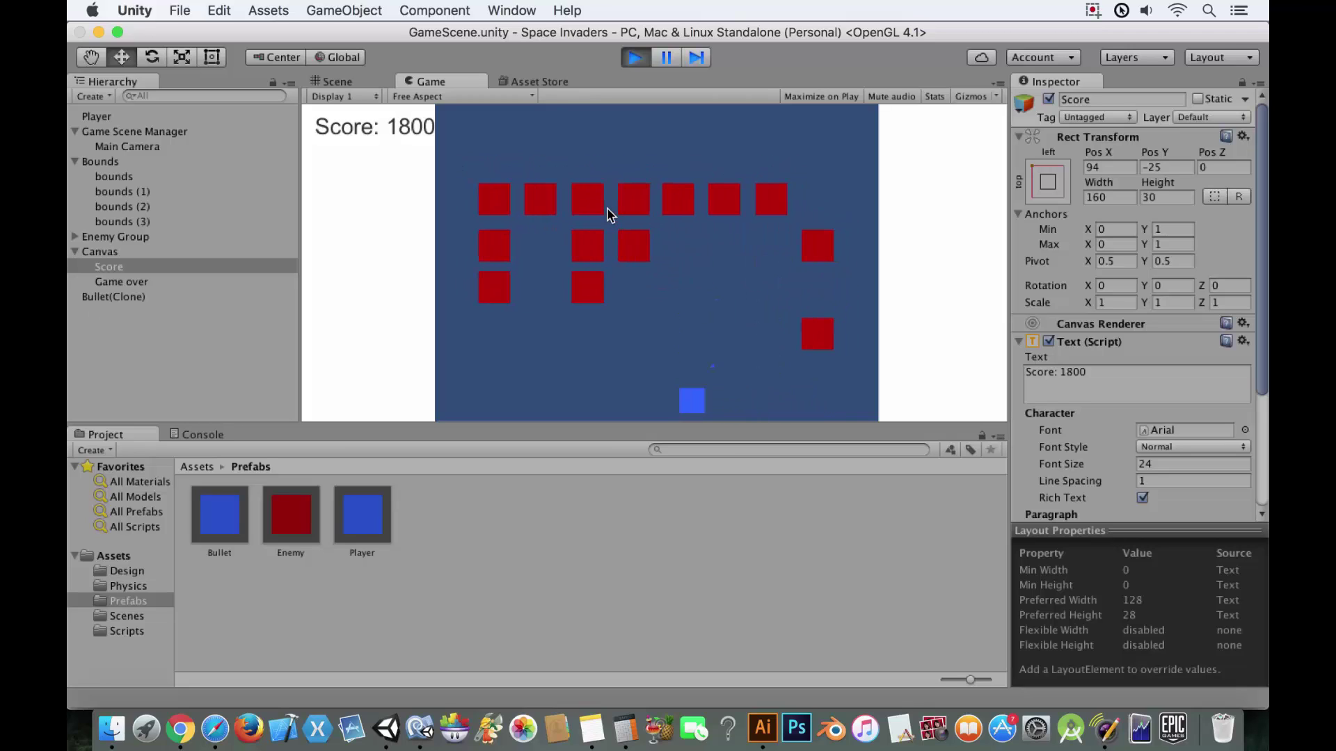
key("Left")
key("space")
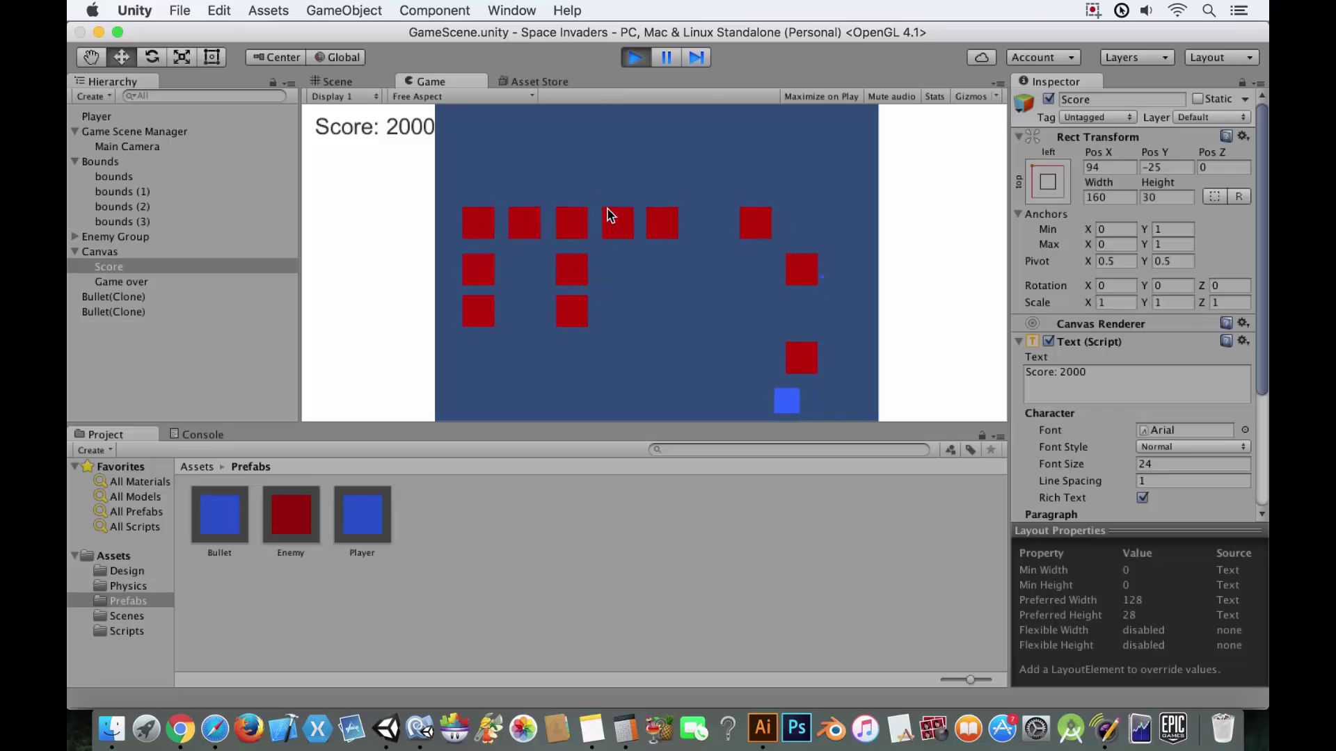
key("Right")
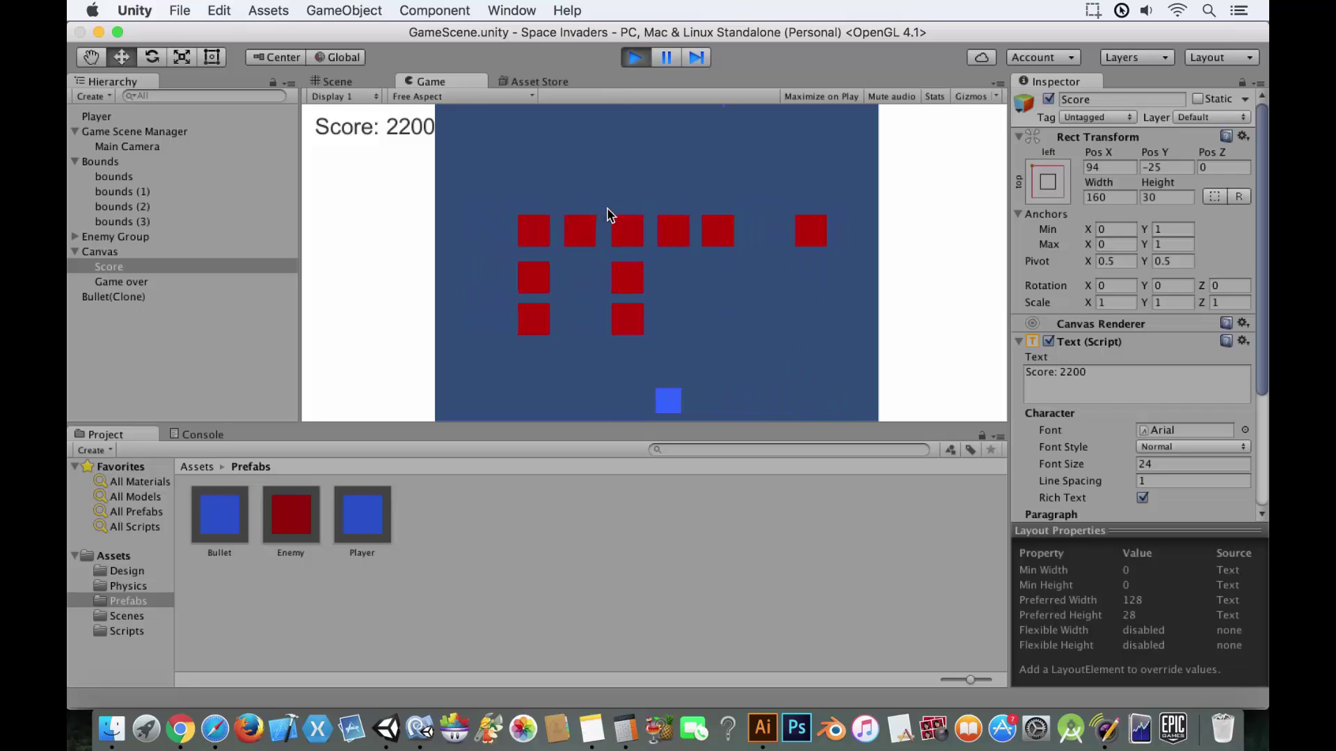